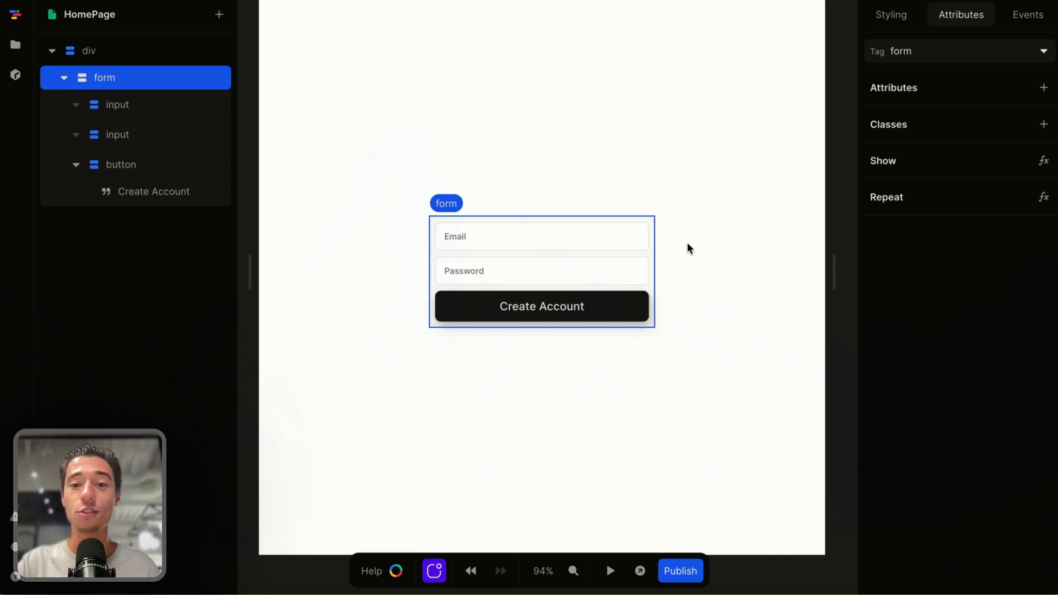
Inspect the form's wrapper div and password input on the canvas, then switch to the Xano tab
left_click(674, 281)
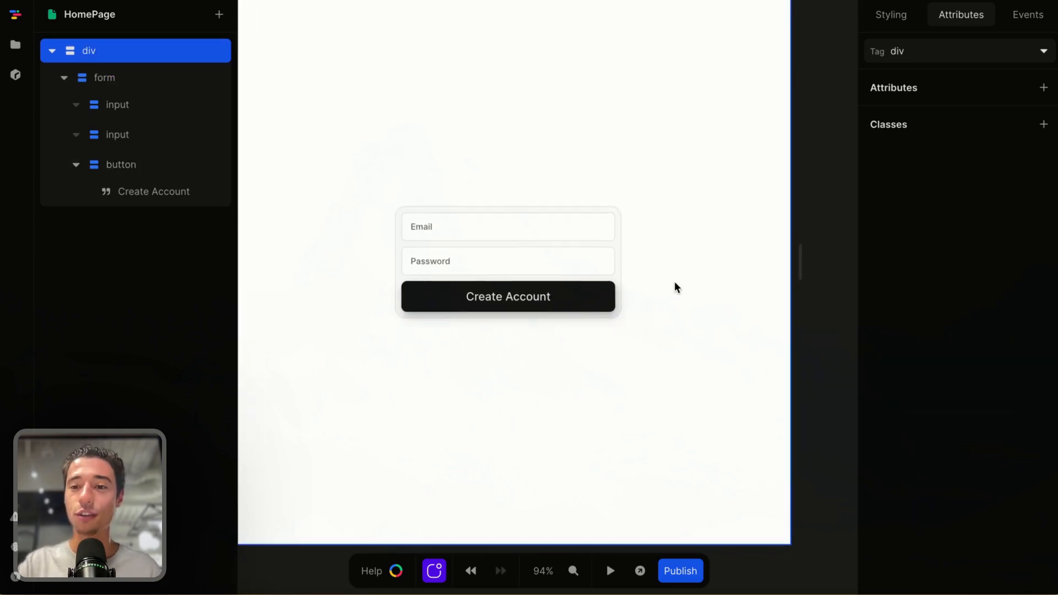
left_click(564, 256)
mouse_move(48, 356)
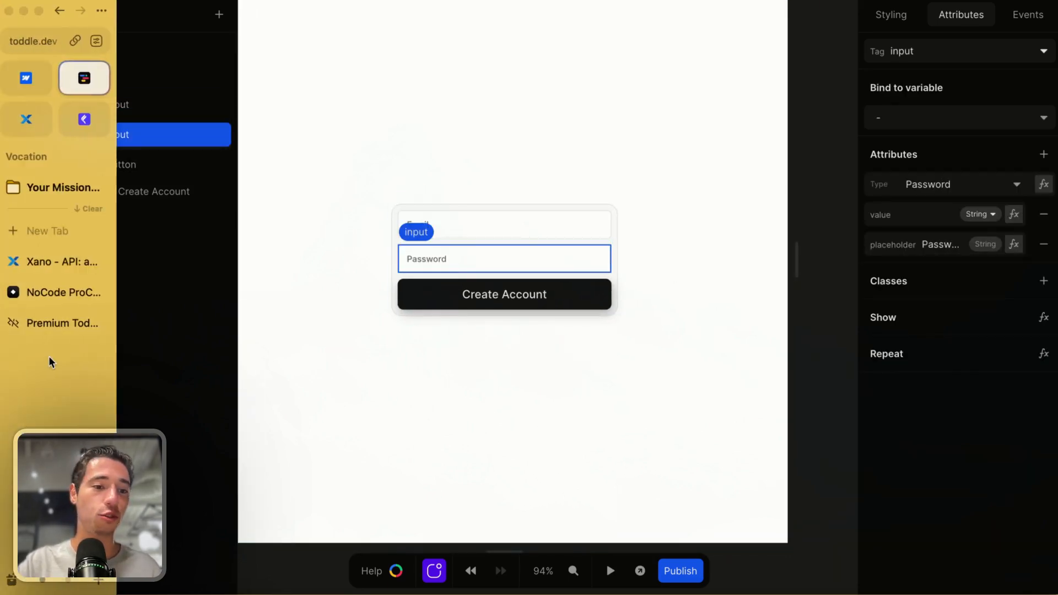
left_click(46, 259)
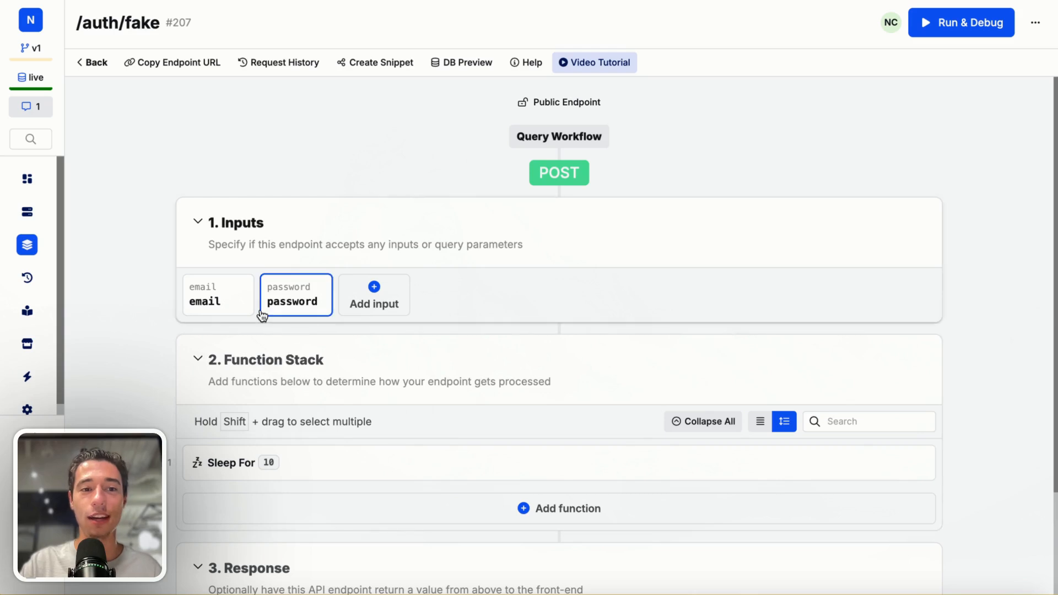
Review the endpoint's email input settings, then run the /auth/fake endpoint from Run & Debug
left_click(237, 293)
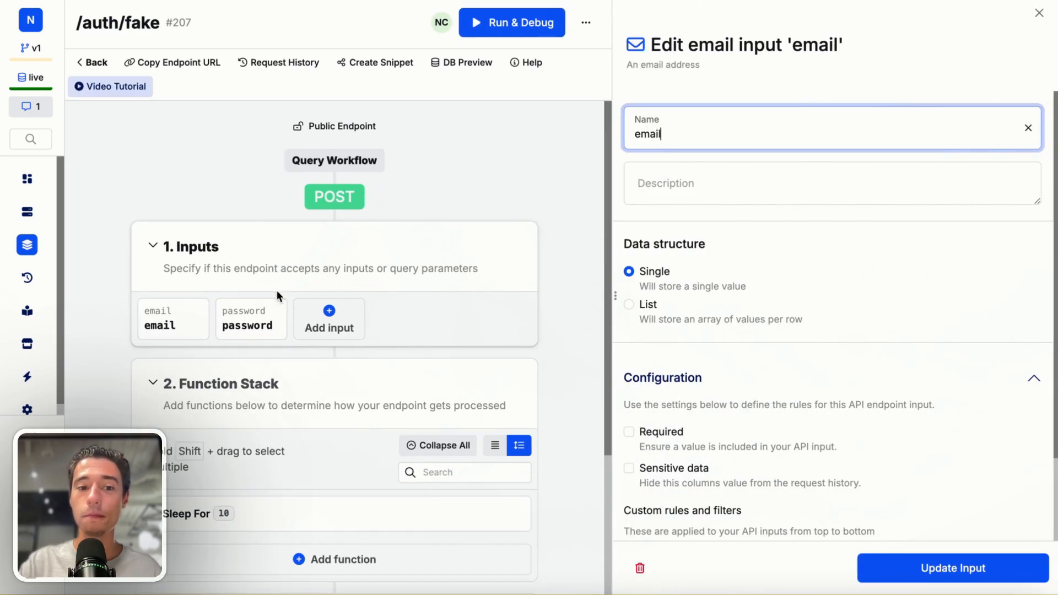
left_click(287, 300)
left_click(1039, 19)
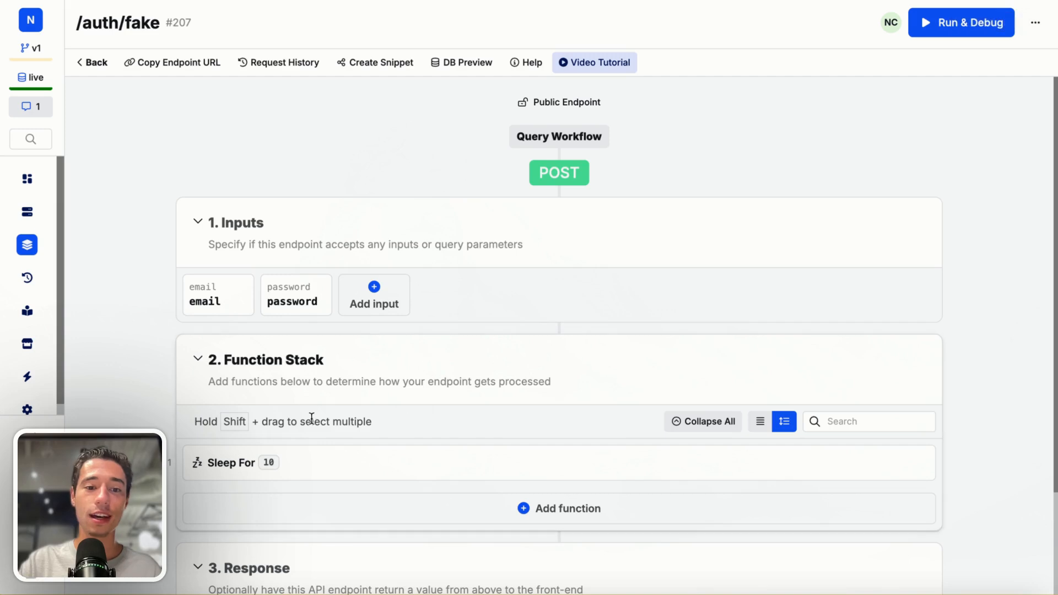
left_click(971, 35)
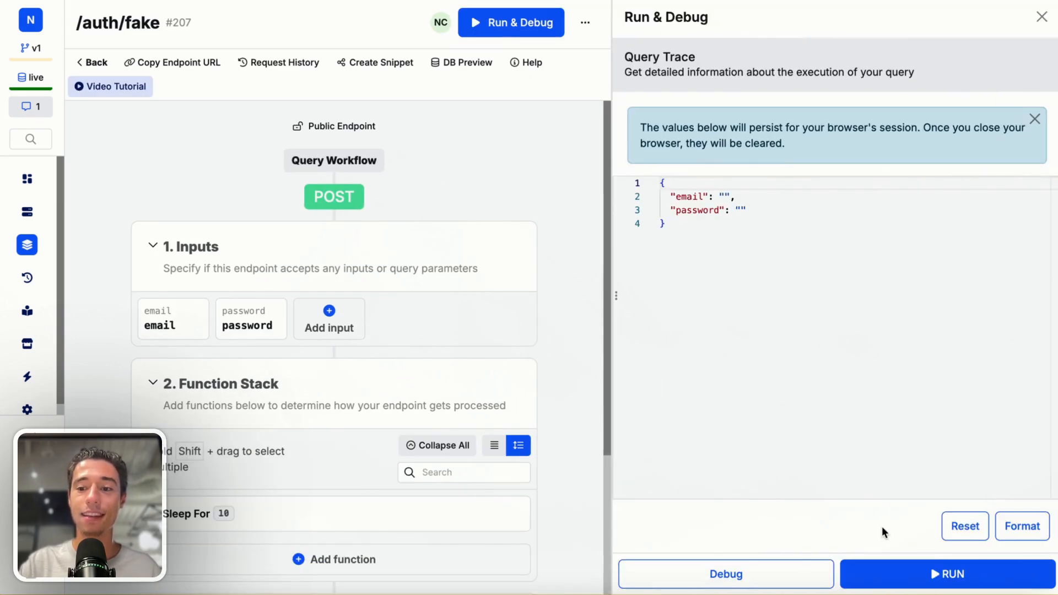
left_click(888, 580)
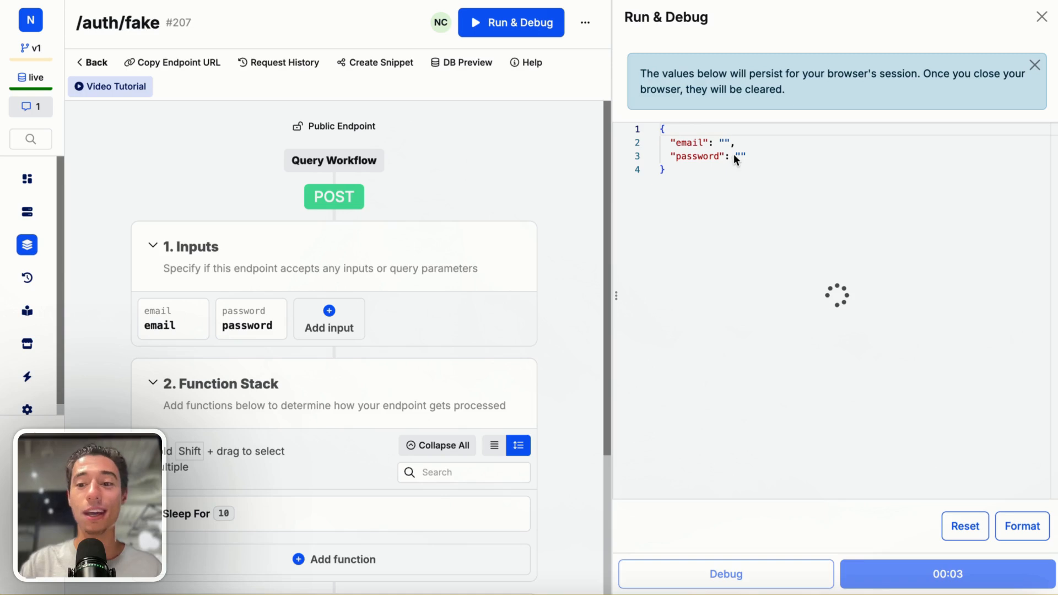
Copy the /auth/fake endpoint URL and switch back to the Toddle editor
left_click(199, 62)
mouse_move(1, 165)
left_click(70, 78)
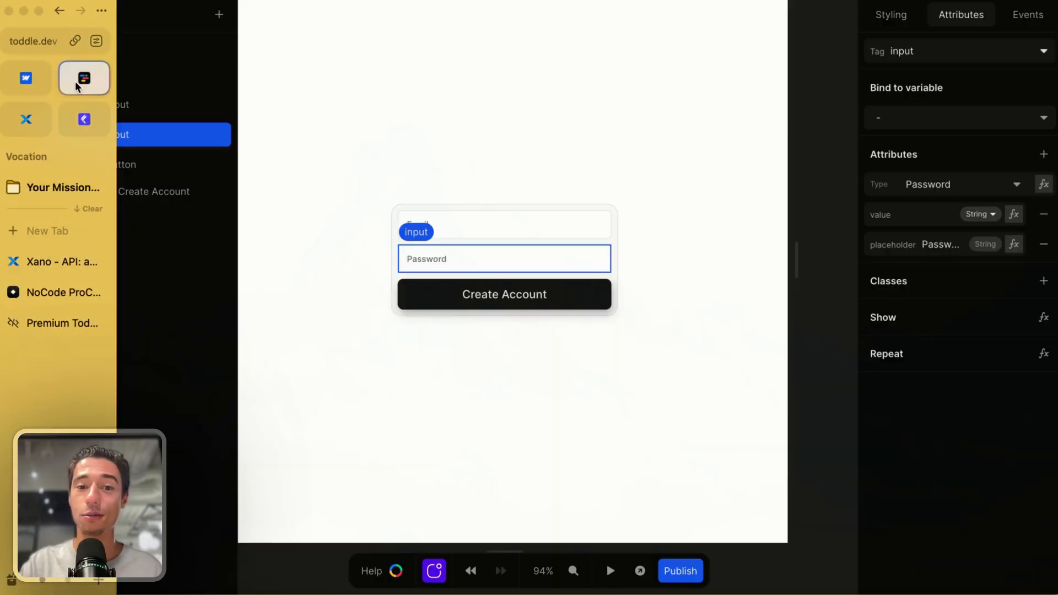
Add a new API to the page and name it form_submit
left_click(835, 135)
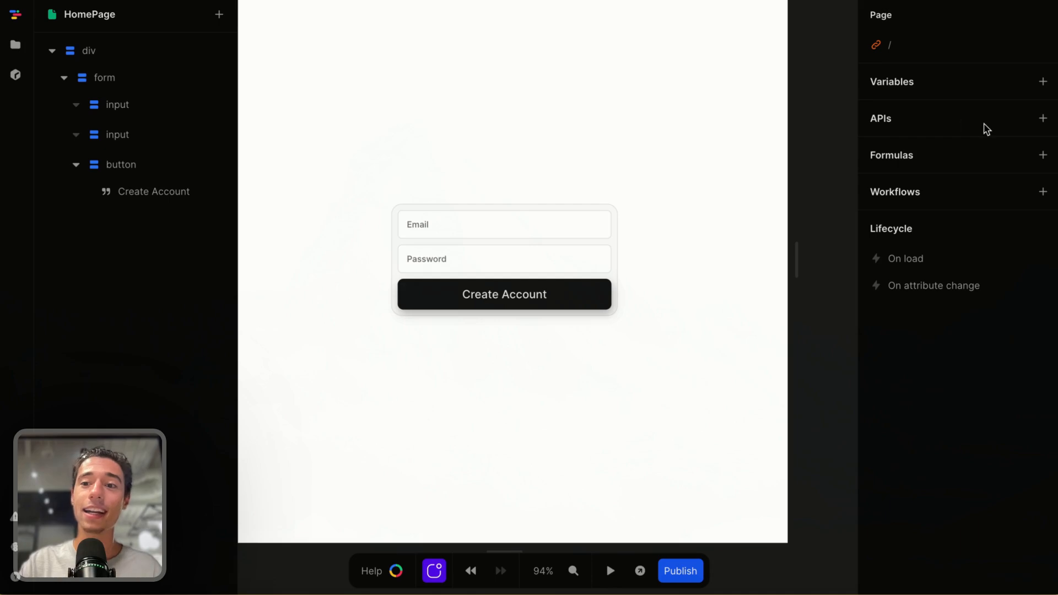
left_click(1042, 117)
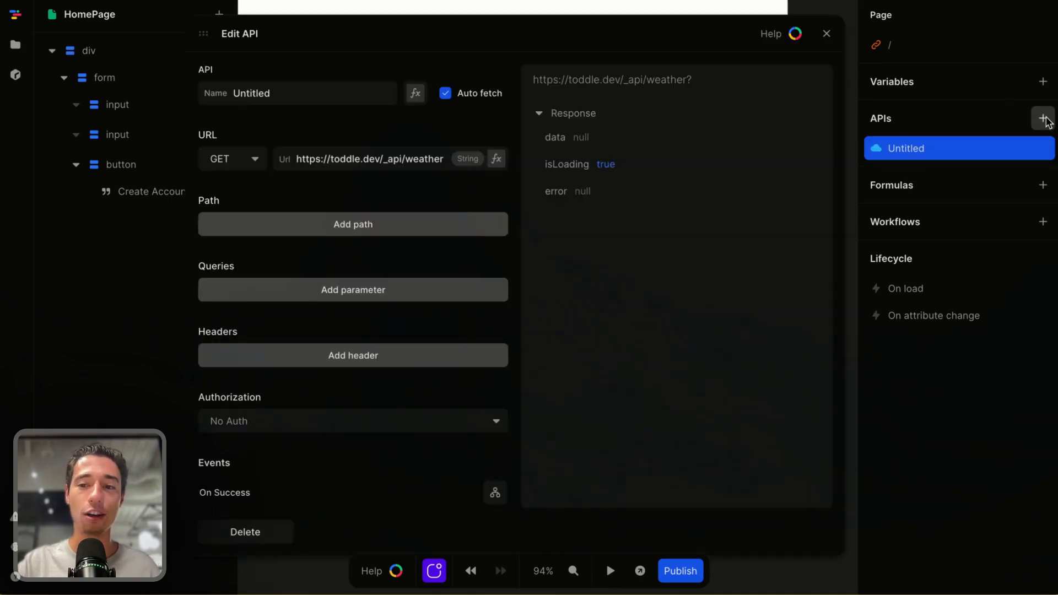
left_click(319, 94)
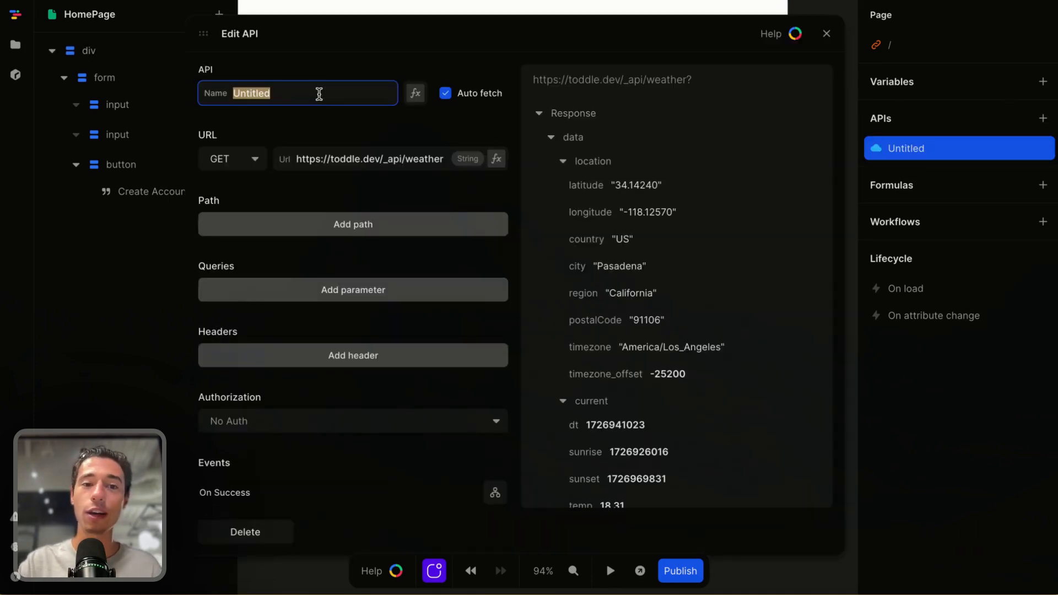
left_click(533, 25)
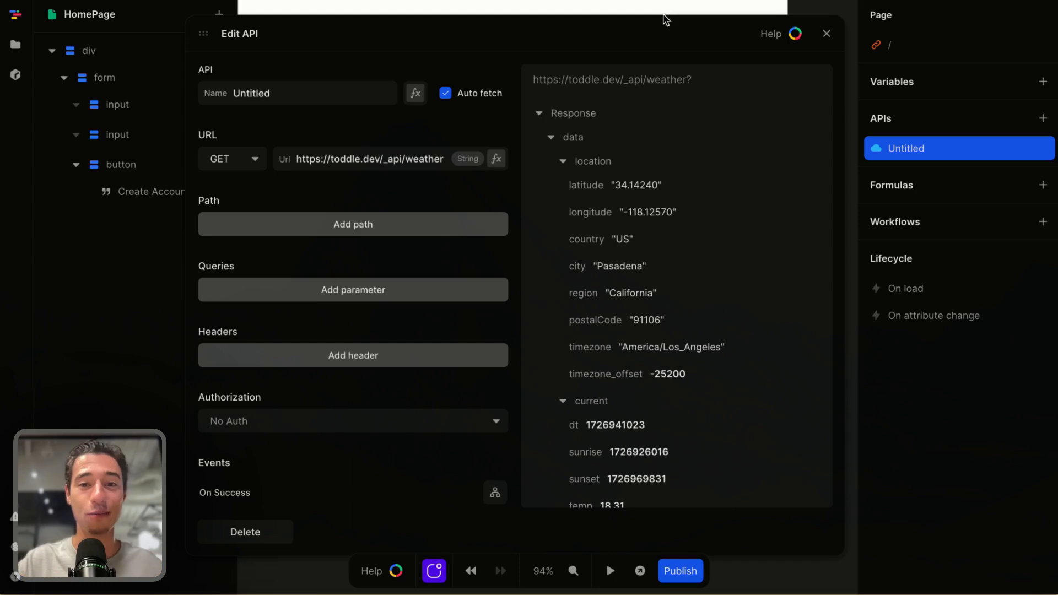
left_click(294, 93)
key("BackSpace")
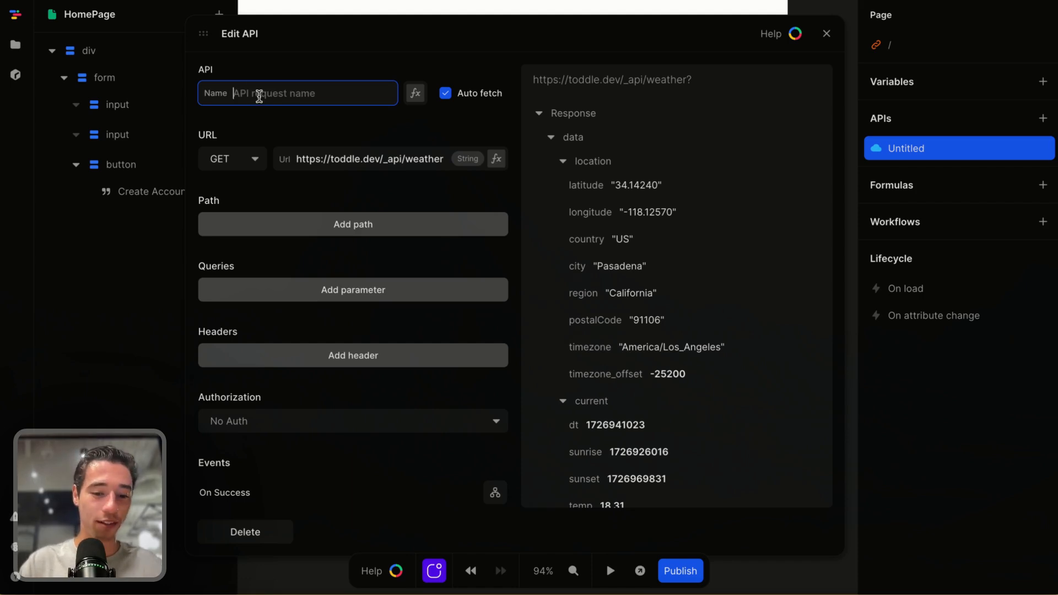
type("form_submit")
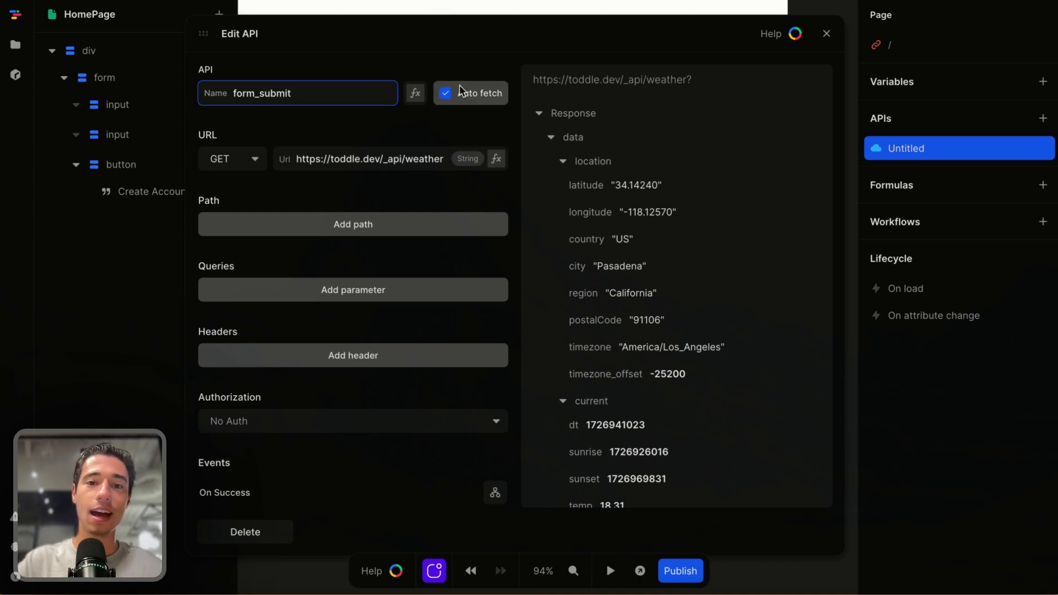
key("Return")
Set the form_submit API method to POST and replace its URL with the copied endpoint URL
left_click(247, 164)
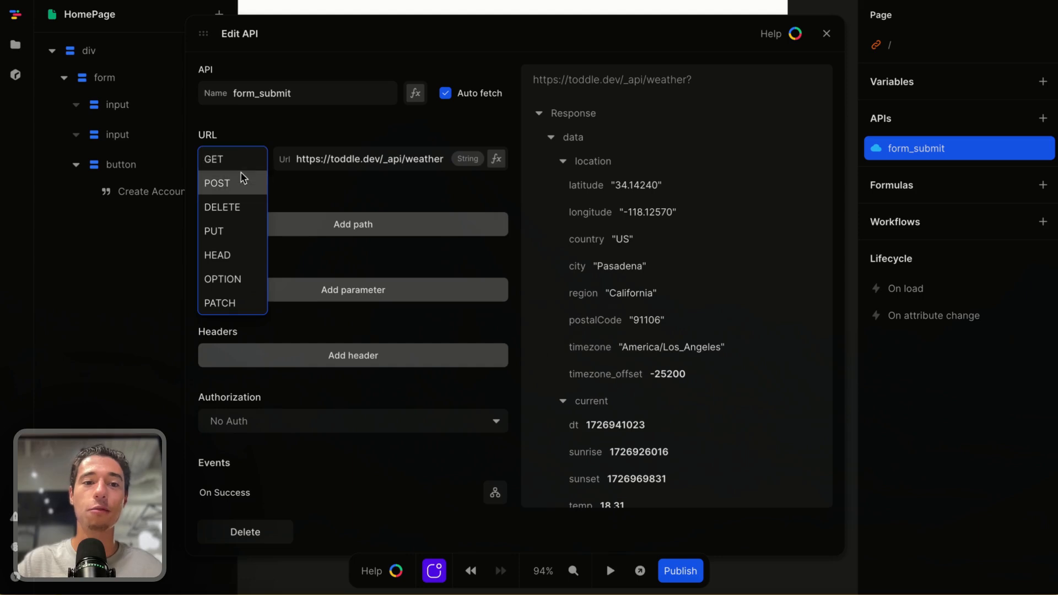
left_click(243, 183)
left_click_drag(297, 158, 375, 159)
key("BackSpace")
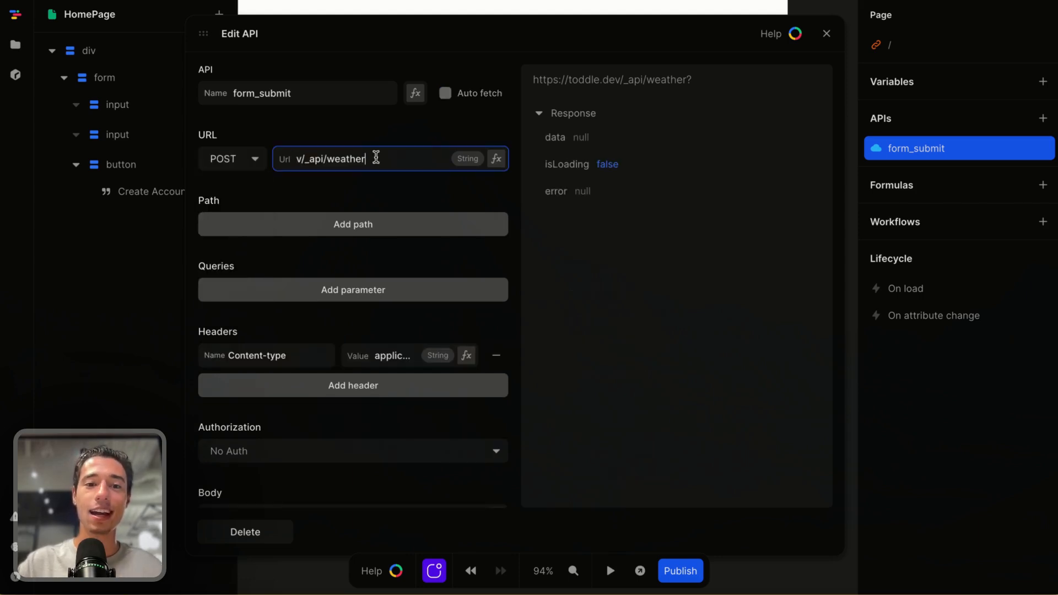
triple_click(376, 157)
key("BackSpace")
left_click(355, 118)
left_click(338, 159)
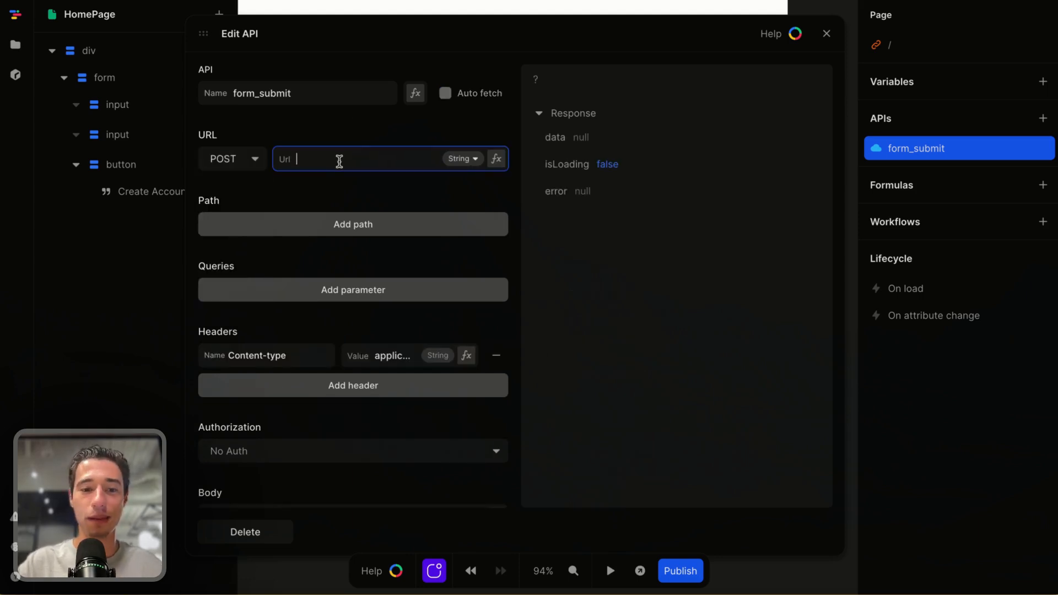
key("ctrl+v")
left_click(329, 145)
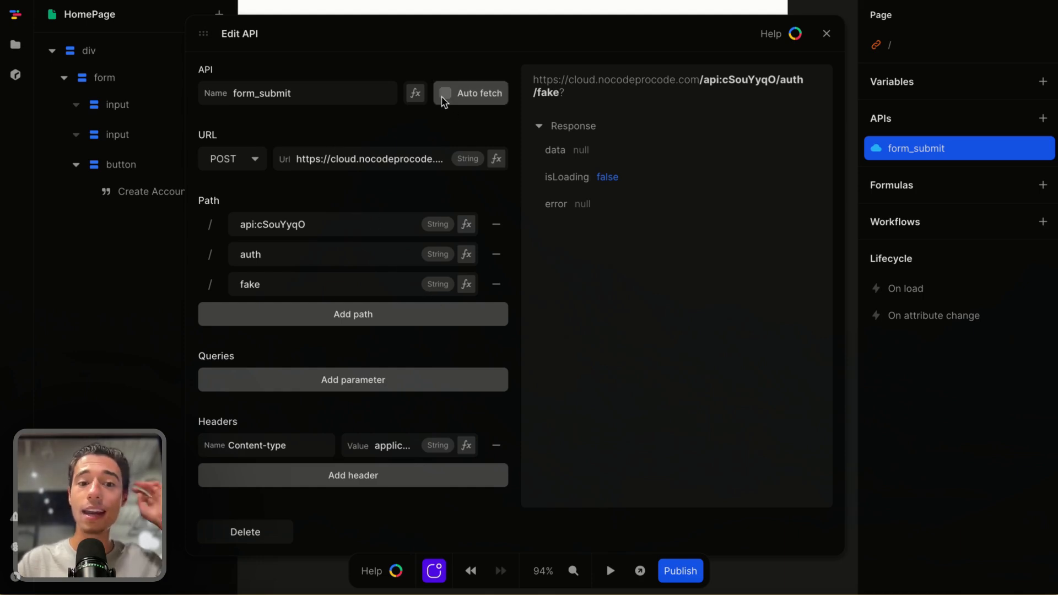
Copy the JSON input body from the Xano Run & Debug panel and return to Toddle
scroll(365, 288, "down", 2)
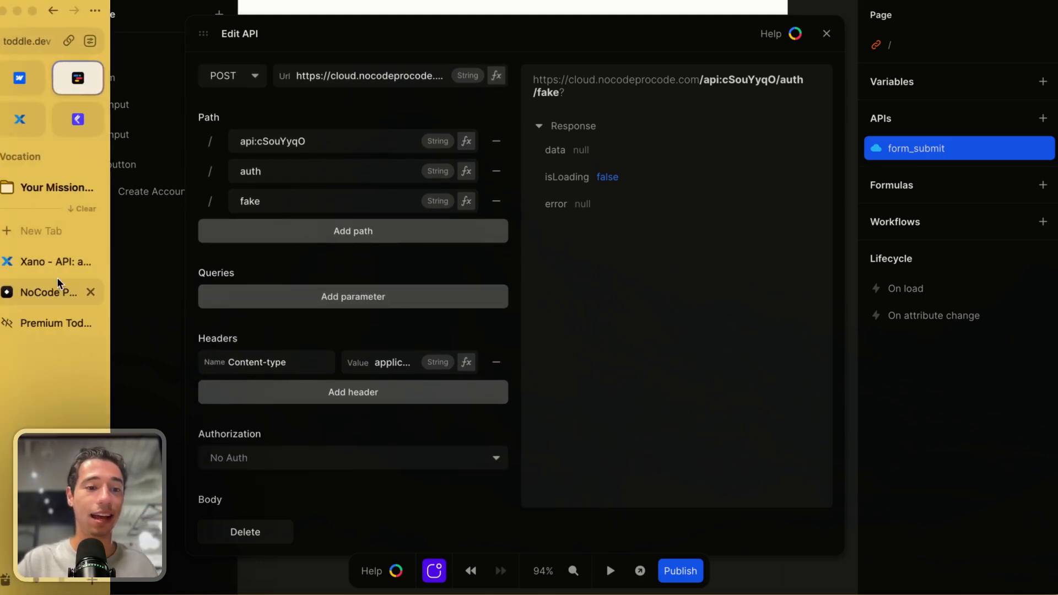
left_click(51, 266)
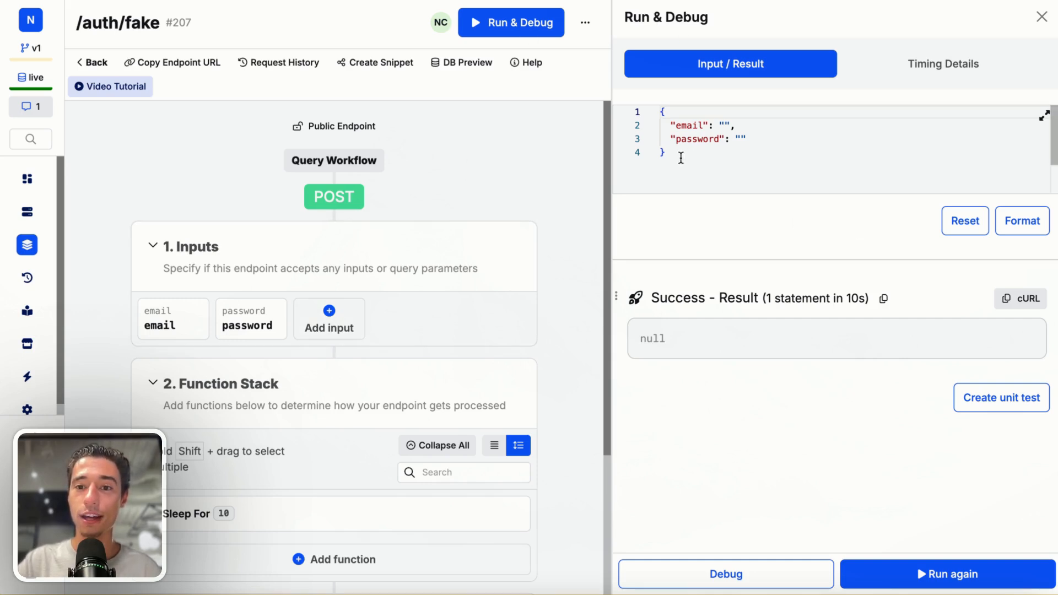
left_click_drag(682, 157, 656, 77)
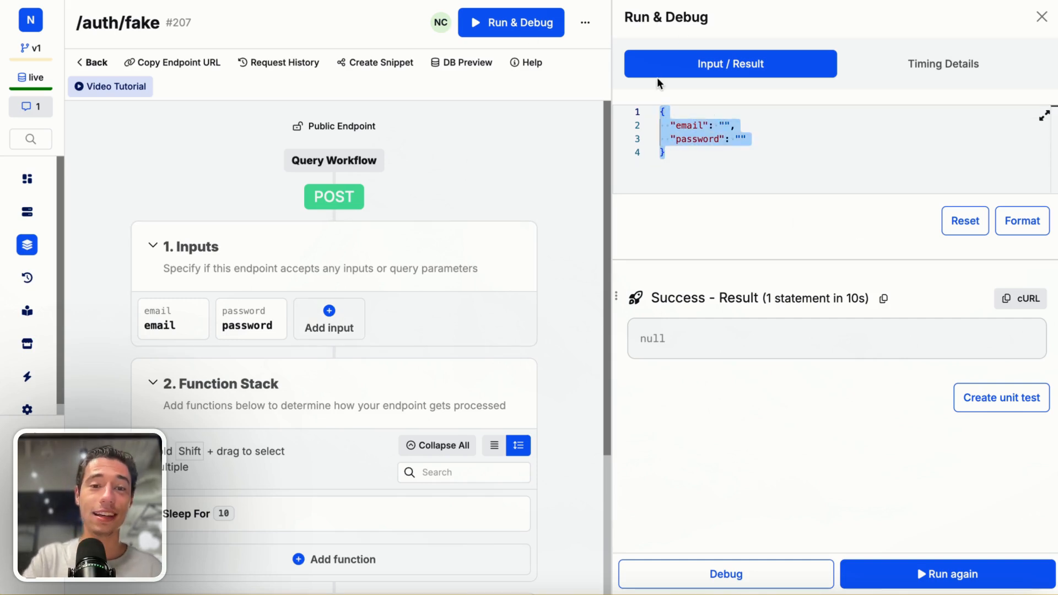
left_click(528, 37)
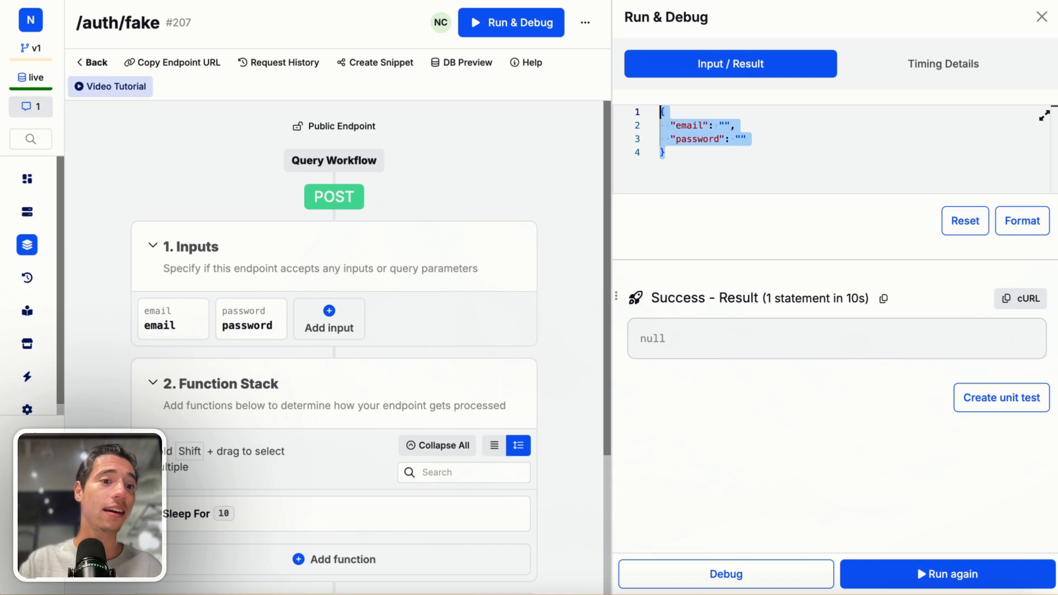
mouse_move(1, 93)
left_click(81, 92)
Paste the copied JSON into the API's Body formula and close the editor
scroll(433, 368, "down", 2)
scroll(435, 373, "down", 2)
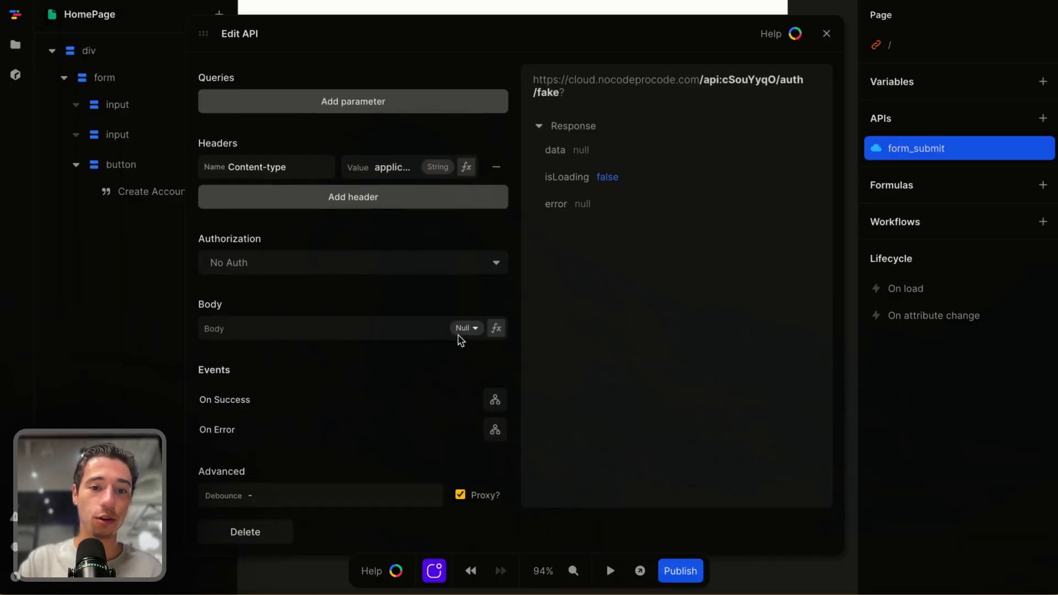
left_click(496, 328)
left_click(393, 339)
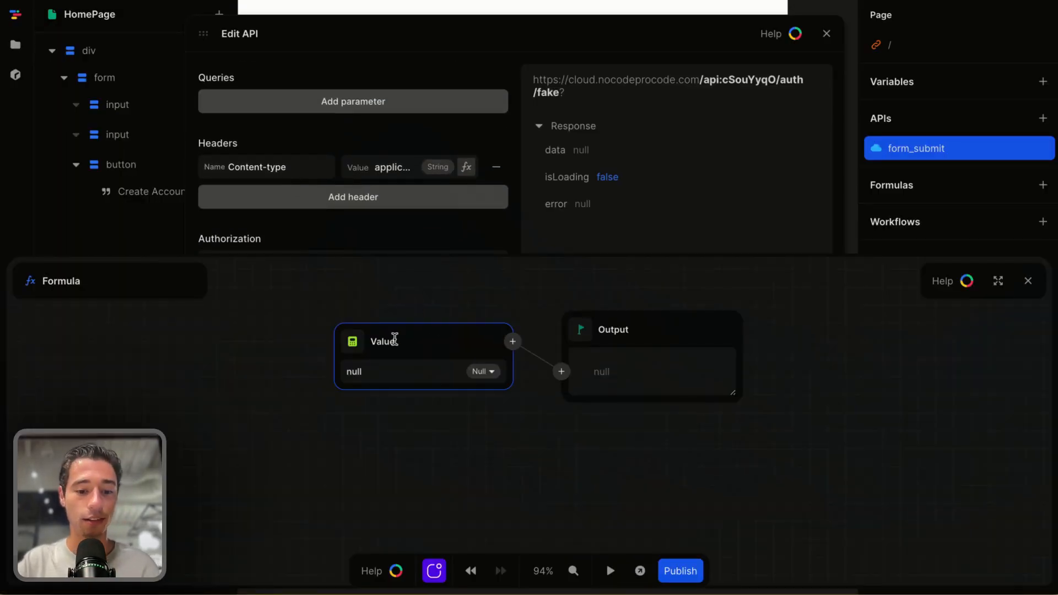
key("ctrl+v")
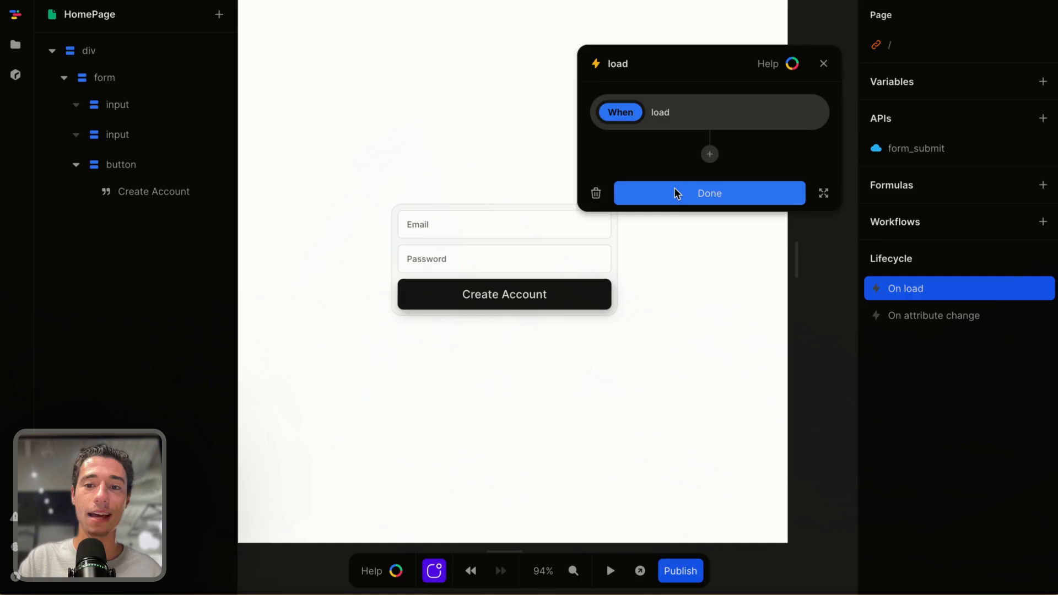
left_click(677, 194)
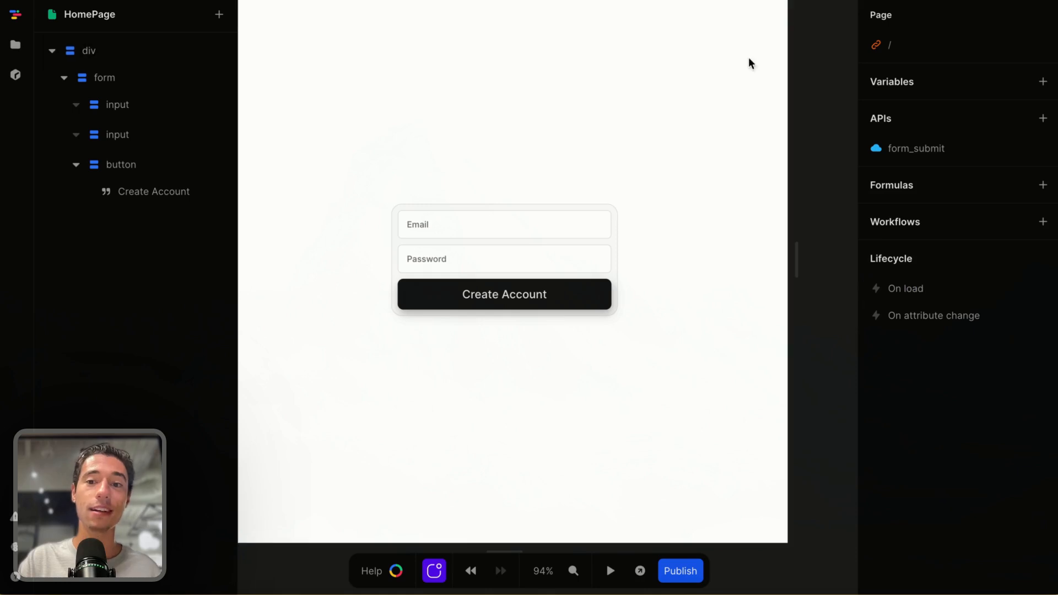
Select the email and password inputs to inspect their attributes, then deselect
left_click(564, 235)
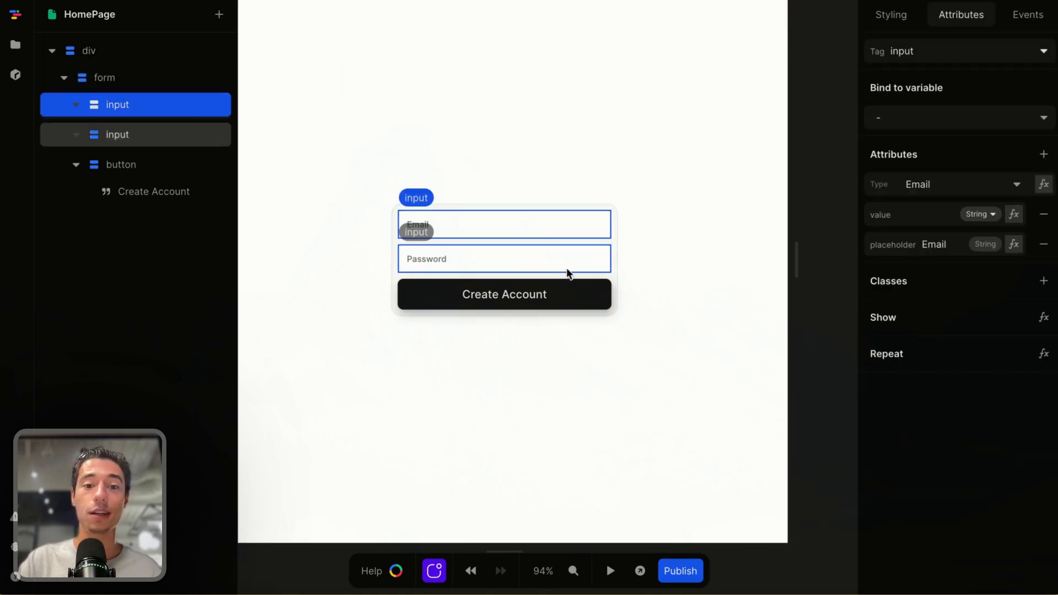
left_click(566, 267)
left_click(554, 226)
left_click(547, 257)
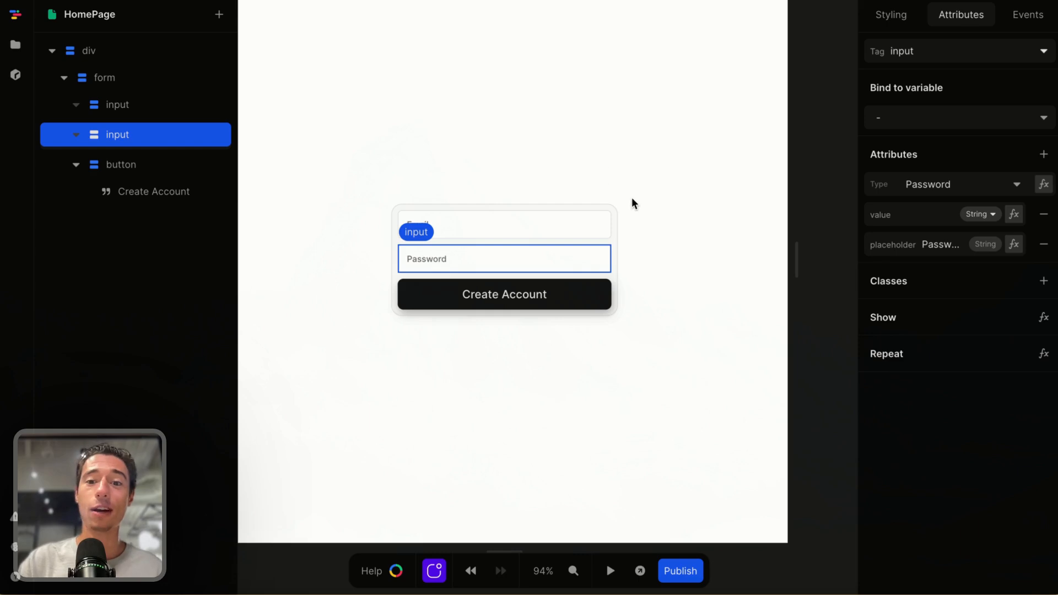
left_click(826, 41)
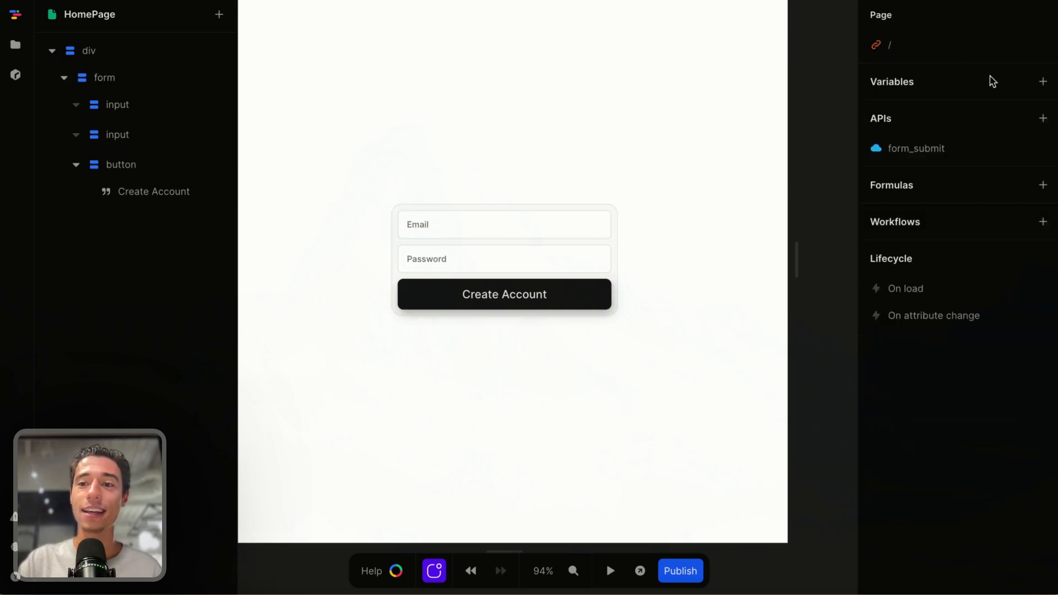
Add a new page variable named signupForm
left_click(1050, 90)
type("f")
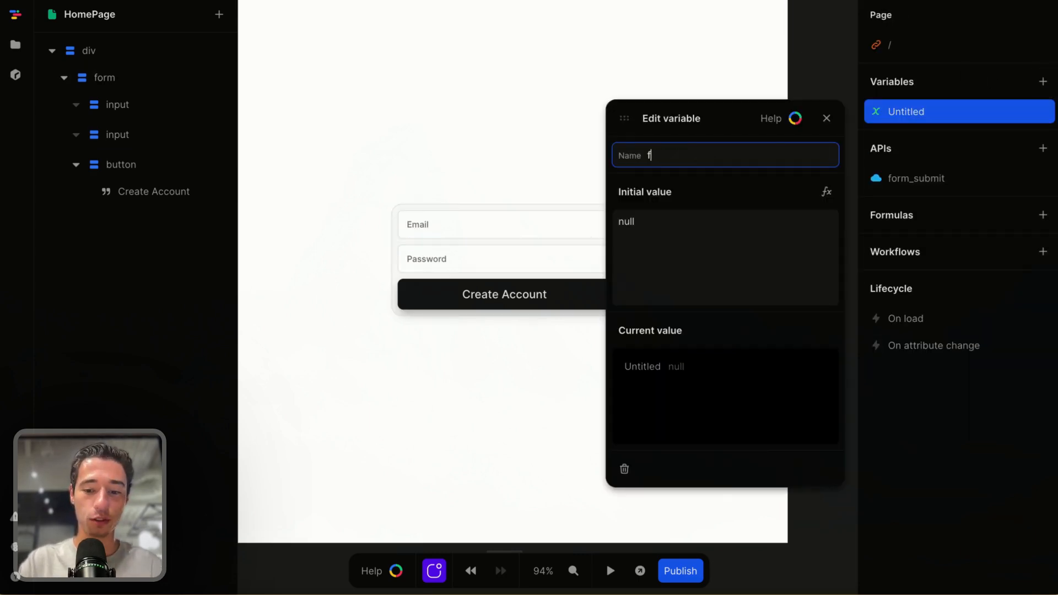
key("BackSpace")
key("BackSpace")
key("BackSpace")
key("BackSpace")
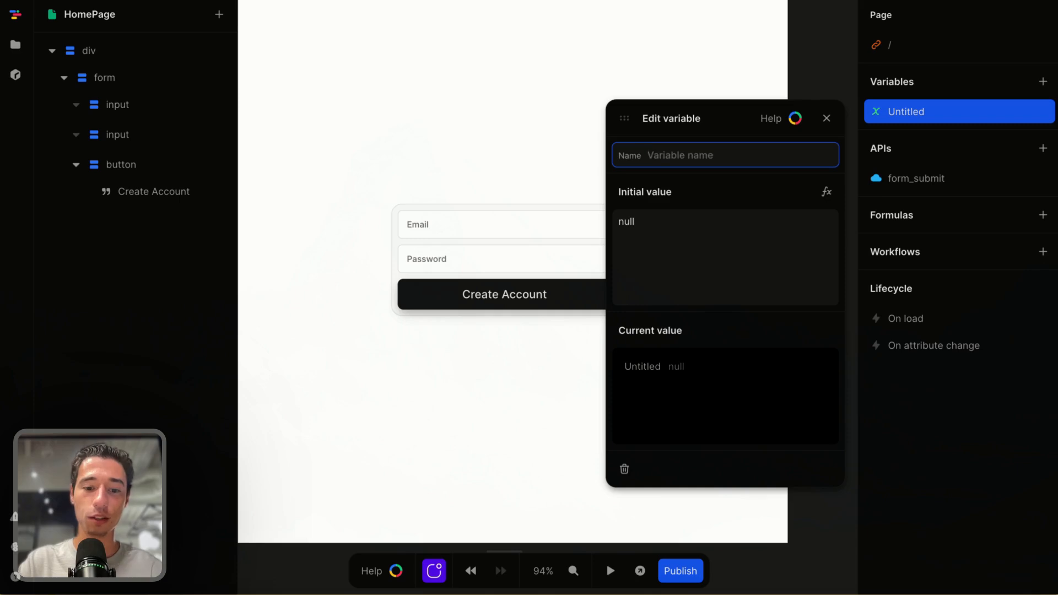
type("signup")
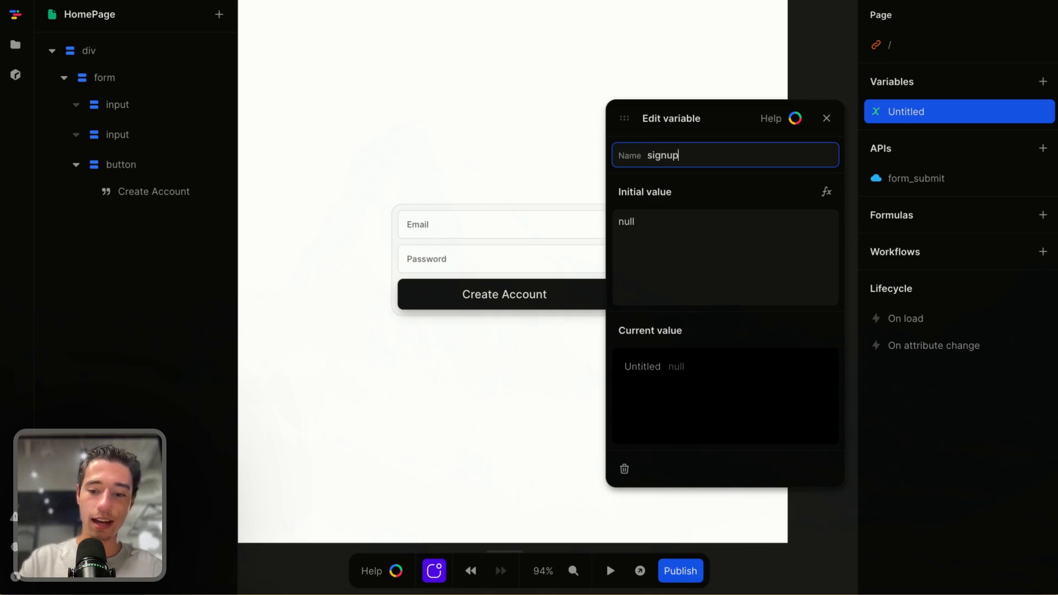
type("Form")
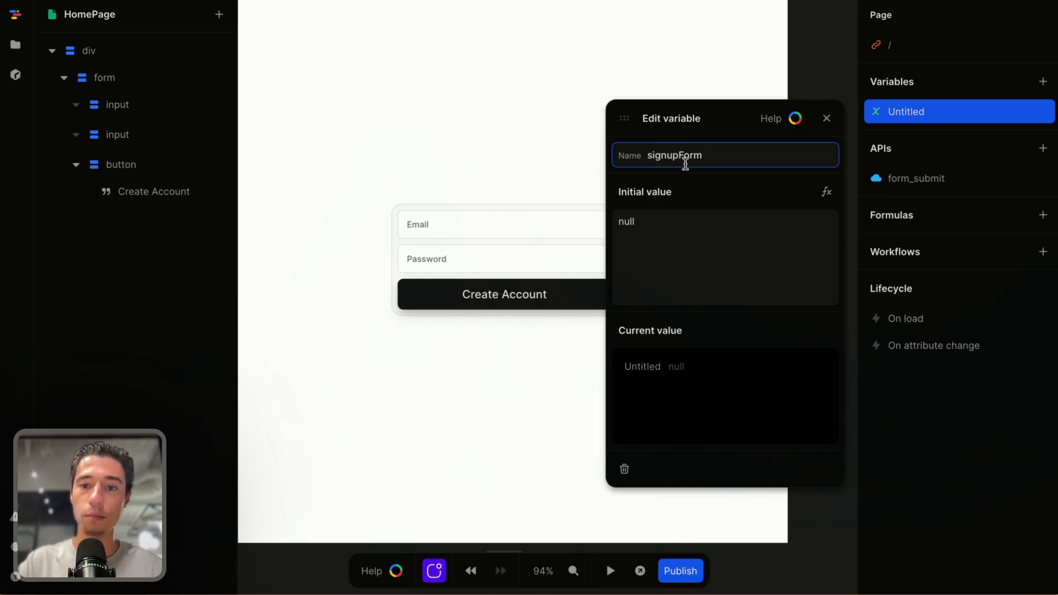
key("Return")
Clear signupForm's initial value and build its initial value formula from an Object node
left_click(661, 240)
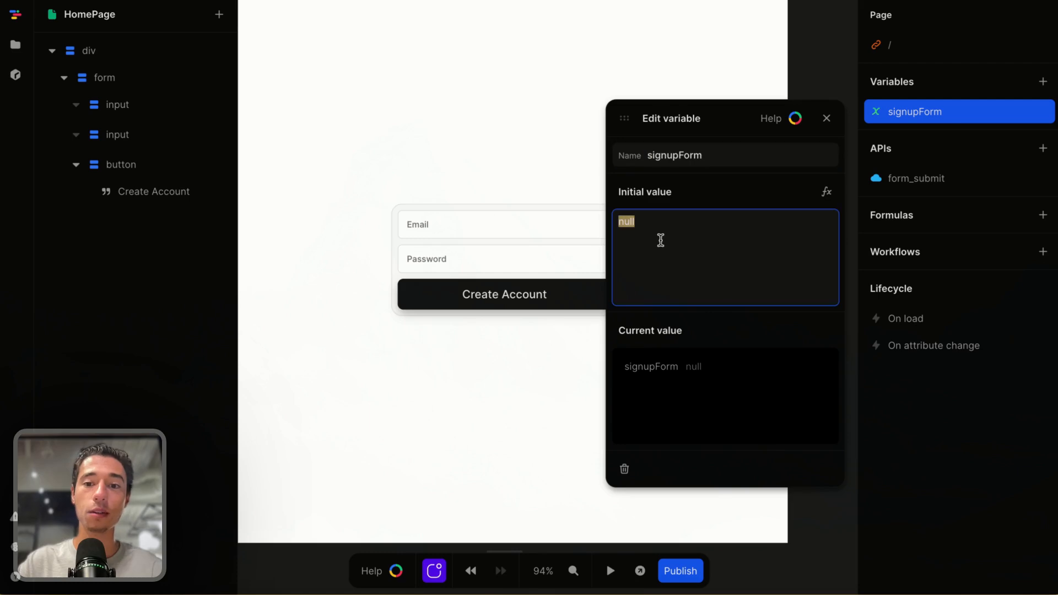
key("BackSpace")
left_click(751, 188)
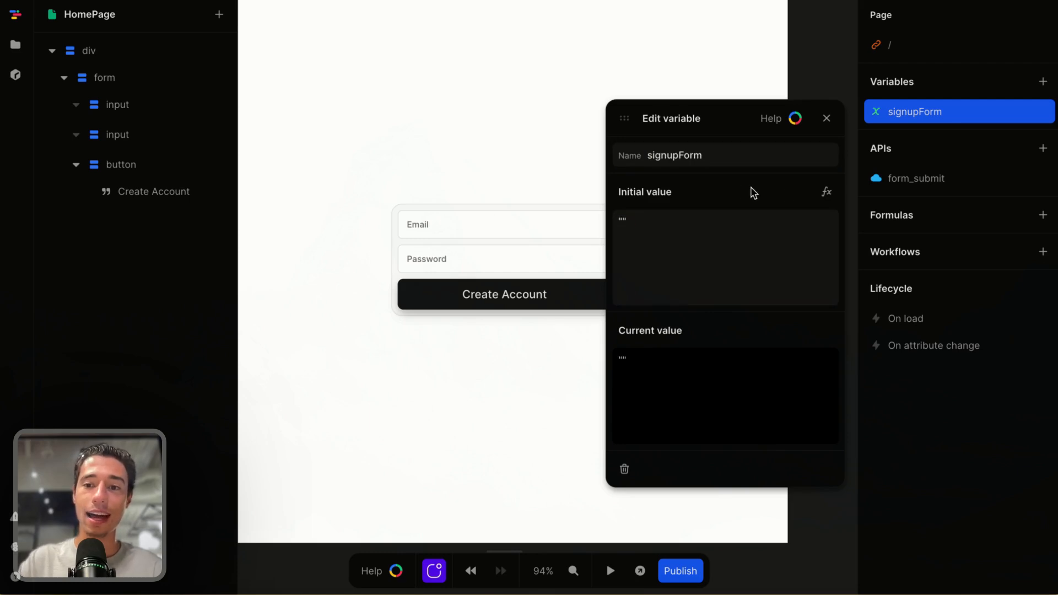
left_click(824, 201)
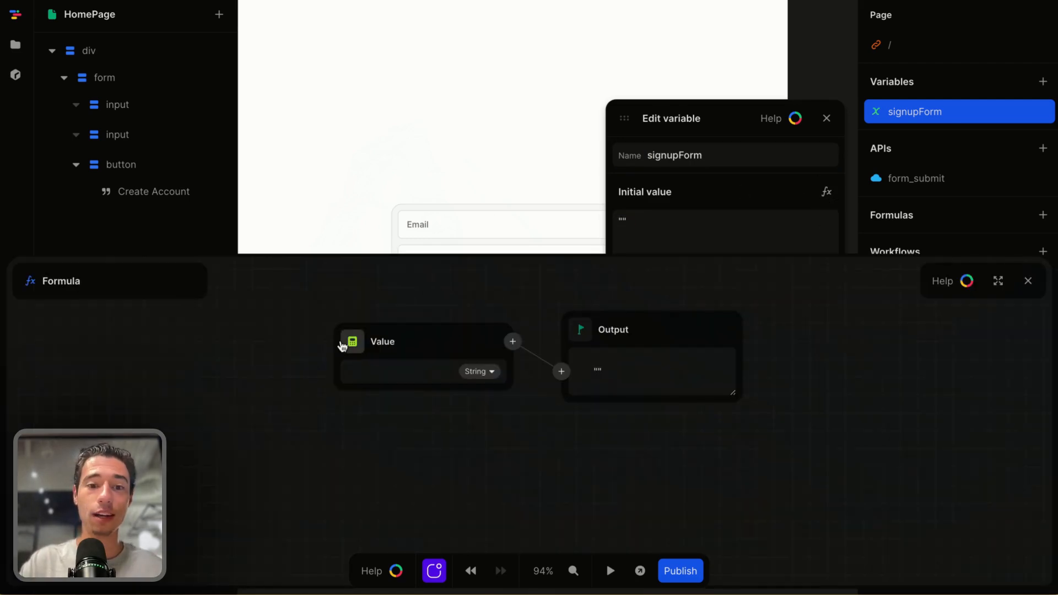
left_click(350, 344)
type("ob")
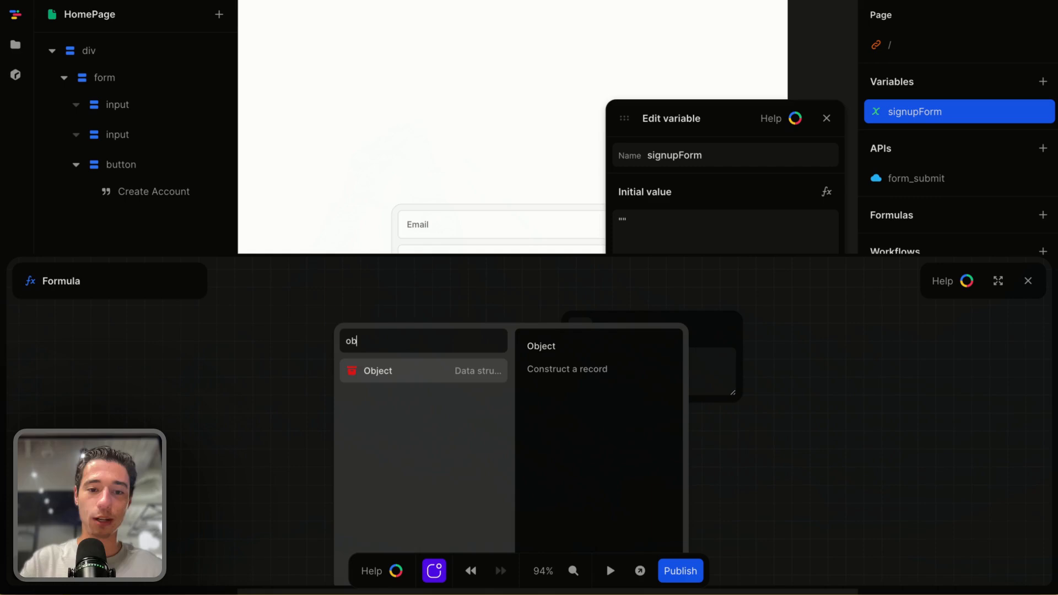
left_click(371, 372)
left_click(495, 371)
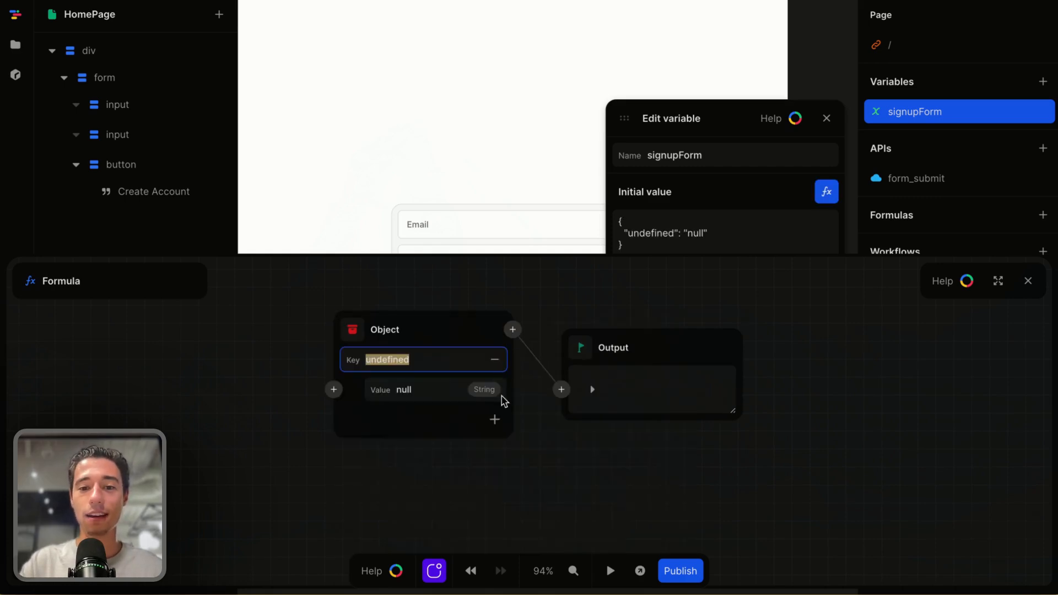
Add two keys to the object, named email and password
left_click(495, 419)
left_click(416, 365)
key("BackSpace")
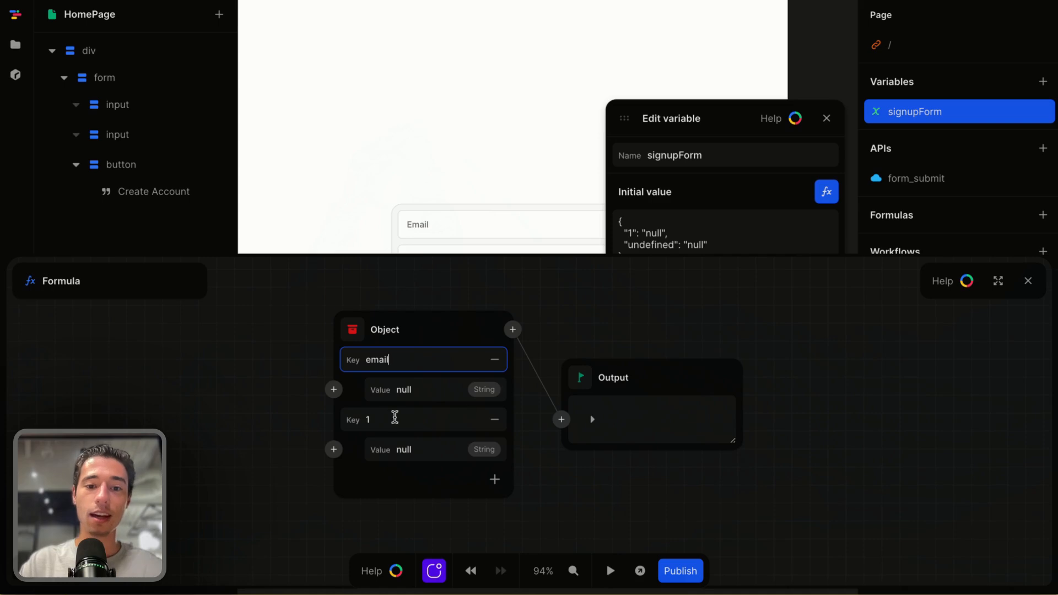
left_click(384, 414)
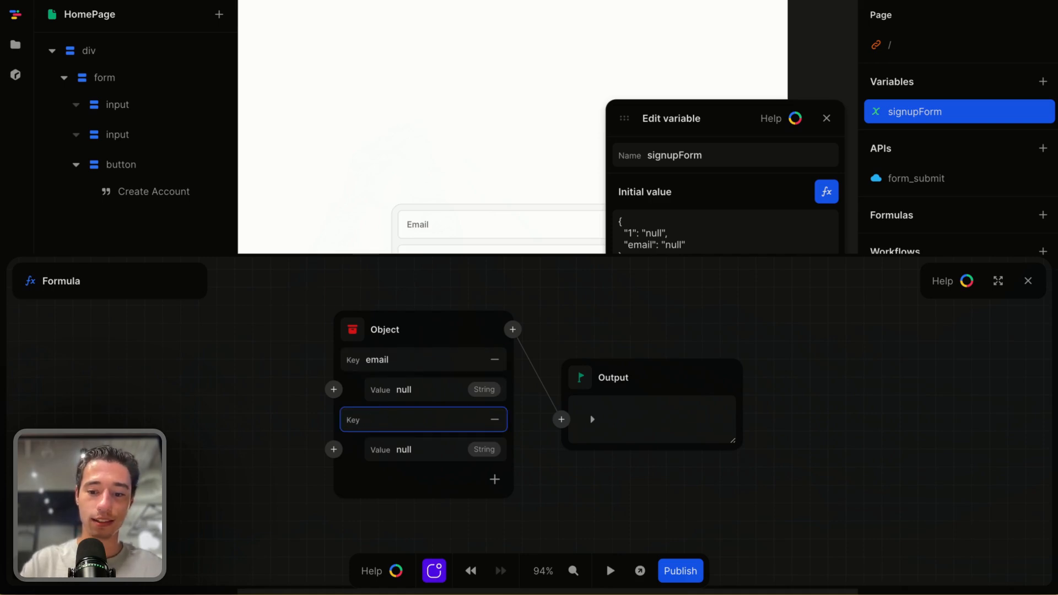
left_click(617, 322)
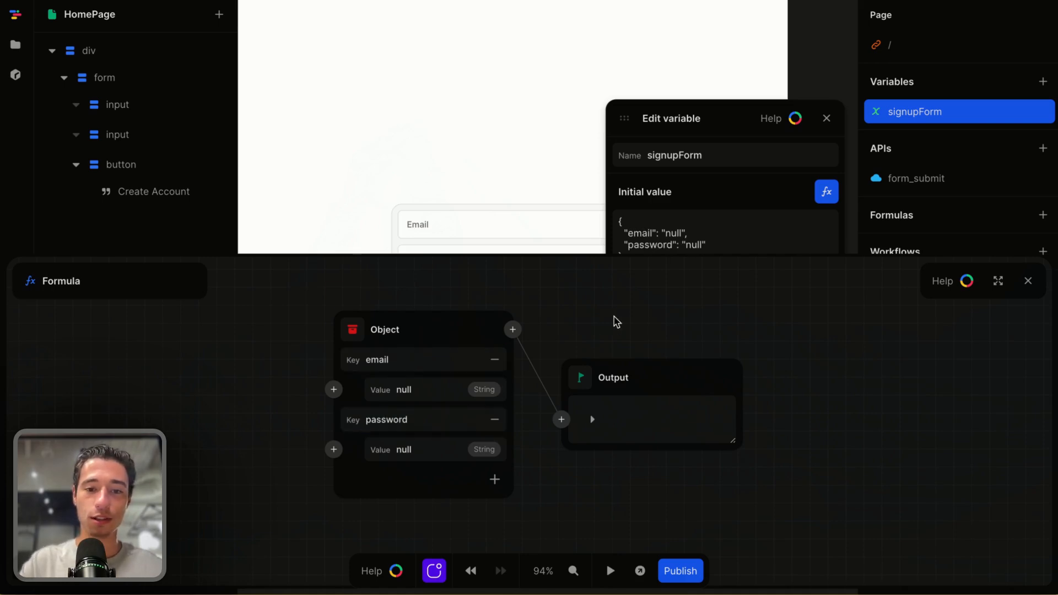
Set both key values to empty strings, then close the formula editor and the variable dialog
double_click(423, 393)
key("BackSpace")
left_click(628, 325)
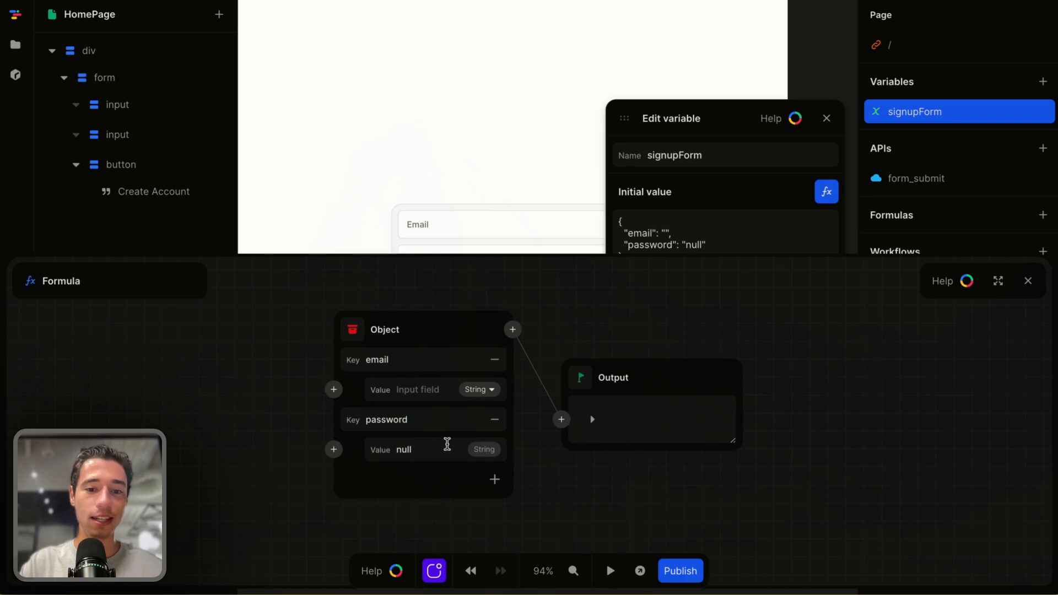
double_click(447, 449)
key("BackSpace")
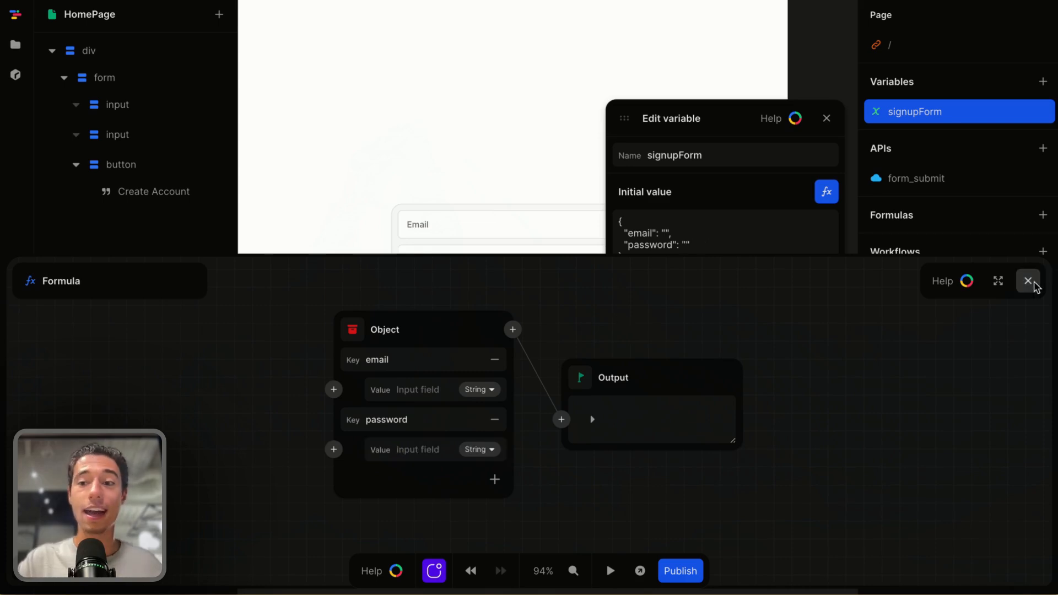
left_click(1028, 281)
left_click(830, 121)
Bind the email input's value attribute to the signupForm variable's email field
left_click(589, 226)
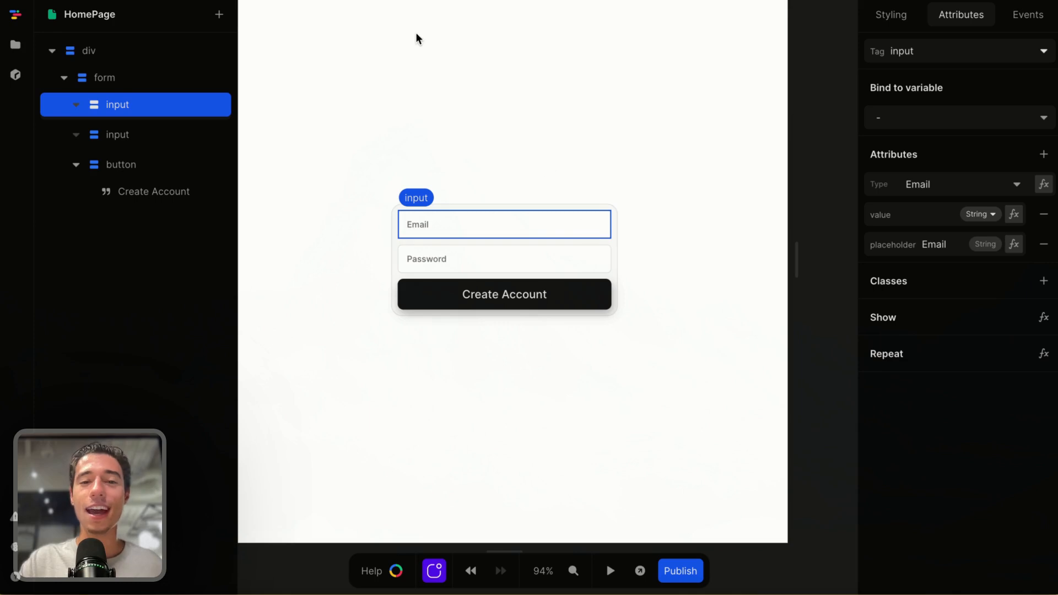
left_click(1014, 214)
left_click(353, 341)
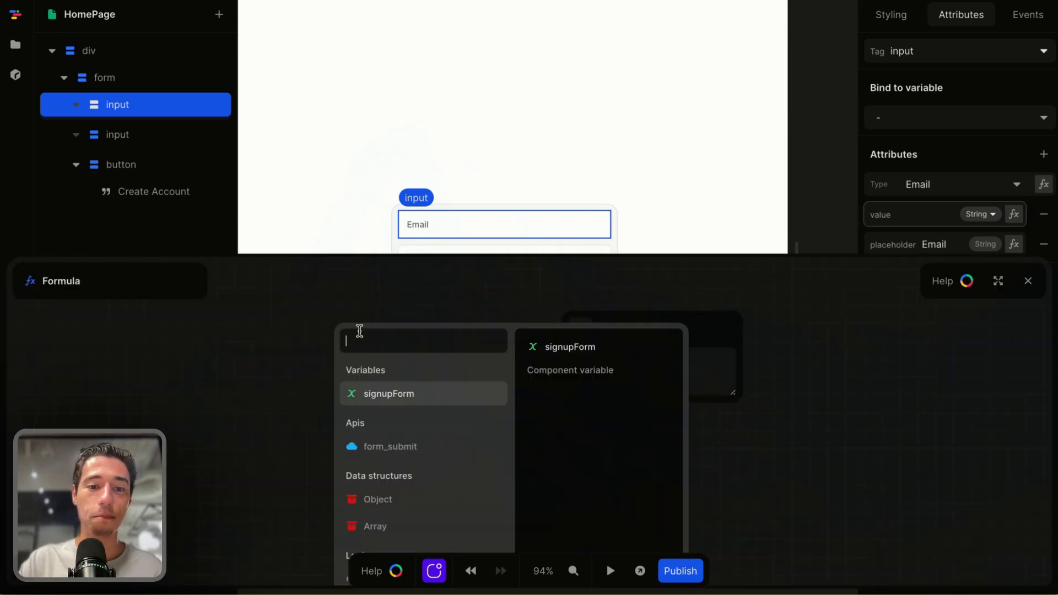
left_click(395, 402)
left_click(362, 385)
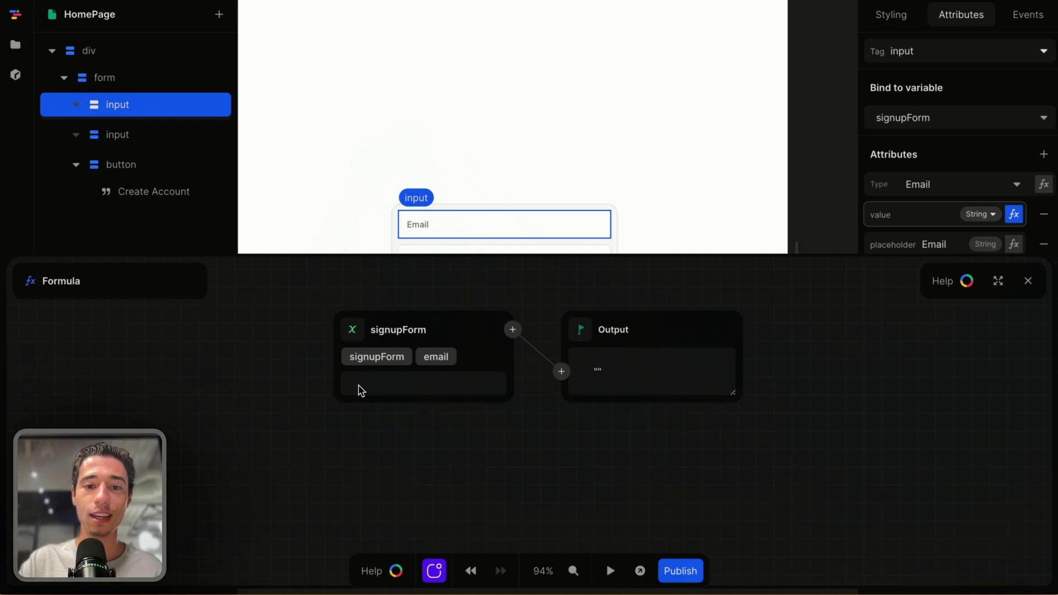
left_click(1029, 282)
Bind the password input's value attribute to the signupForm variable's password field
left_click(500, 266)
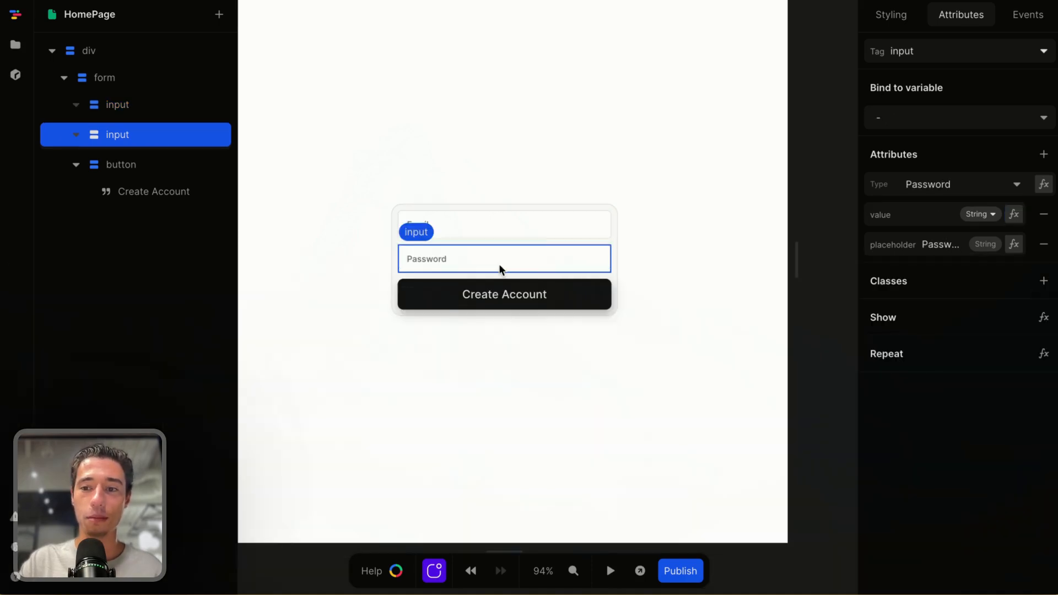
left_click(1013, 215)
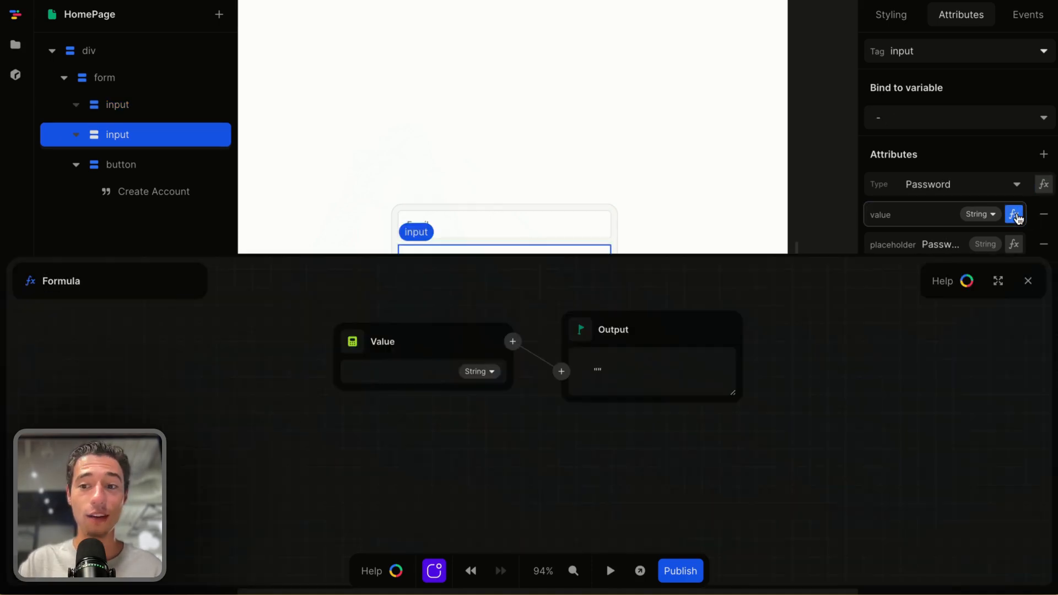
left_click(353, 342)
left_click(402, 393)
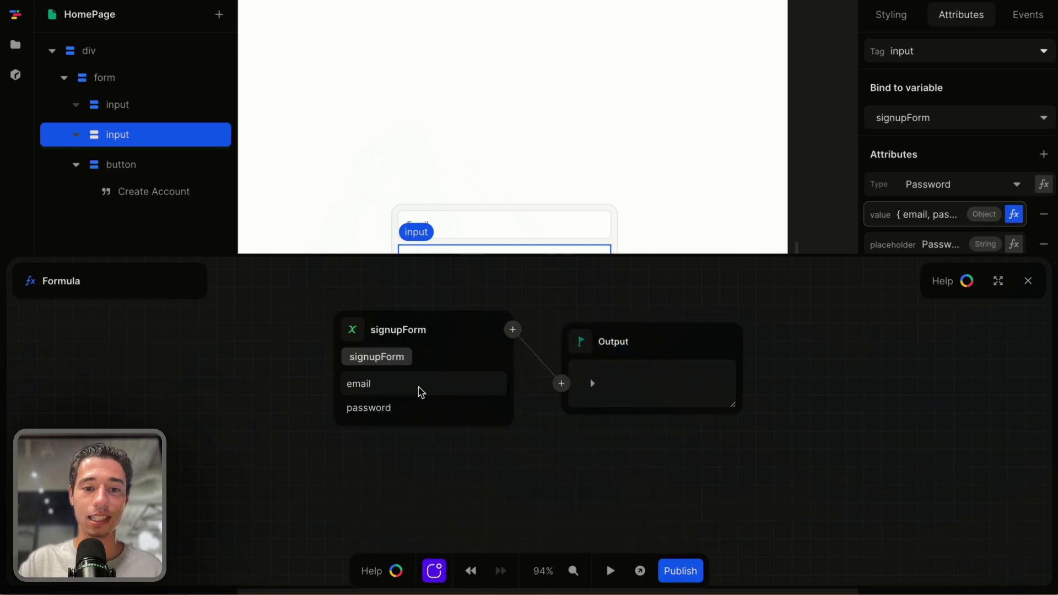
left_click(377, 407)
left_click(1028, 281)
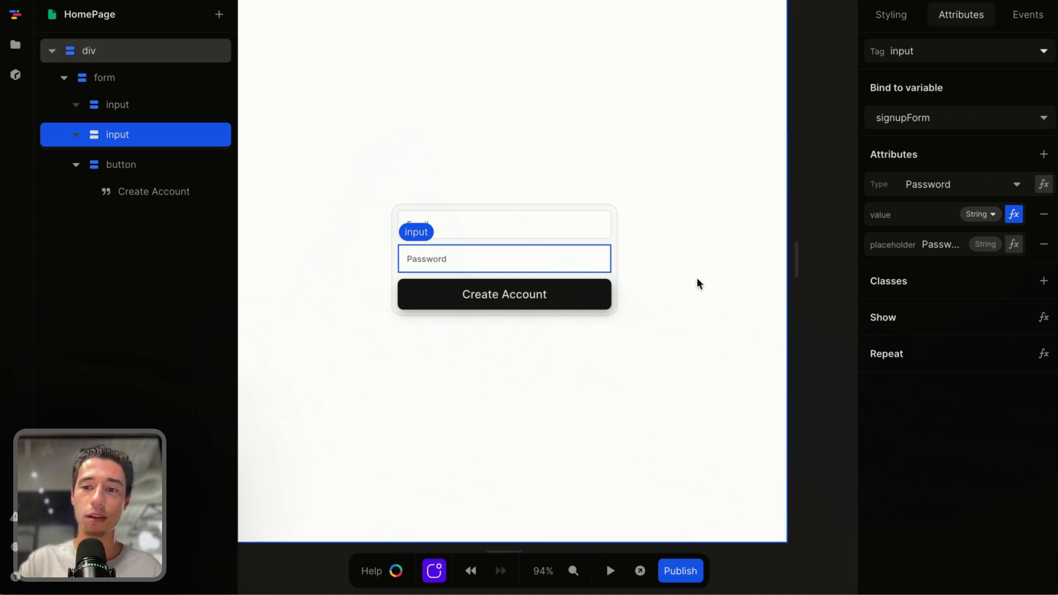
On the email input, add an input event whose action sets the signupForm variable
left_click(605, 215)
left_click(1040, 15)
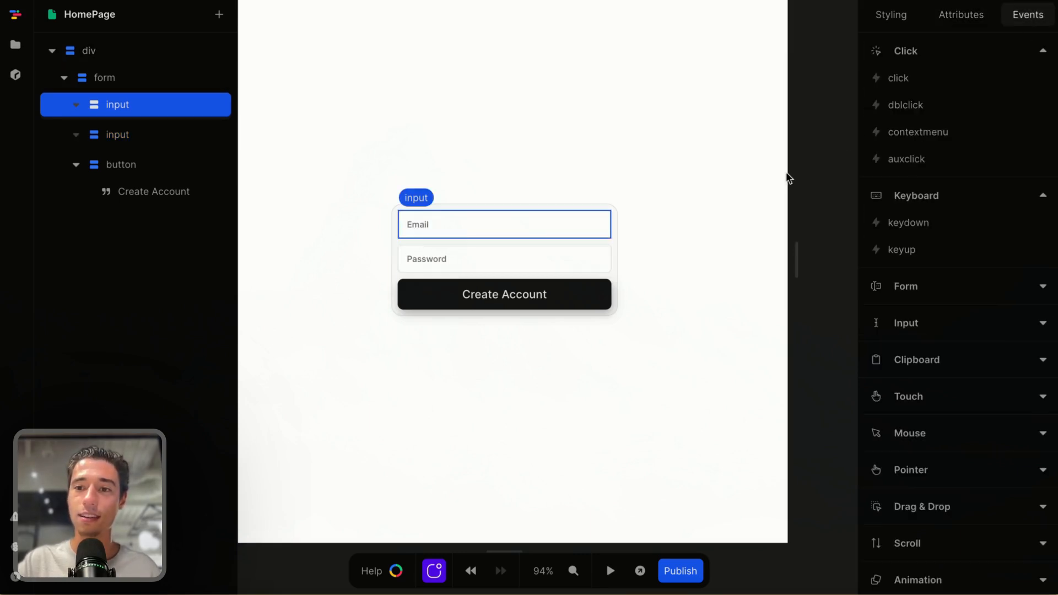
left_click(962, 21)
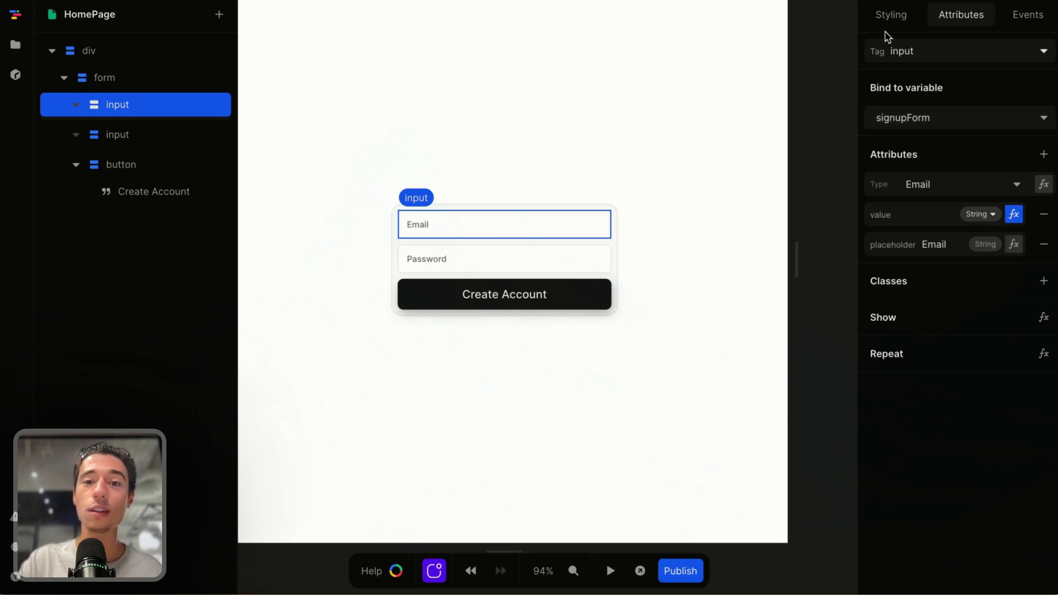
left_click(1029, 17)
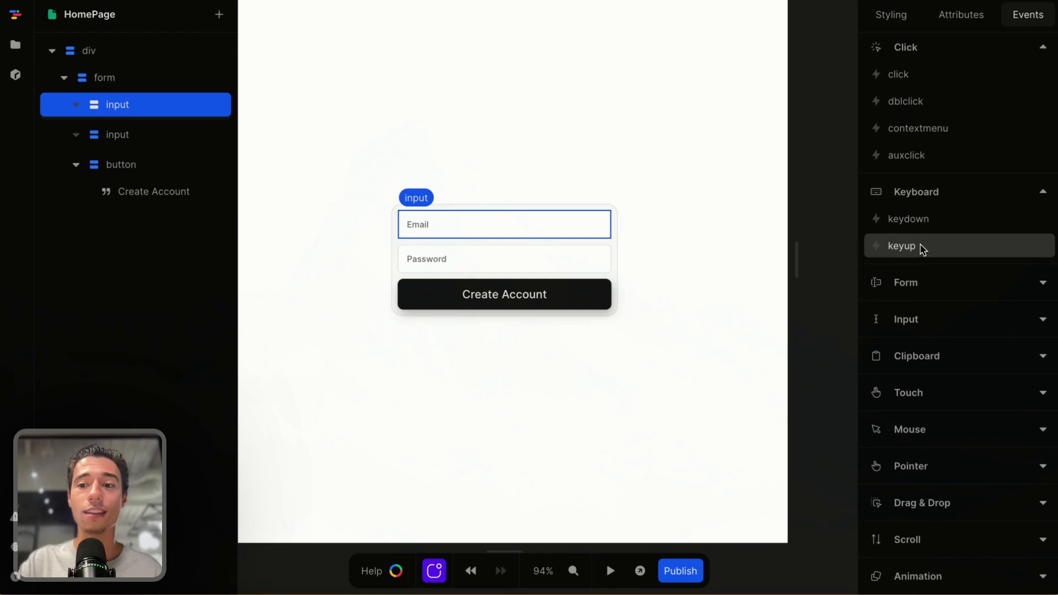
scroll(921, 245, "down", 1)
left_click(917, 310)
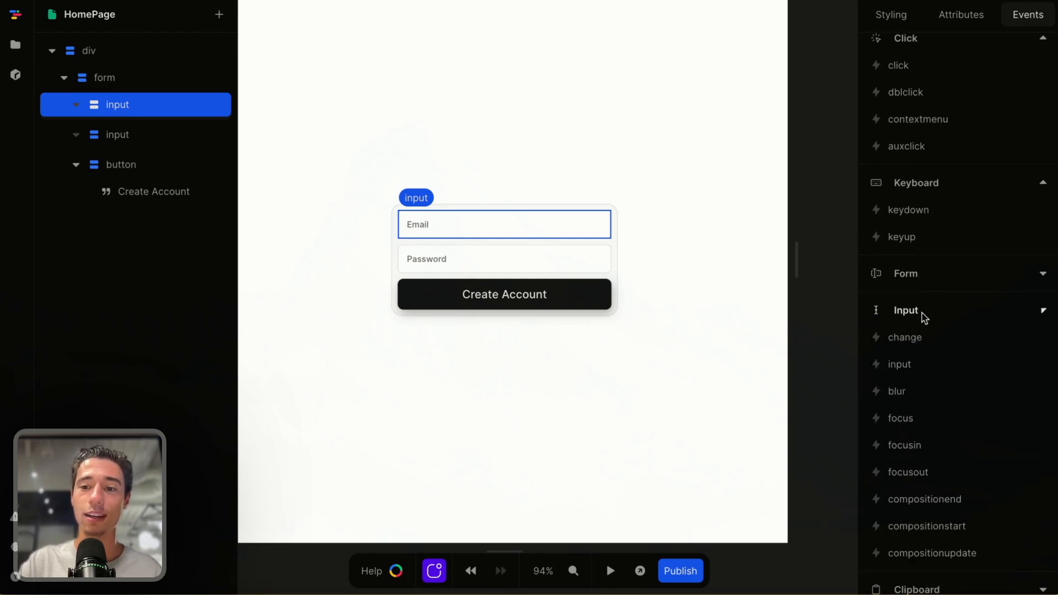
left_click(914, 364)
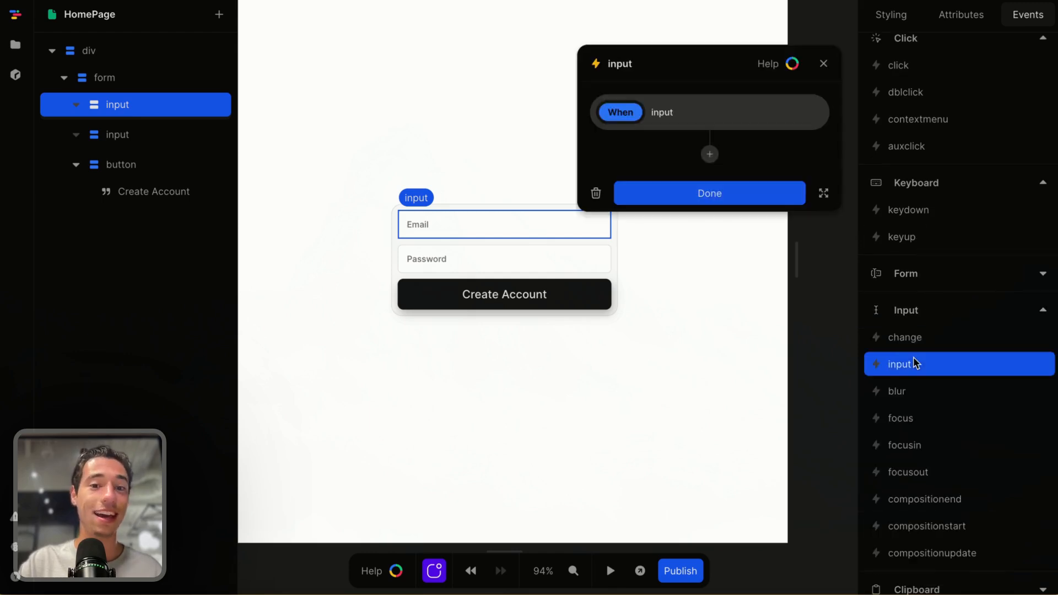
left_click(710, 154)
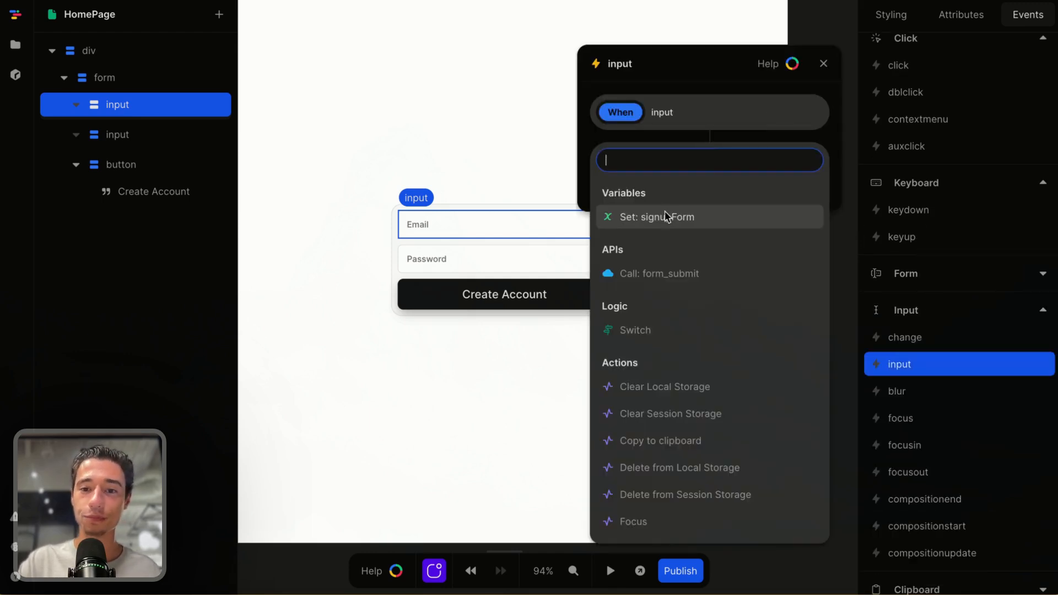
left_click(635, 218)
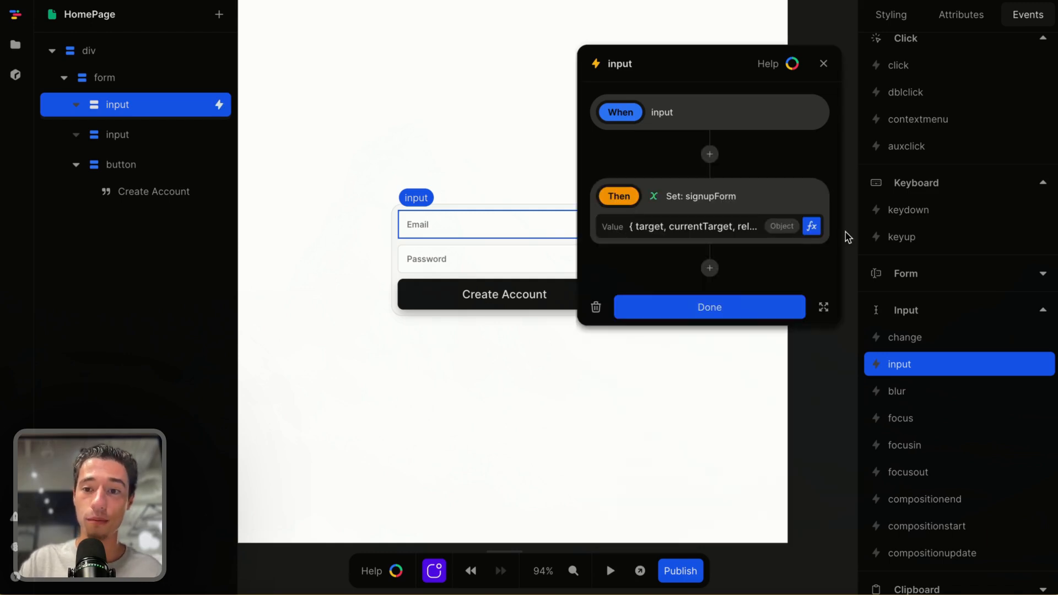
Replace the Set action's value formula with the signupForm variable instead of the event data
left_click(811, 226)
left_click(420, 331)
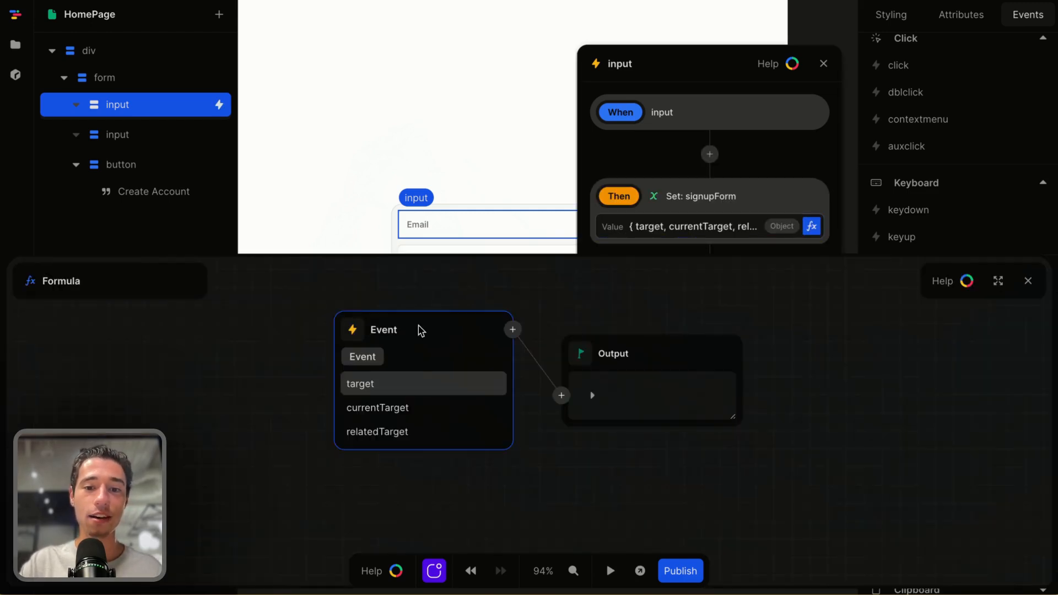
key("Delete")
left_click(470, 373)
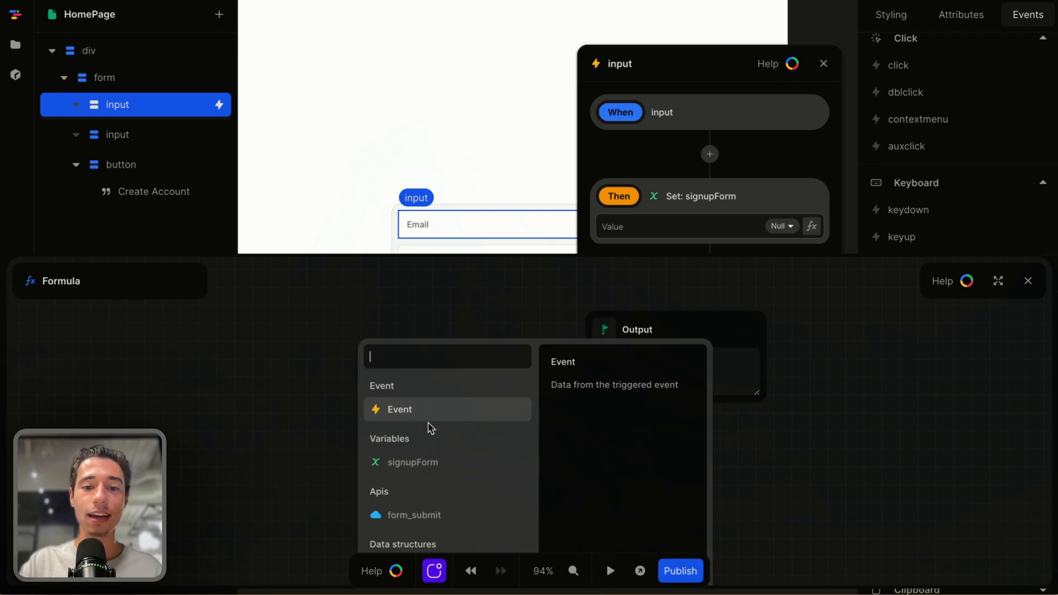
left_click(417, 465)
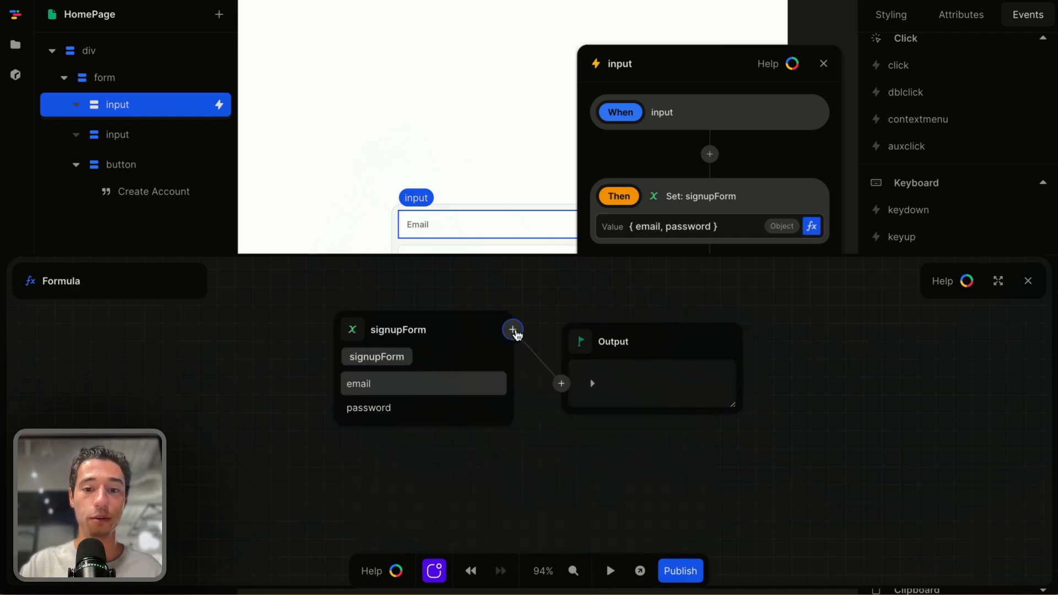
Pass signupForm into a Set formula and set its path to email
left_click(515, 331)
type("set")
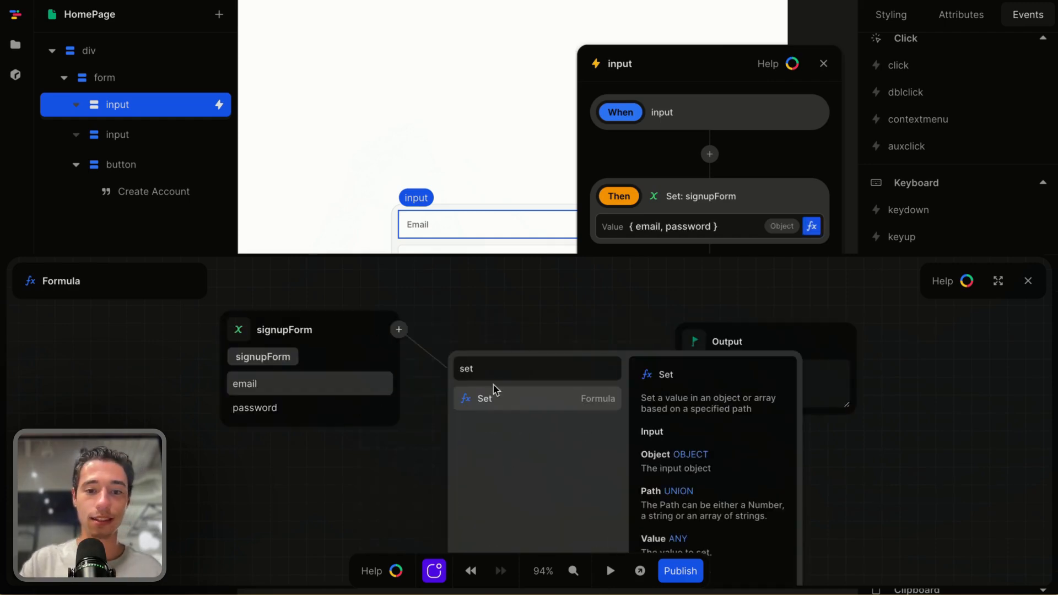
left_click(490, 400)
double_click(498, 407)
key("BackSpace")
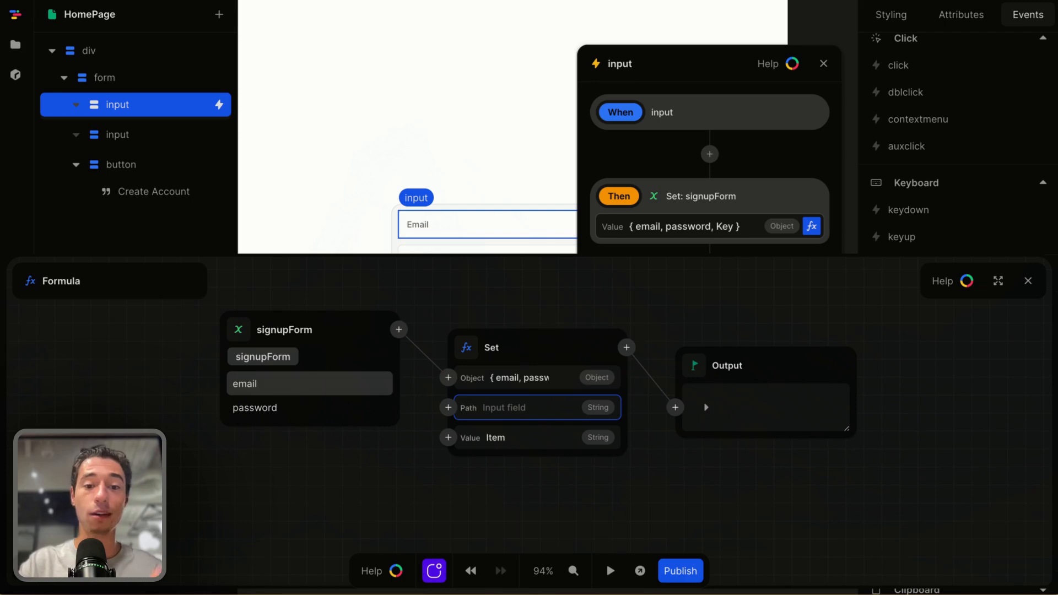
type("email")
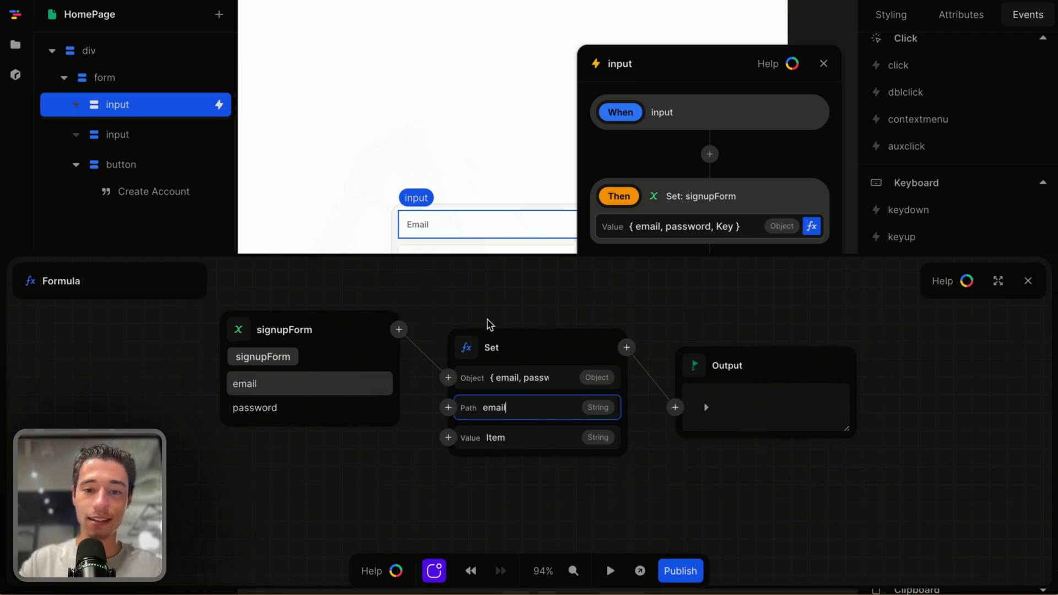
left_click(502, 469)
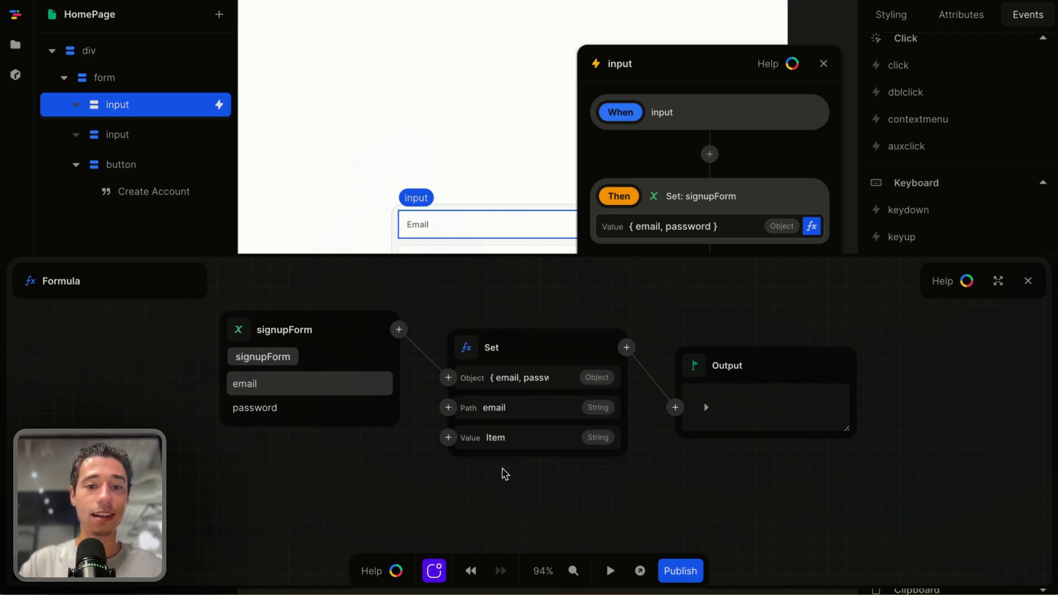
Set the email Set formula's value to the event's target value, then close the formula editor and the event panel
double_click(521, 440)
scroll(512, 475, "down", 3)
left_click(450, 323)
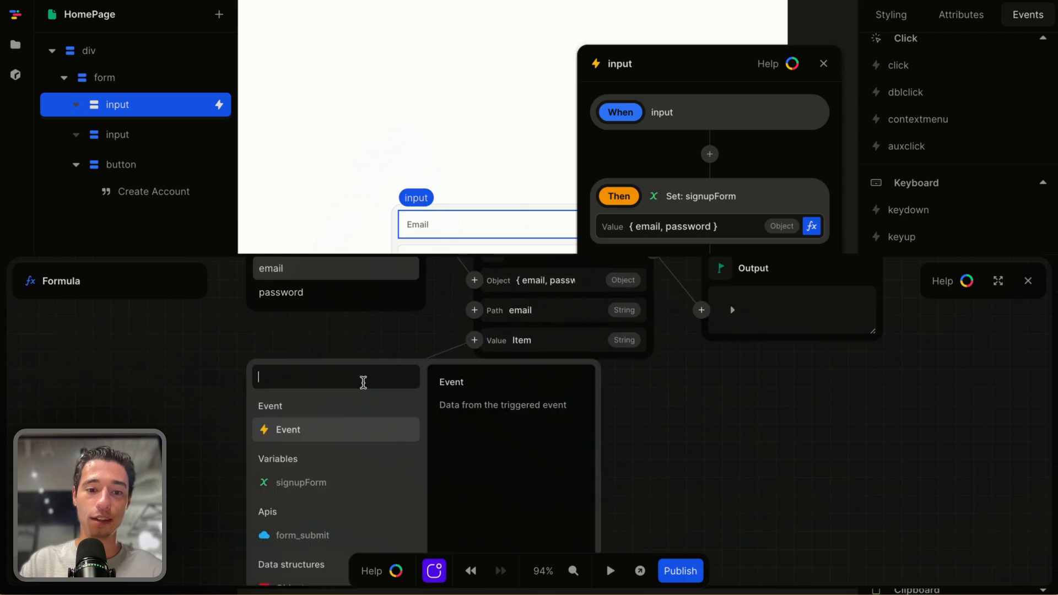
left_click(287, 431)
left_click(263, 433)
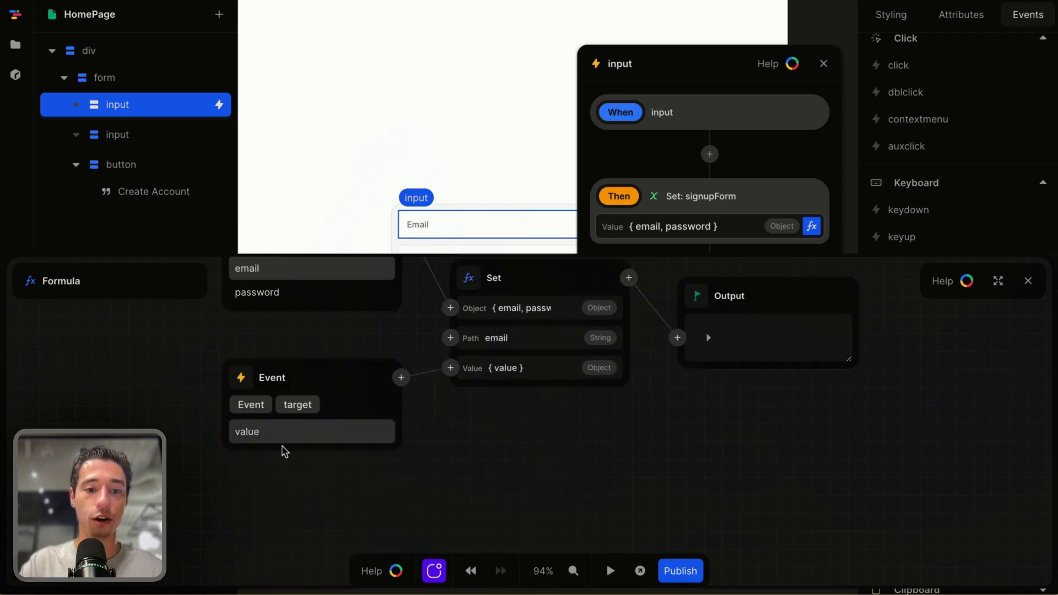
left_click(303, 432)
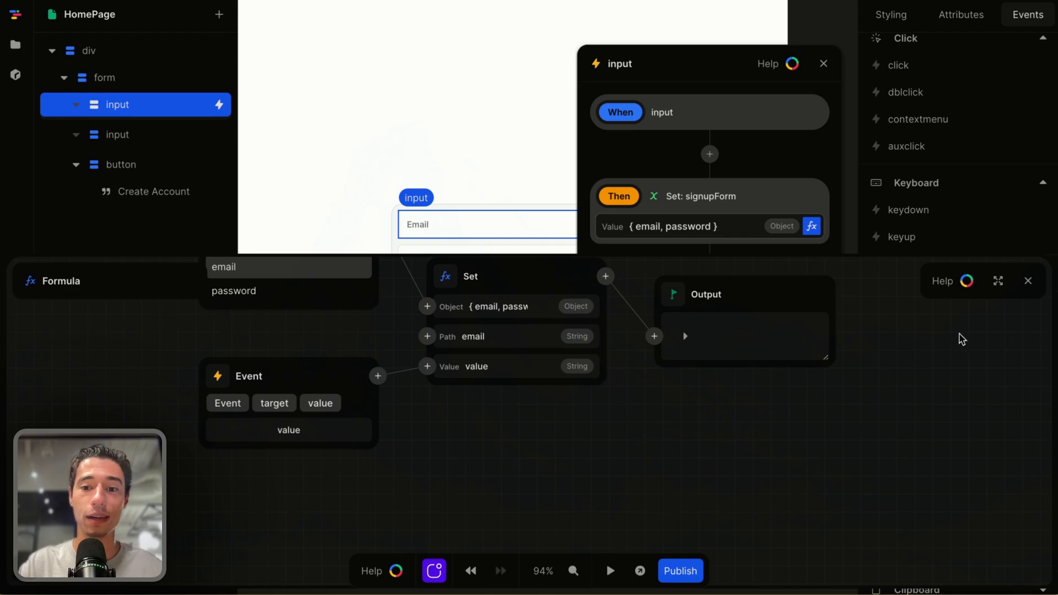
left_click(1027, 282)
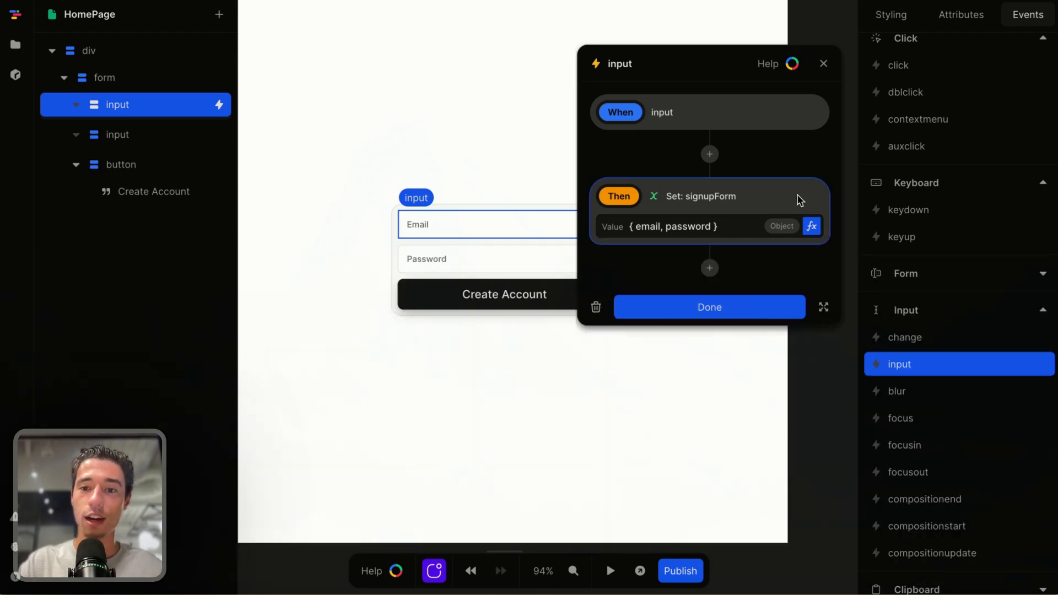
left_click(736, 305)
On the password input, add an input event whose action sets the signupForm variable
left_click(574, 276)
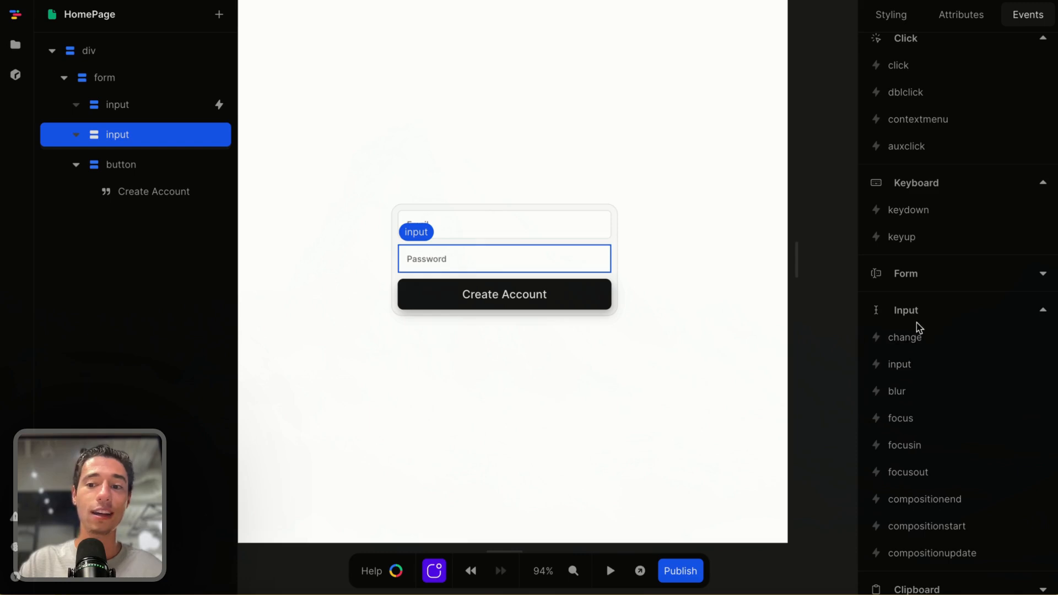
left_click(903, 364)
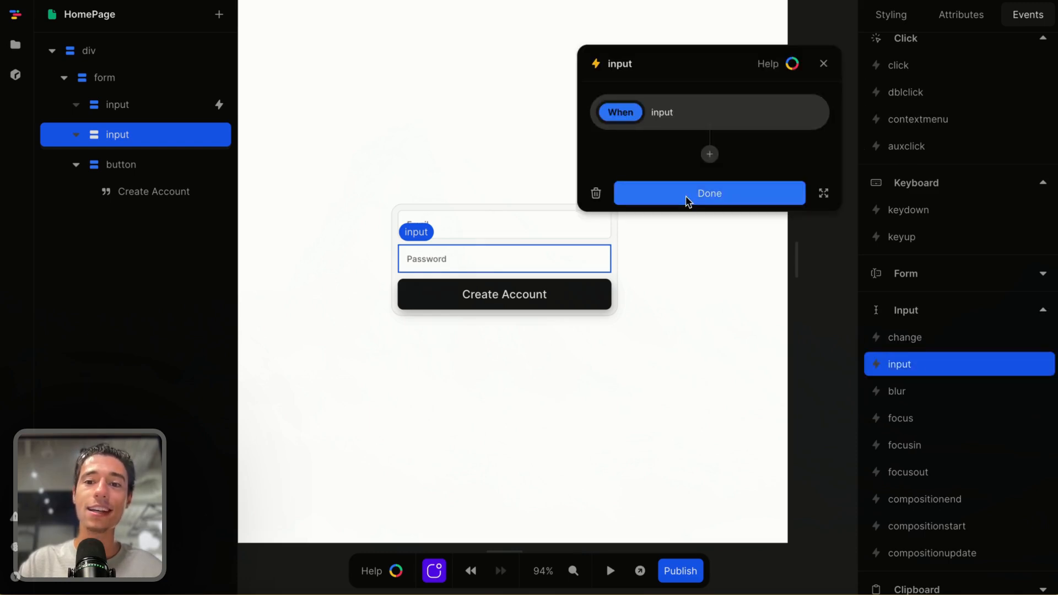
left_click(709, 154)
left_click(670, 223)
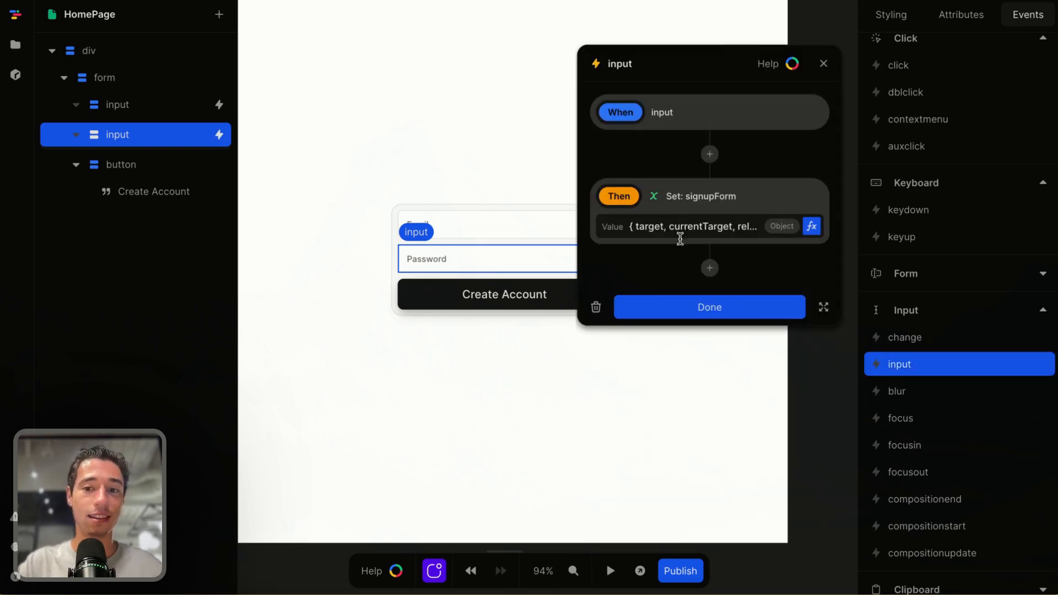
Replace the action's value with signupForm passed into a Set formula whose path is password
left_click(811, 225)
left_click(359, 319)
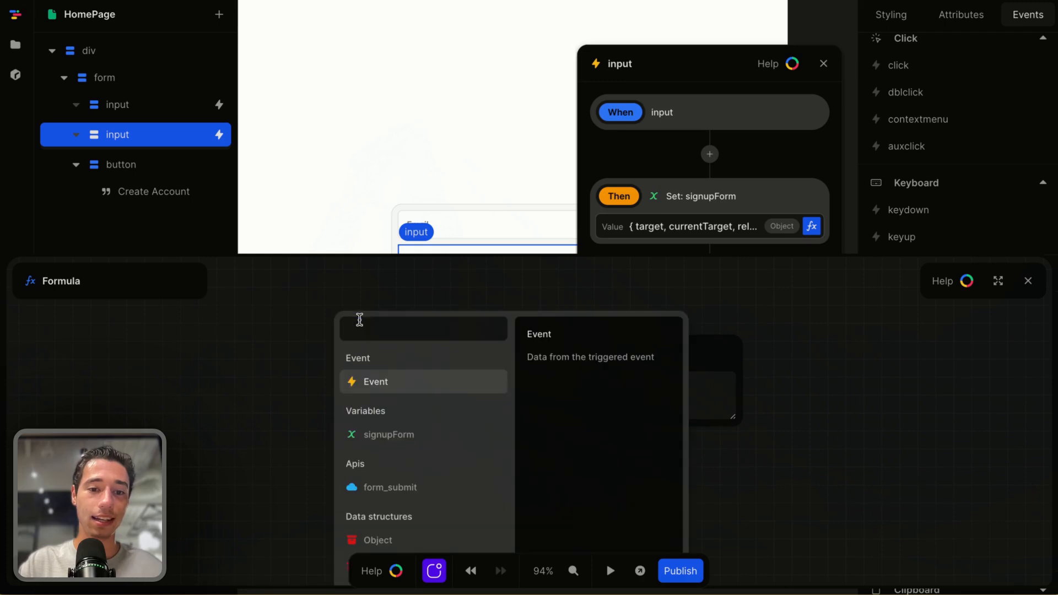
left_click(389, 435)
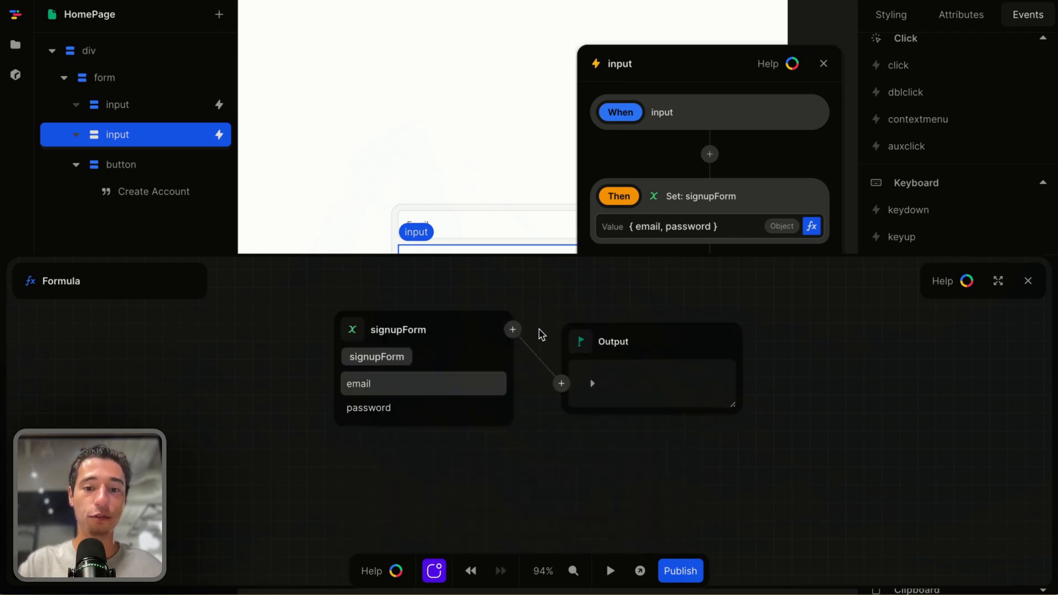
left_click(512, 329)
type("set")
left_click(523, 414)
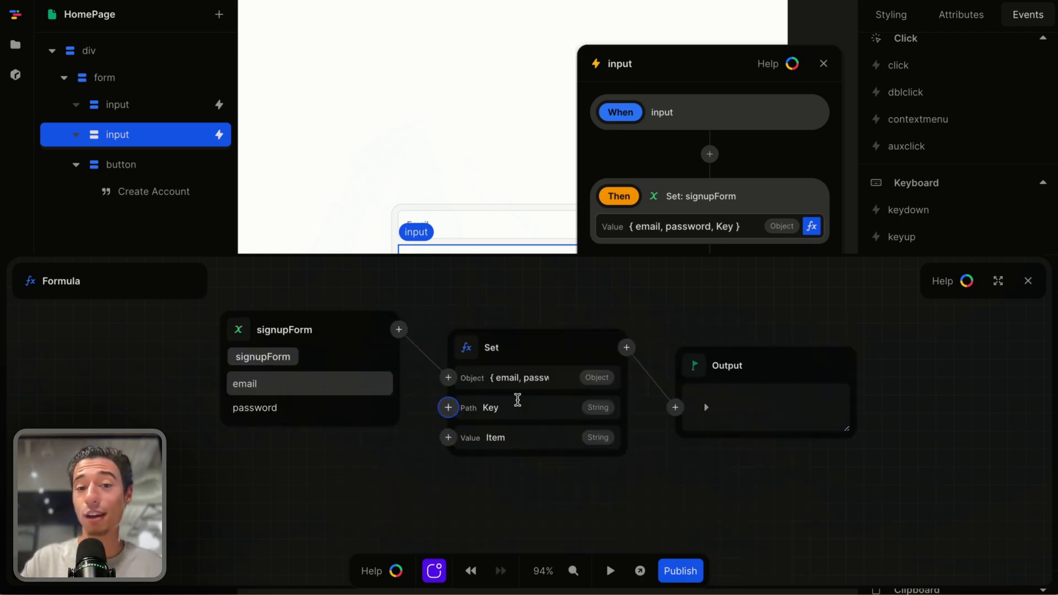
left_click(512, 413)
type("password")
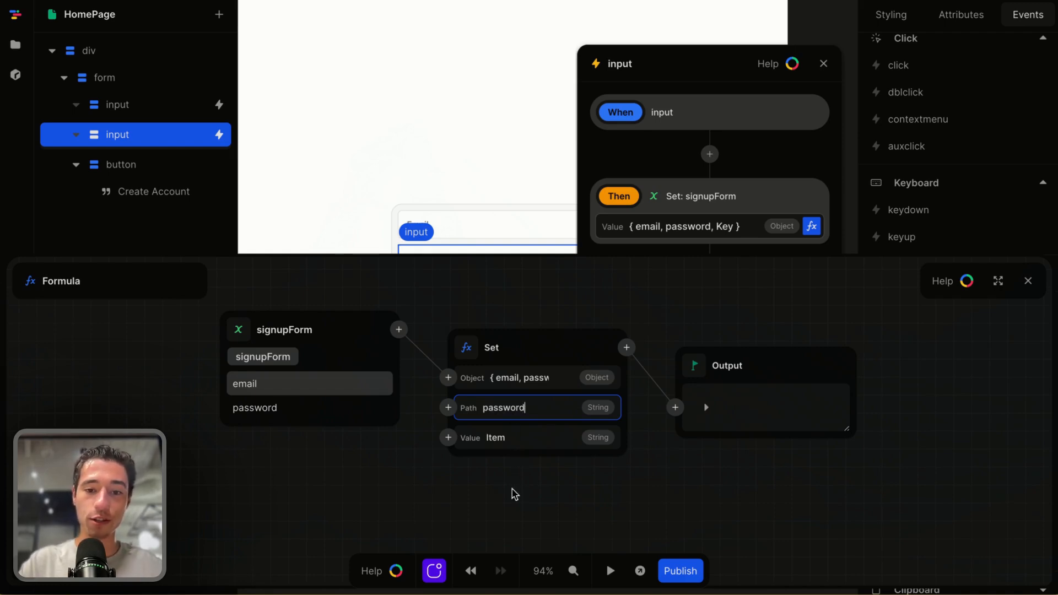
Set the Set formula's value to the event's target value, then close the formula editor and the event panel
left_click(448, 438)
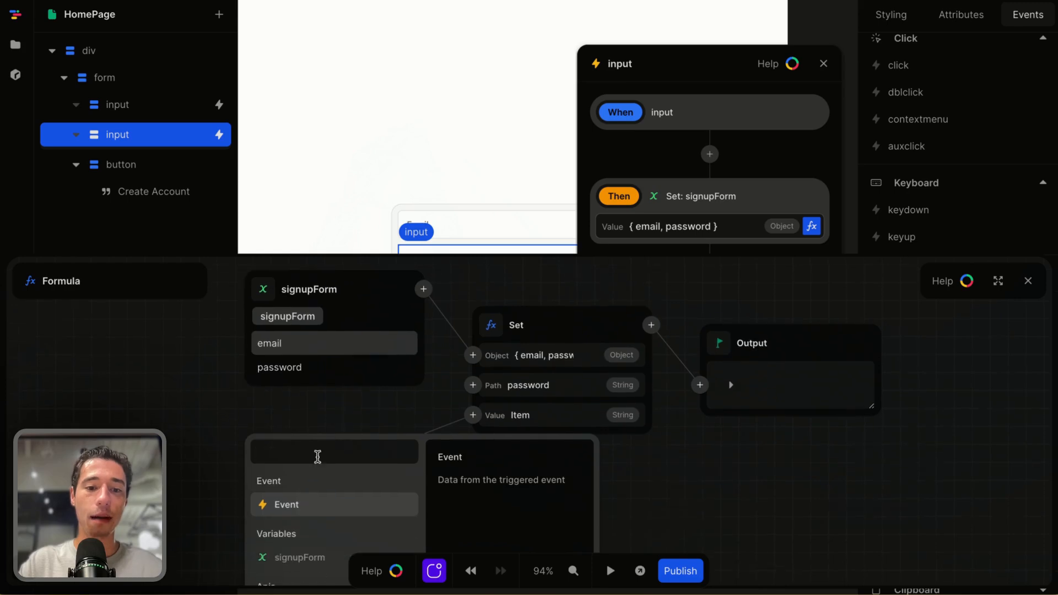
left_click(291, 503)
left_click(279, 510)
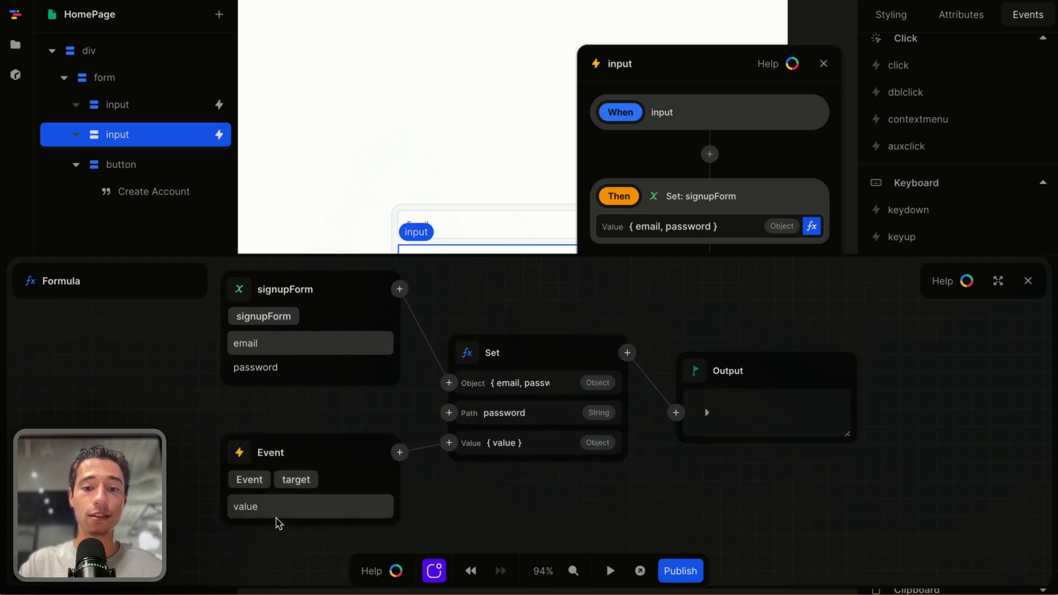
left_click(362, 516)
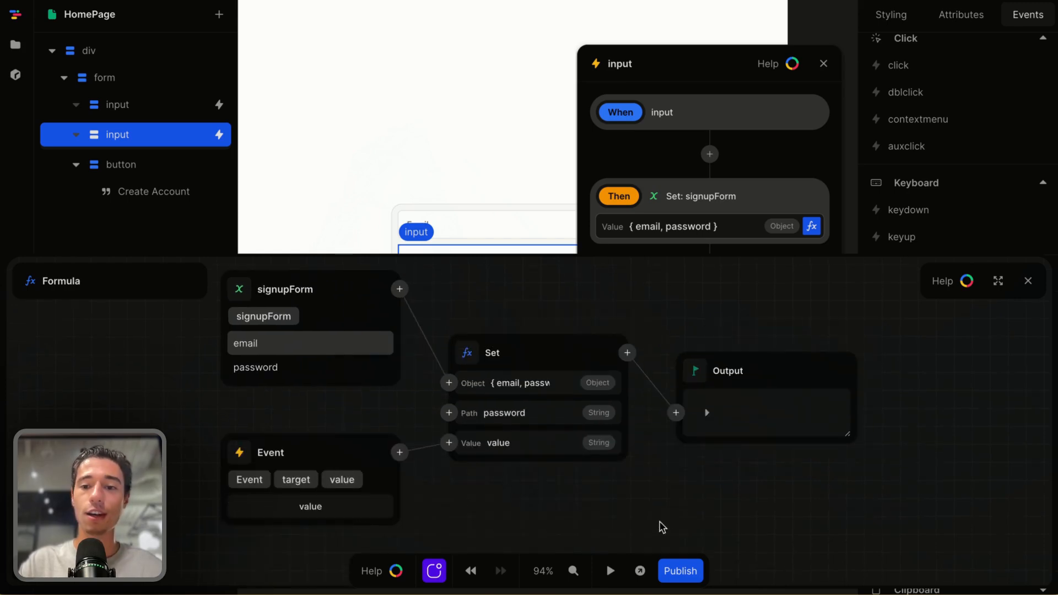
left_click(1027, 281)
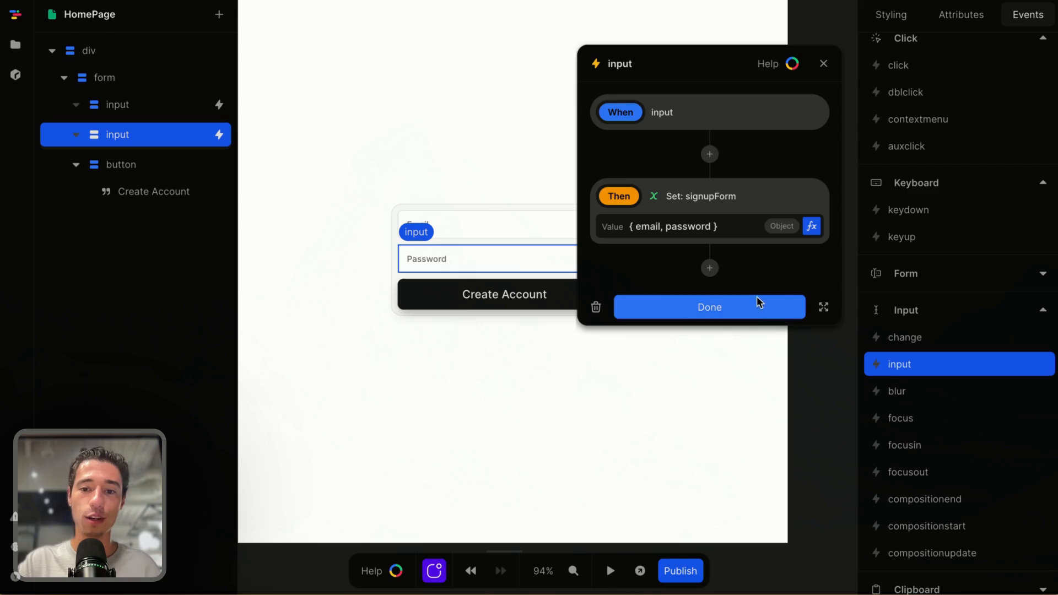
left_click(759, 302)
Start preview and fill the form with a test e-mail address and account password
left_click(610, 571)
left_click(486, 228)
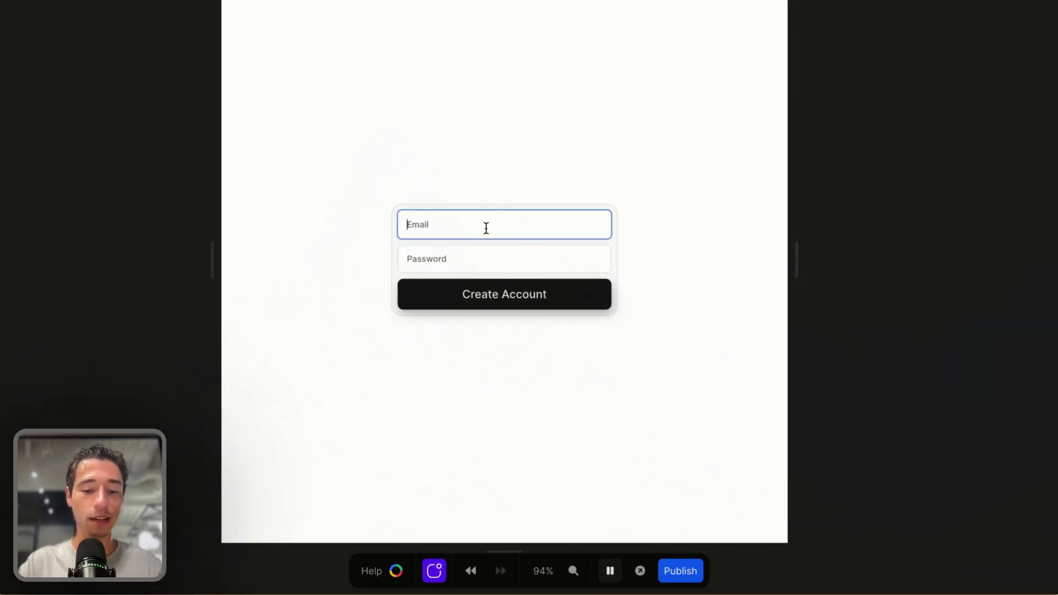
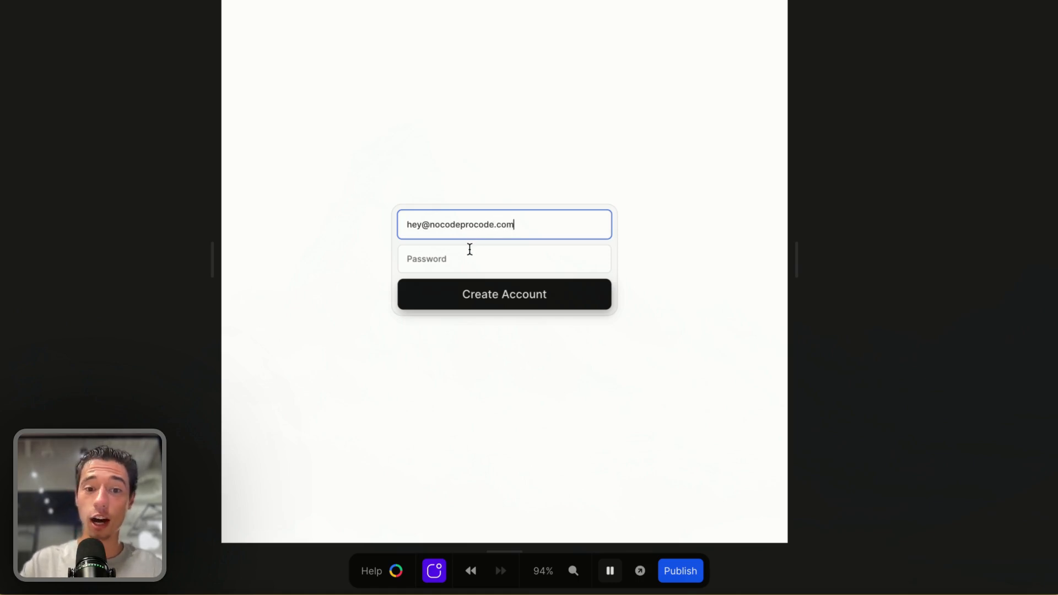
left_click(470, 251)
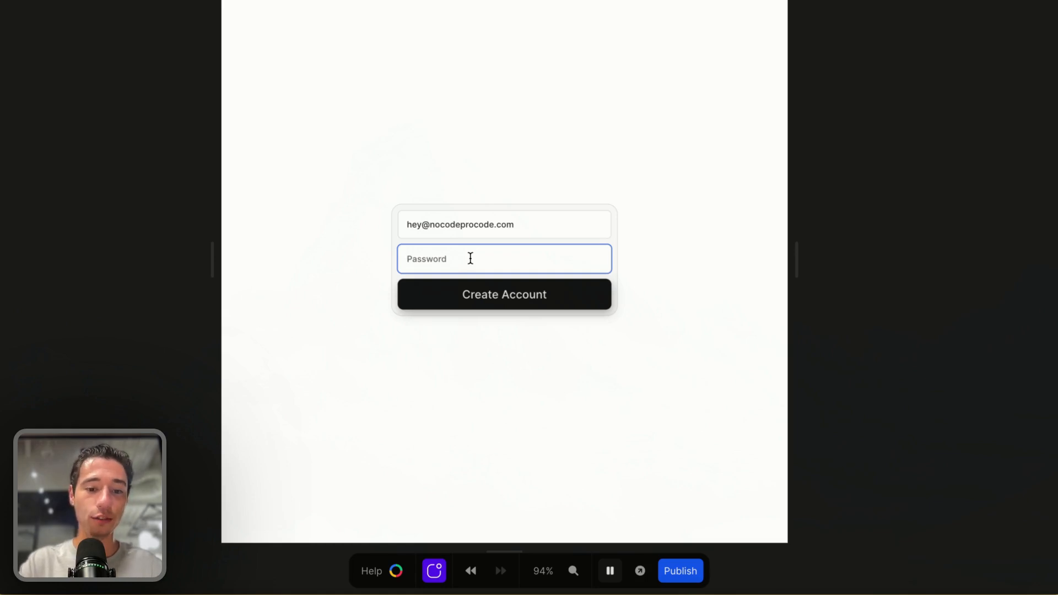
type("a")
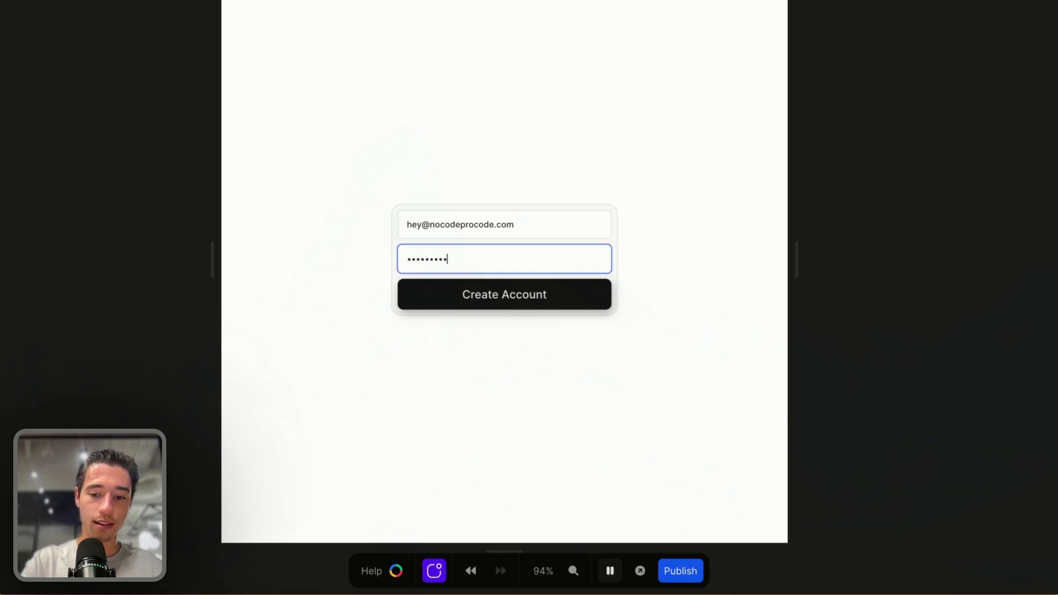
Exit preview and inspect the signupForm variable's current value
left_click(610, 570)
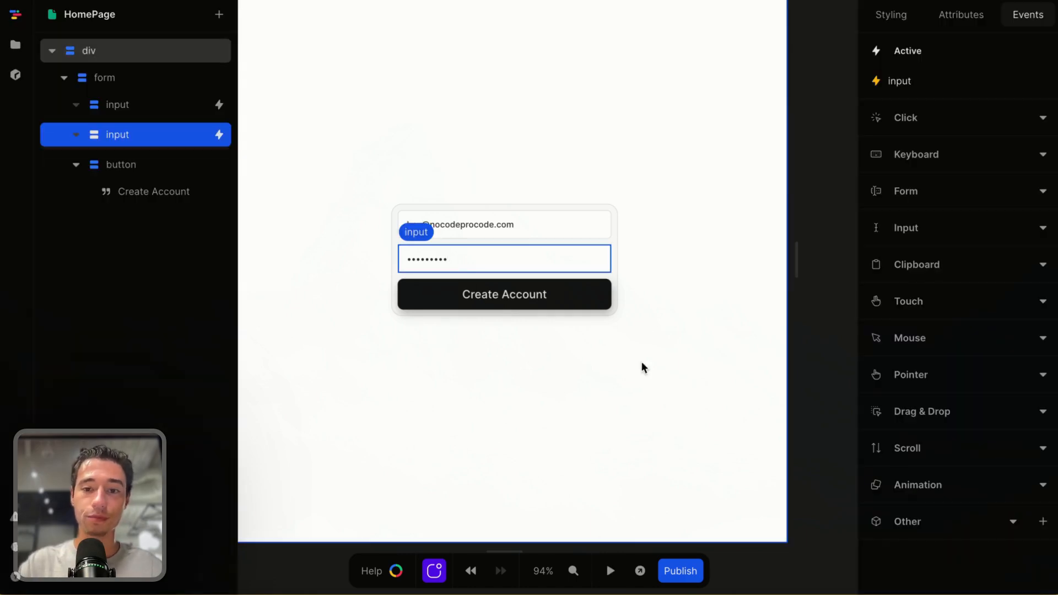
left_click(839, 140)
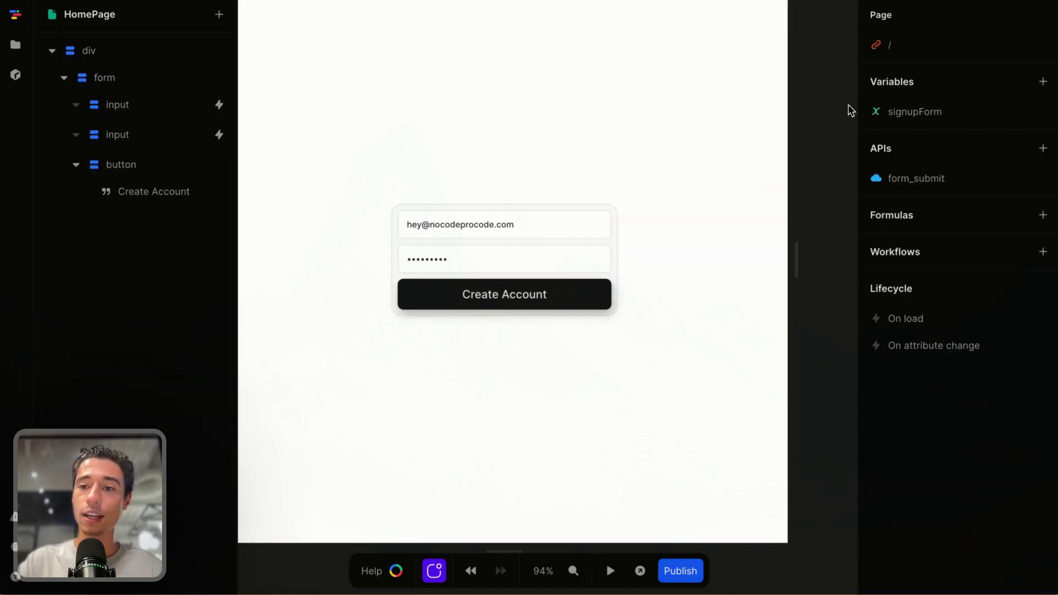
left_click(902, 113)
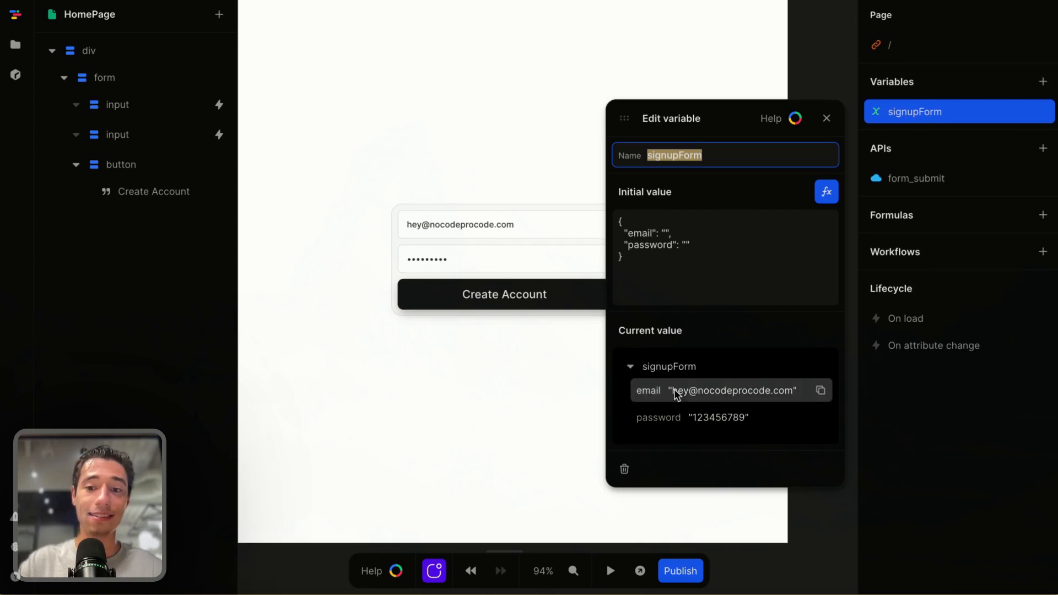
left_click(836, 123)
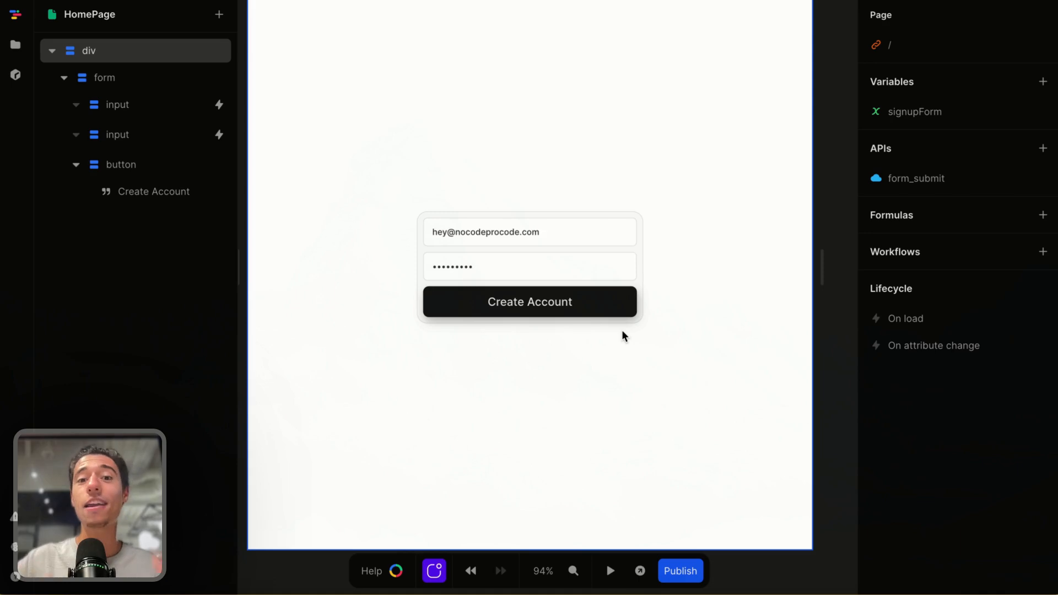
Add a type attribute set to submit on the Create Account button and remove it again
left_click(610, 312)
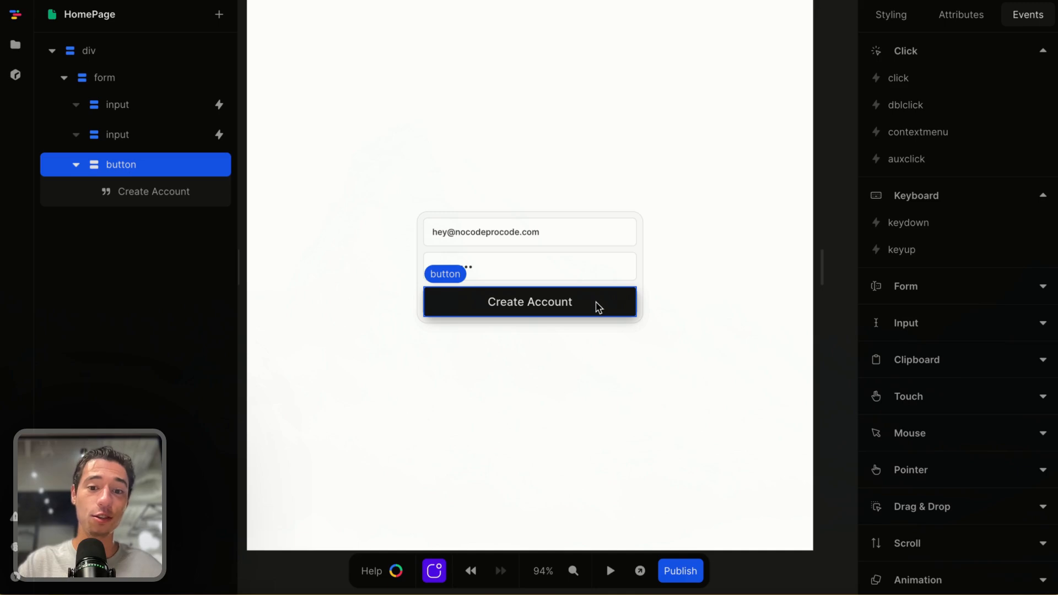
left_click(966, 29)
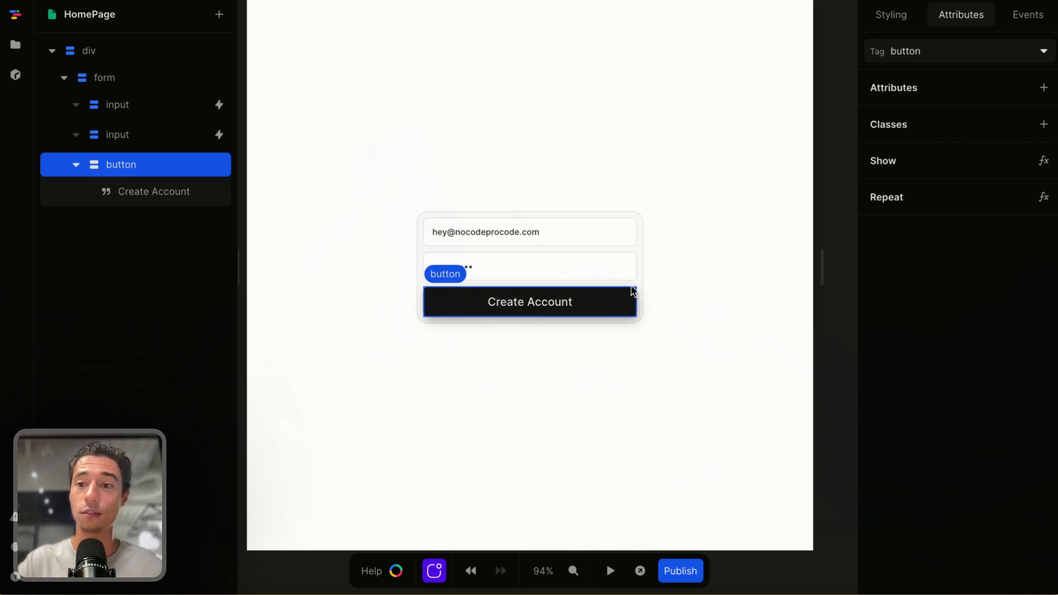
left_click(1045, 88)
type("type")
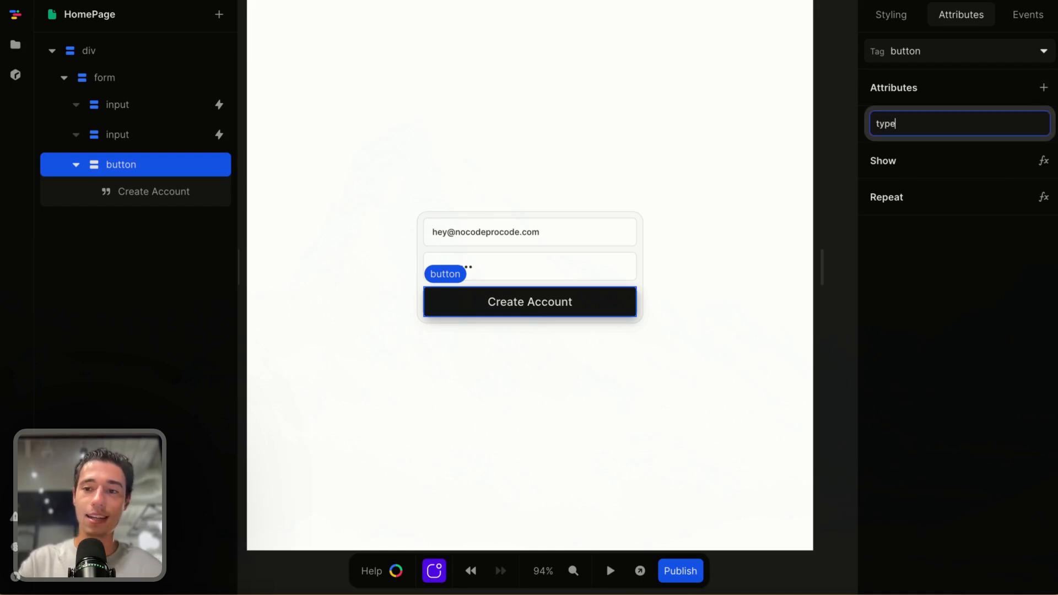
key("Return")
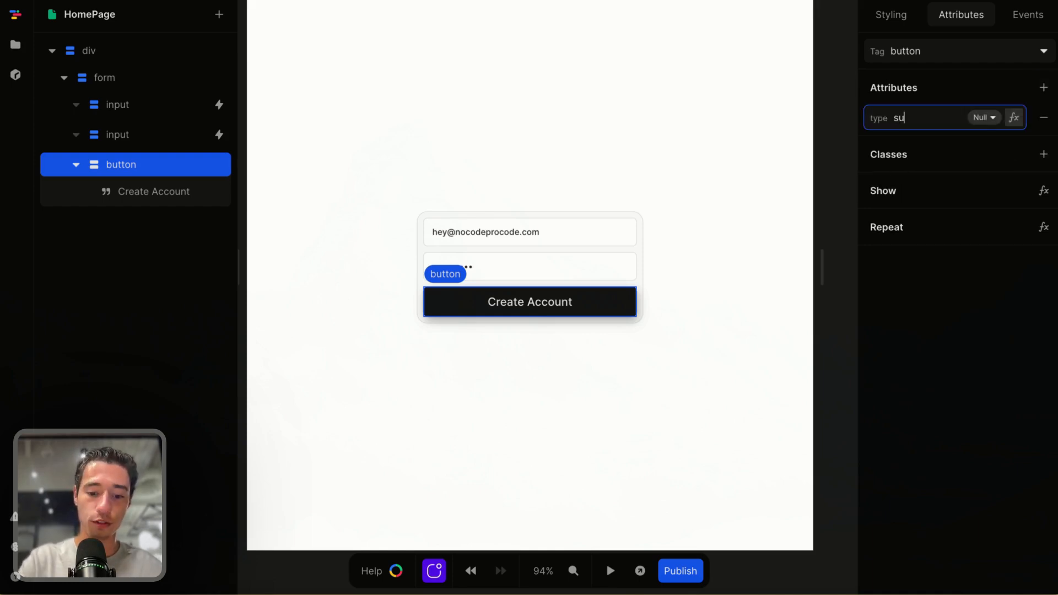
type("submit")
key("Return")
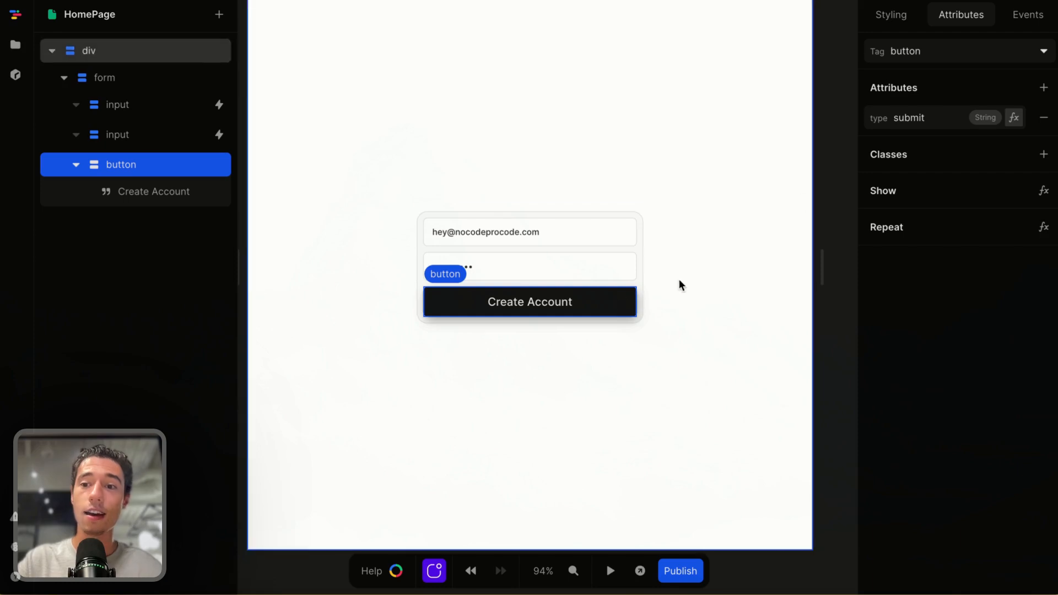
left_click(1043, 118)
Add a new button element inside the form
left_click(639, 240)
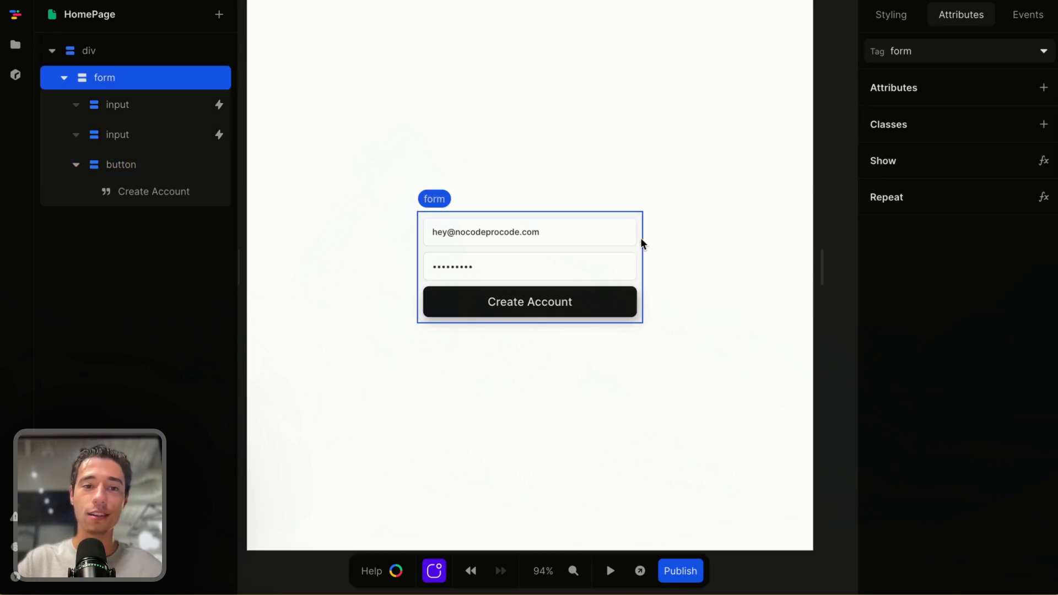
left_click(219, 14)
type("b")
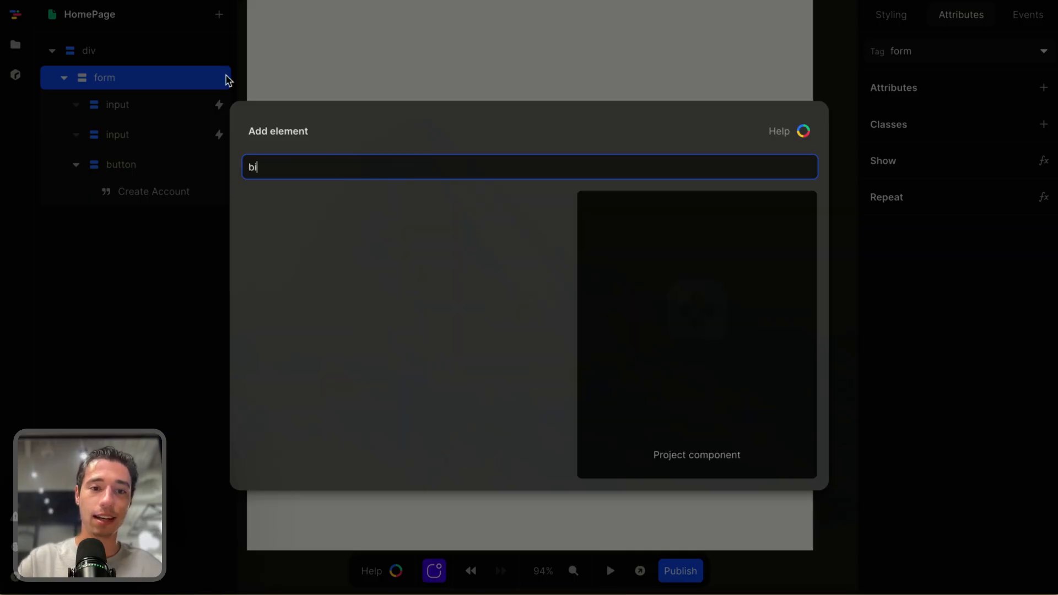
left_click(277, 212)
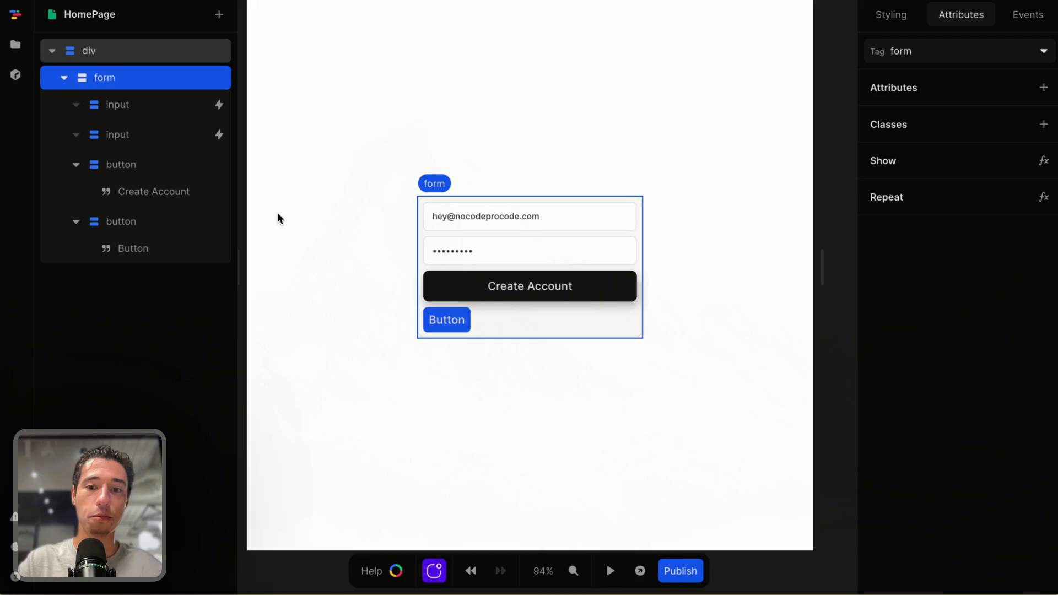
Change the new button's text to Terms of Service
left_click(451, 321)
double_click(451, 321)
key("BackSpace")
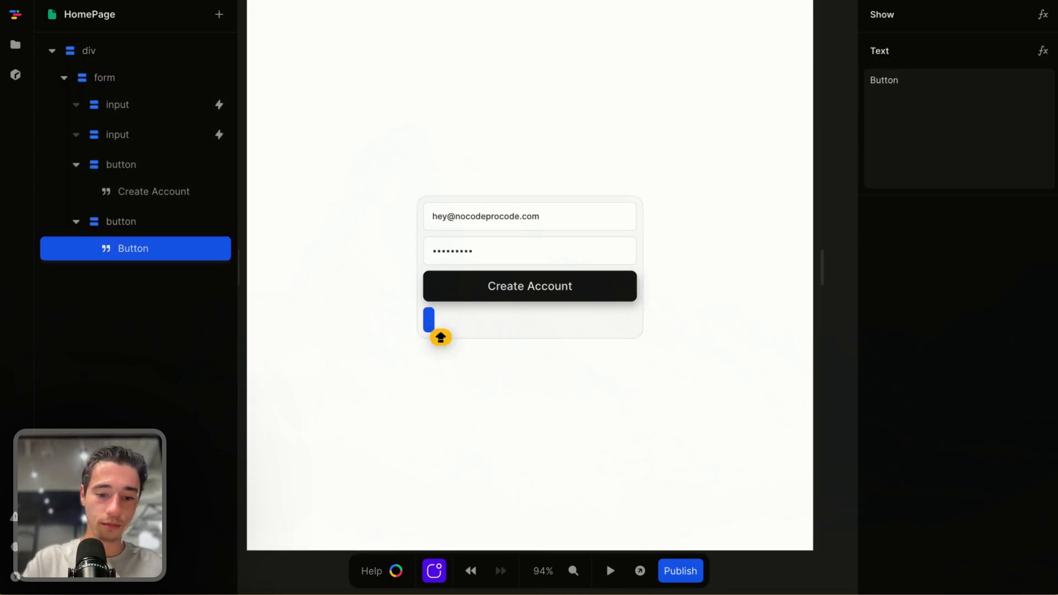
type("Terms of S")
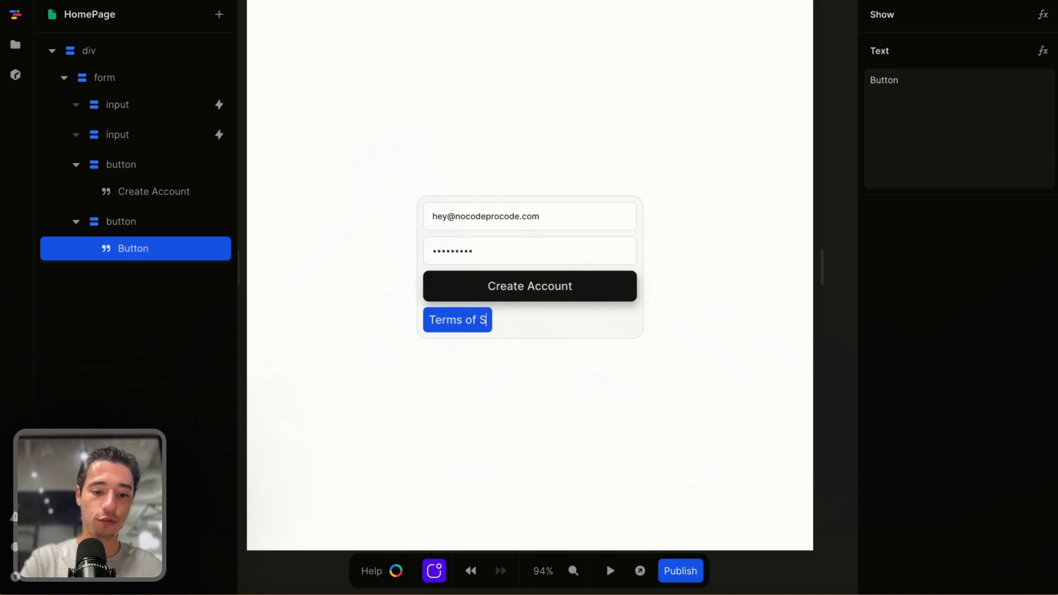
type("ervice")
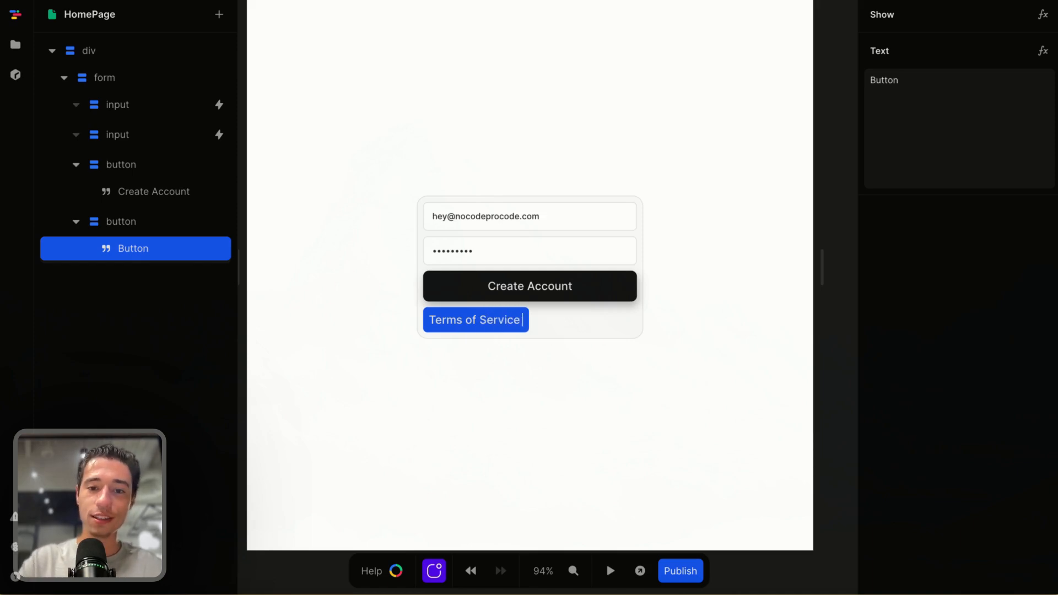
left_click(547, 349)
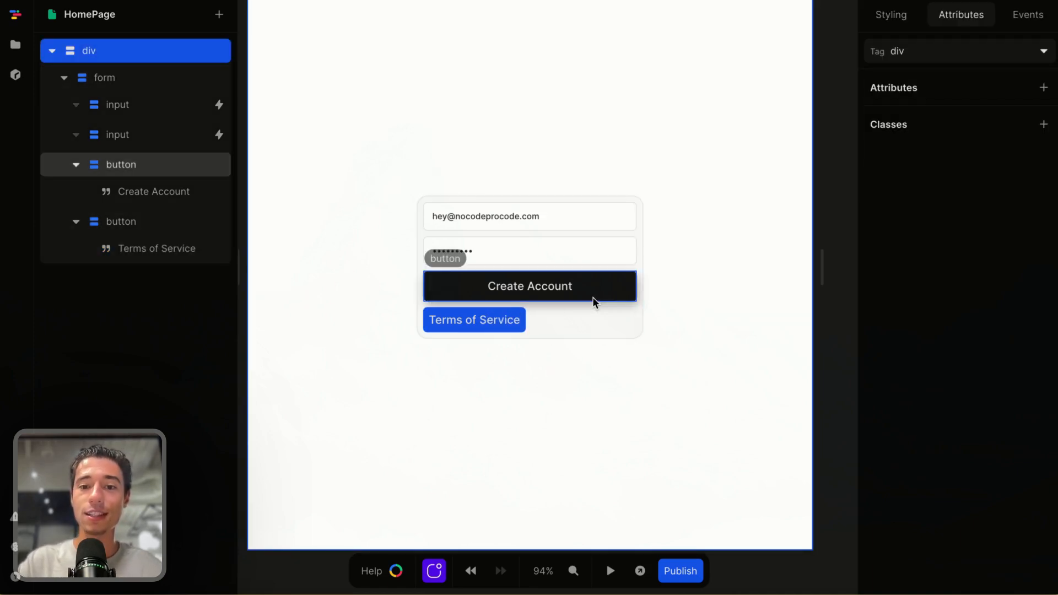
Install the confetti package from the packages library
left_click(598, 327)
left_click(1034, 16)
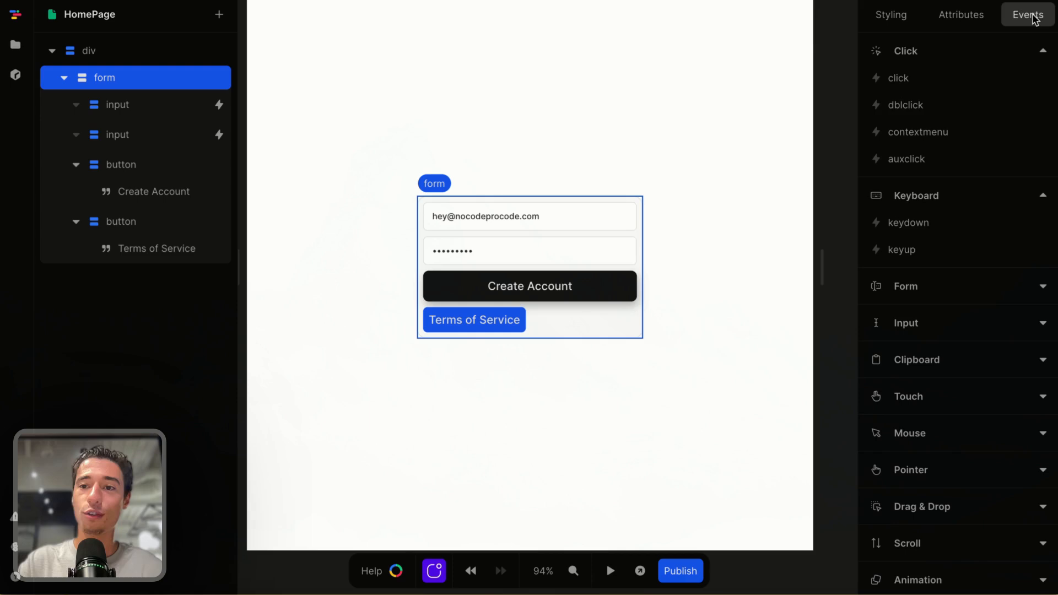
left_click(899, 80)
left_click(710, 154)
left_click(534, 298)
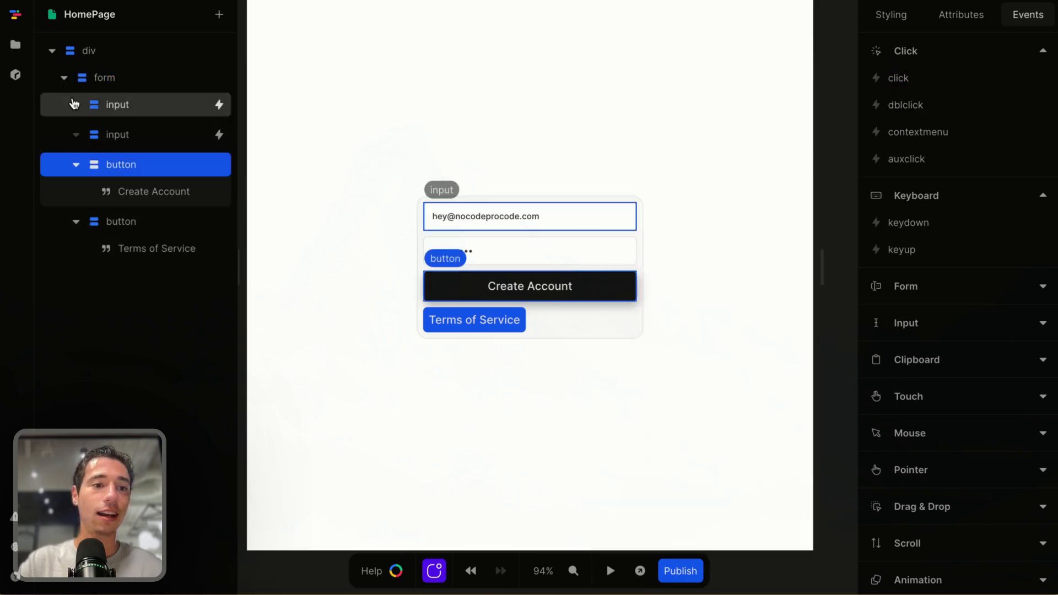
left_click(15, 74)
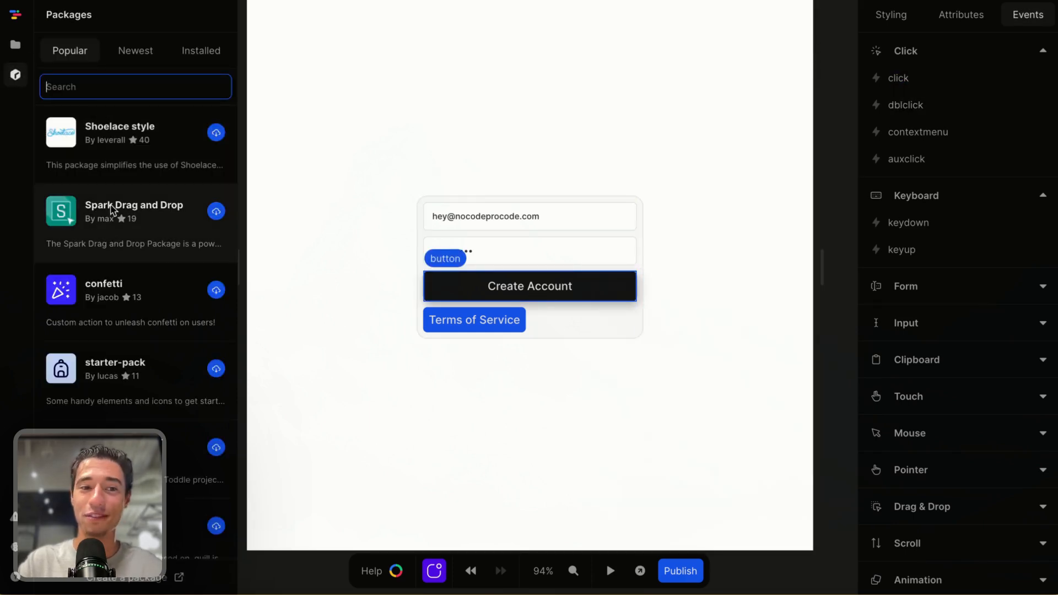
left_click(216, 290)
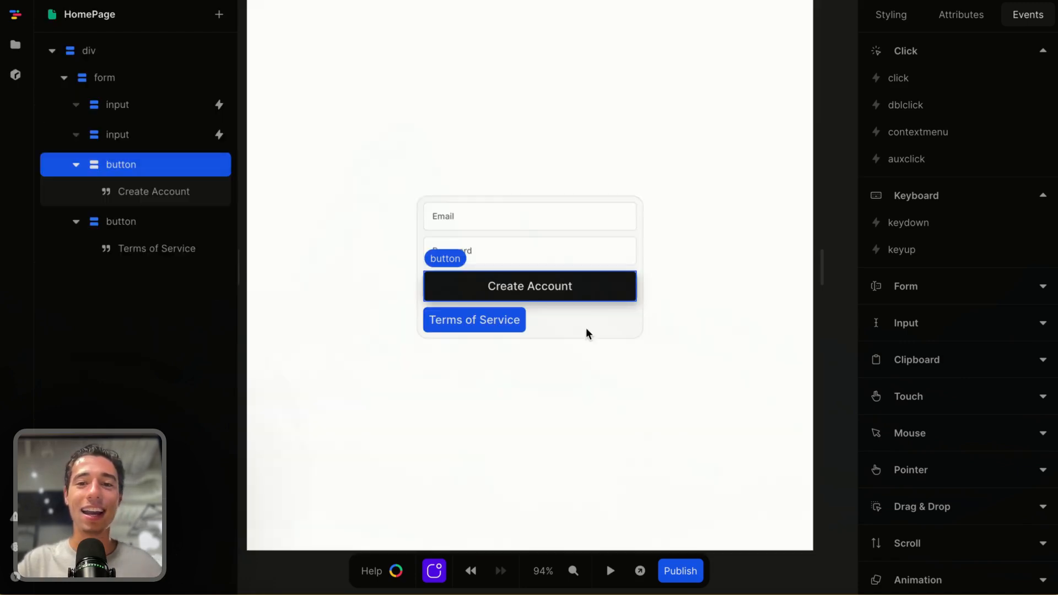
Add a confetti action after Prevent Default in the form's submit event
left_click(586, 328)
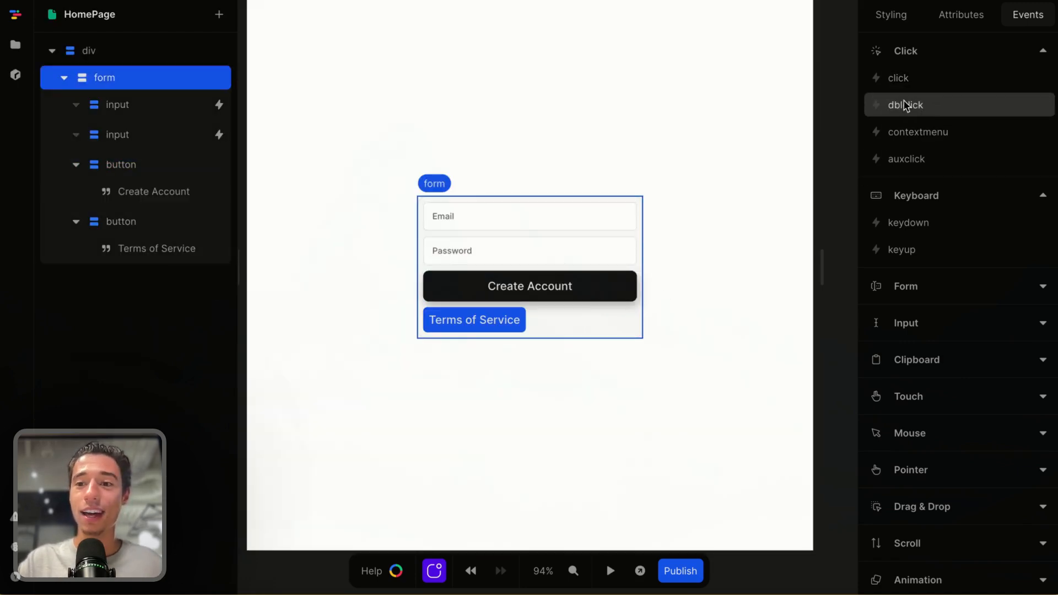
left_click(909, 292)
left_click(906, 313)
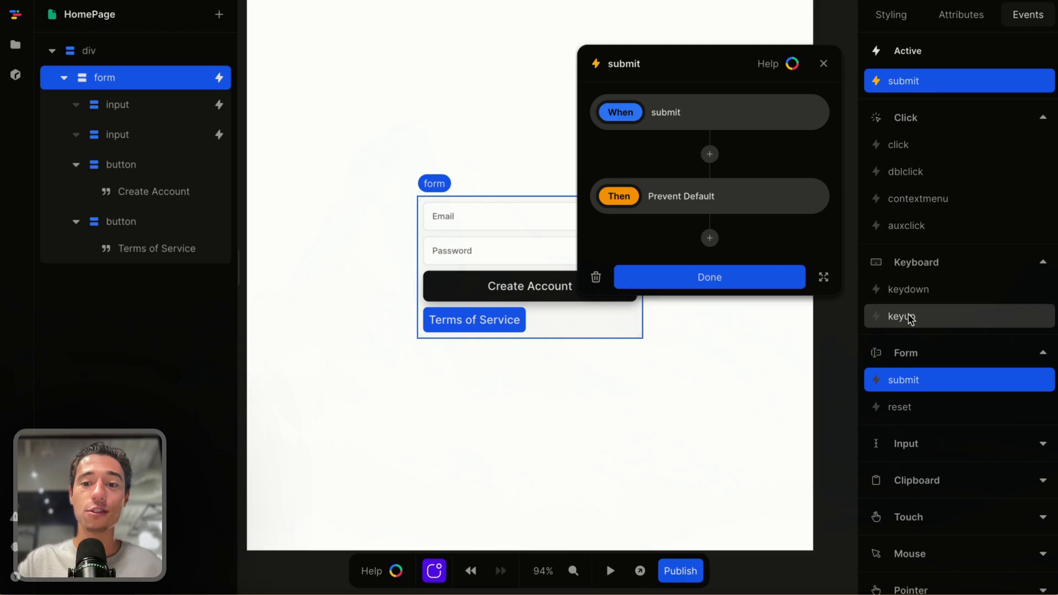
left_click(709, 240)
scroll(680, 408, "down", 2)
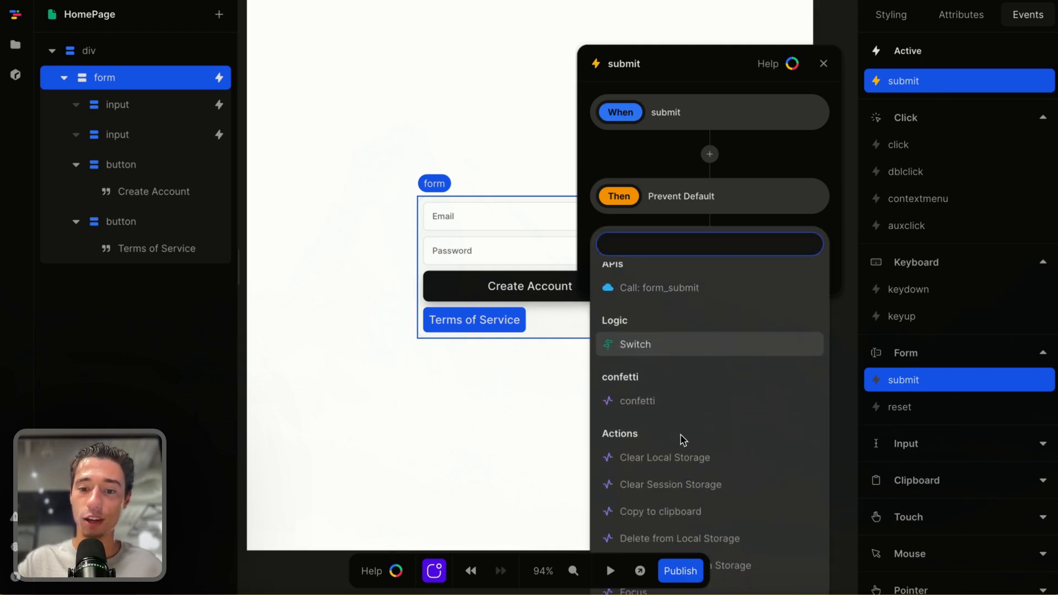
left_click(659, 407)
left_click(540, 389)
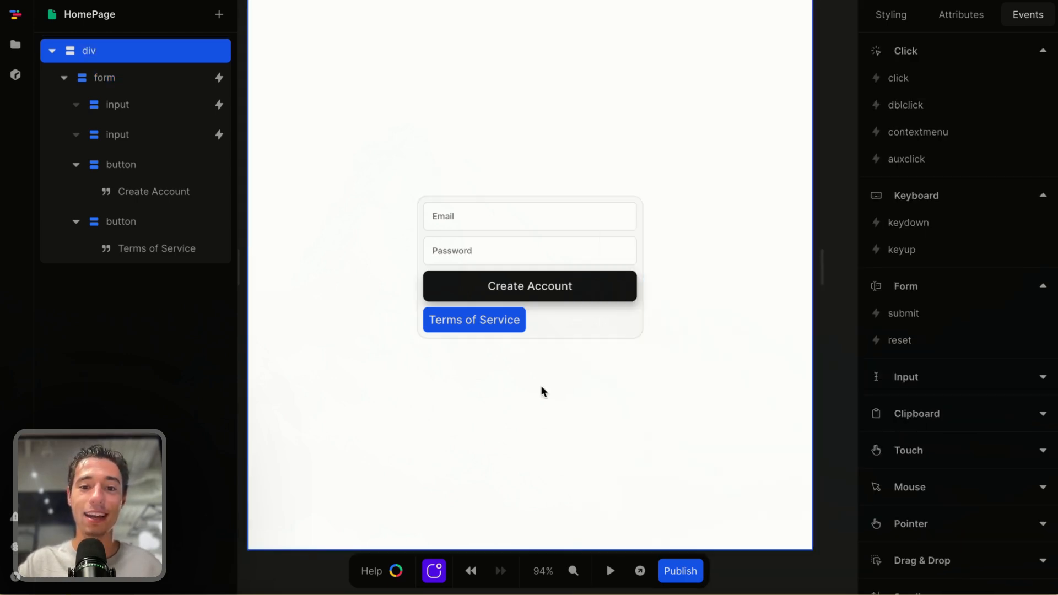
Preview the page and test the Create Account and Terms of Service buttons
left_click(610, 571)
left_click(584, 298)
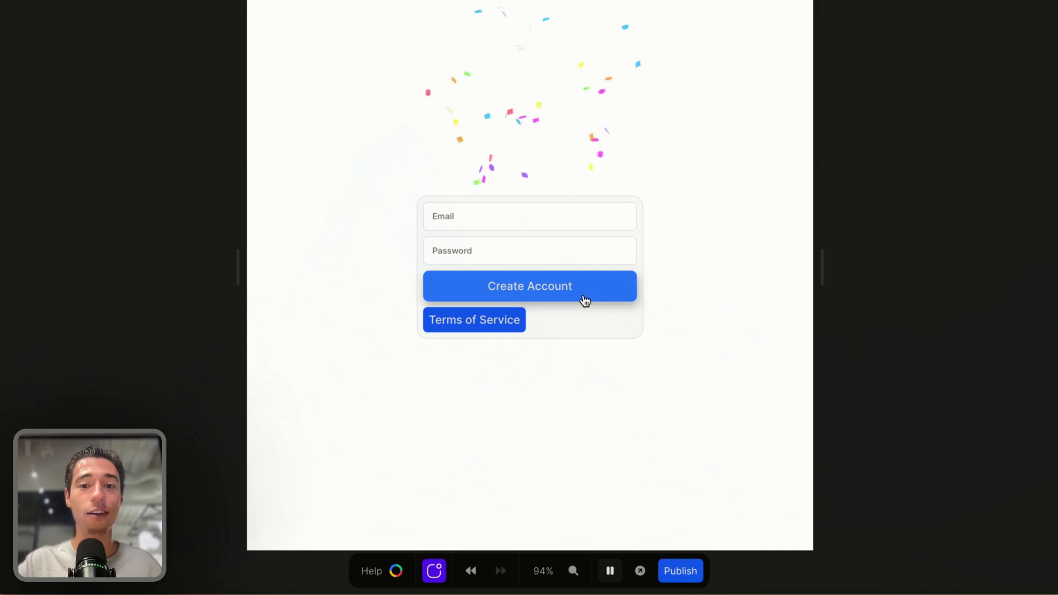
left_click(483, 331)
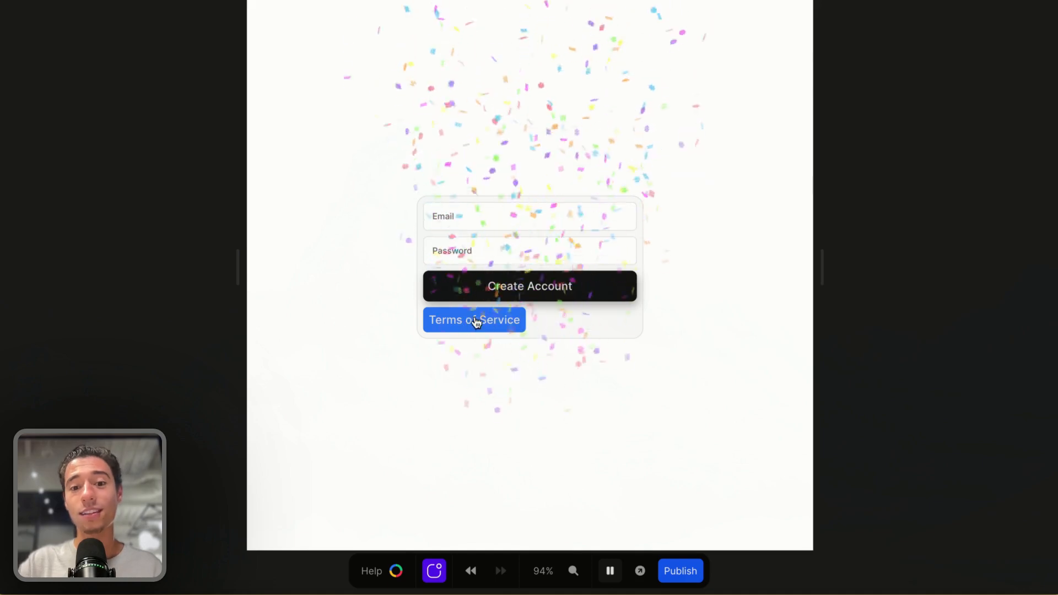
left_click(483, 321)
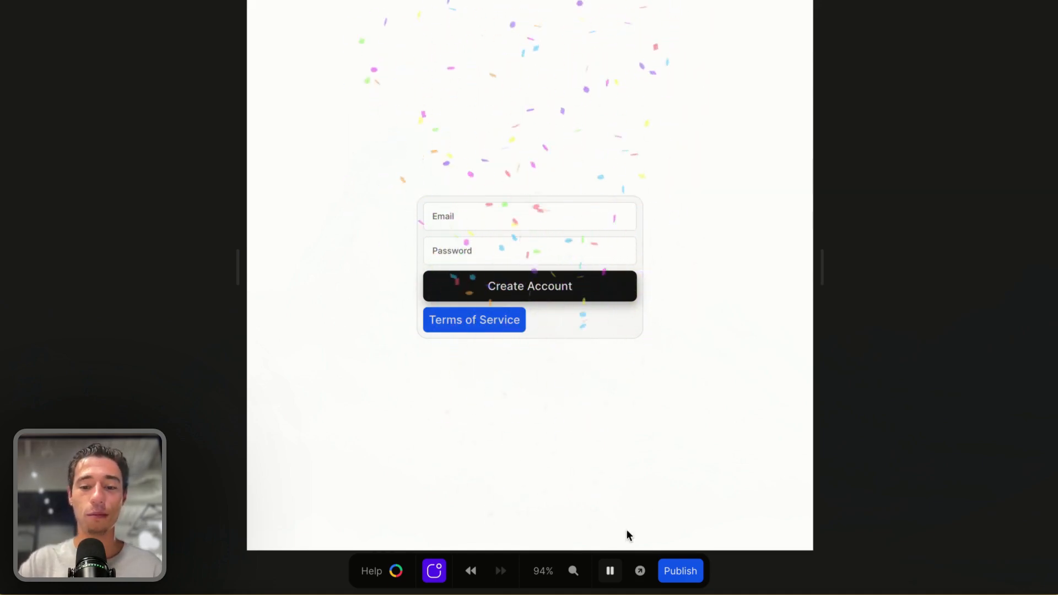
left_click(609, 571)
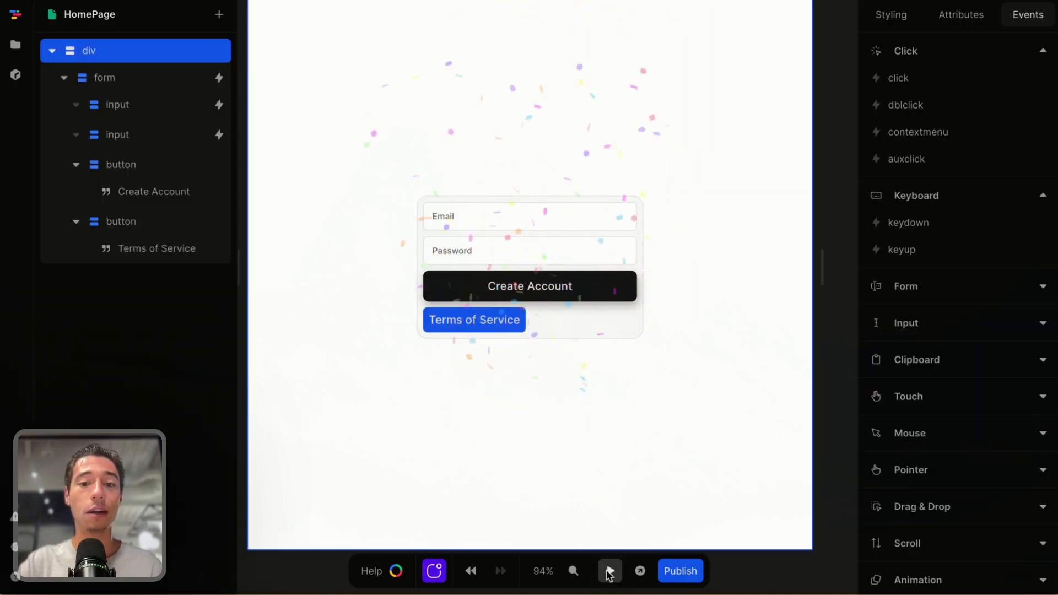
Add a type attribute set to submit on the Create Account button
left_click(573, 288)
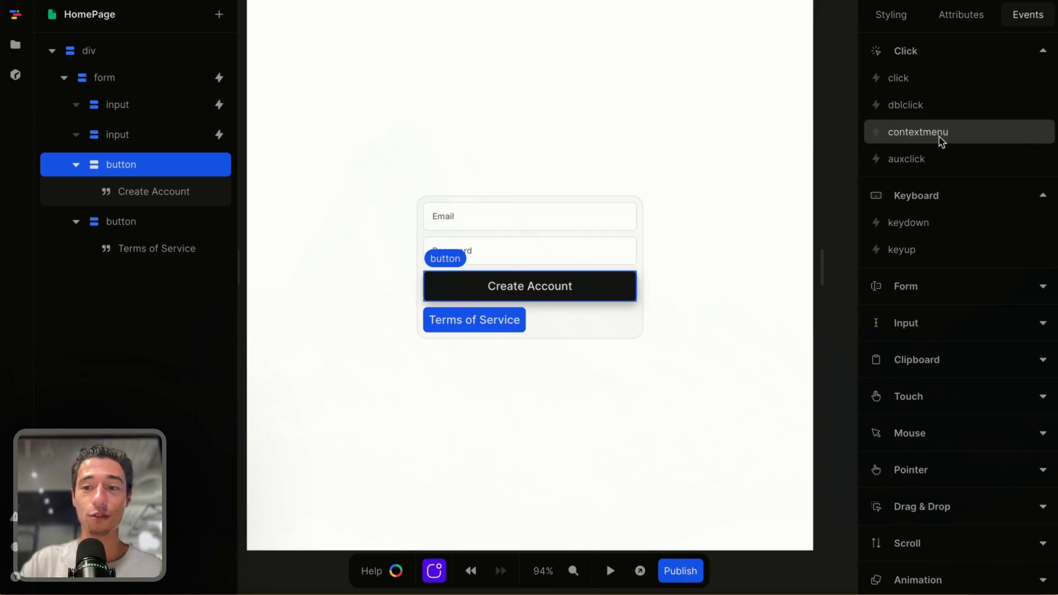
left_click(965, 16)
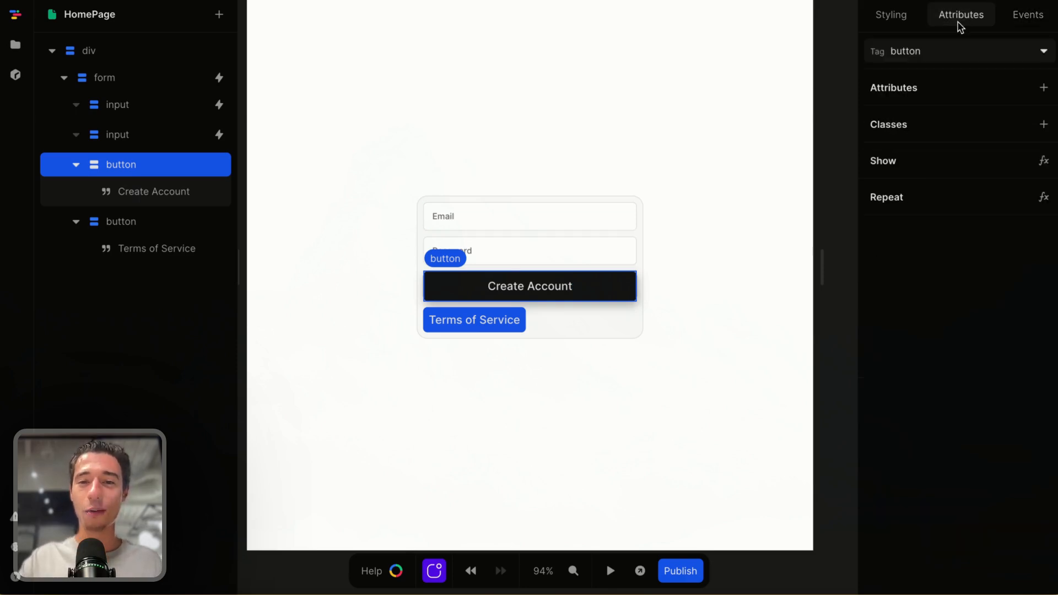
left_click(1044, 87)
type("typ")
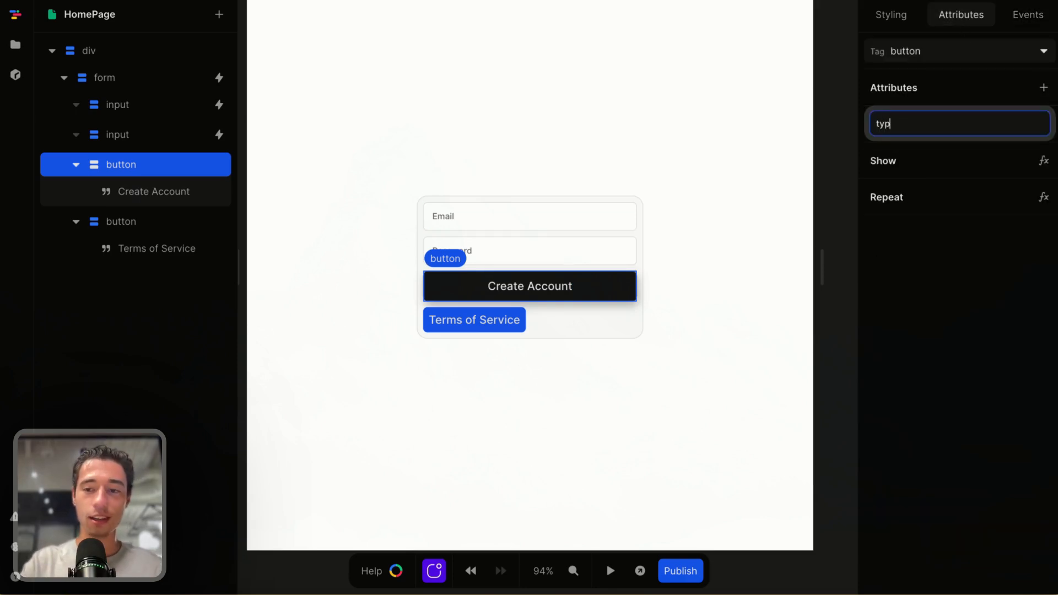
type("e")
key("Return")
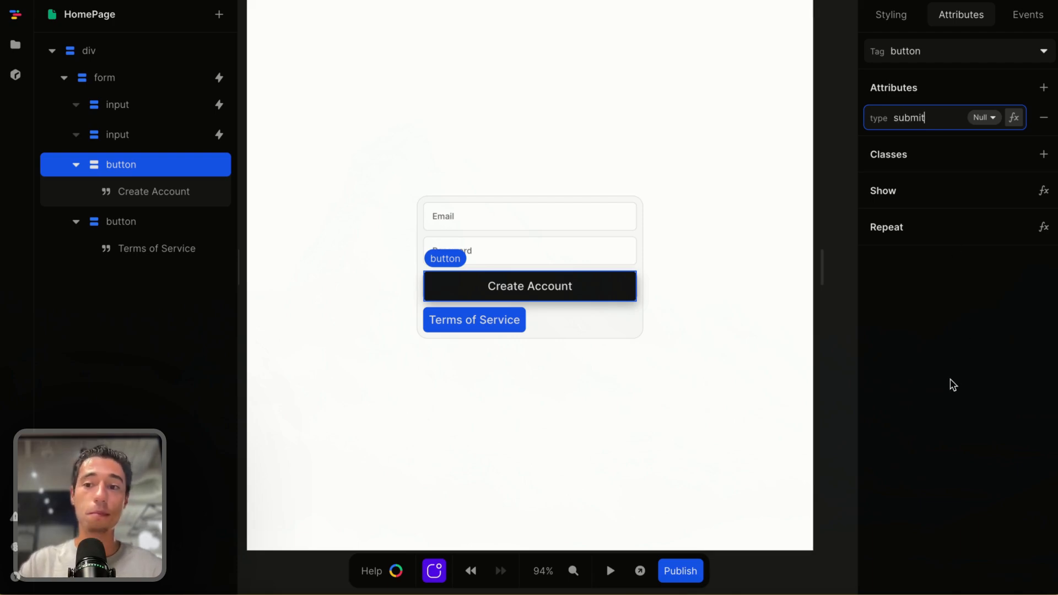
Preview the page and test both buttons again
left_click(610, 570)
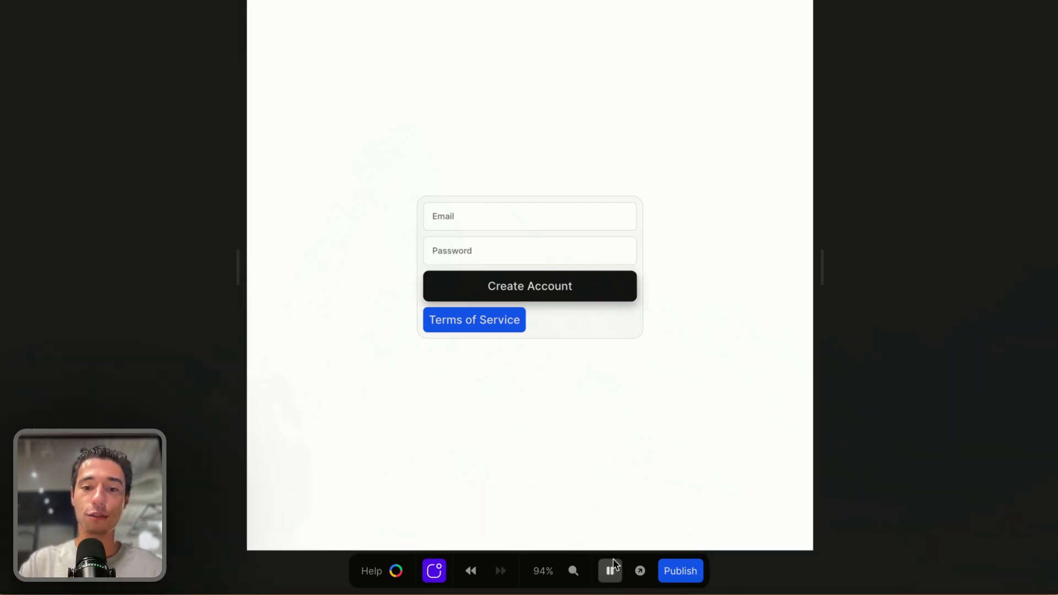
left_click(569, 298)
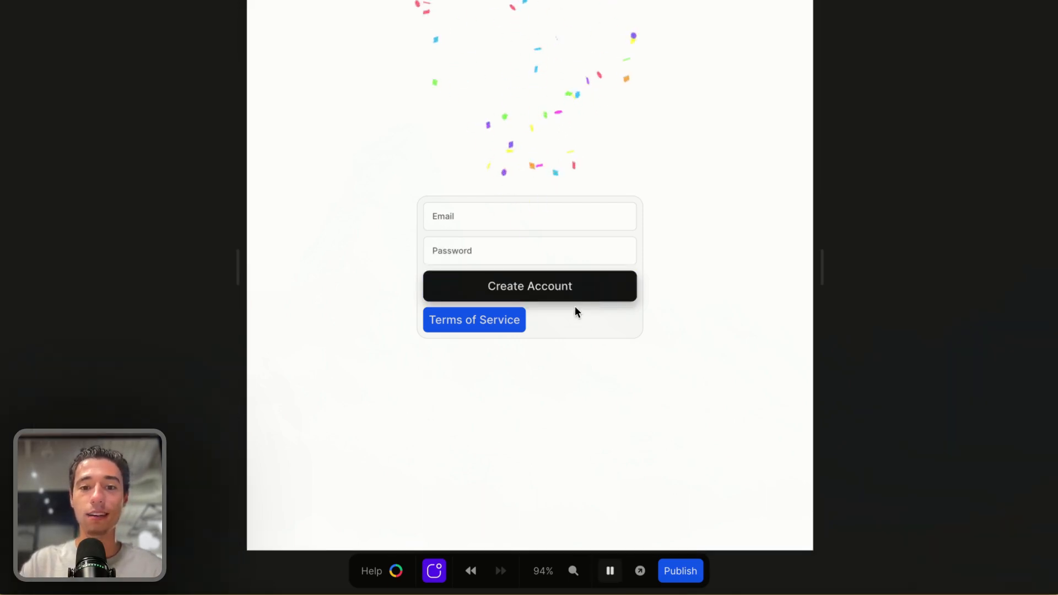
left_click(508, 329)
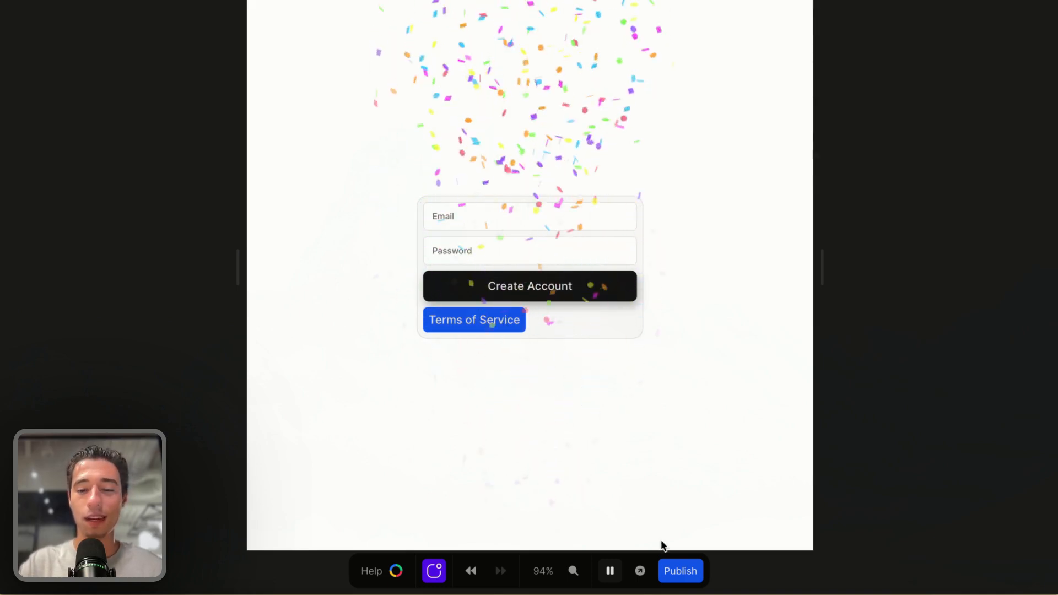
left_click(610, 571)
Add a type attribute set to button on the Terms of Service button
left_click(457, 317)
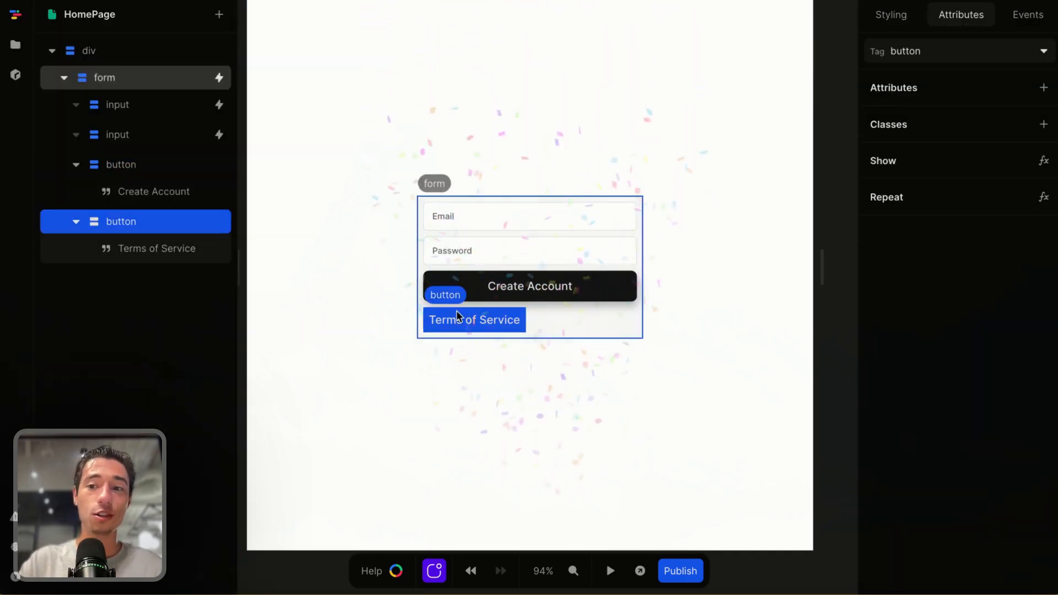
left_click(1045, 87)
type("type")
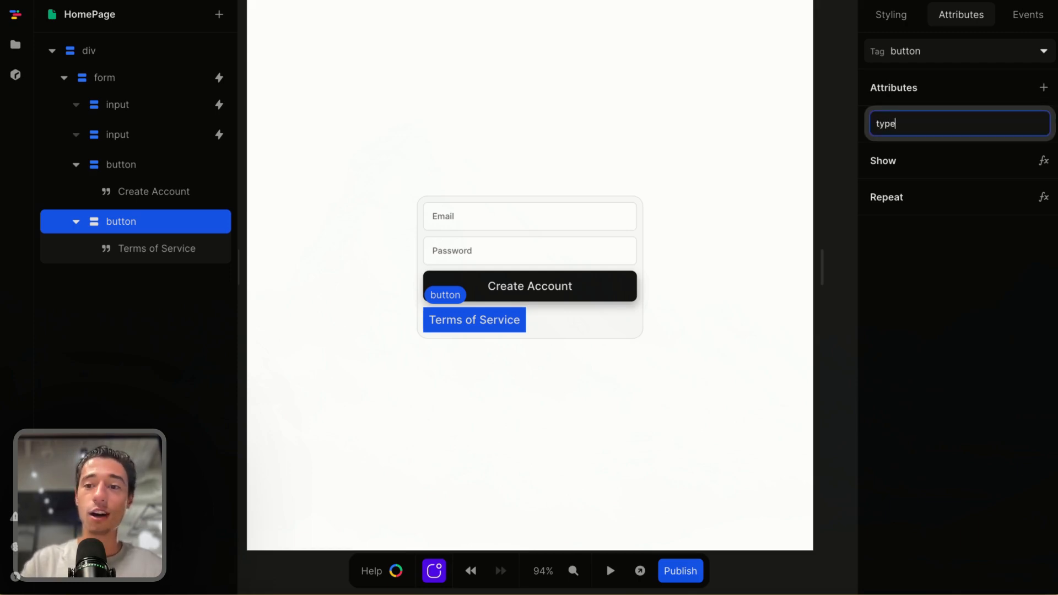
key("Return")
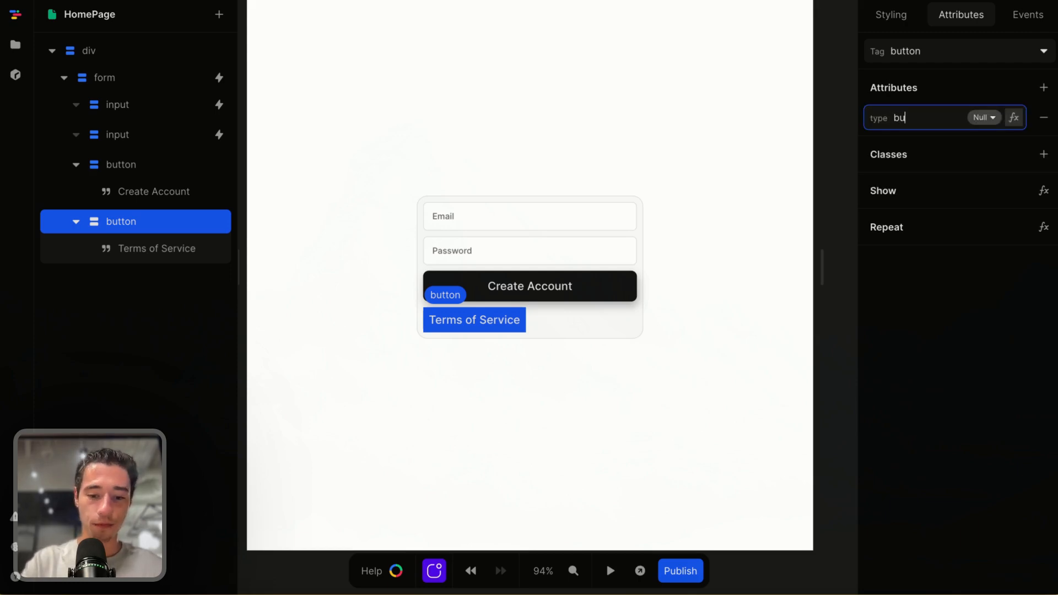
type("button")
key("Return")
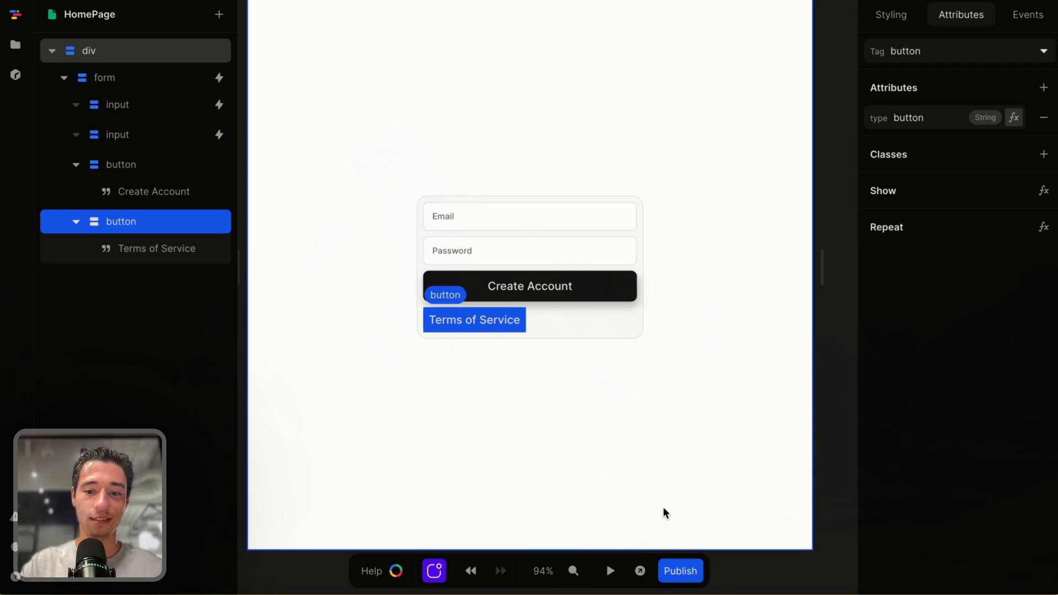
Preview the page and test the Create Account button
left_click(610, 571)
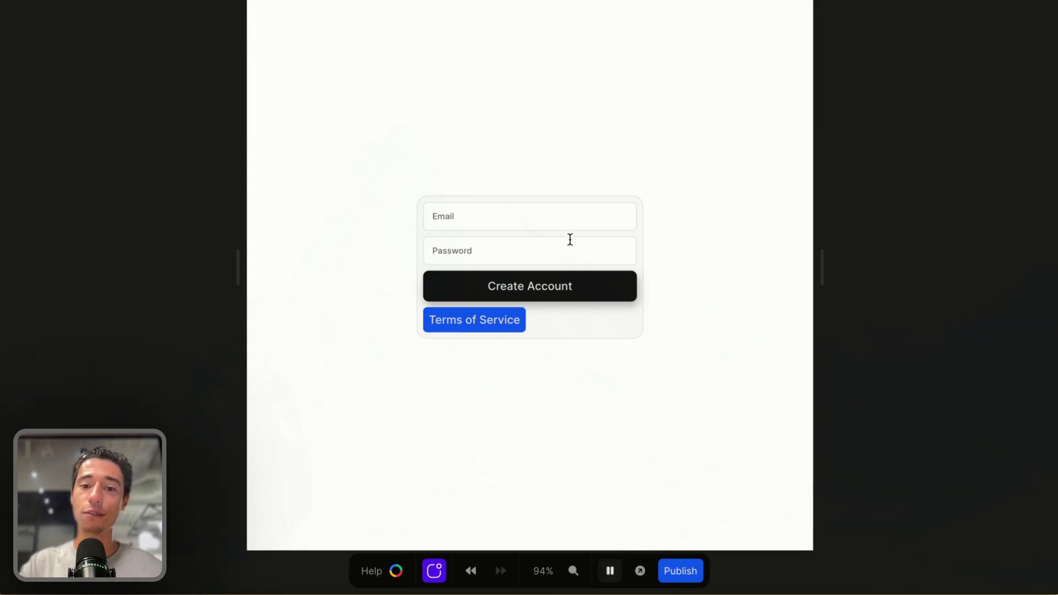
left_click(584, 287)
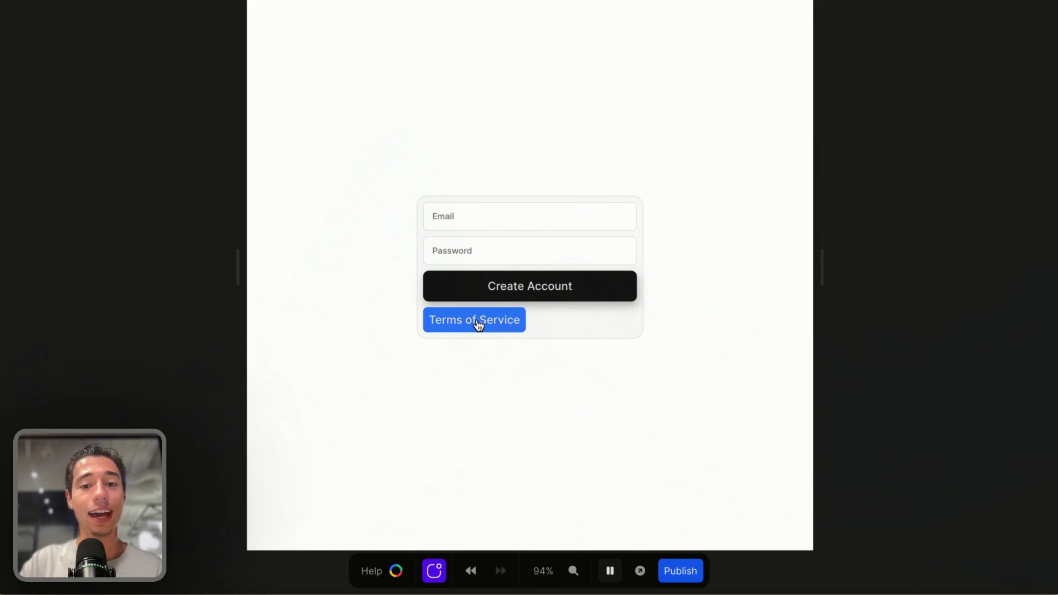
left_click(609, 571)
Inspect the events of the Terms of Service and Create Account buttons
left_click(1027, 14)
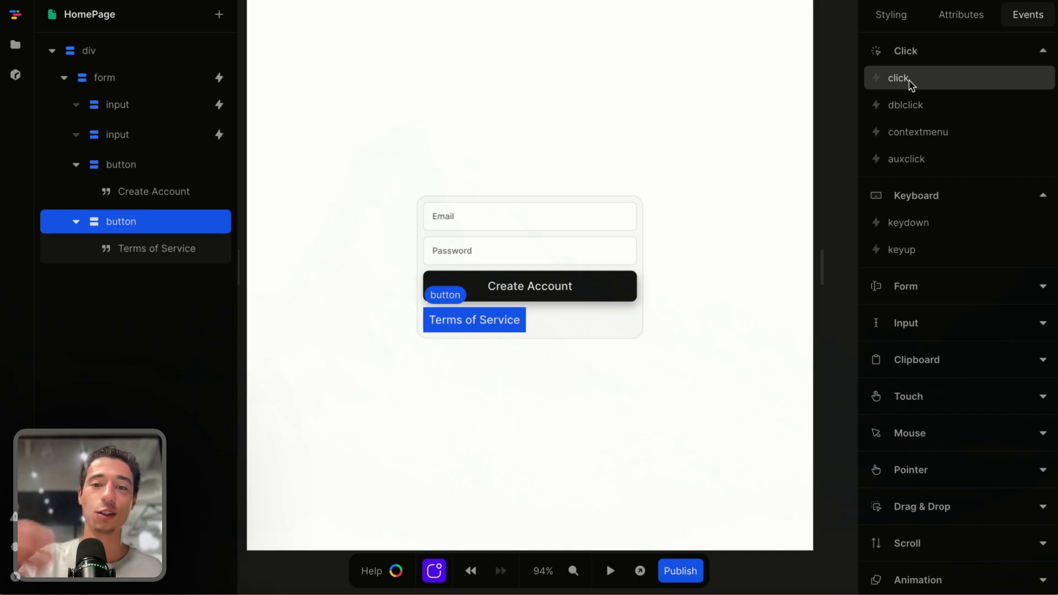
left_click(519, 325)
left_click(537, 335)
left_click(518, 317)
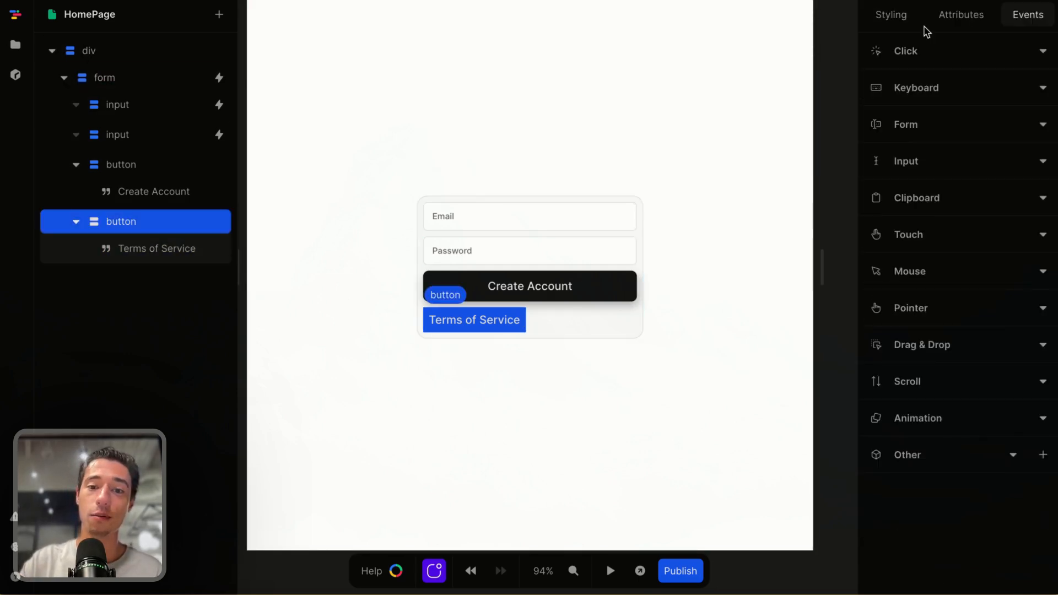
left_click(726, 385)
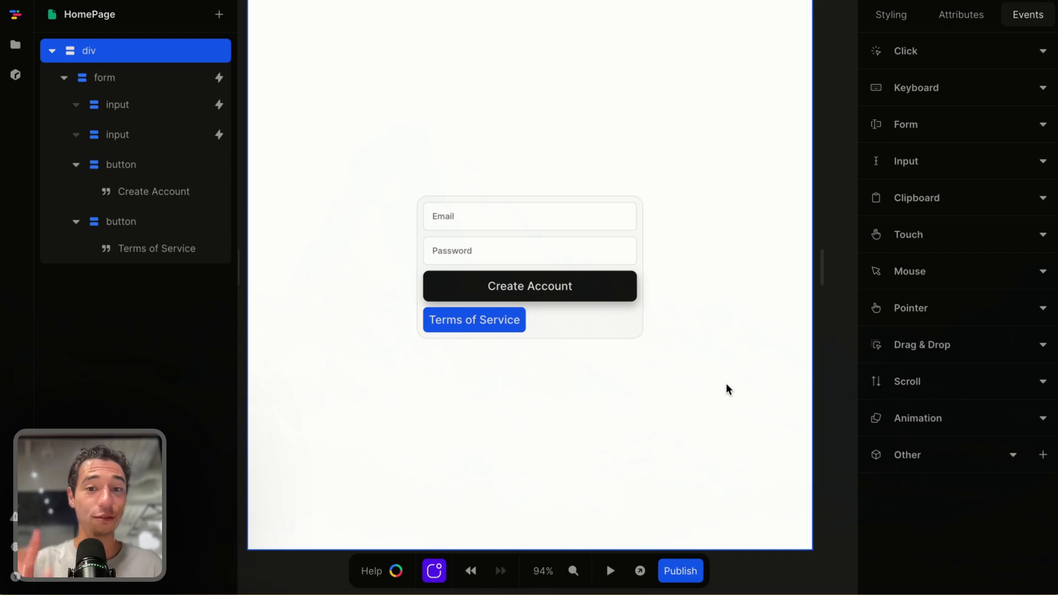
left_click(586, 333)
left_click(579, 284)
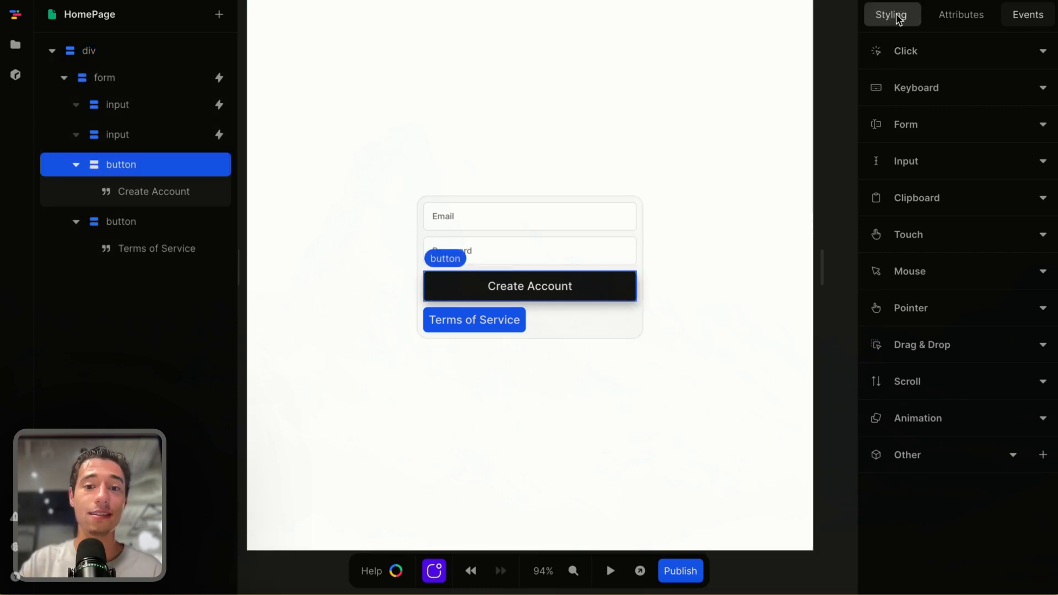
left_click(668, 359)
Preview the page and submit the empty form with Create Account
left_click(610, 571)
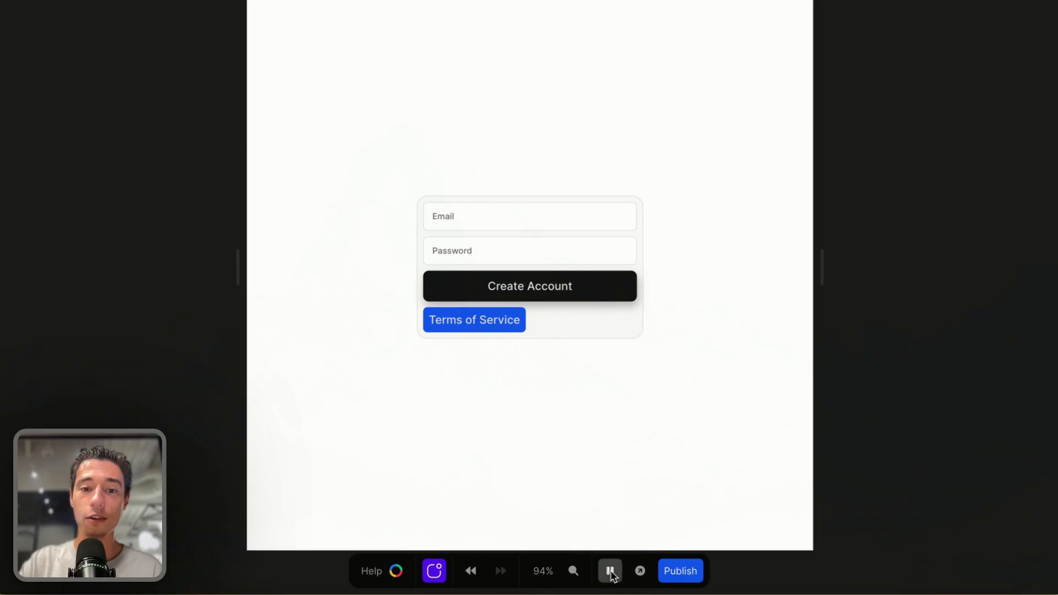
left_click(540, 220)
left_click(534, 256)
left_click(600, 292)
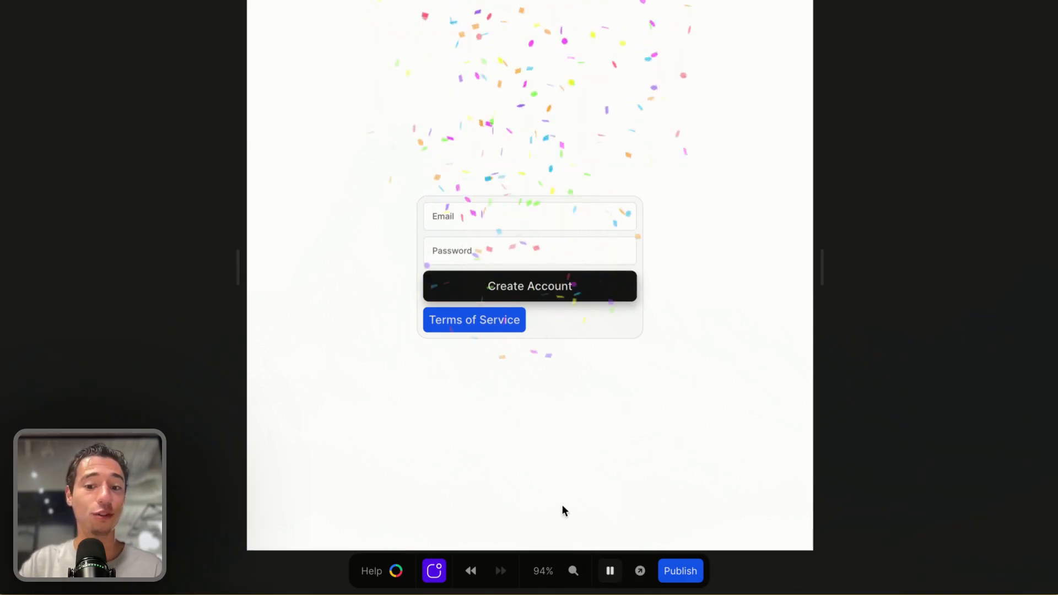
left_click(610, 571)
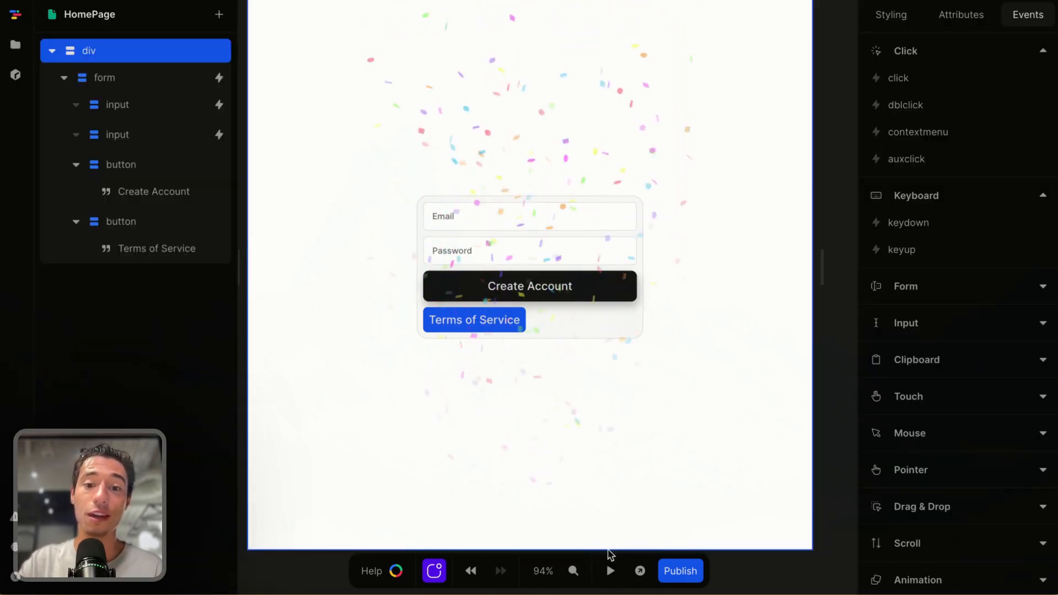
Add a disabled attribute set to true on the Create Account button and preview the page to test it
left_click(607, 293)
left_click(901, 21)
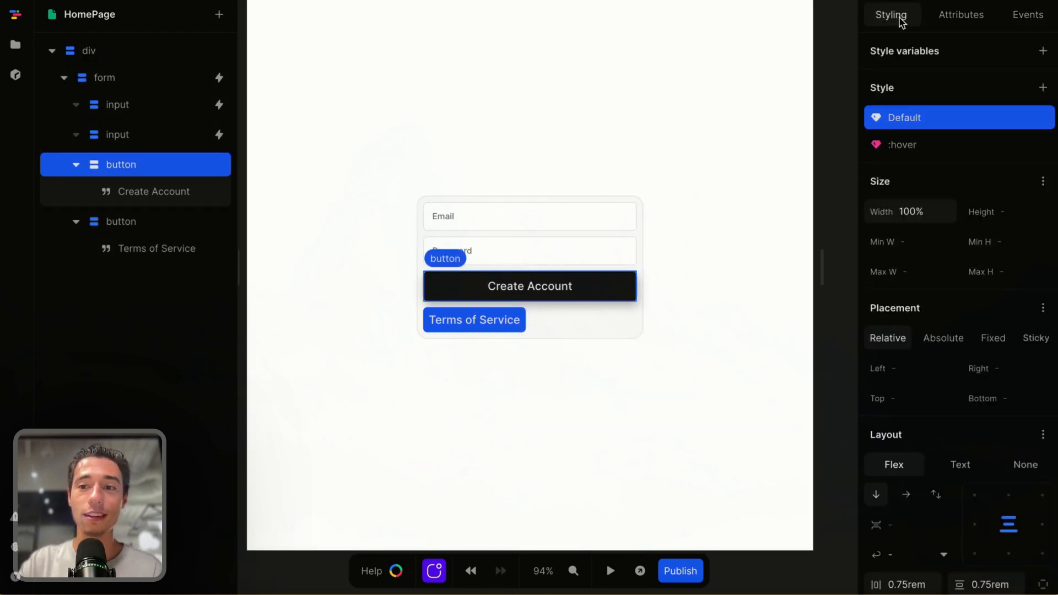
left_click(961, 24)
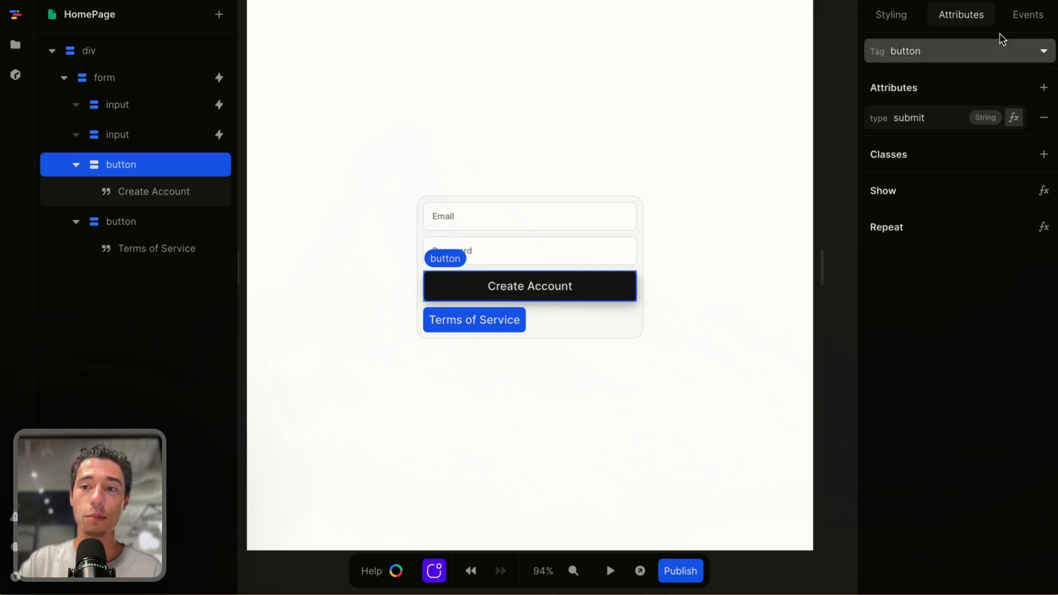
left_click(1043, 89)
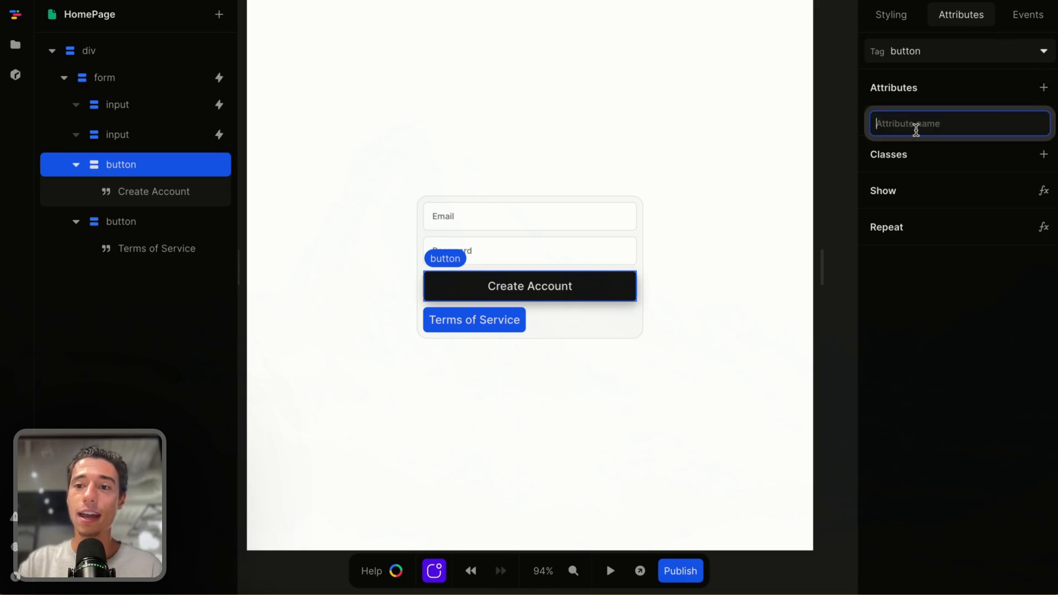
type("disabled")
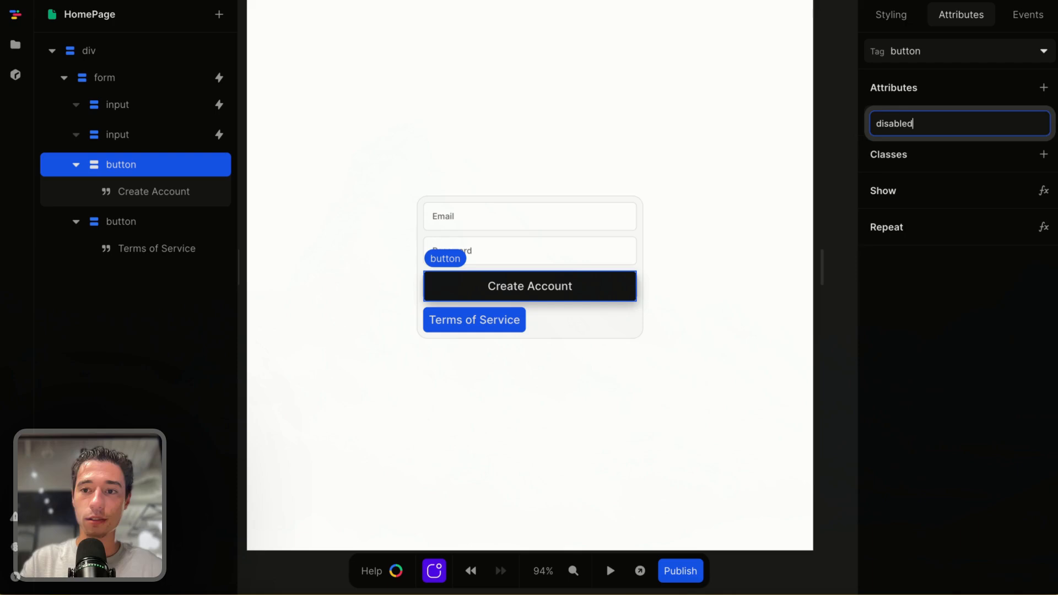
key("Return")
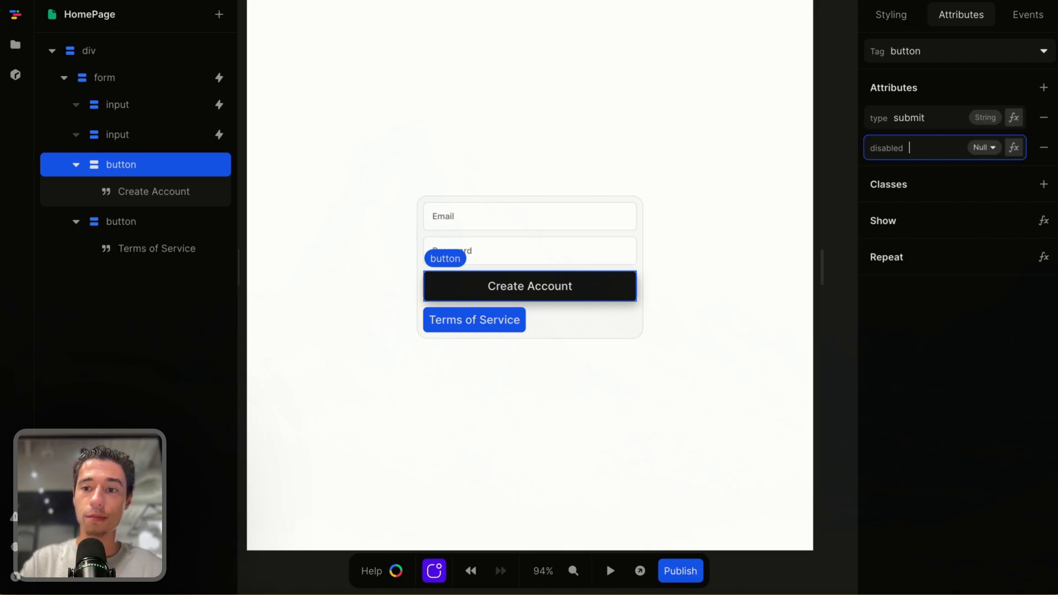
type("tre")
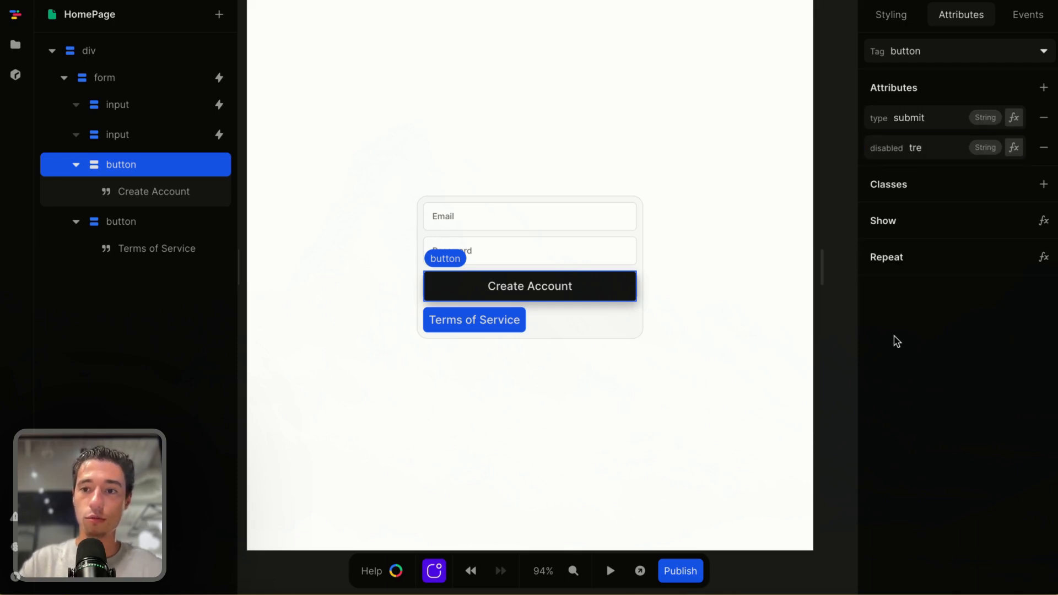
left_click(945, 363)
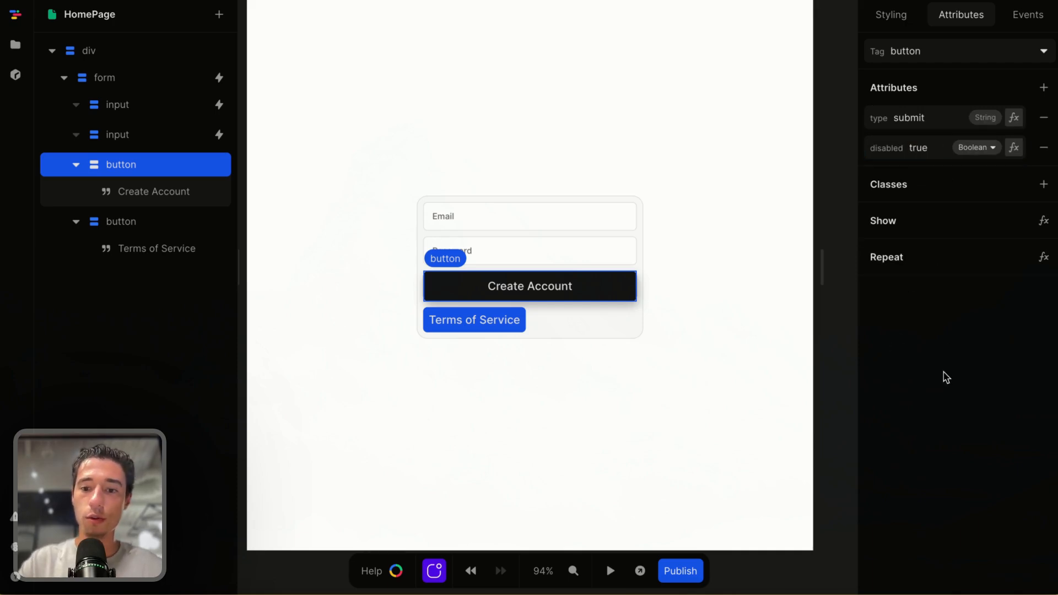
left_click(610, 571)
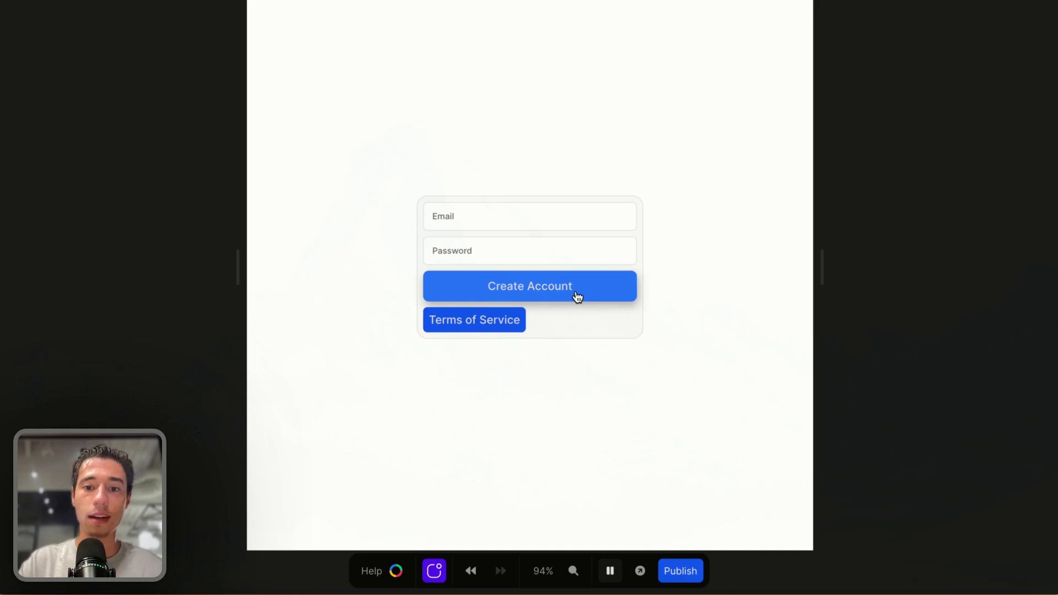
left_click(610, 571)
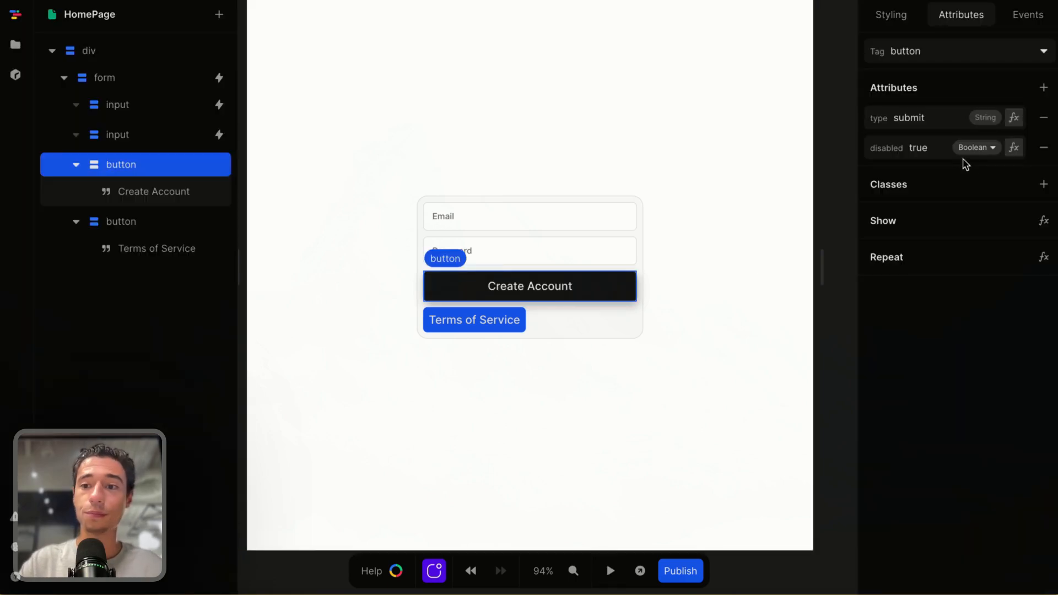
Replace the disabled value with a formula checking that the size of signupForm email is greater than 0
left_click(1014, 148)
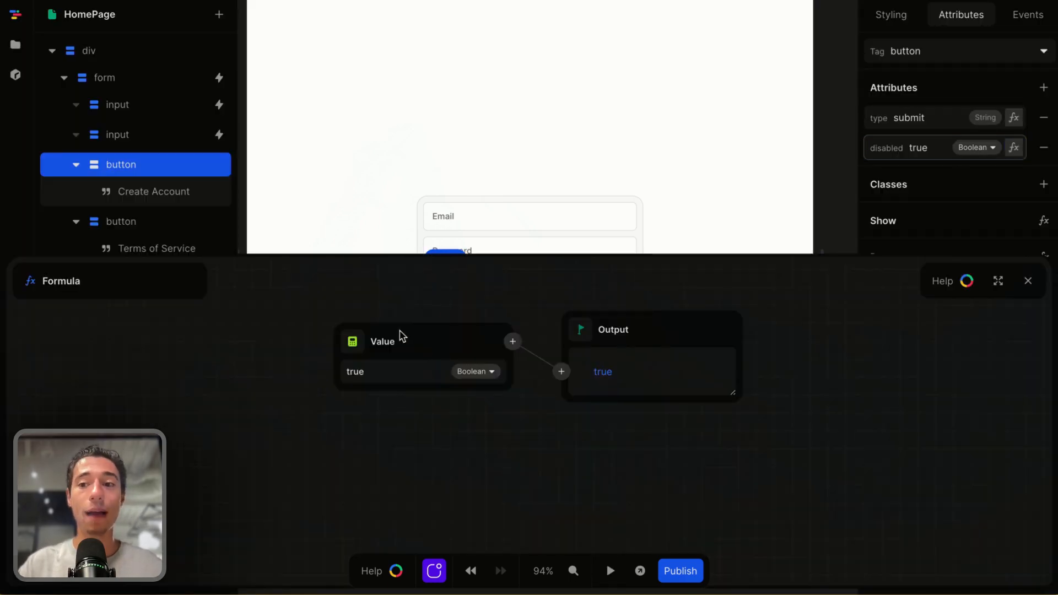
left_click(353, 341)
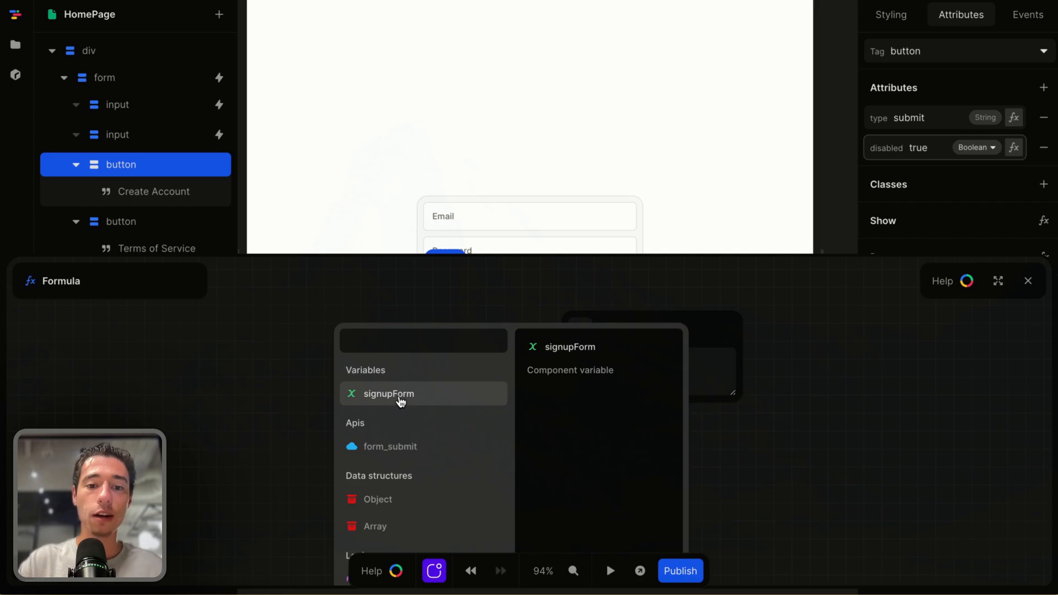
left_click(400, 401)
left_click(383, 385)
left_click(513, 331)
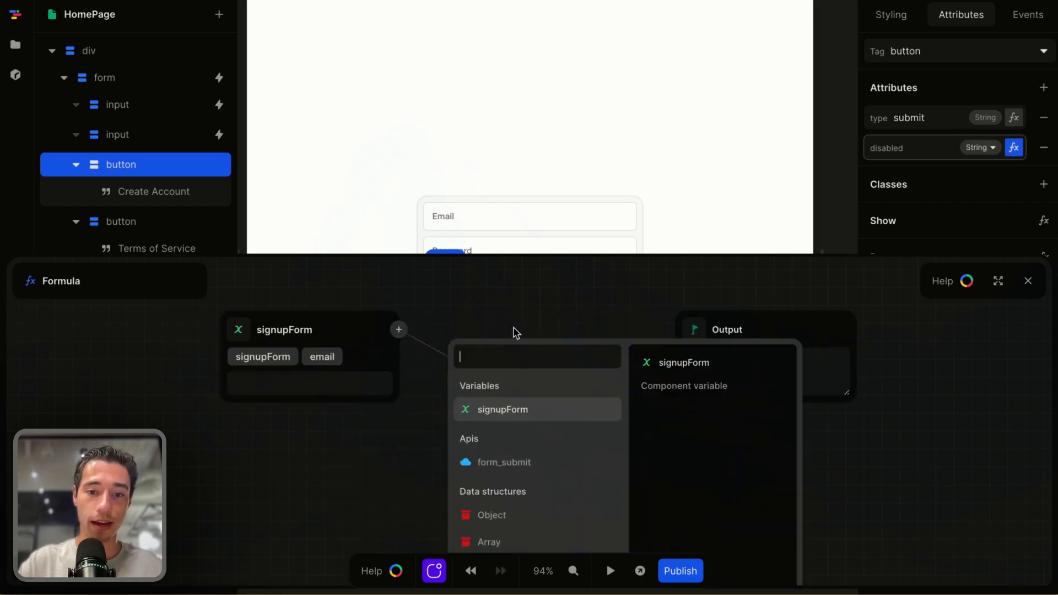
type("size")
left_click(503, 390)
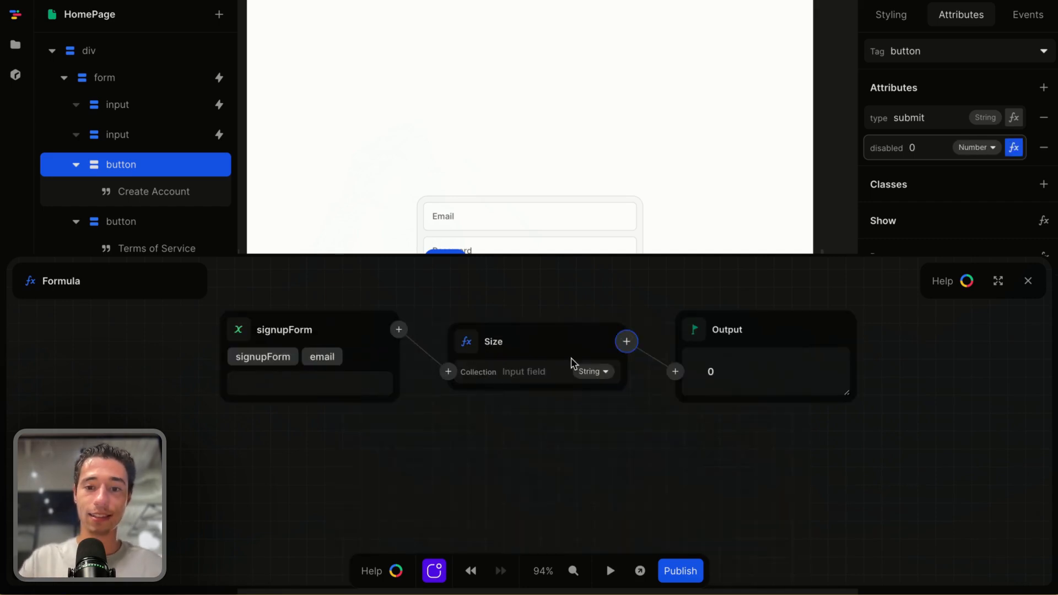
left_click(626, 342)
type("gr")
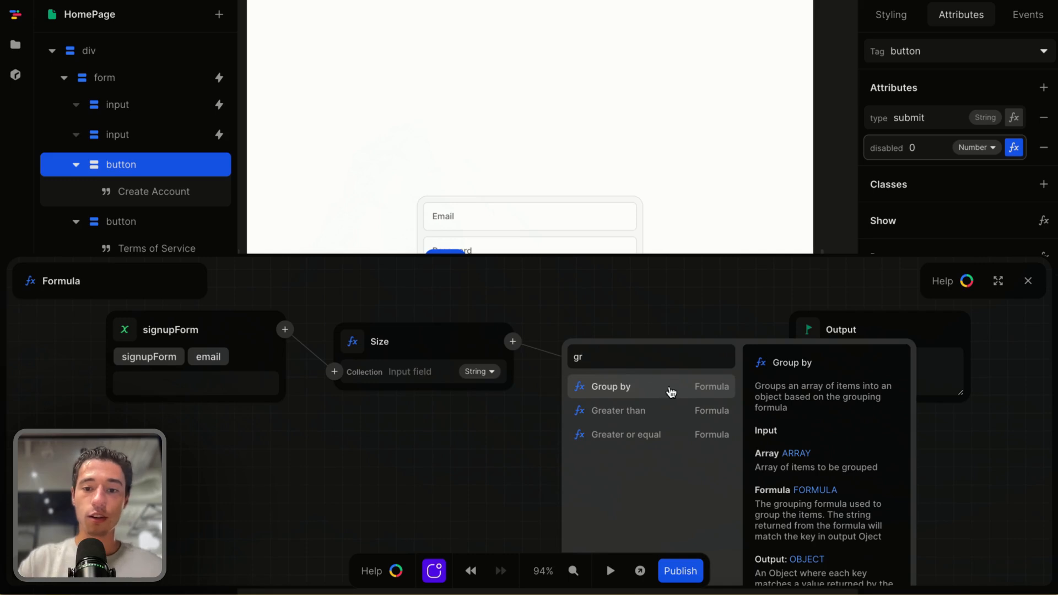
left_click(653, 411)
left_click(640, 408)
type("0")
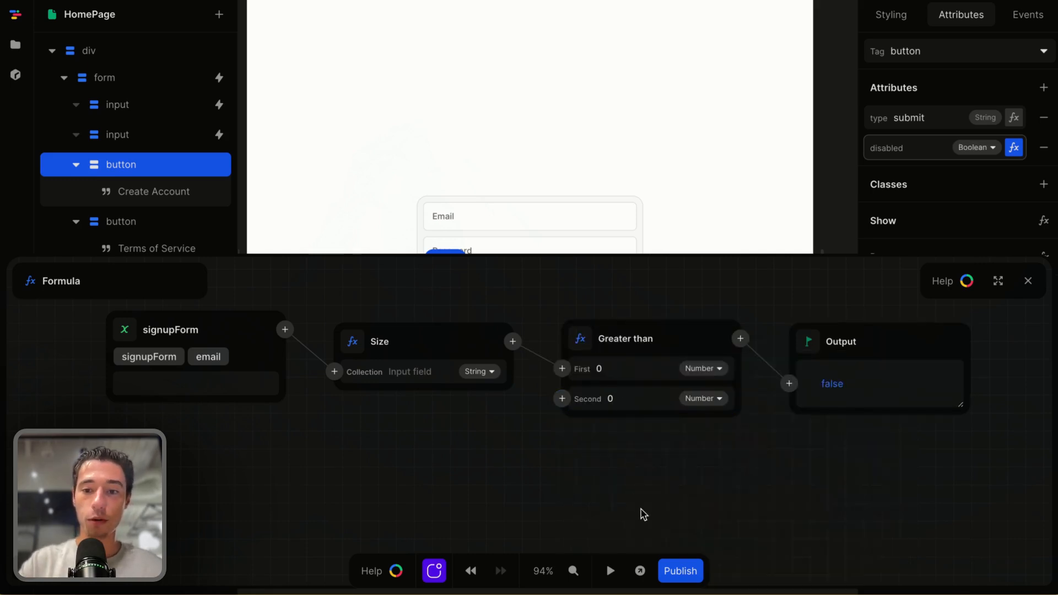
Feed the email check into an And node and add the signupForm password field as its second input
left_click(740, 339)
type("and")
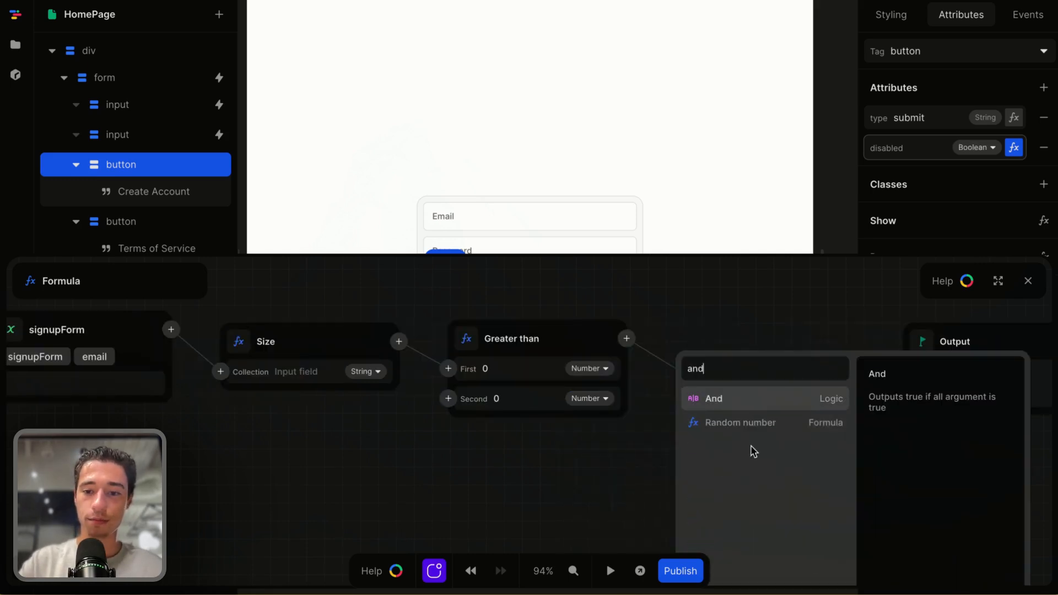
left_click(731, 405)
left_click(676, 395)
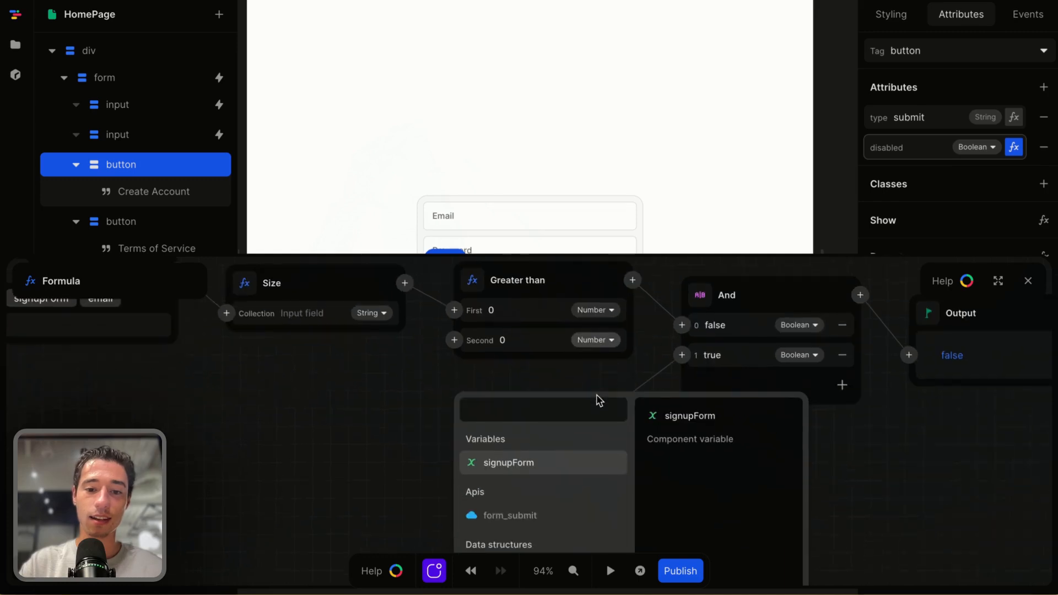
left_click(518, 464)
left_click(534, 488)
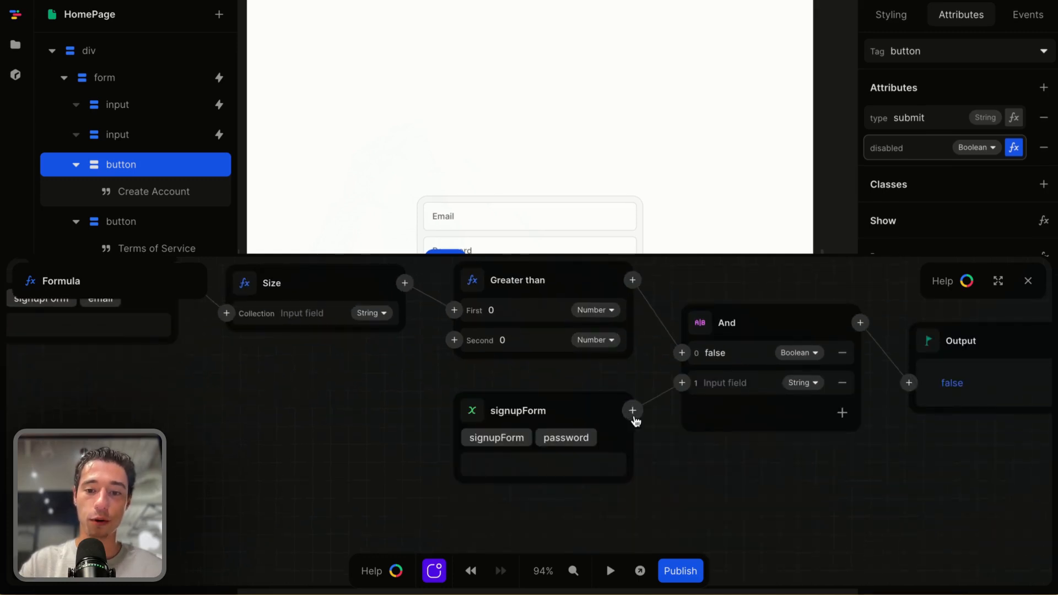
Pass the password through Size and a Greater than 0 comparison into the And node's second input
left_click(630, 411)
type("si")
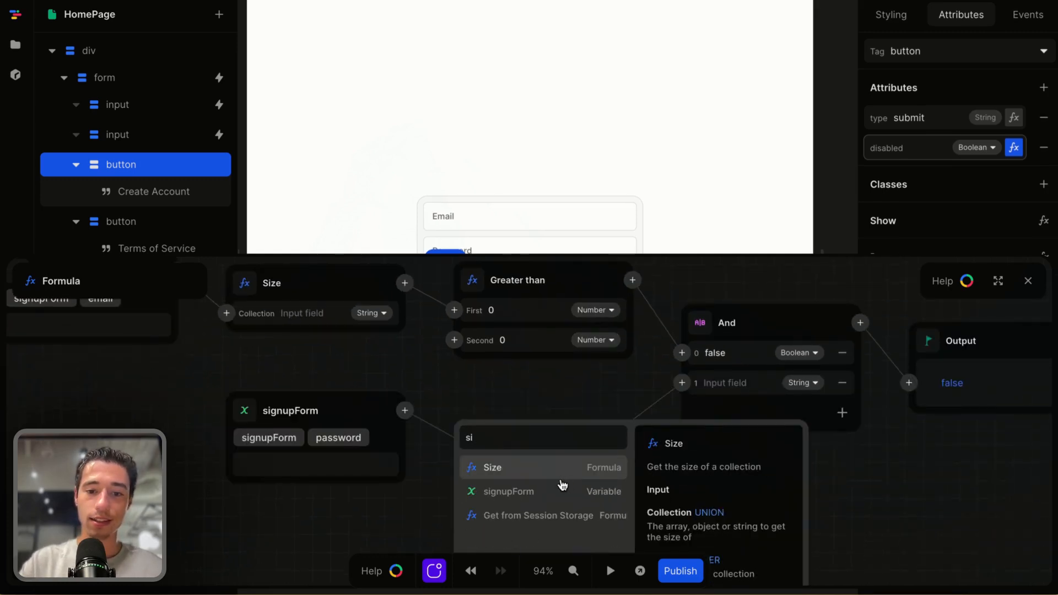
left_click(571, 463)
left_click(633, 422)
type("gr")
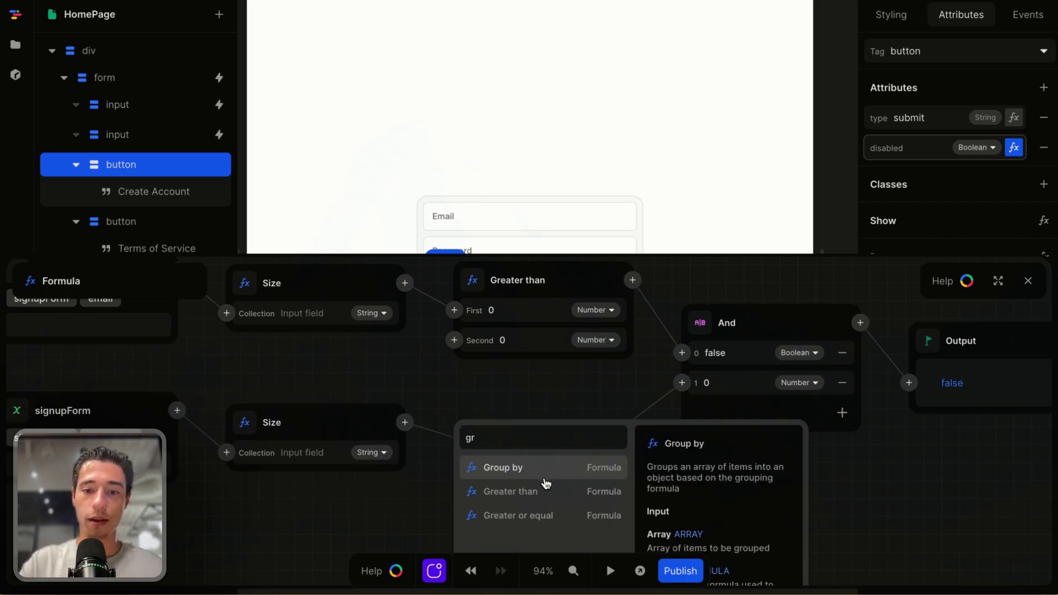
left_click(543, 488)
left_click(545, 481)
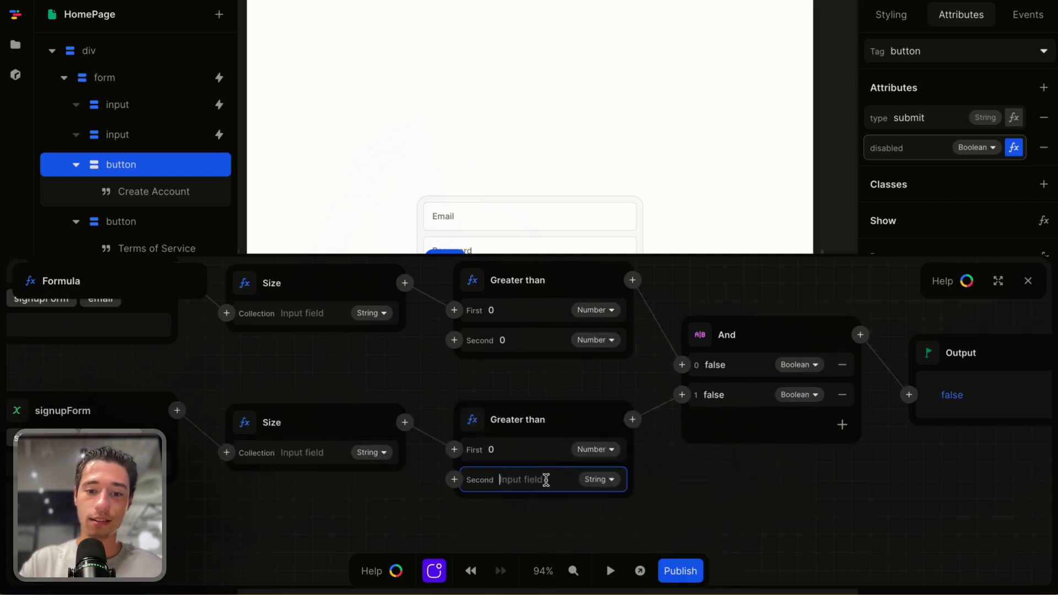
type("0")
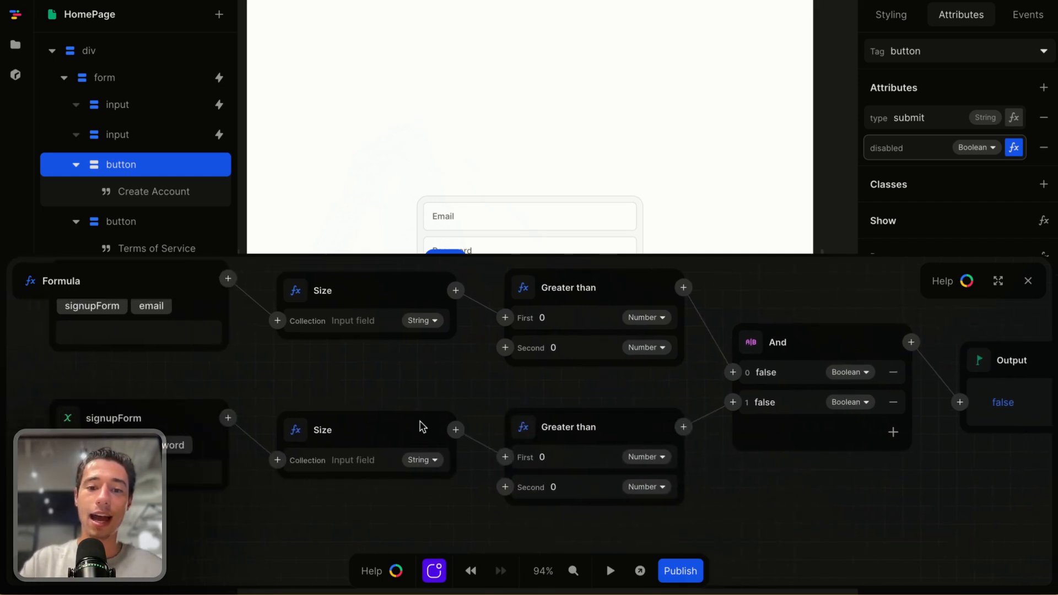
Review the disabled formula graph and close the formula editor
scroll(460, 453, "down", 2)
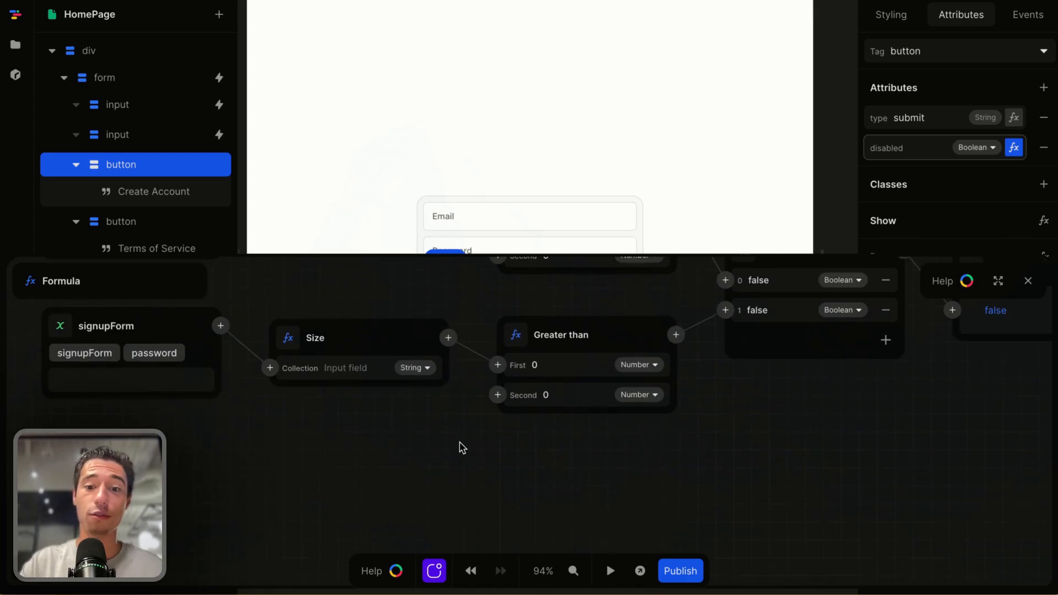
scroll(579, 428, "up", 1)
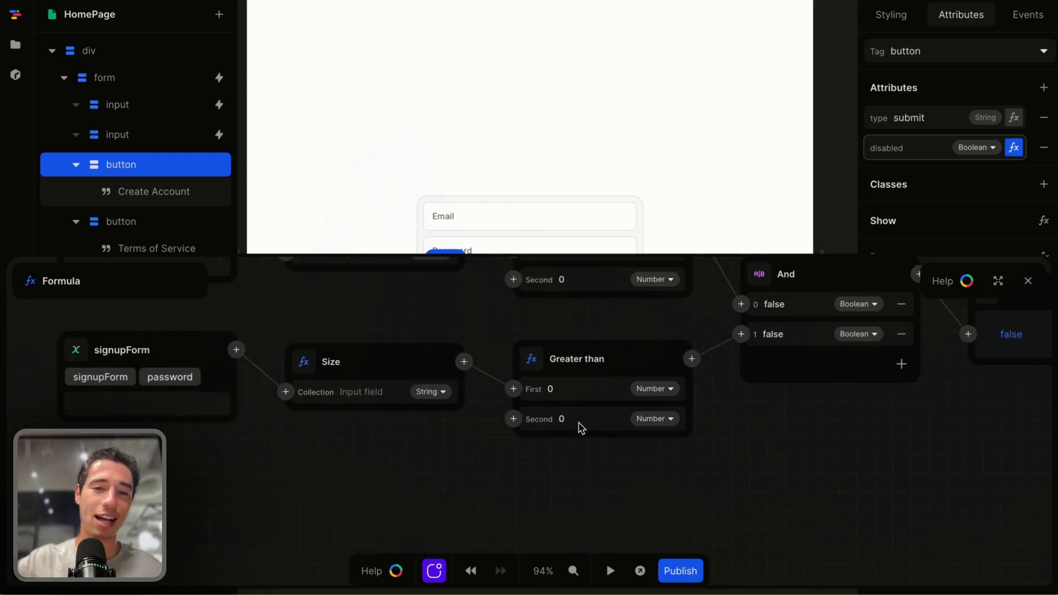
scroll(582, 428, "up", 1)
scroll(524, 406, "up", 1)
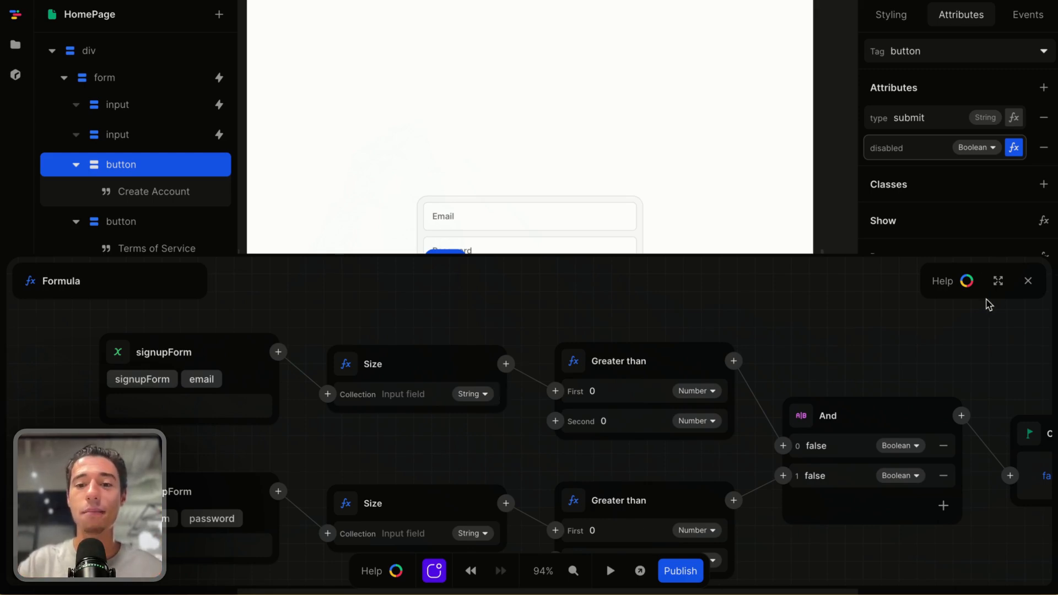
scroll(899, 369, "right", 4)
scroll(900, 369, "down", 1)
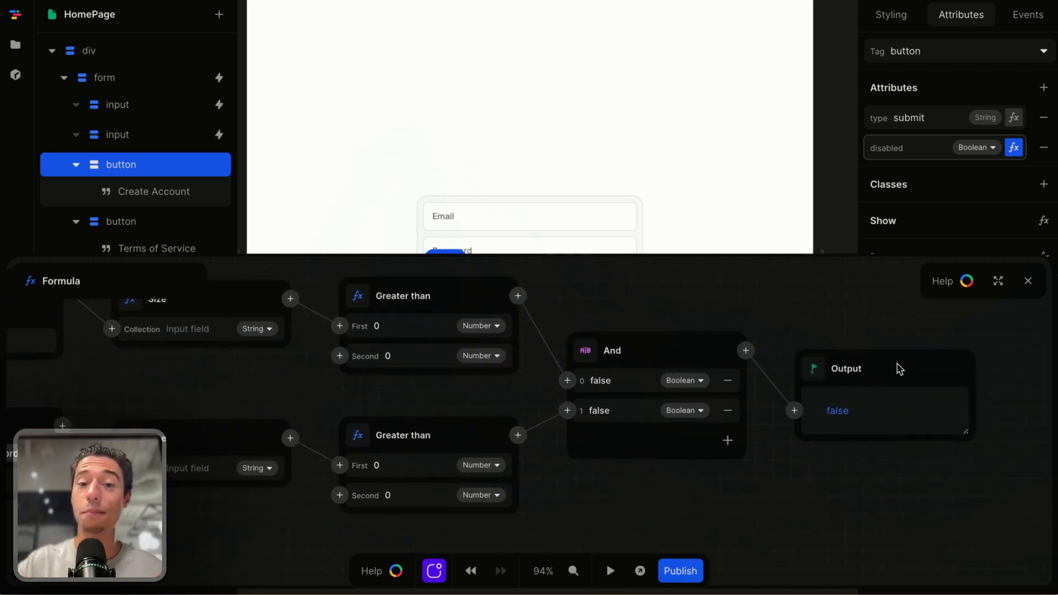
scroll(910, 341, "up", 1)
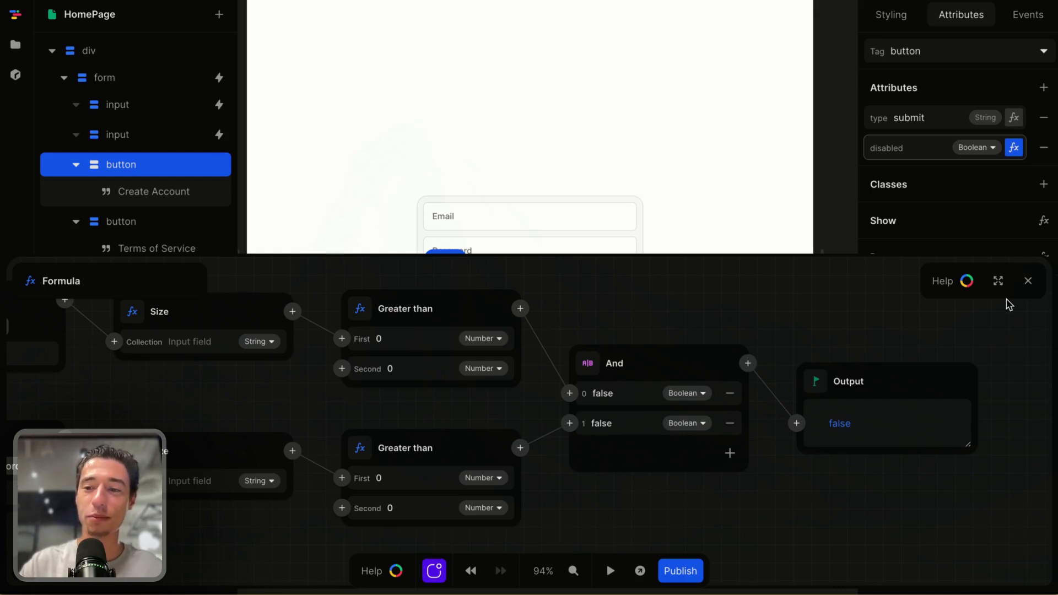
left_click(1028, 281)
Preview the page and submit the empty form with Create Account
left_click(610, 571)
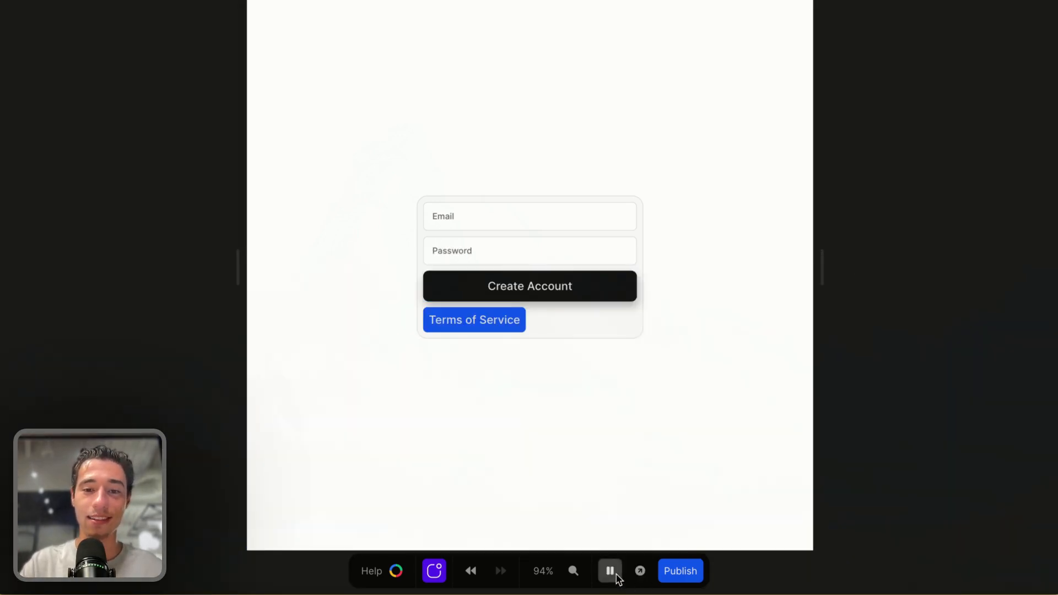
left_click(560, 296)
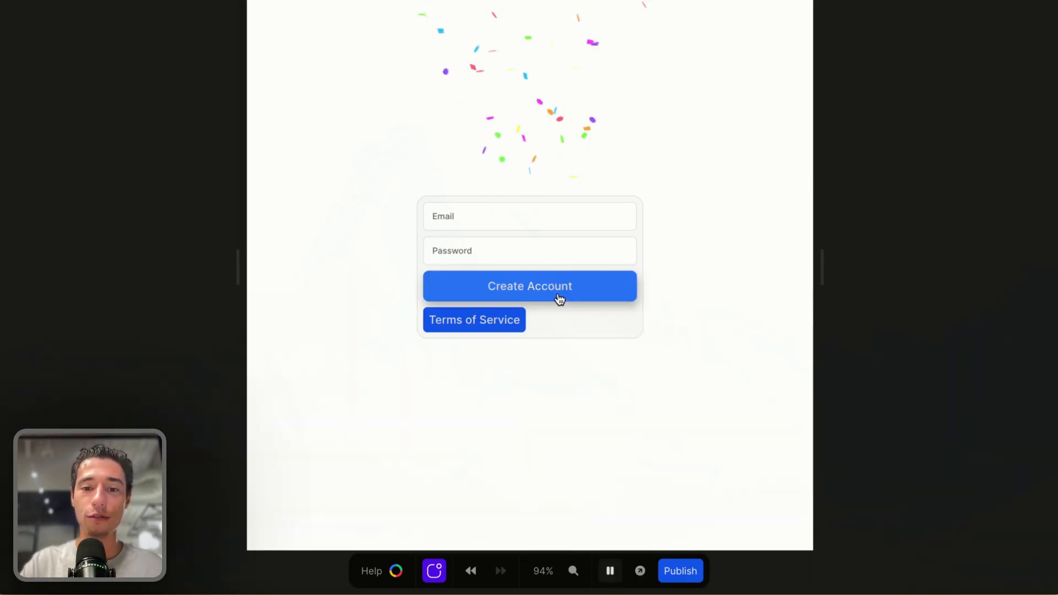
left_click(610, 571)
Insert a Not node between the And node and the output of the disabled formula, then close the editor
left_click(1014, 147)
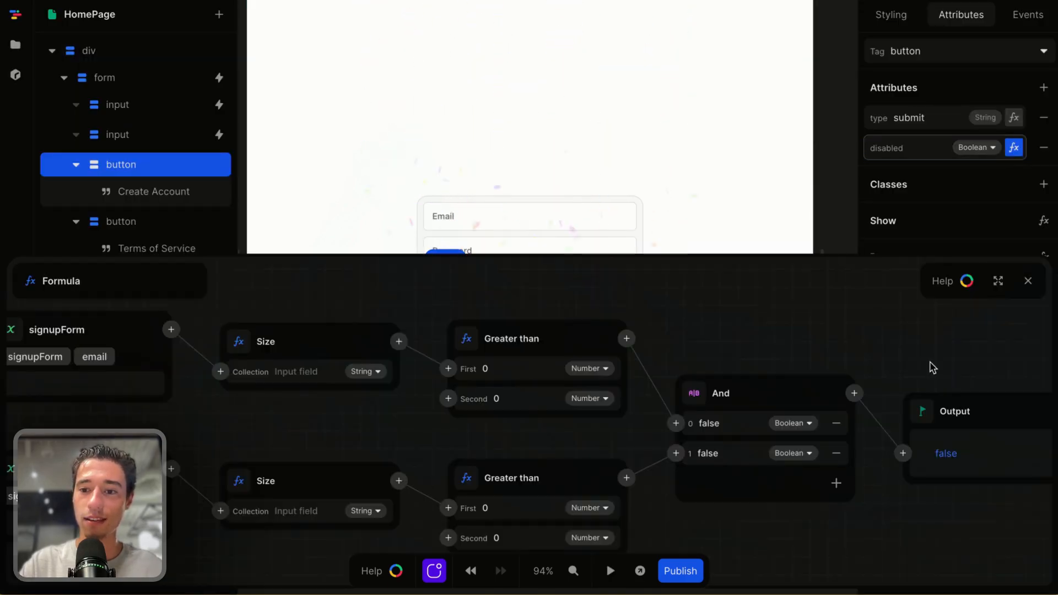
scroll(931, 367, "down", 2)
scroll(932, 367, "right", 2)
scroll(873, 430, "up", 1)
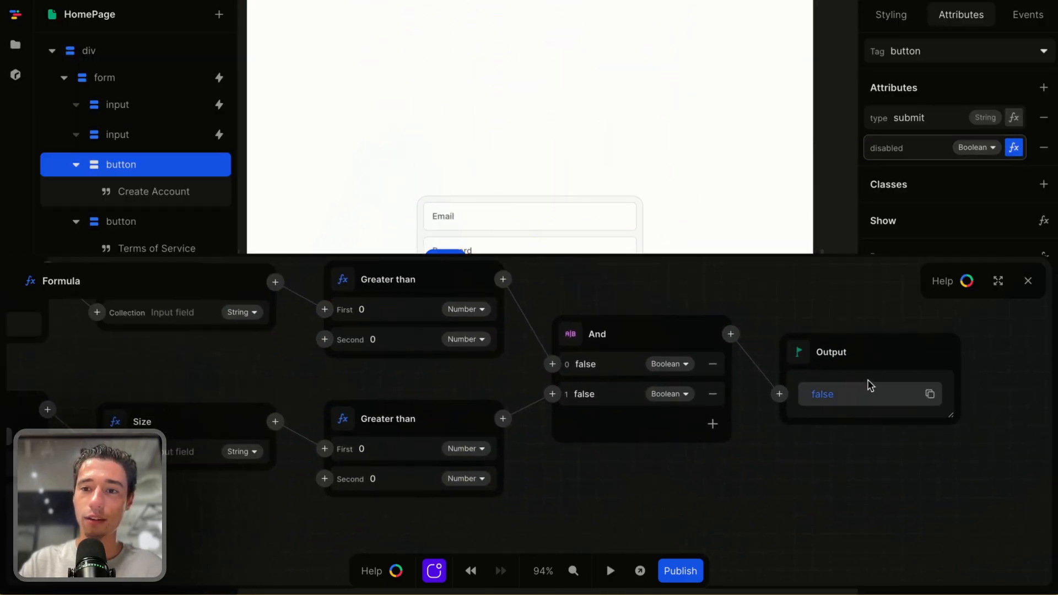
left_click(731, 334)
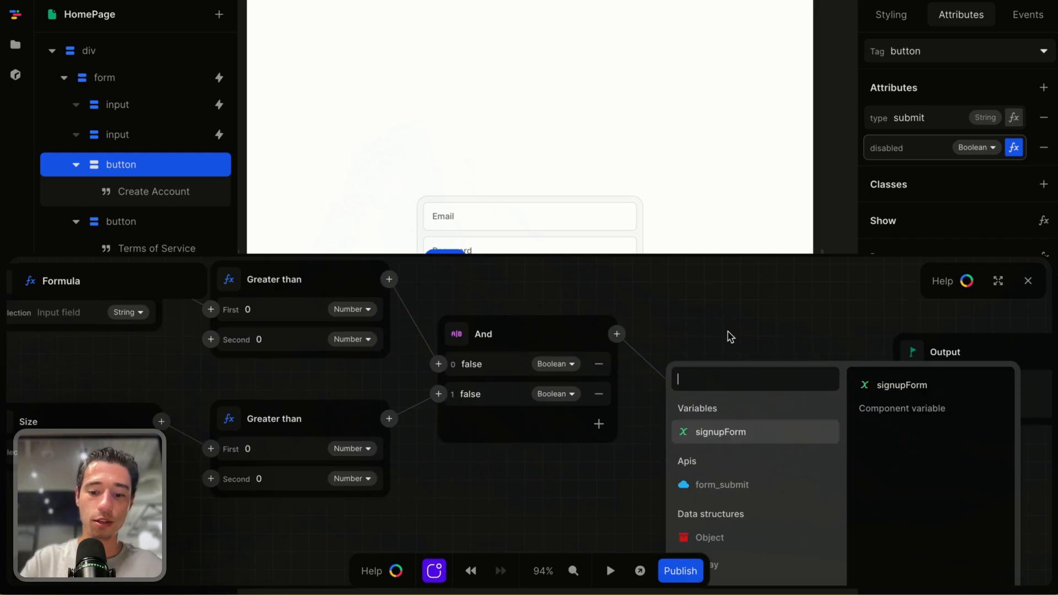
type("not")
left_click(705, 410)
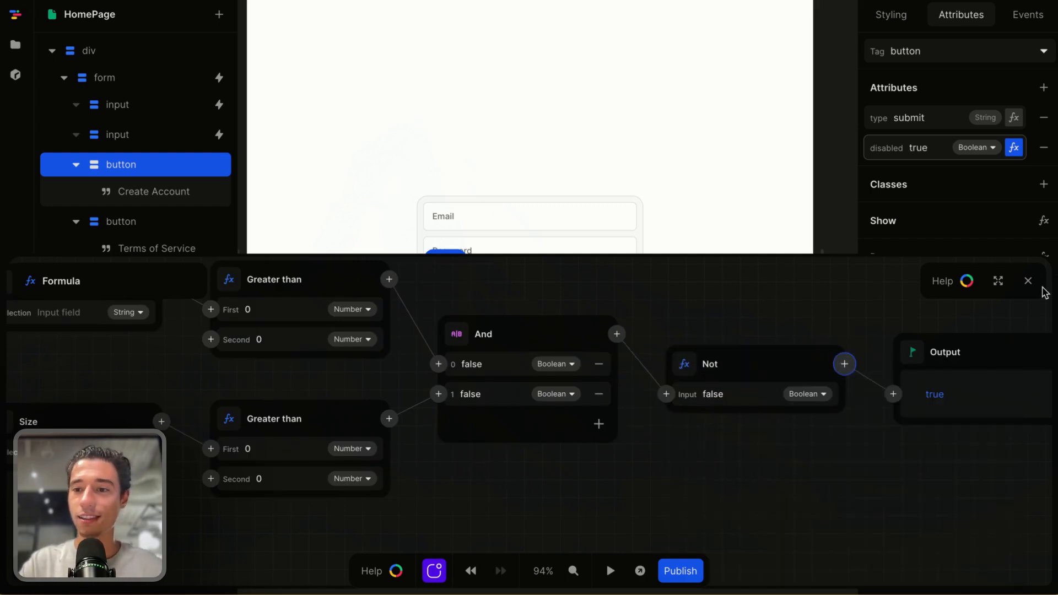
left_click(1028, 280)
Preview the page and try submitting with one-character entries in the email and password fields, then clear the email
left_click(610, 571)
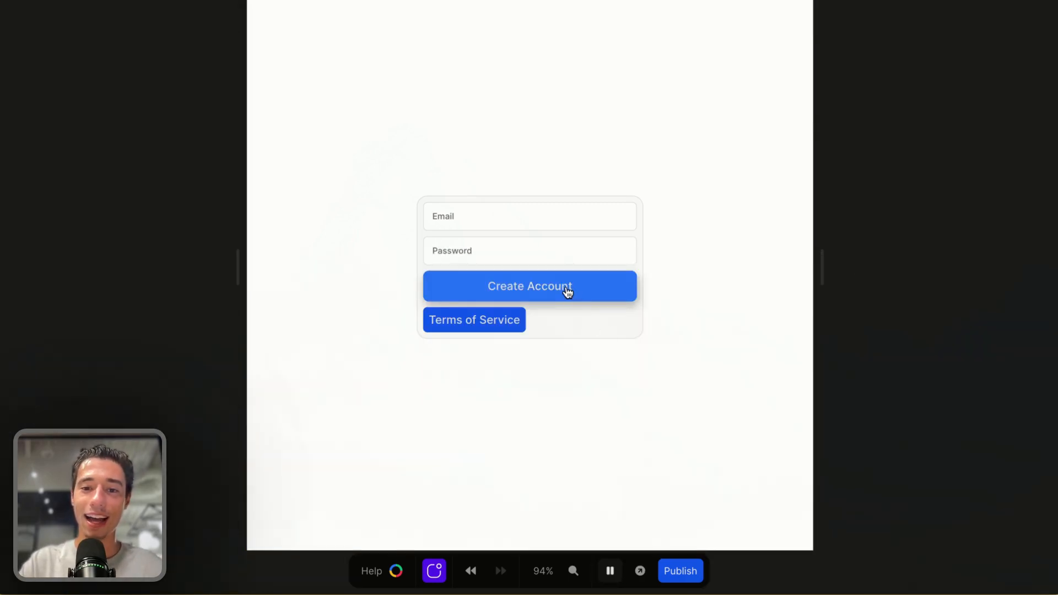
left_click(501, 209)
type("d")
left_click(480, 249)
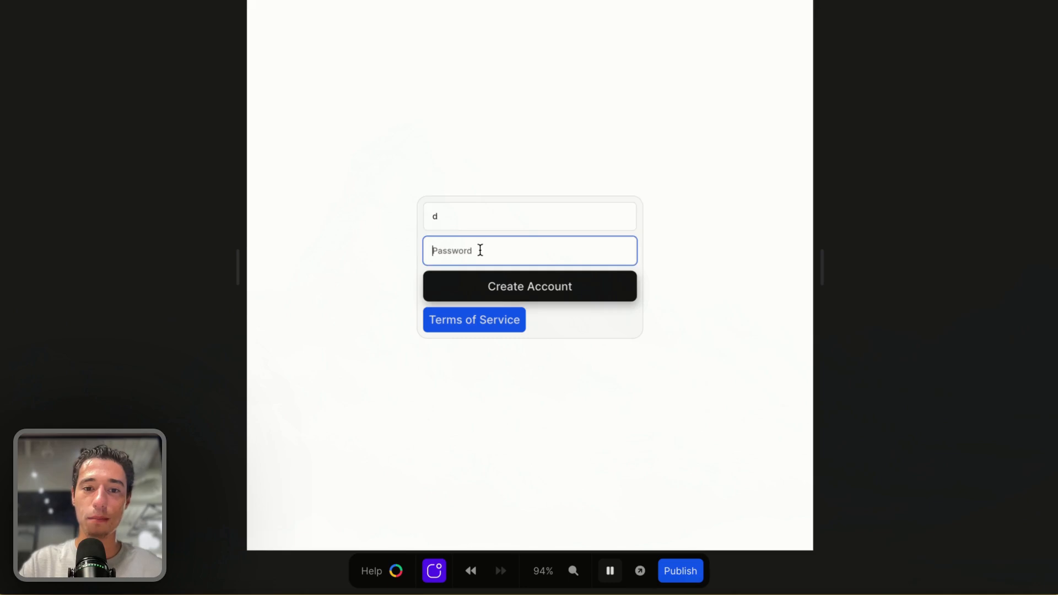
type("d")
left_click(633, 289)
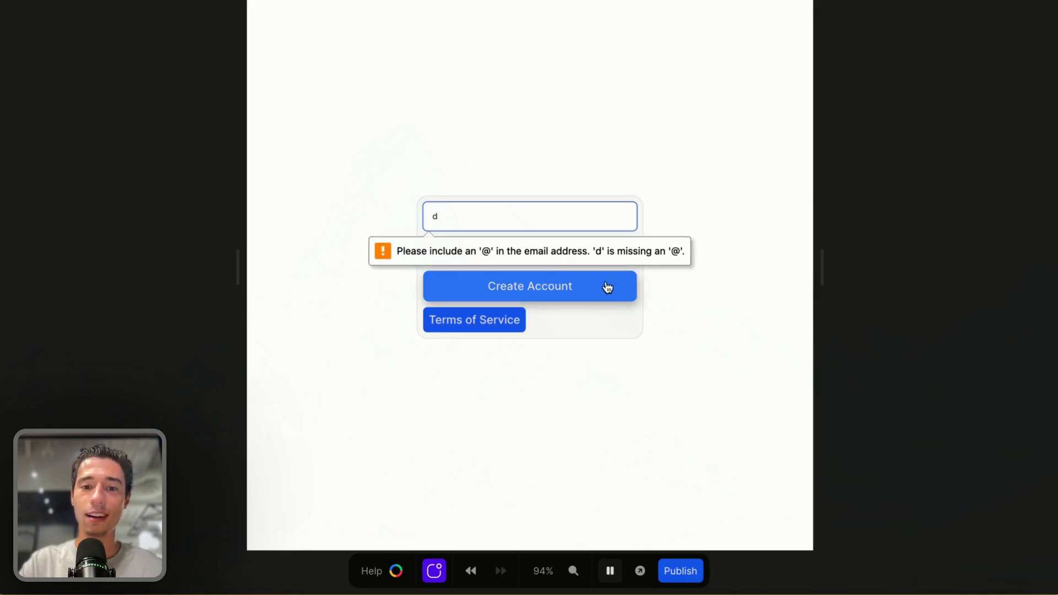
key("BackSpace")
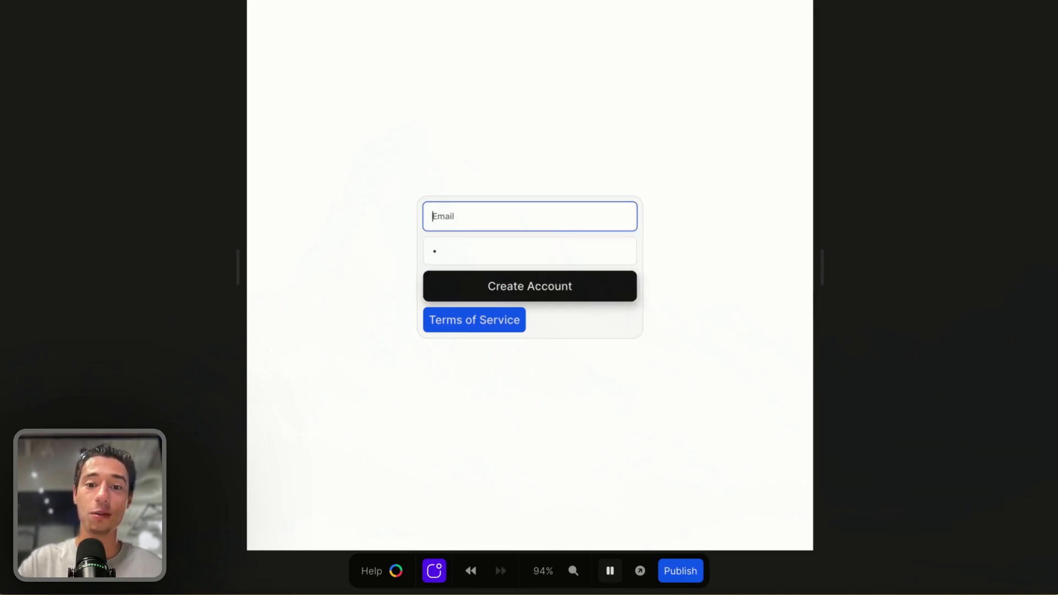
left_click(568, 291)
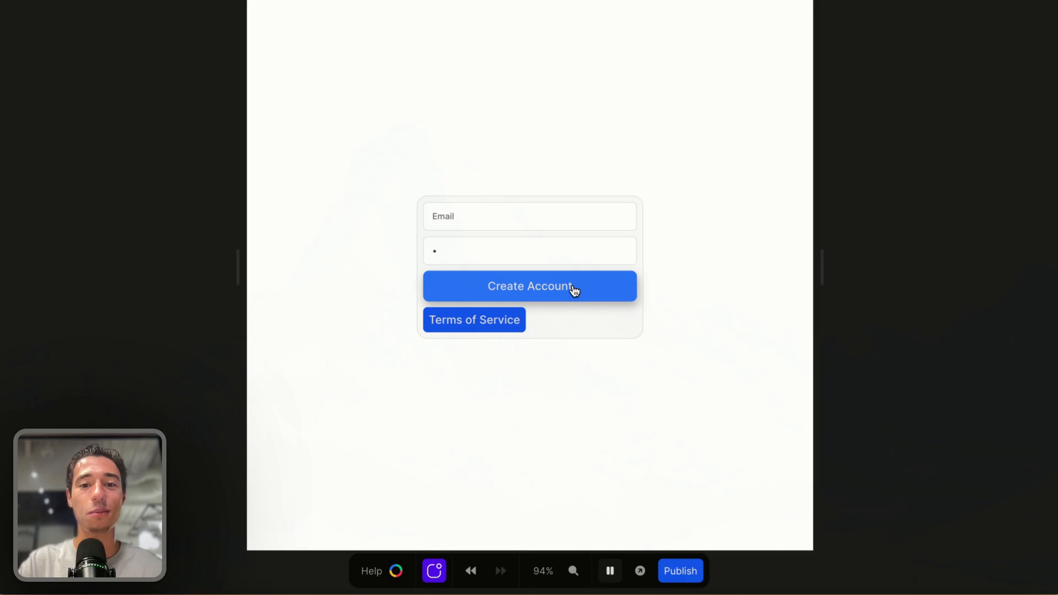
Enter an email without an @ sign and a password, and try to submit the form
left_click(537, 215)
type("ehfhwdhfwuhf")
left_click(459, 243)
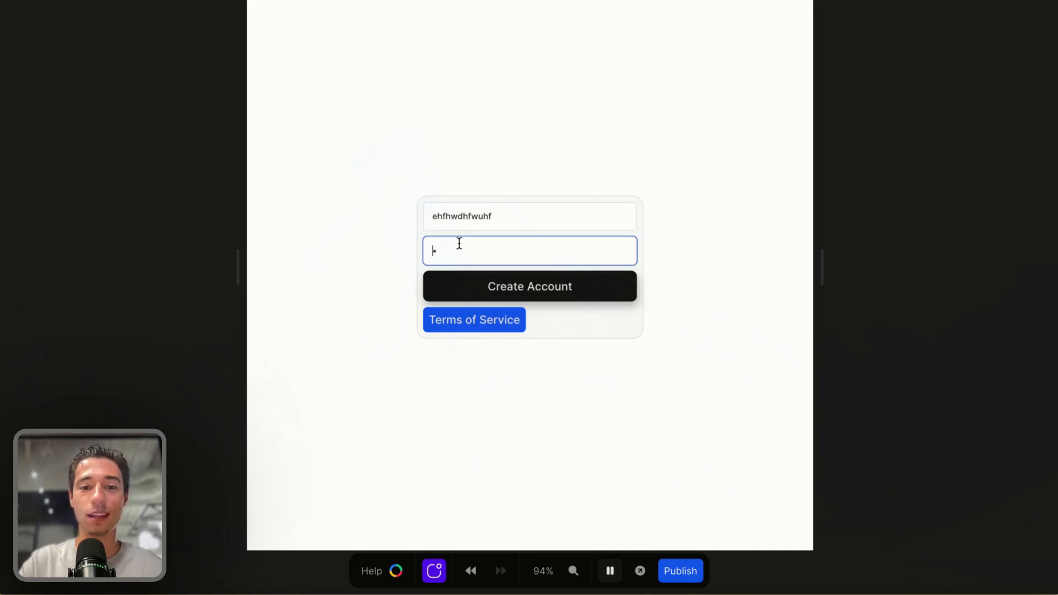
left_click(537, 287)
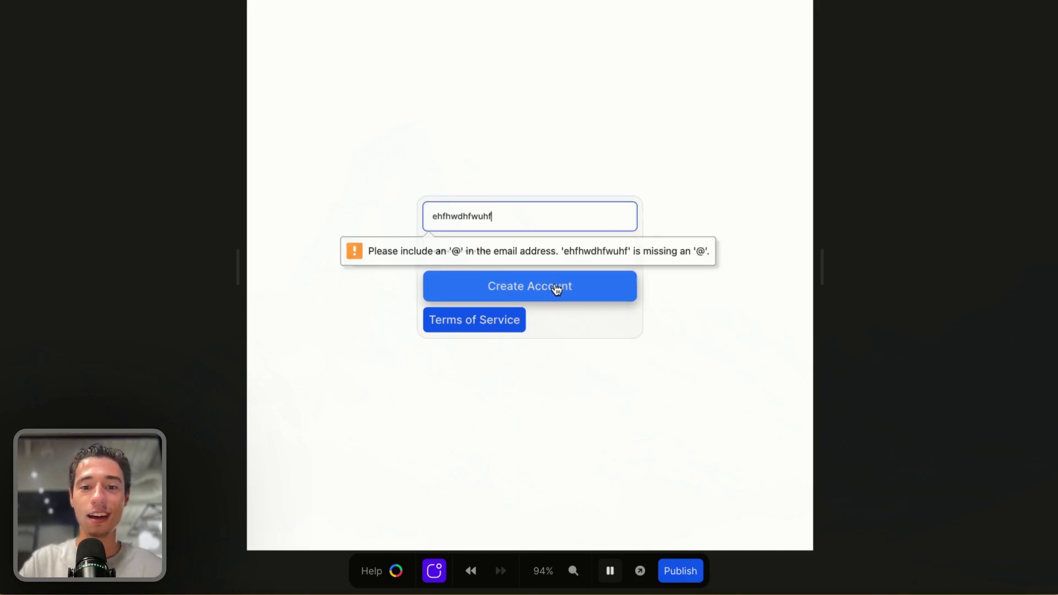
left_click(561, 290)
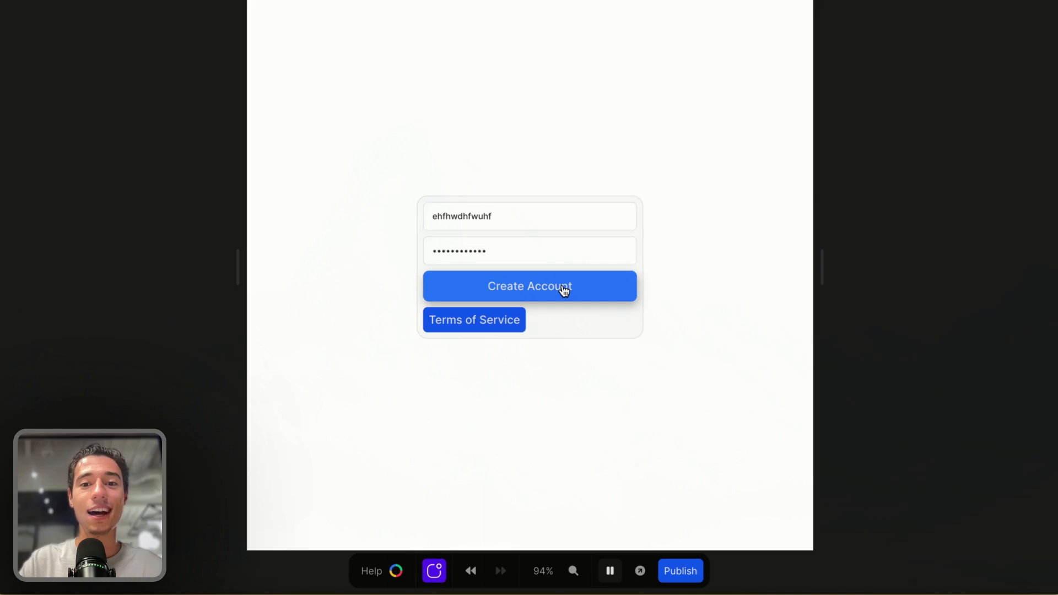
left_click(565, 288)
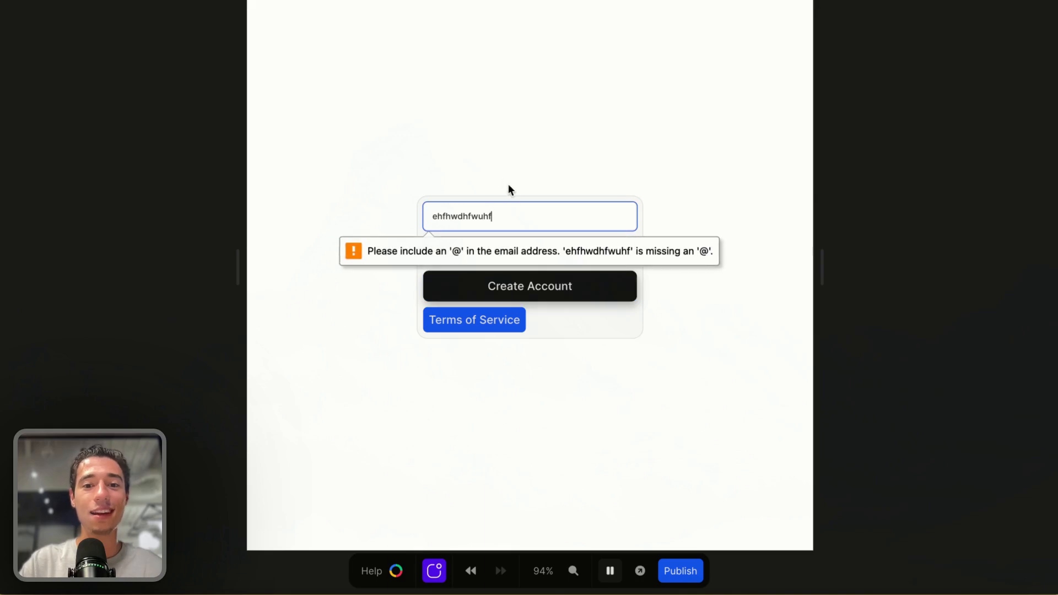
left_click(555, 302)
Replace the email with a valid address, clear the password, and try Create Account
double_click(498, 217)
key("BackSpace")
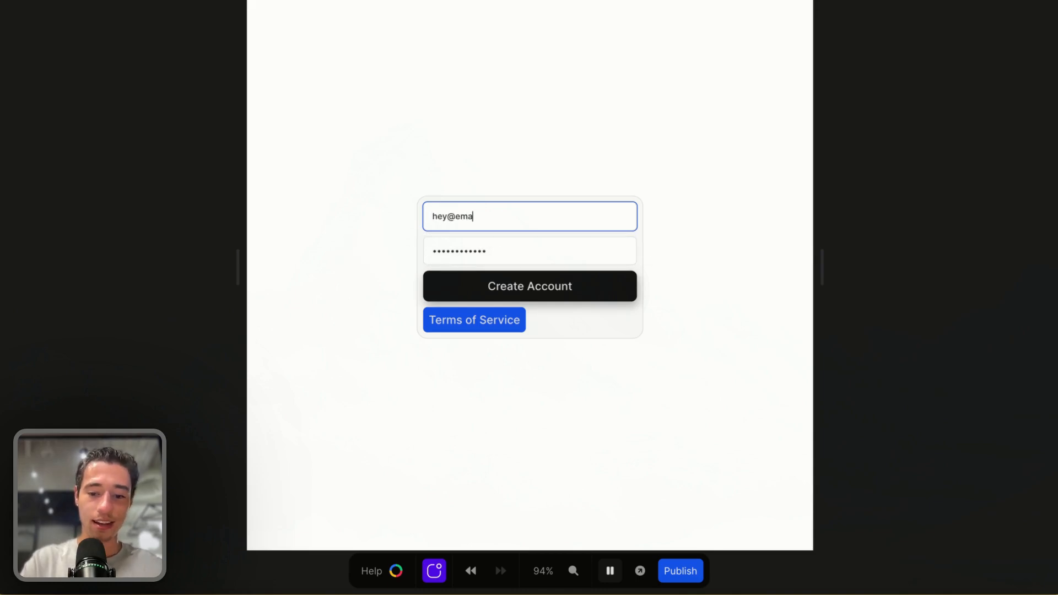
double_click(486, 248)
key("BackSpace")
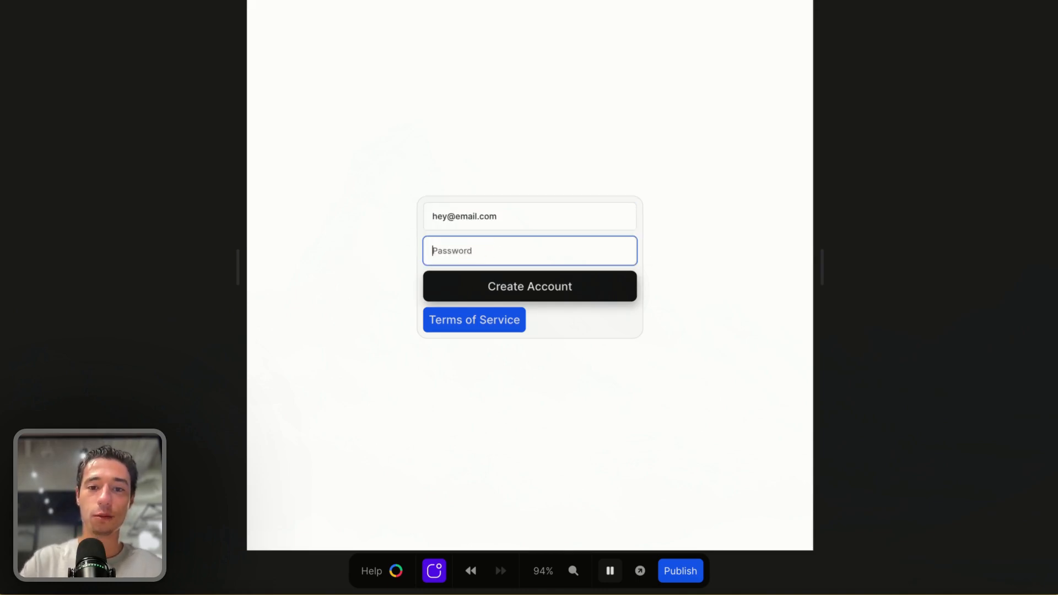
left_click(734, 241)
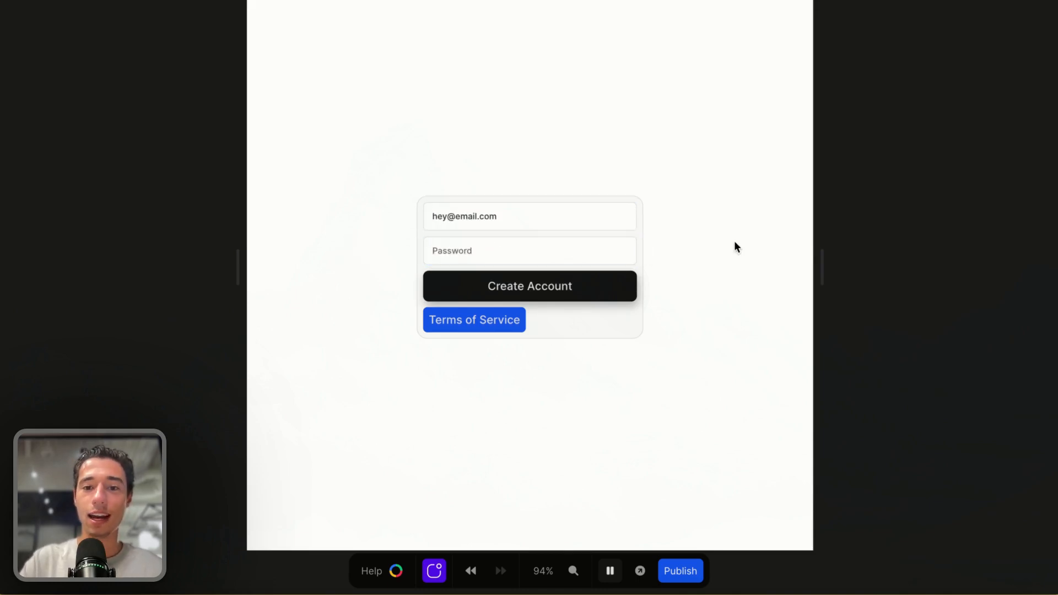
Enter a password and submit the form with Create Account
left_click(508, 257)
type("•")
left_click(581, 286)
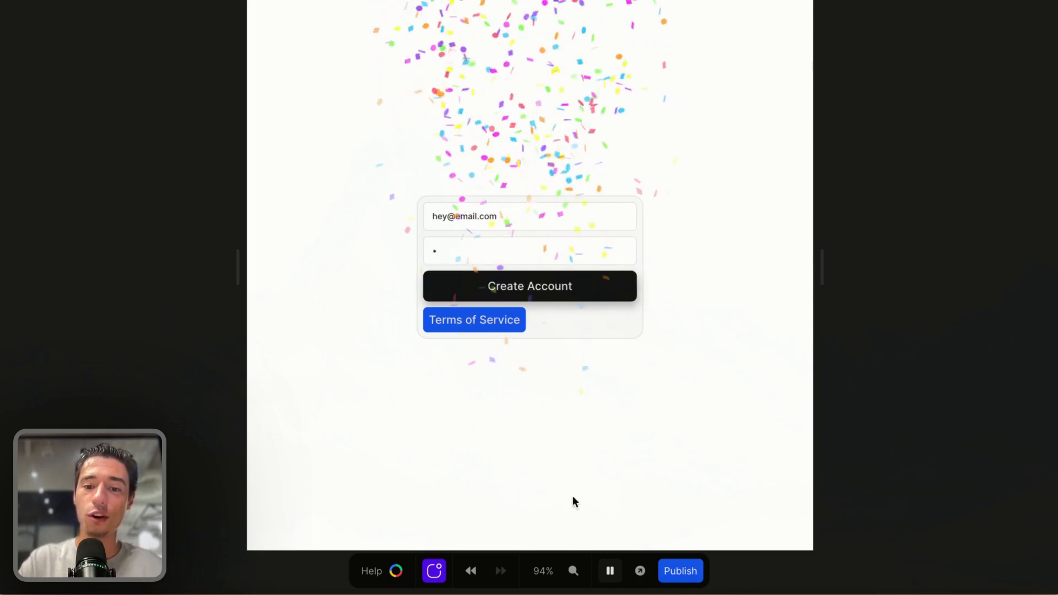
Restart the preview, fill the password, submit the form again, and stop the preview
left_click(610, 571)
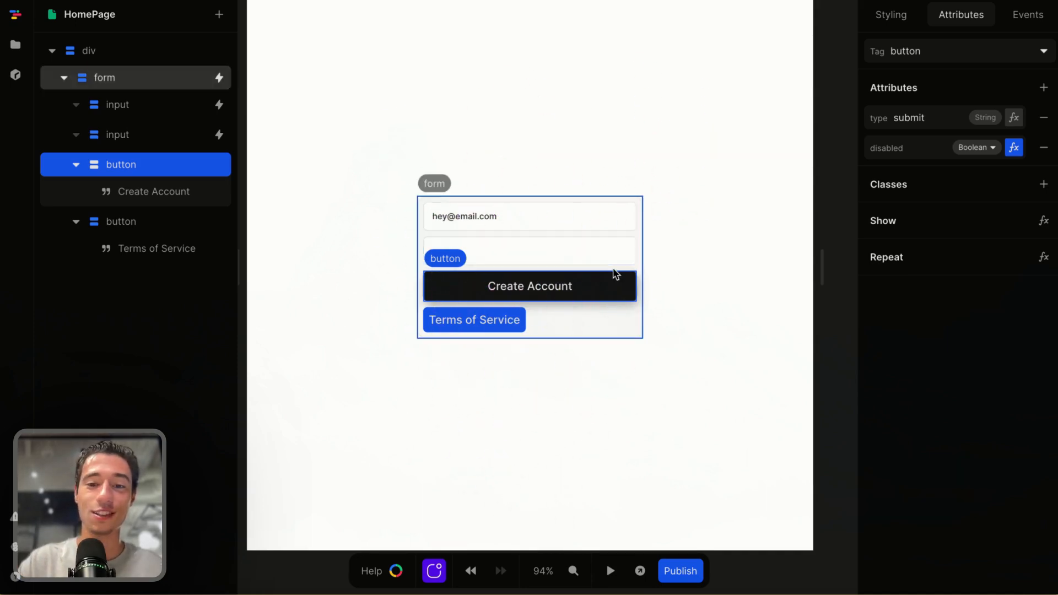
left_click(682, 263)
left_click(610, 571)
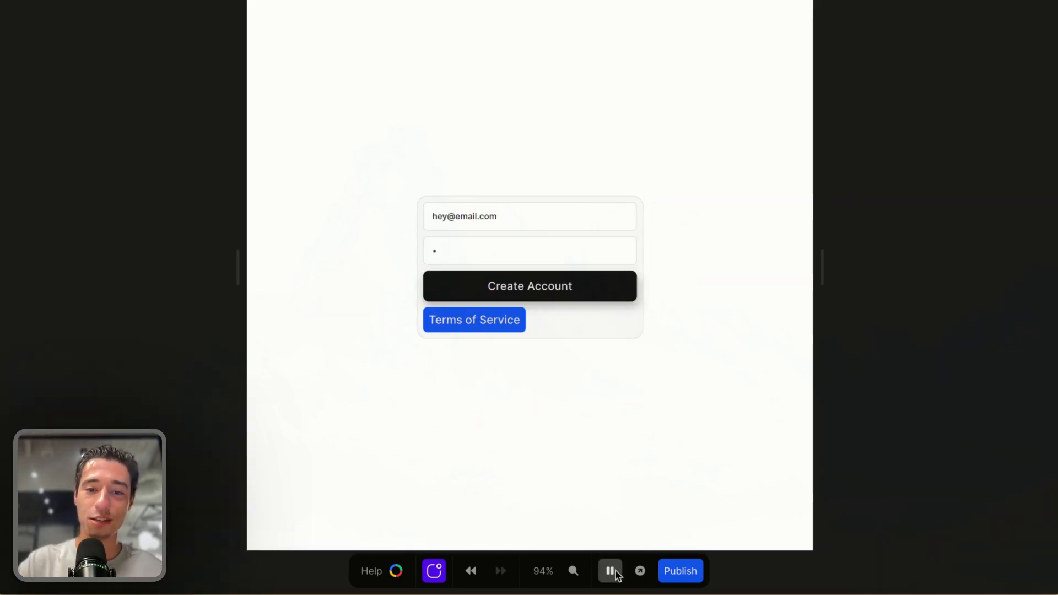
left_click(511, 249)
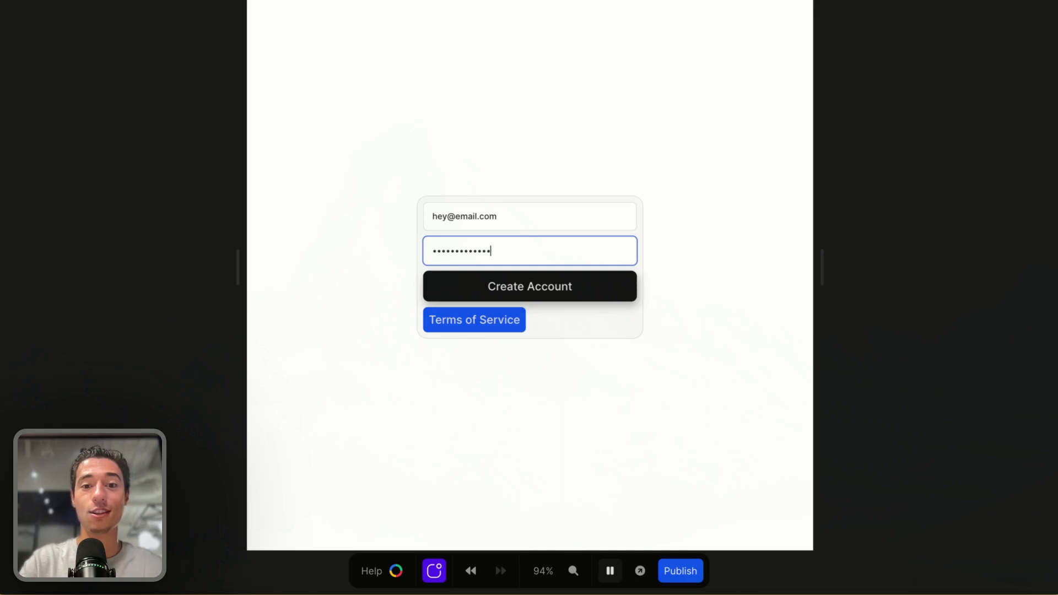
left_click(553, 289)
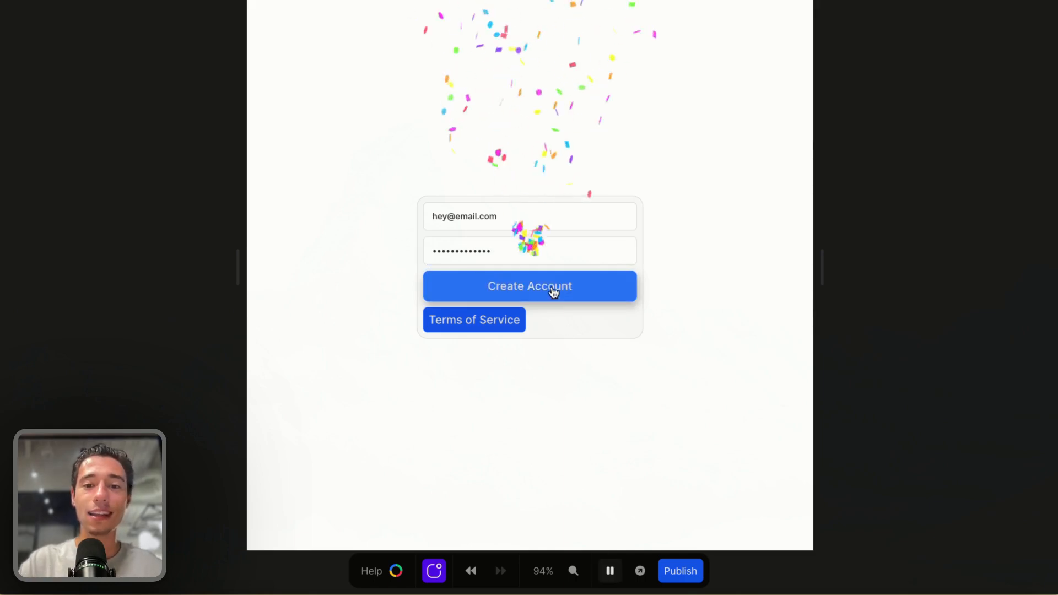
left_click(610, 570)
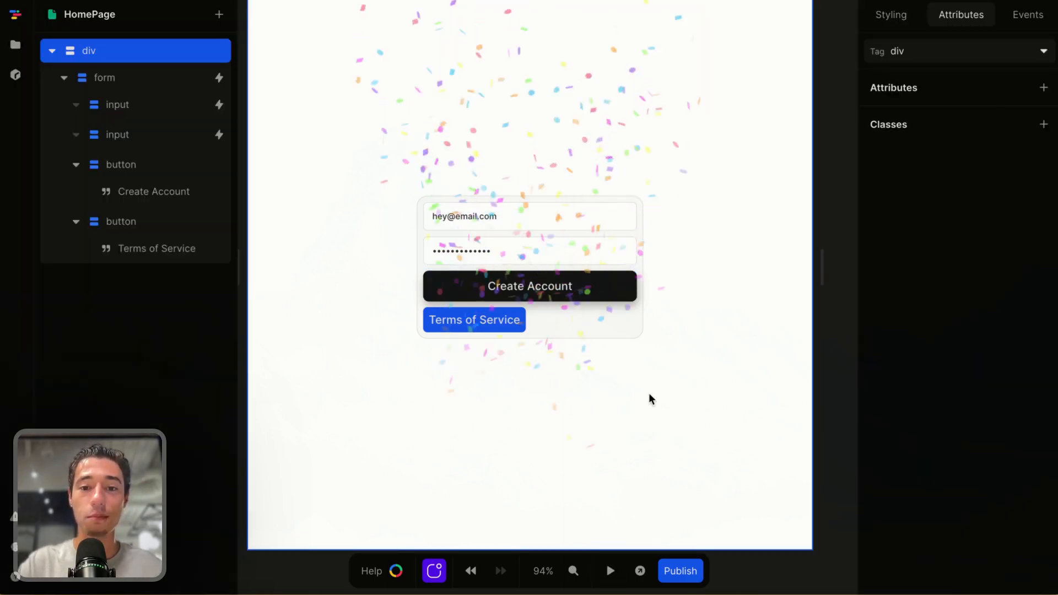
Preview again and clear both the email and password fields to check the Create Account button
left_click(540, 254)
left_click(610, 571)
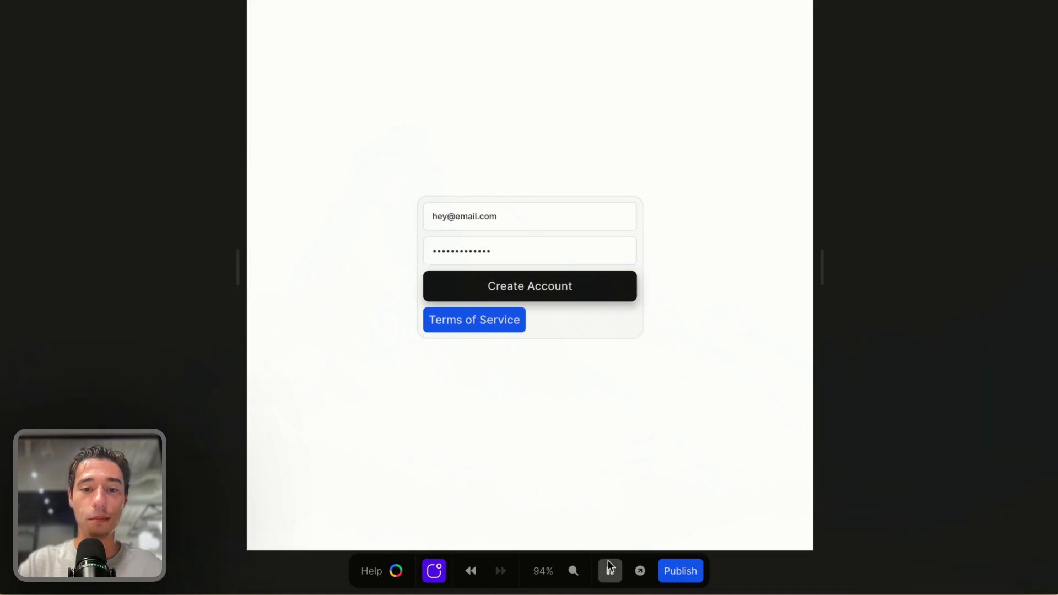
double_click(529, 252)
key("BackSpace")
double_click(513, 205)
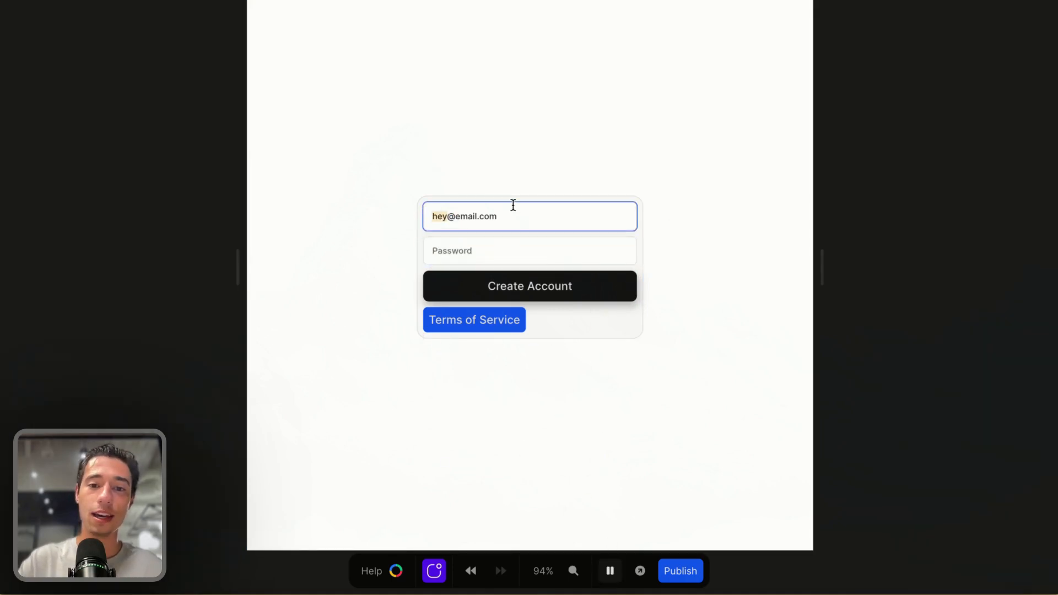
triple_click(507, 206)
key("BackSpace")
left_click(570, 392)
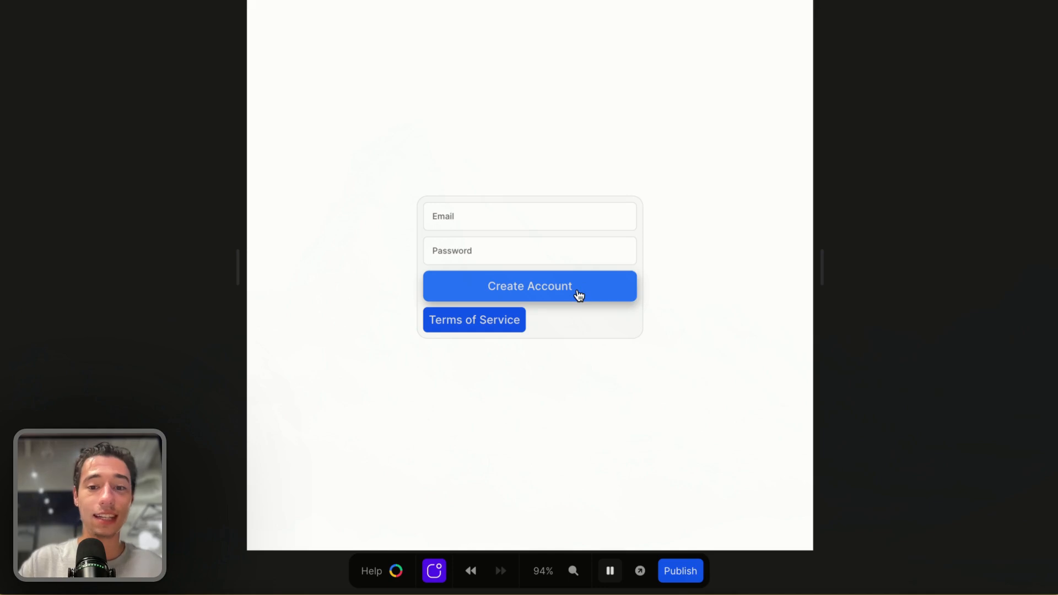
Add a Disabled pseudo-class style variant to the Create Account button
left_click(610, 571)
left_click(611, 292)
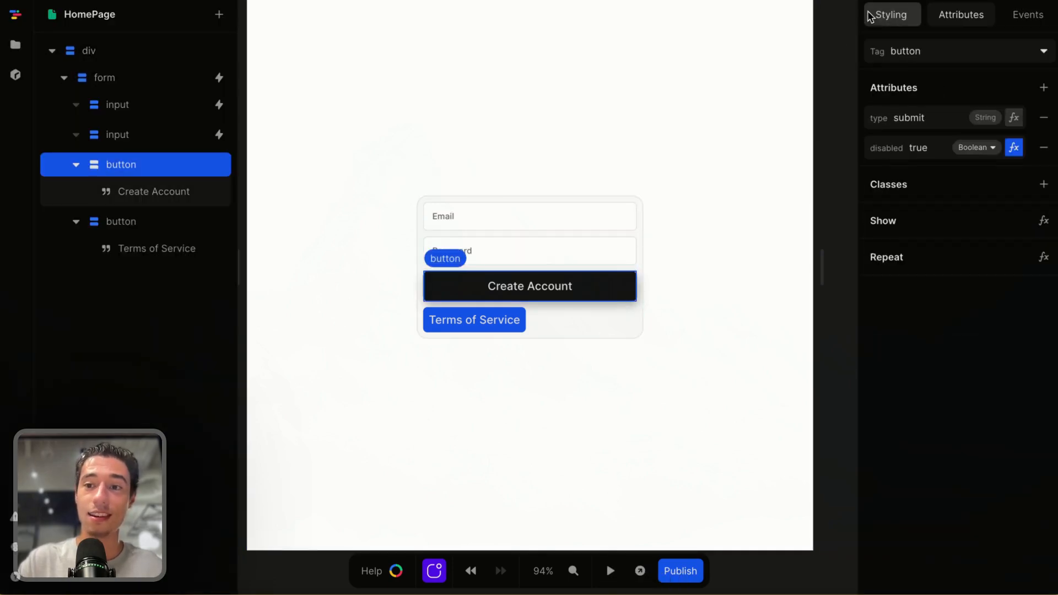
left_click(882, 20)
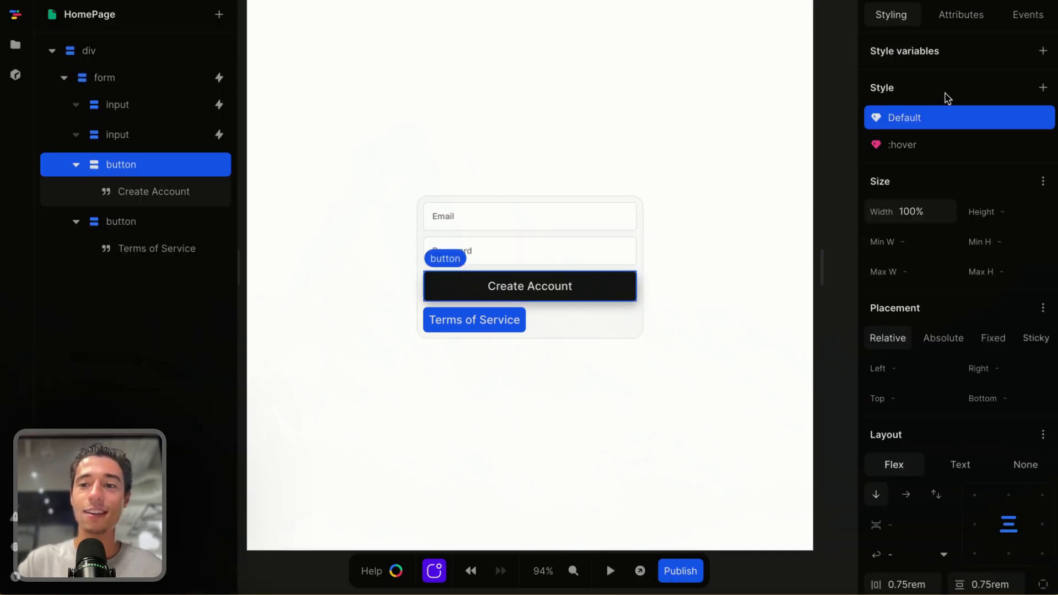
left_click(1043, 88)
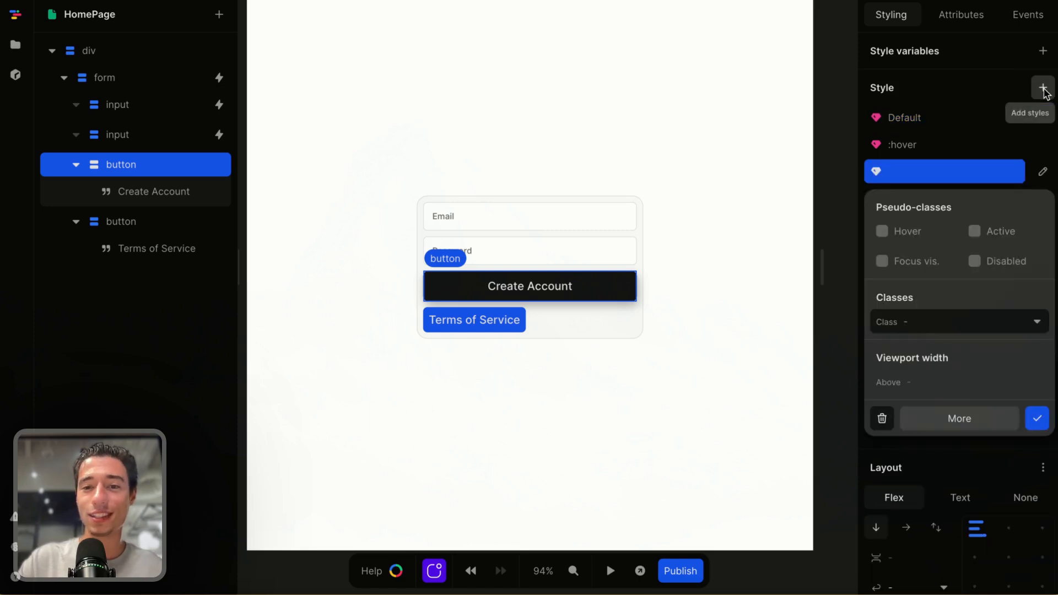
left_click(974, 261)
left_click(1037, 417)
Set the disabled style's opacity to 0.5
scroll(1000, 367, "down", 10)
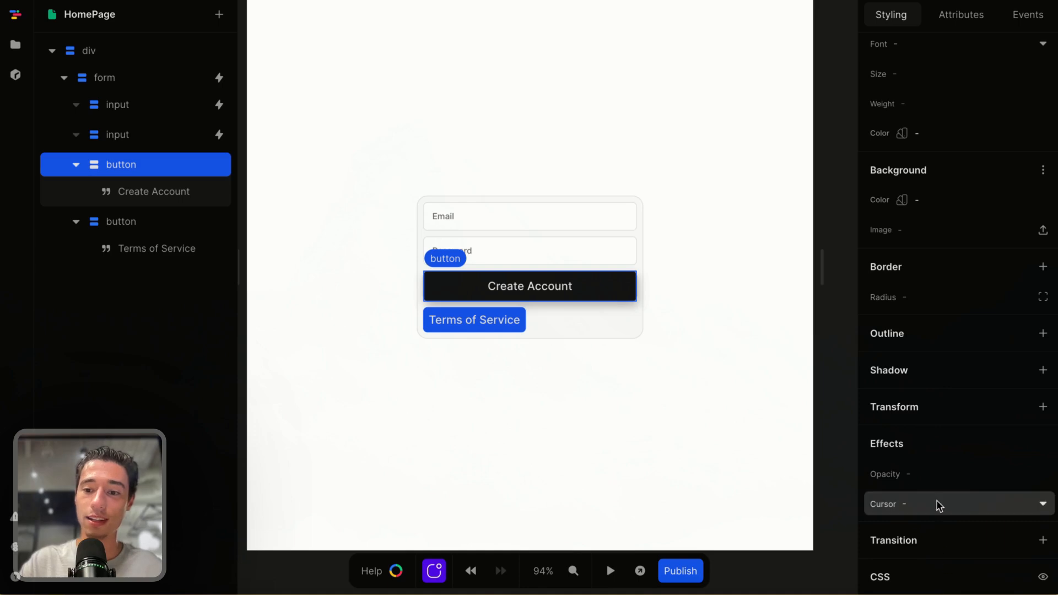
left_click(937, 473)
type("0.5")
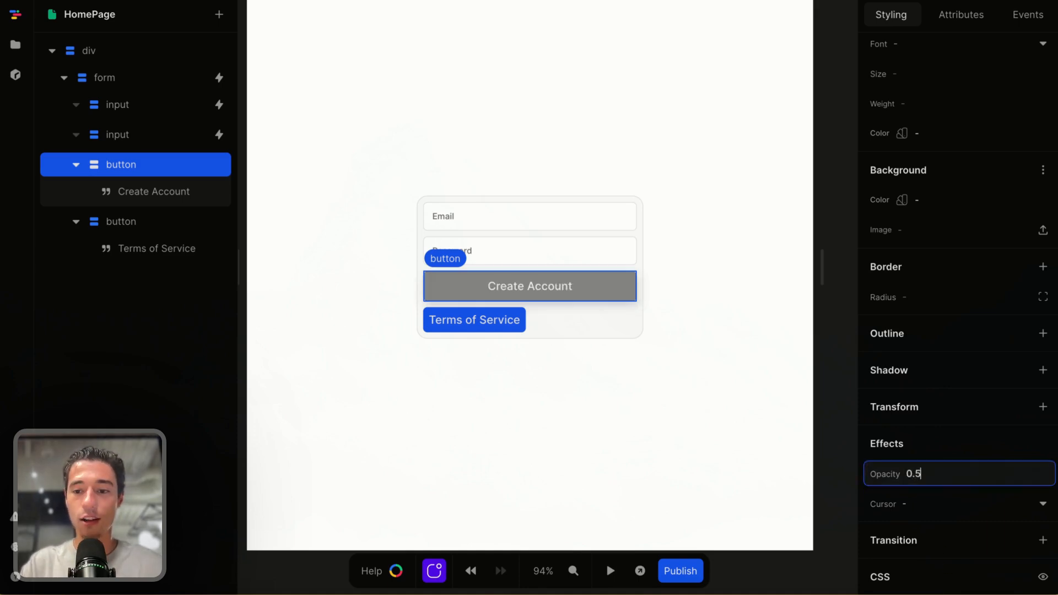
left_click(716, 398)
Preview the page and fill in the email field with a sample address
left_click(609, 571)
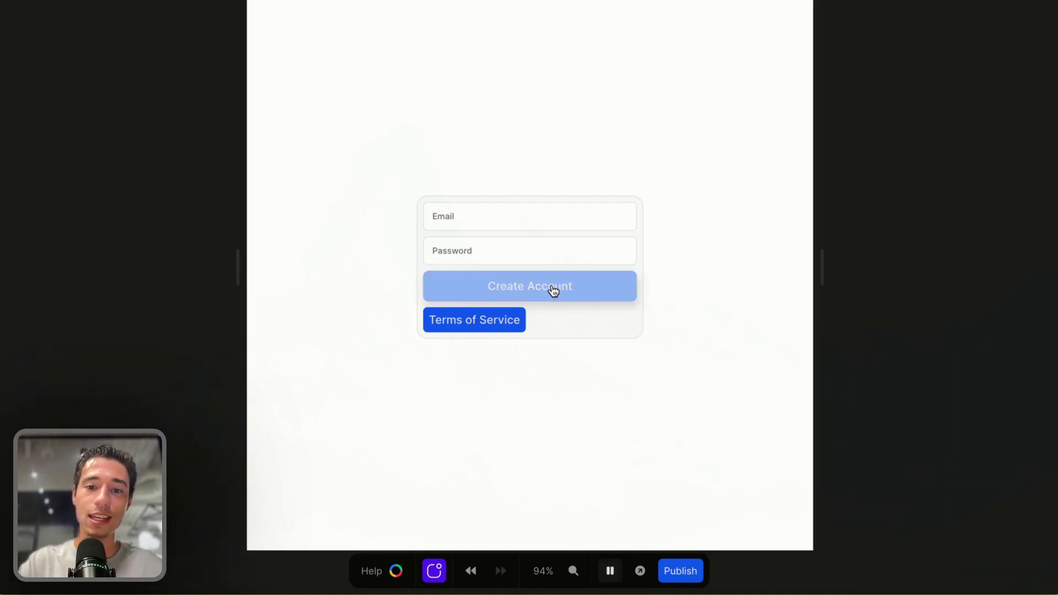
left_click(478, 224)
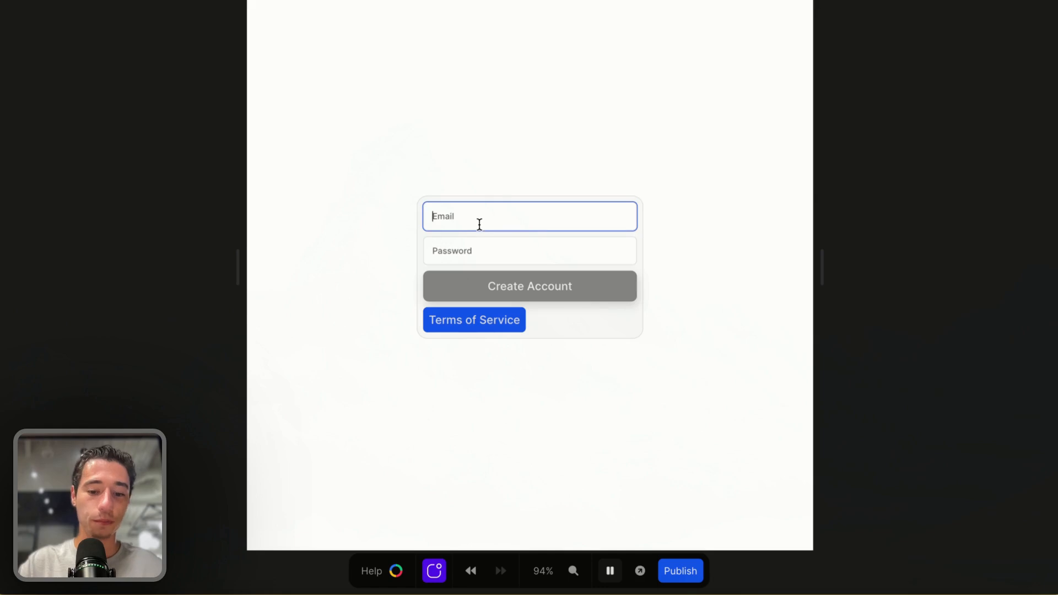
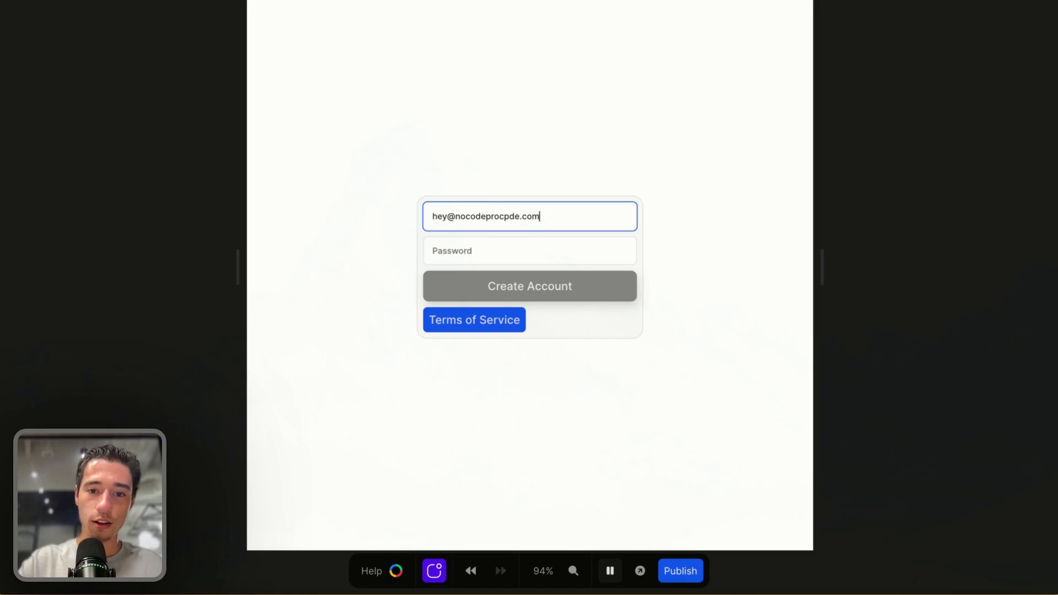
Type and delete a password character several times, then try Create Account with an empty password
left_click(493, 242)
type("p")
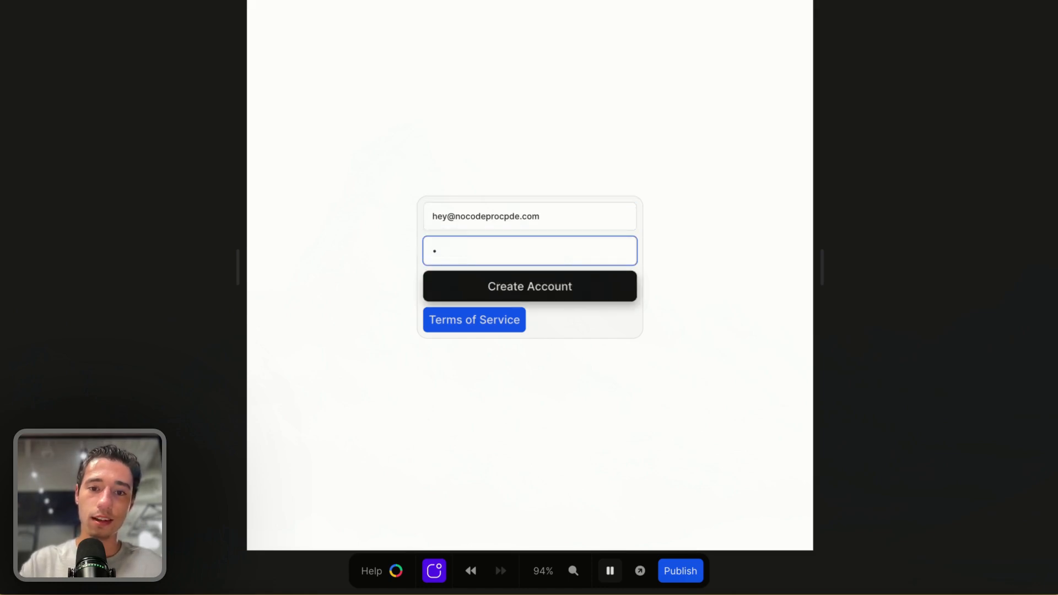
key("BackSpace")
type("p")
key("BackSpace")
type("p")
key("BackSpace")
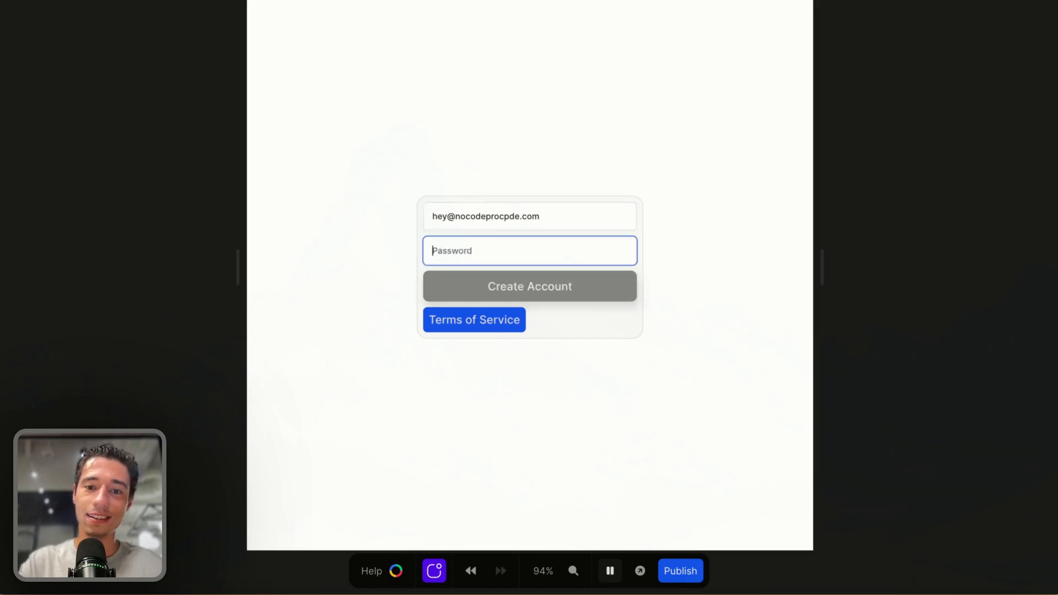
type("p")
key("BackSpace")
type("p")
key("BackSpace")
left_click(564, 300)
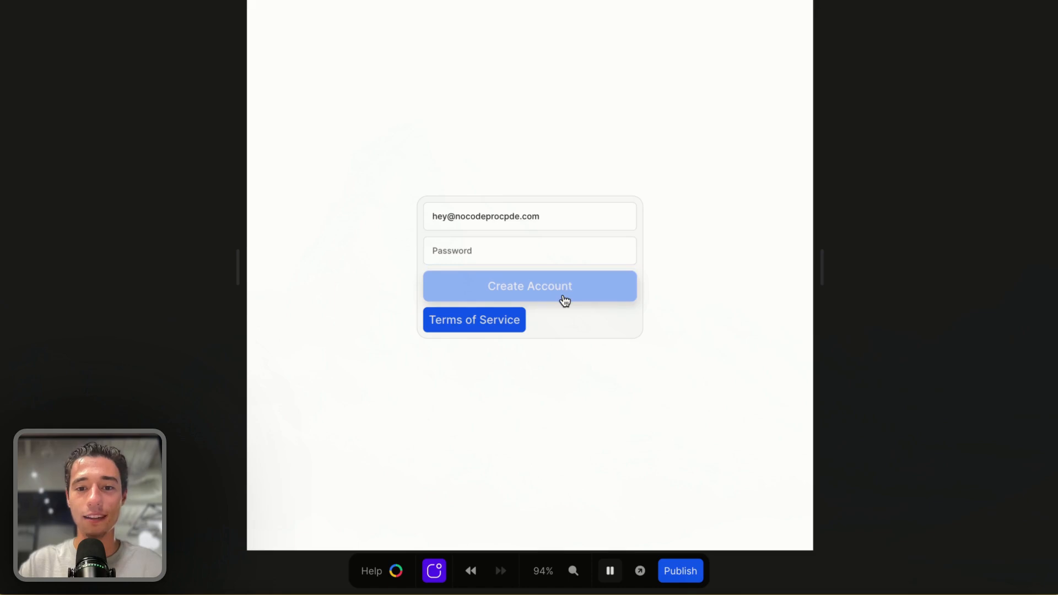
Enter a password character and submit the form with Create Account
left_click(508, 260)
type("p")
left_click(526, 300)
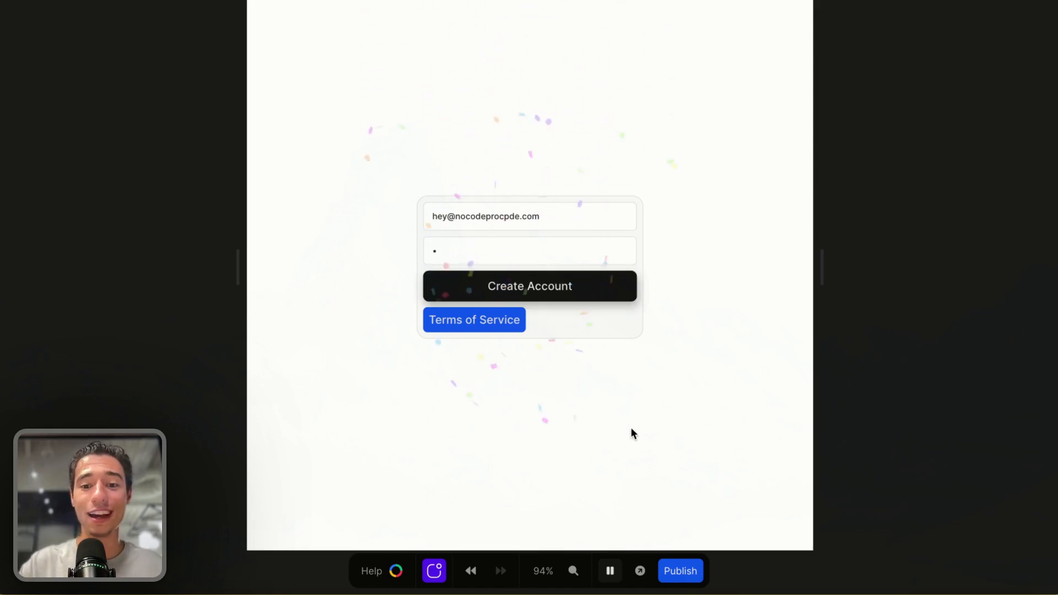
Leave the preview and select the Create Account button's text element
left_click(610, 572)
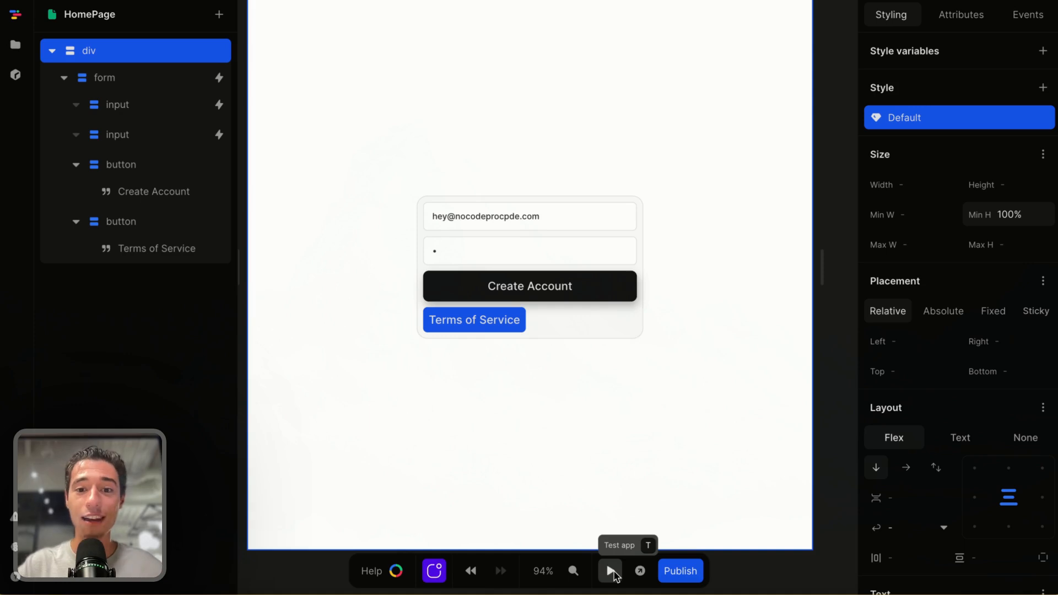
left_click(568, 287)
left_click(560, 282)
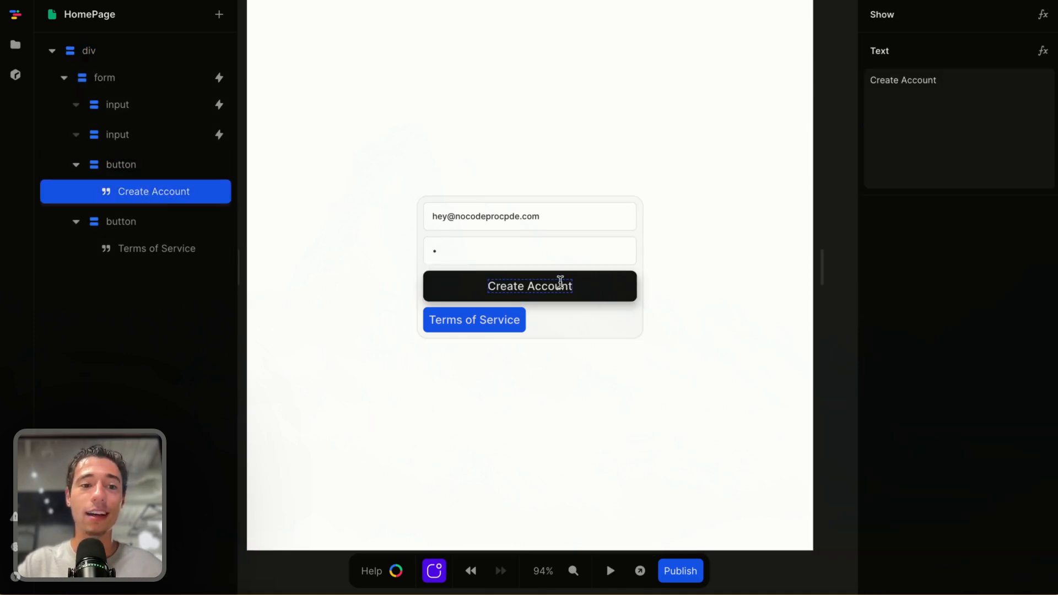
Open the form's submit event workflow and browse the actions that can be inserted after Prevent Default
left_click(598, 281)
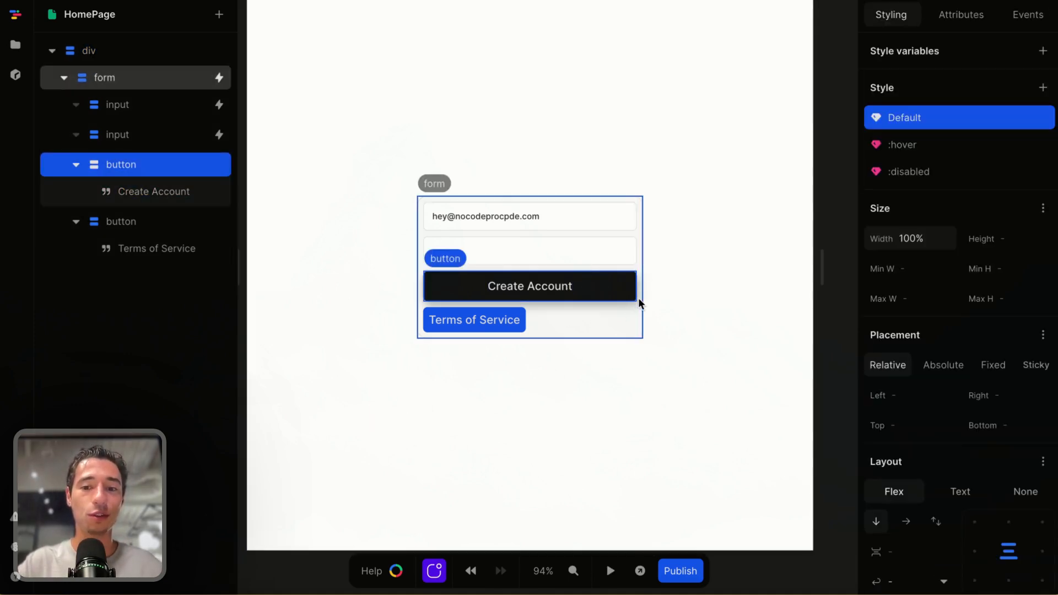
left_click(630, 317)
left_click(1028, 15)
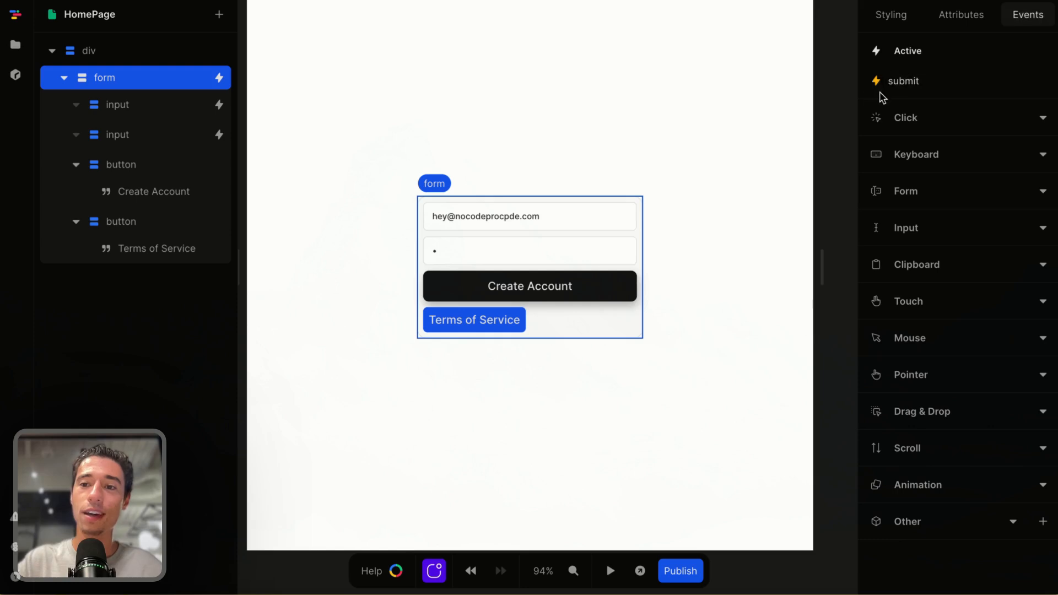
left_click(912, 80)
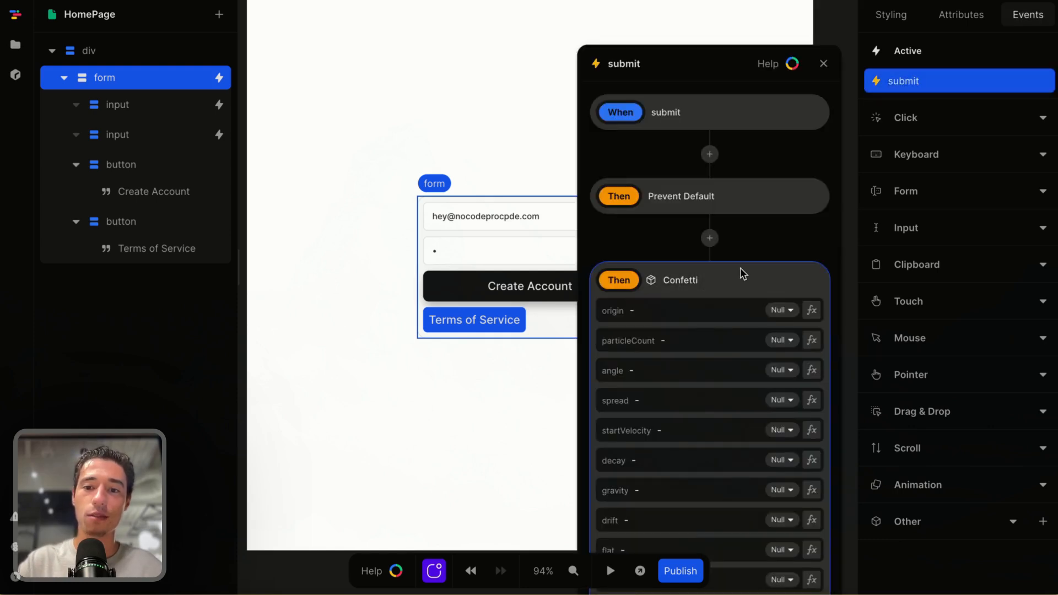
left_click(709, 238)
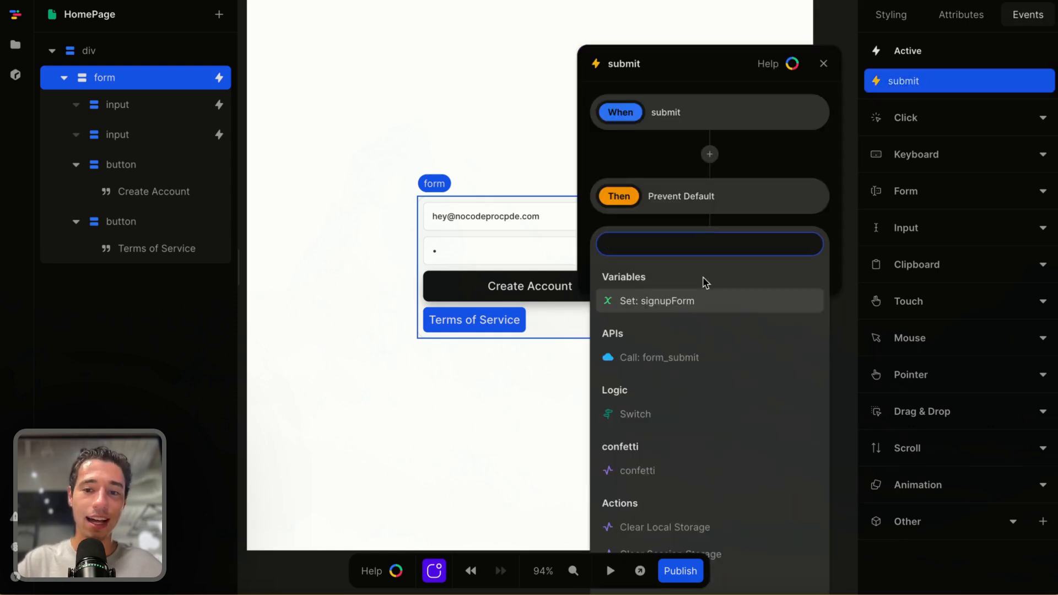
left_click(692, 354)
left_click(695, 417)
left_click(844, 115)
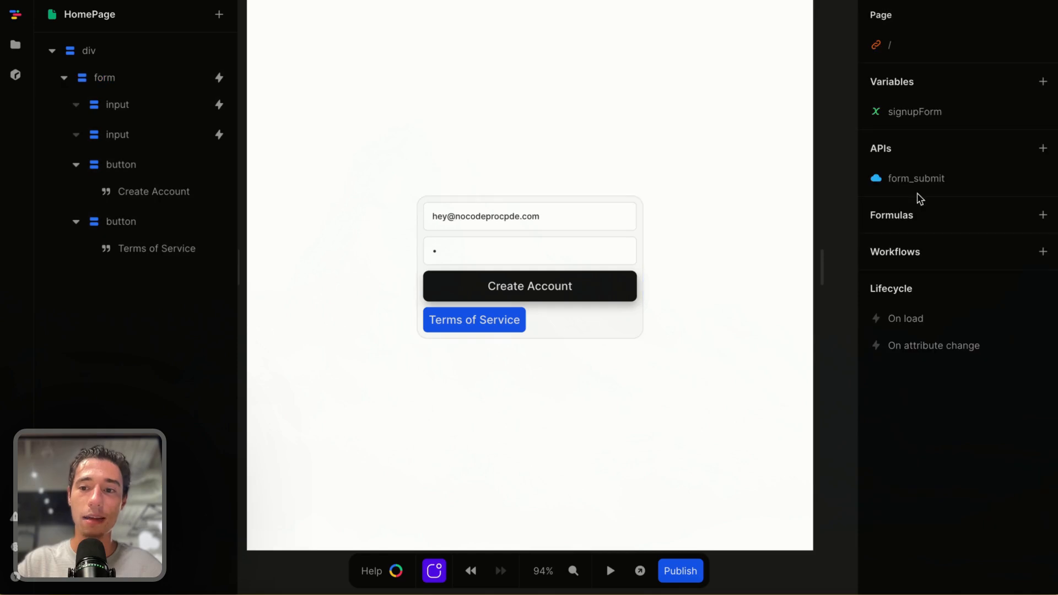
Open the form_submit API's body formula and feed the email key from the signupForm variable's email
left_click(930, 180)
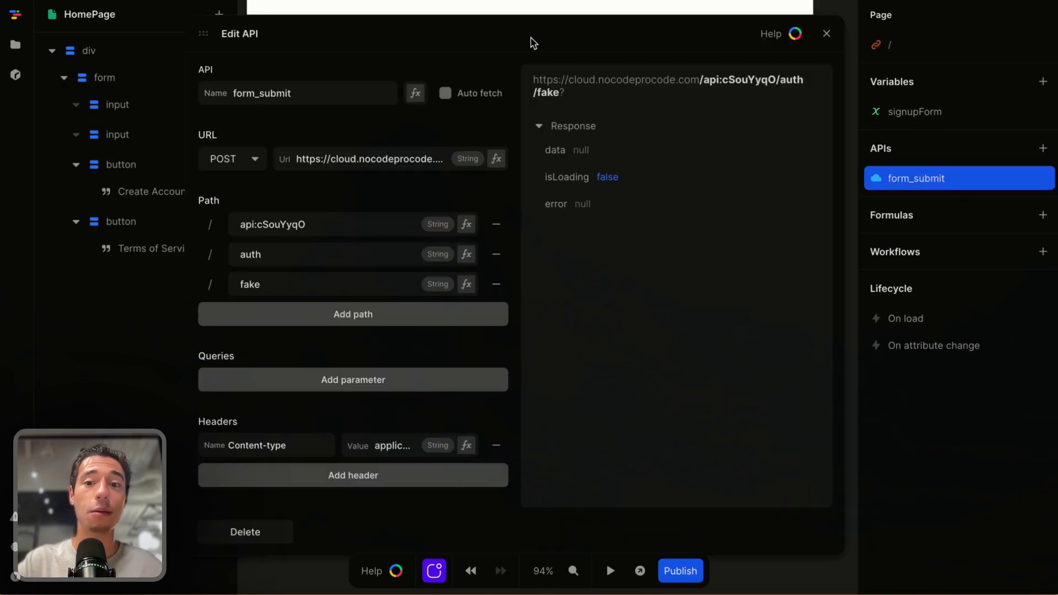
scroll(322, 410, "down", 5)
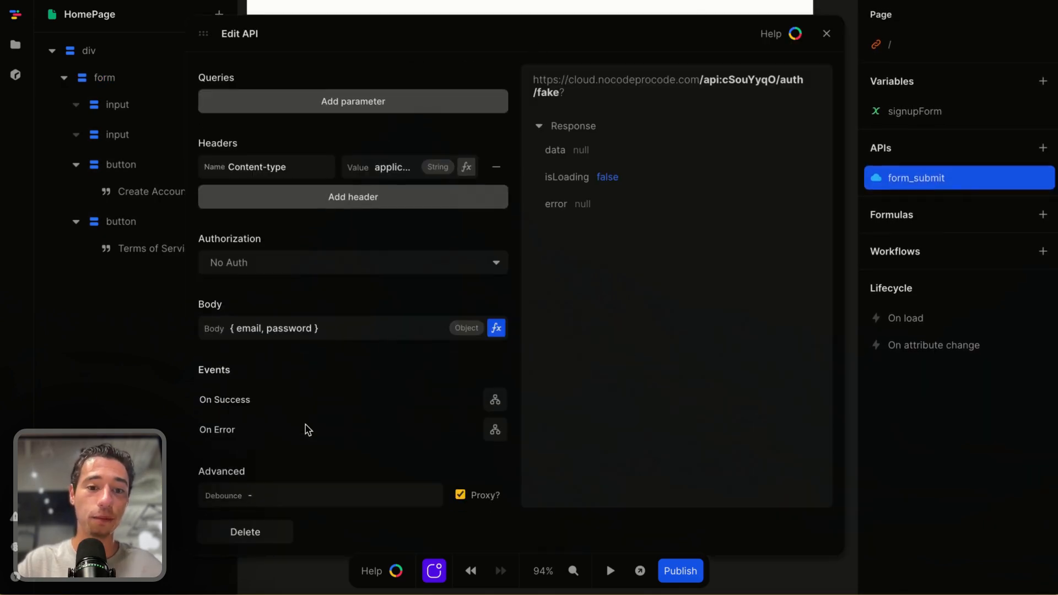
left_click(494, 328)
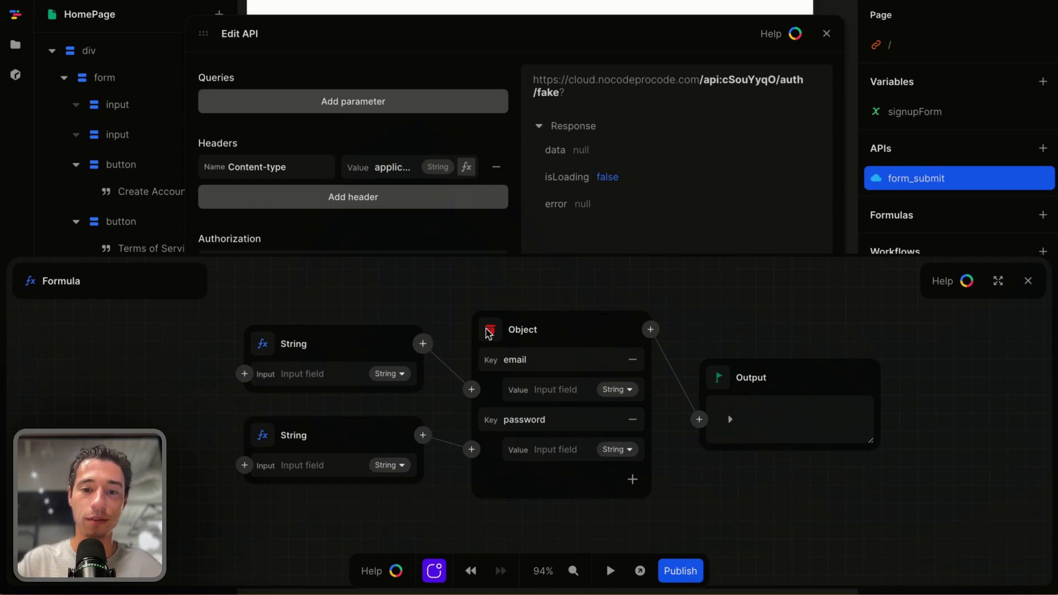
double_click(548, 359)
double_click(553, 419)
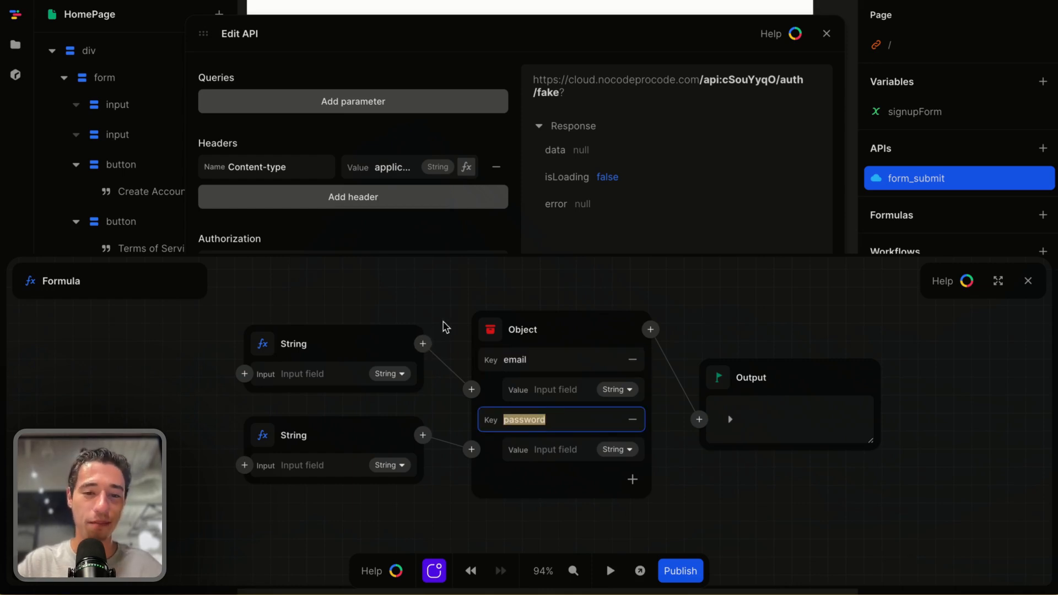
scroll(385, 327, "down", 1)
left_click(419, 330)
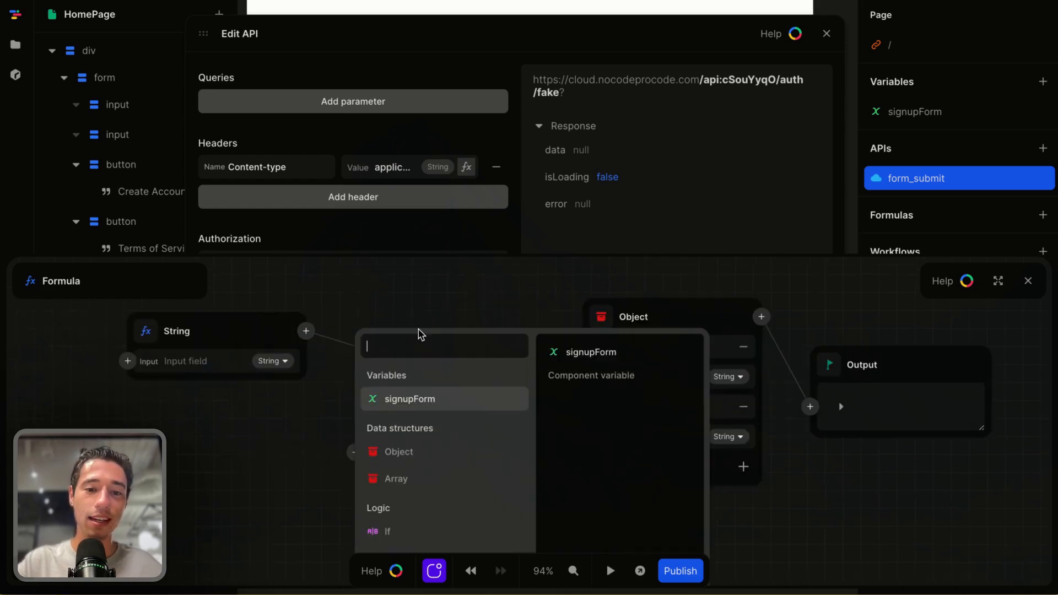
left_click(426, 408)
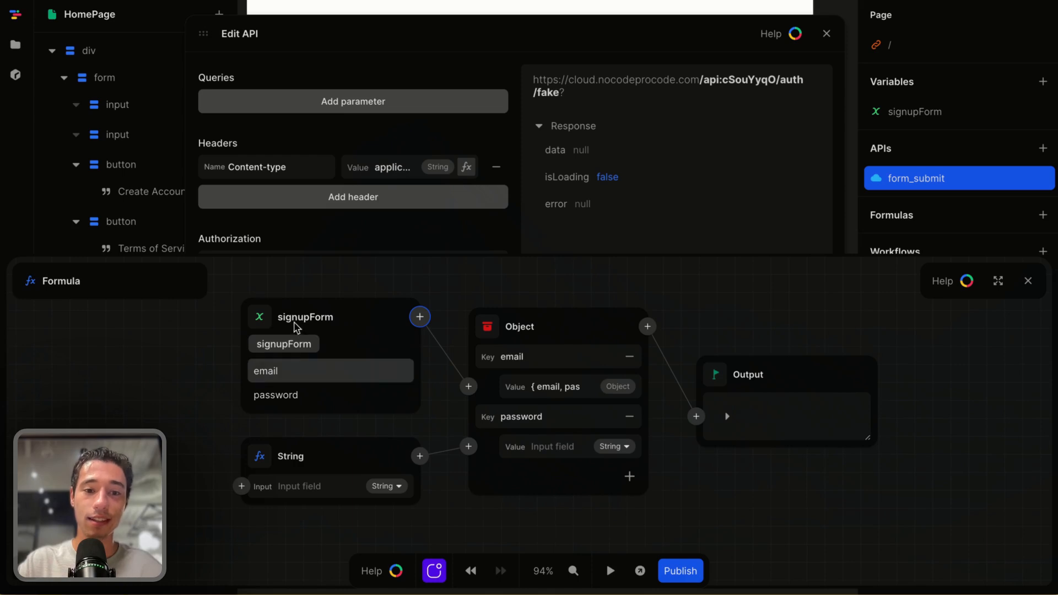
left_click(282, 374)
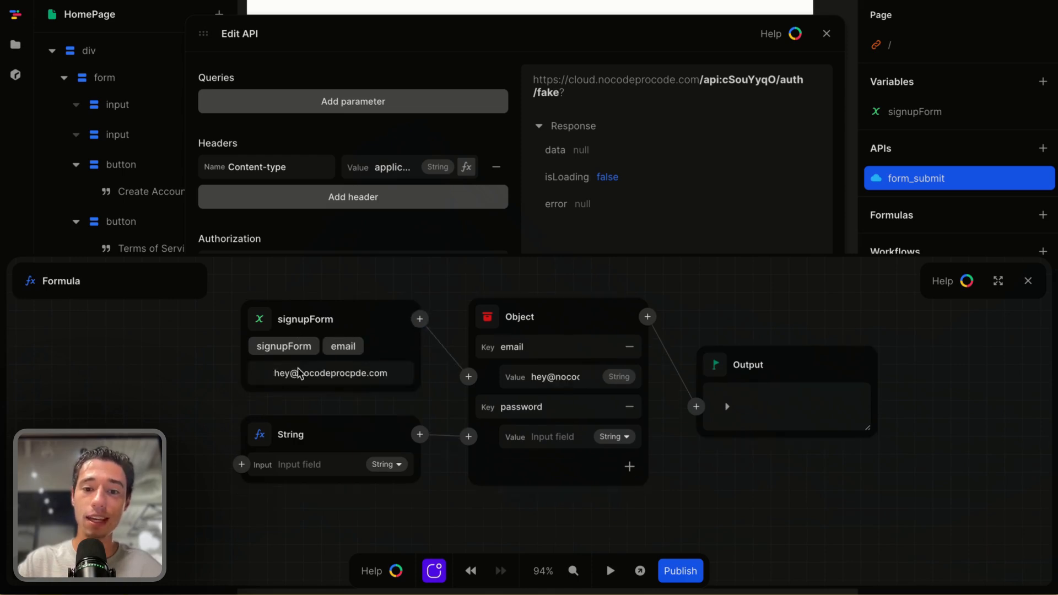
Feed the password key from signupForm's password and close the formula editor
left_click(260, 434)
left_click(276, 395)
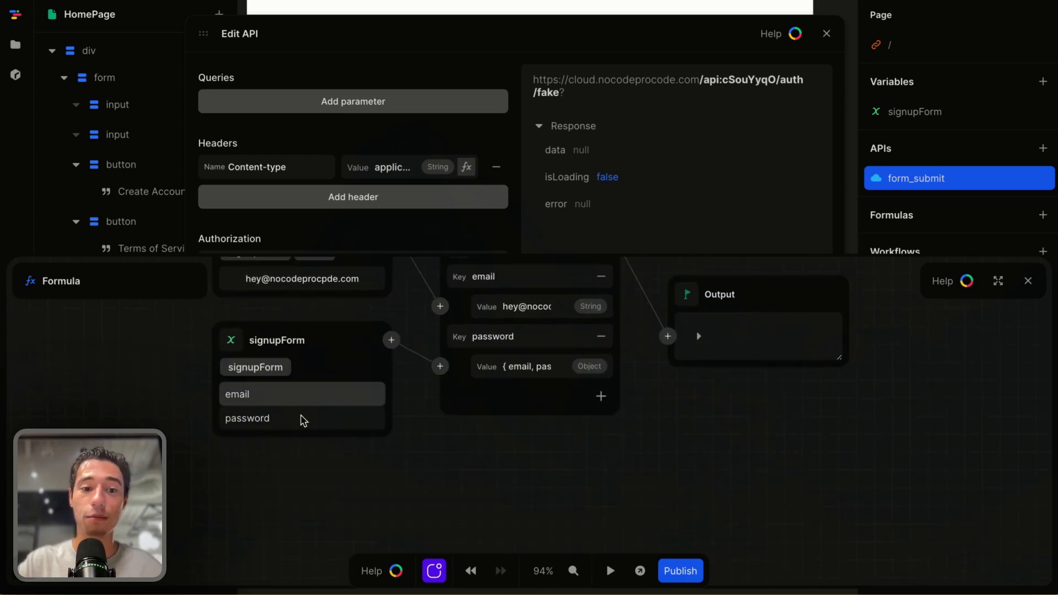
left_click(248, 418)
left_click(1028, 282)
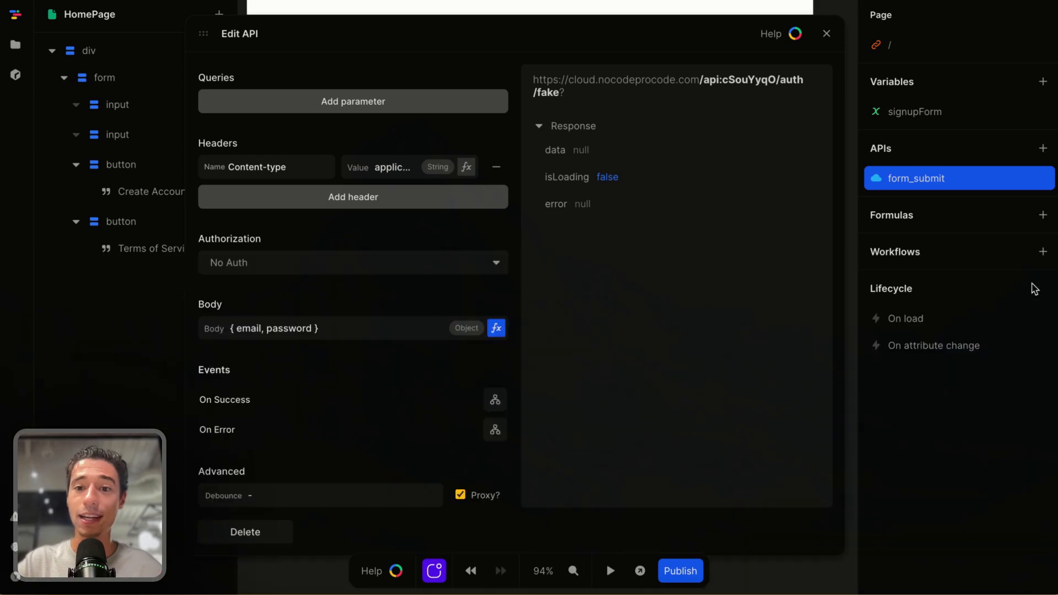
Review the API's name and URL settings, then close the Edit API dialog
scroll(496, 222, "up", 5)
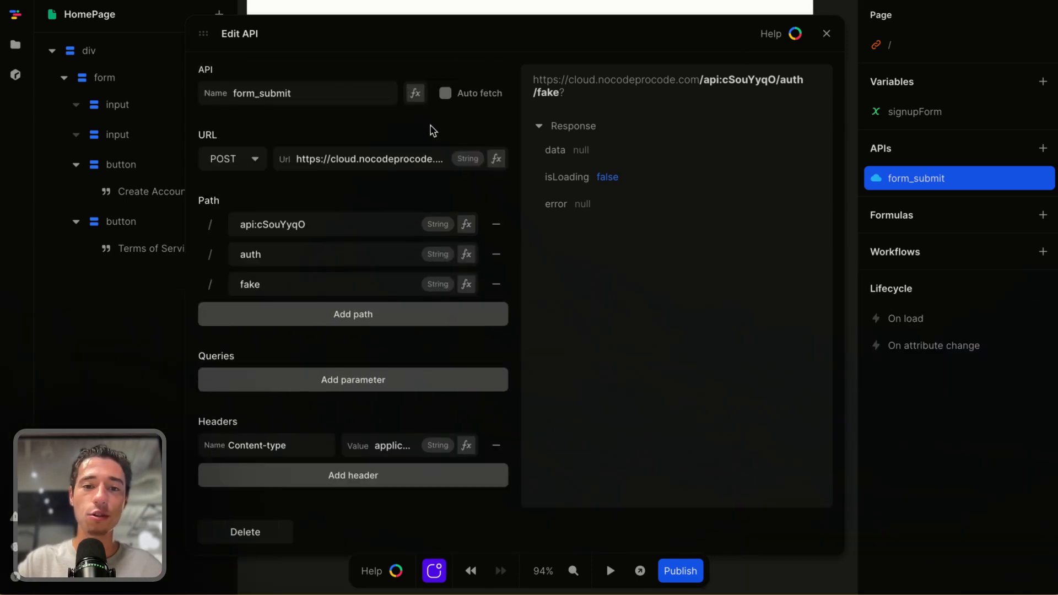
left_click(443, 95)
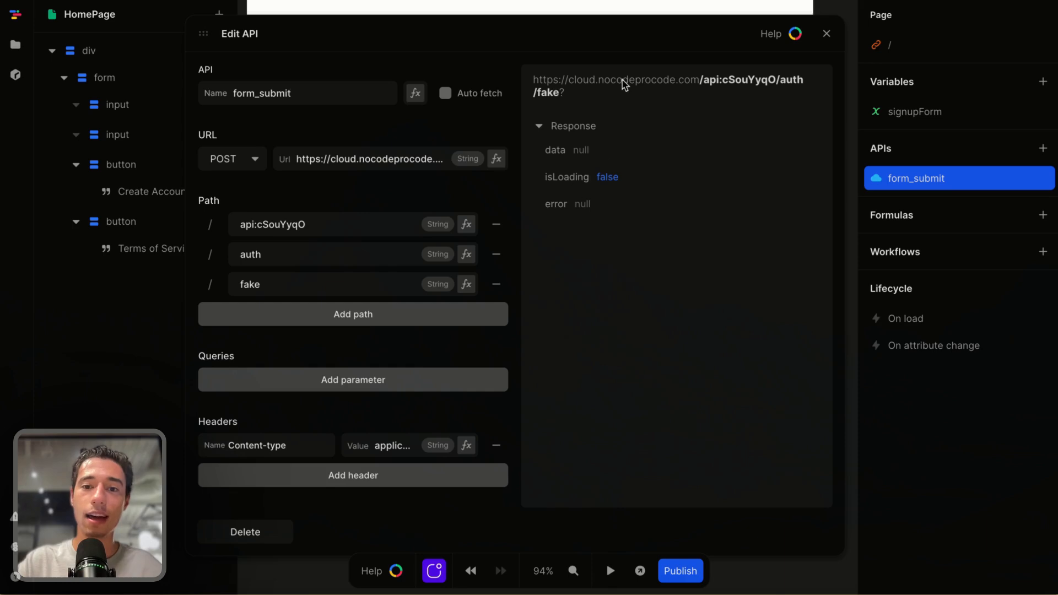
left_click(826, 34)
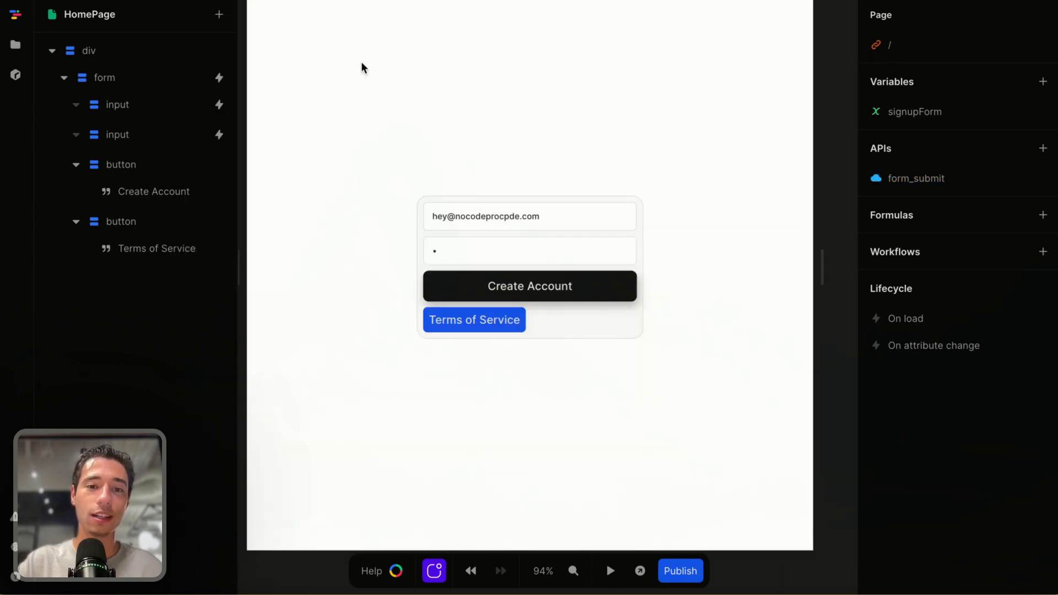
Switch to Xano and add a text response of success to the /auth/fake endpoint
left_click(58, 272)
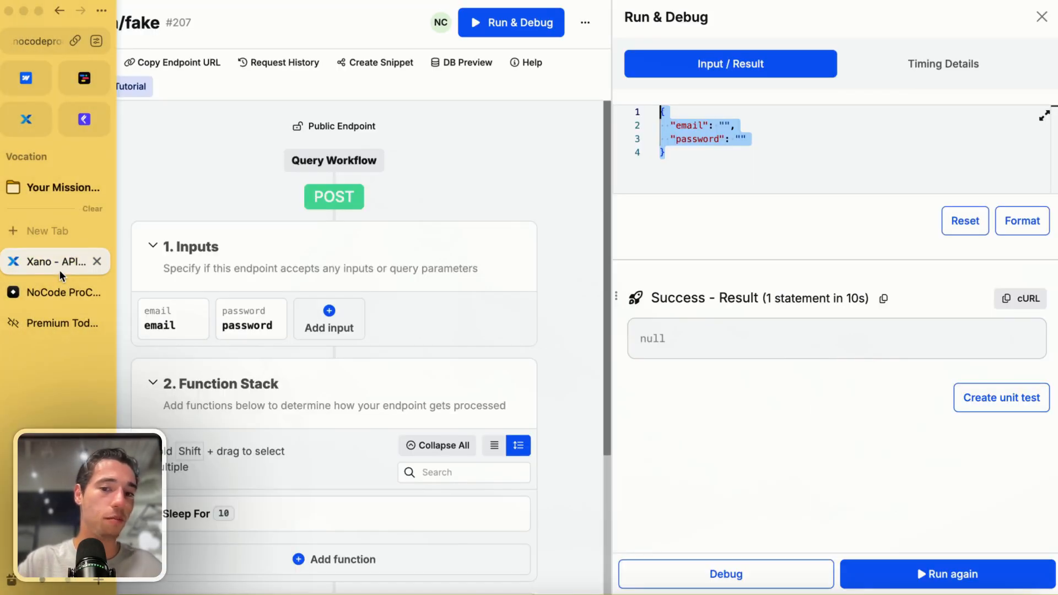
scroll(347, 522, "down", 3)
left_click(494, 498)
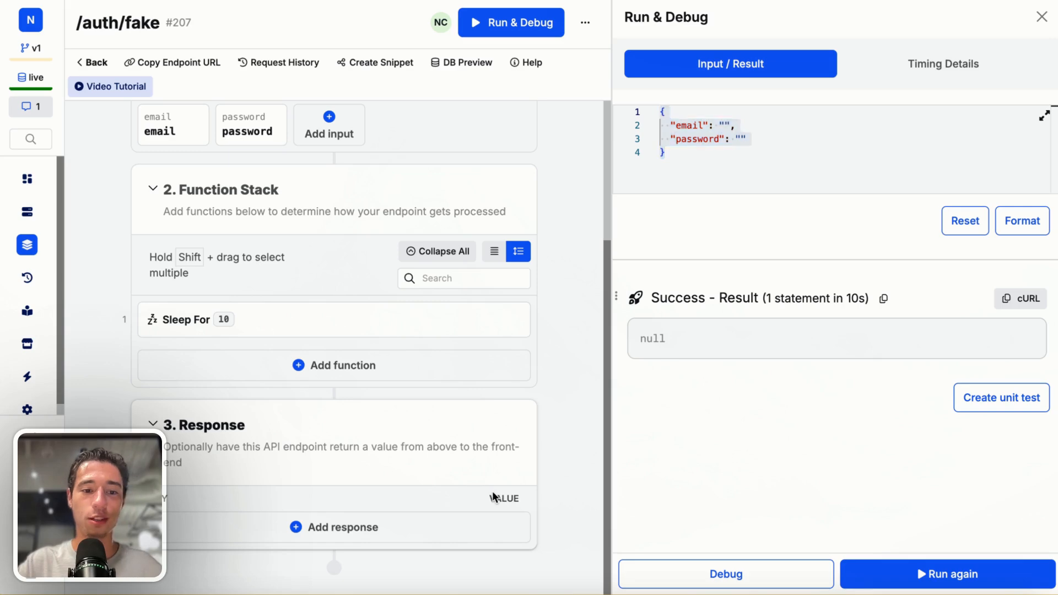
left_click(414, 537)
left_click(804, 139)
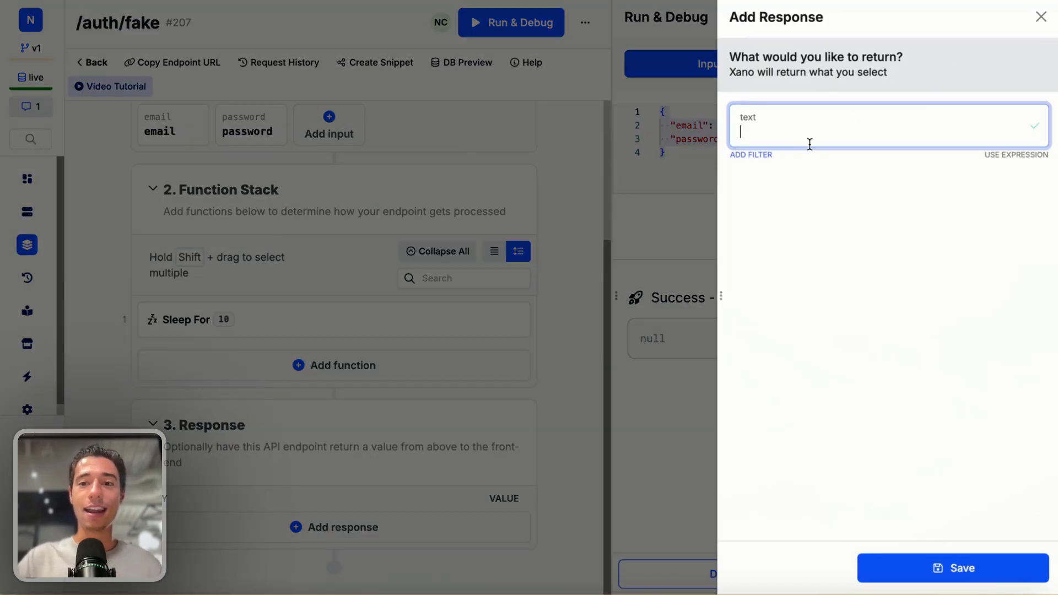
type("su")
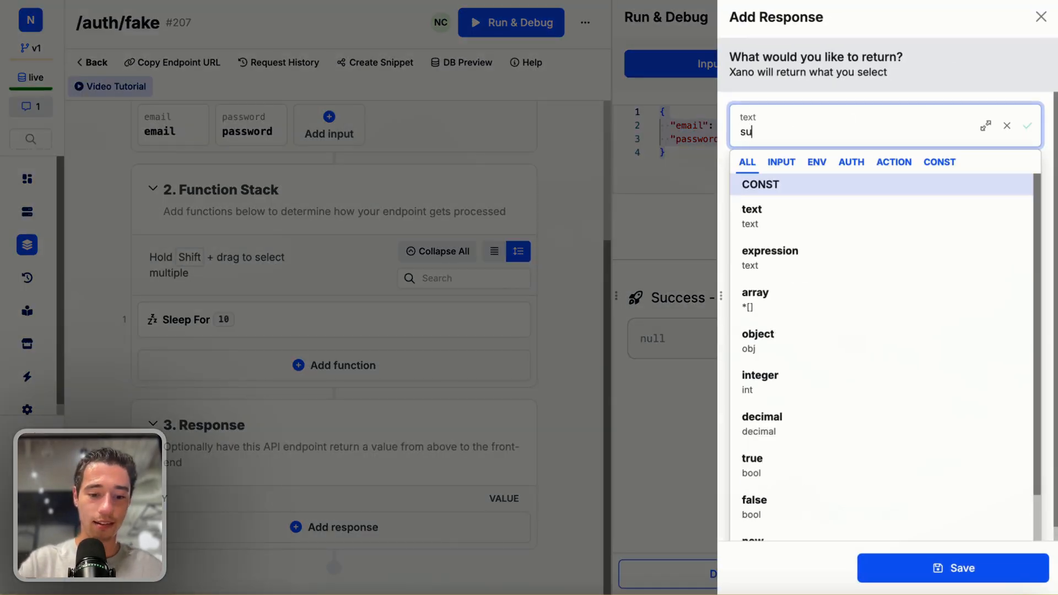
type("ccess")
left_click(922, 51)
left_click(926, 568)
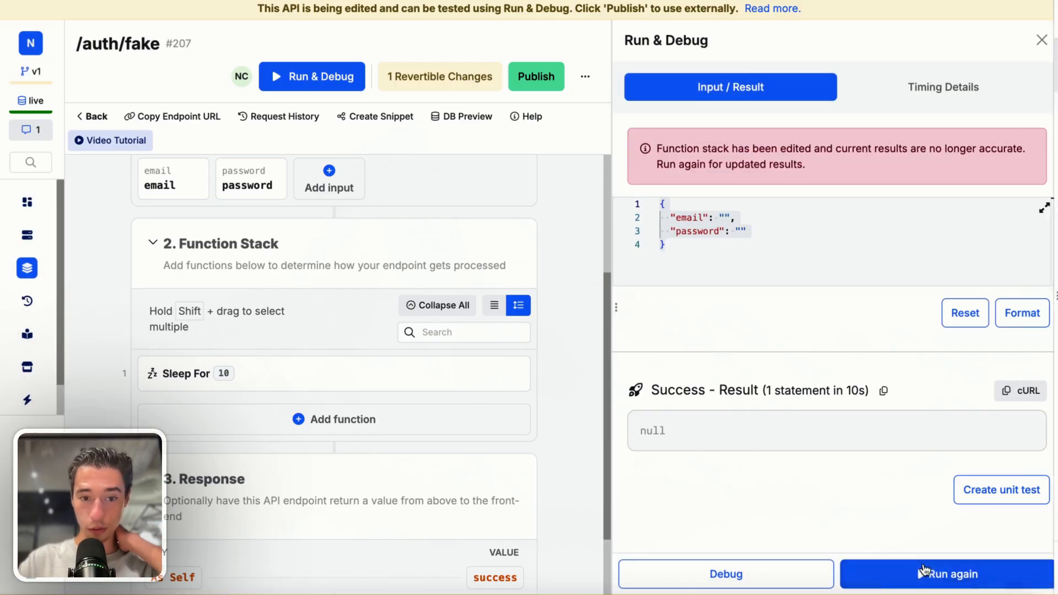
Publish the endpoint changes and run the endpoint again
left_click(535, 80)
left_click(888, 568)
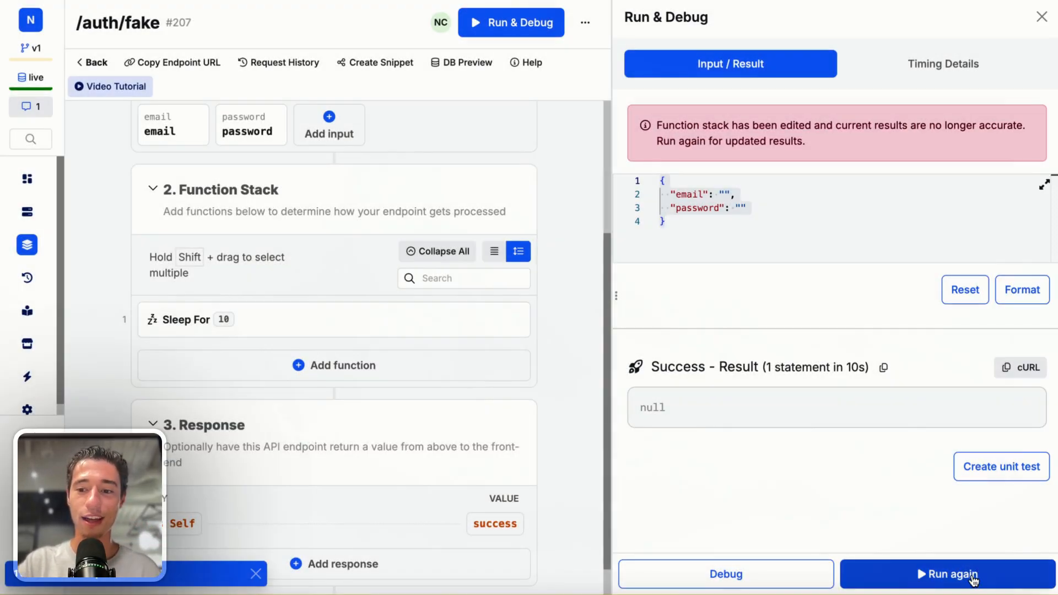
left_click(970, 579)
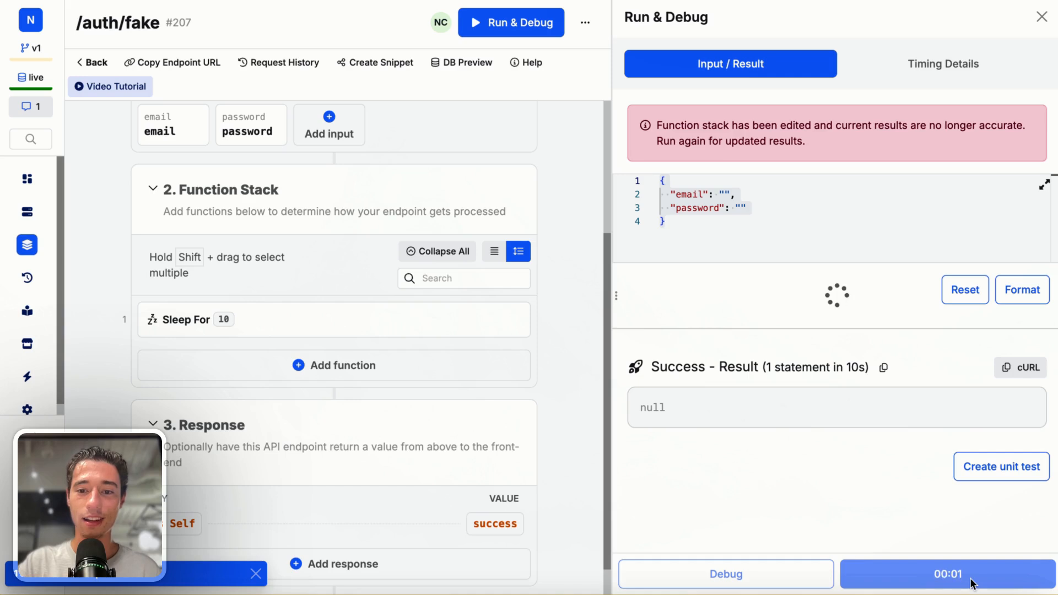
Edit the endpoint's response, retype its text as success, and save it
mouse_move(4, 77)
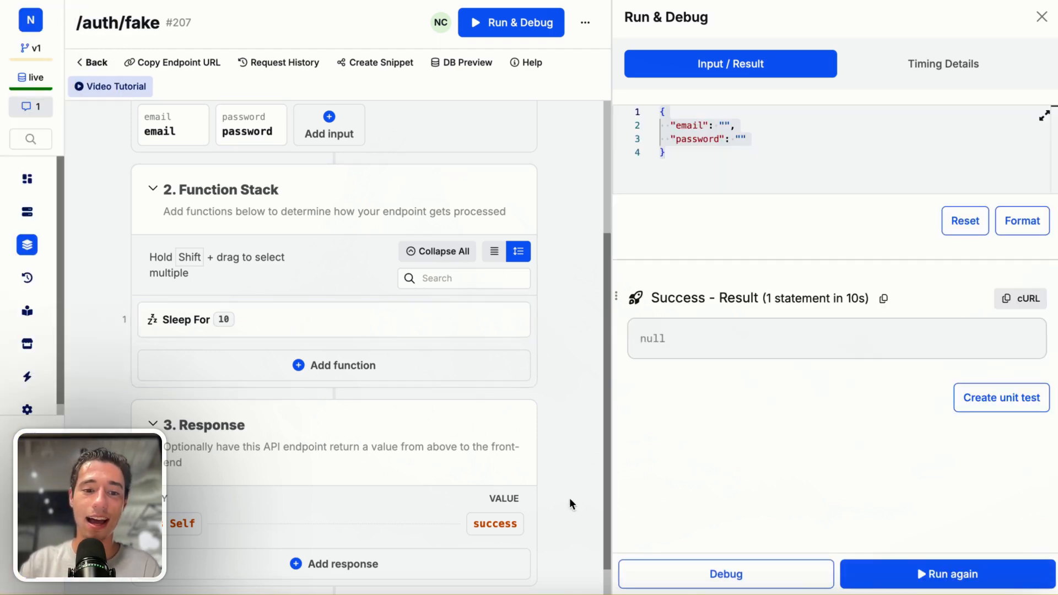
left_click(502, 528)
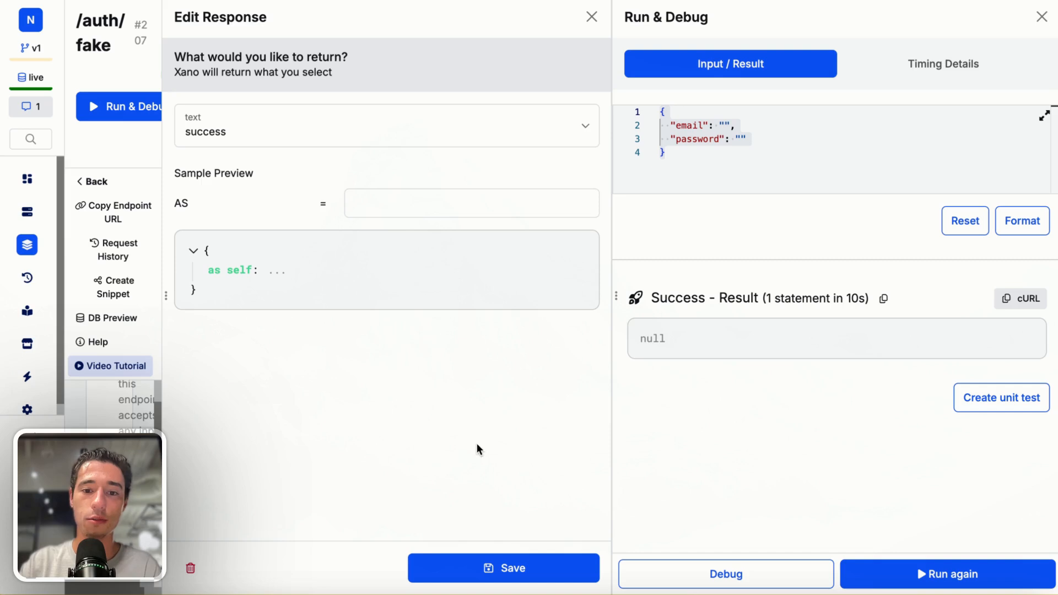
left_click(286, 135)
left_click(284, 77)
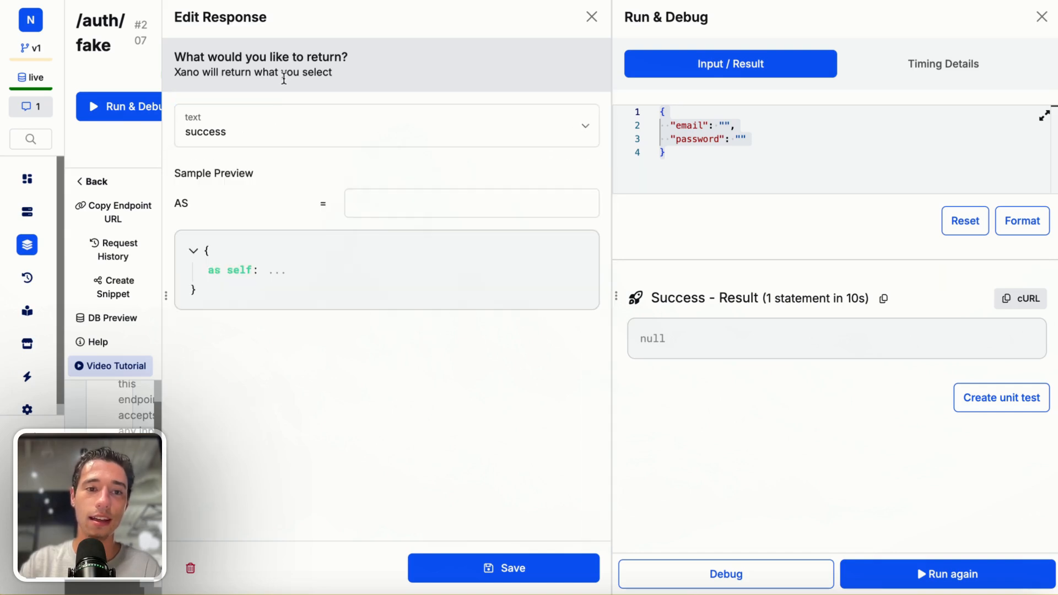
left_click(236, 132)
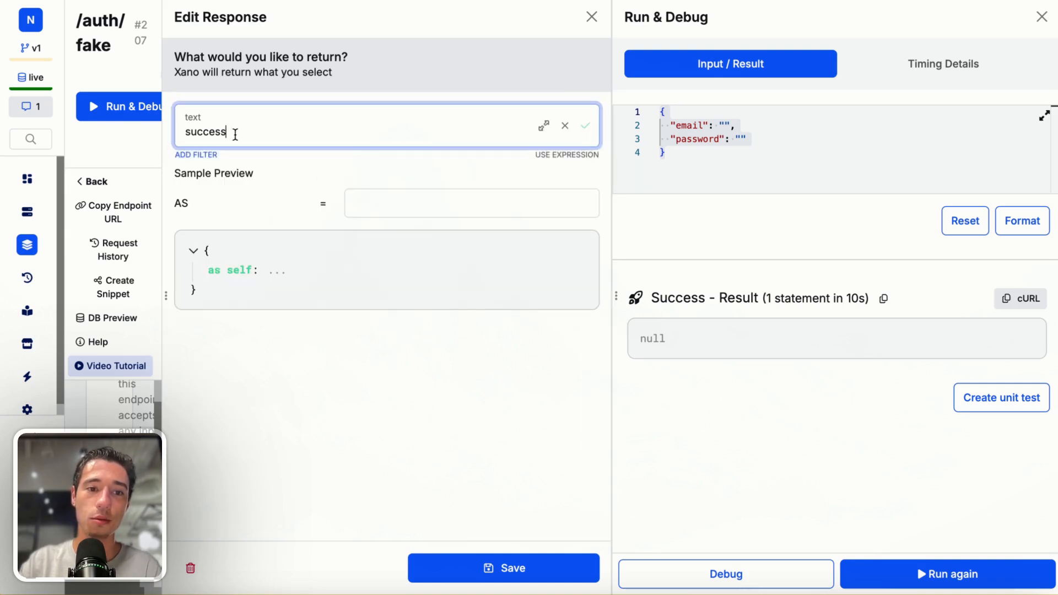
key("ctrl+a")
key("BackSpace")
type("succes")
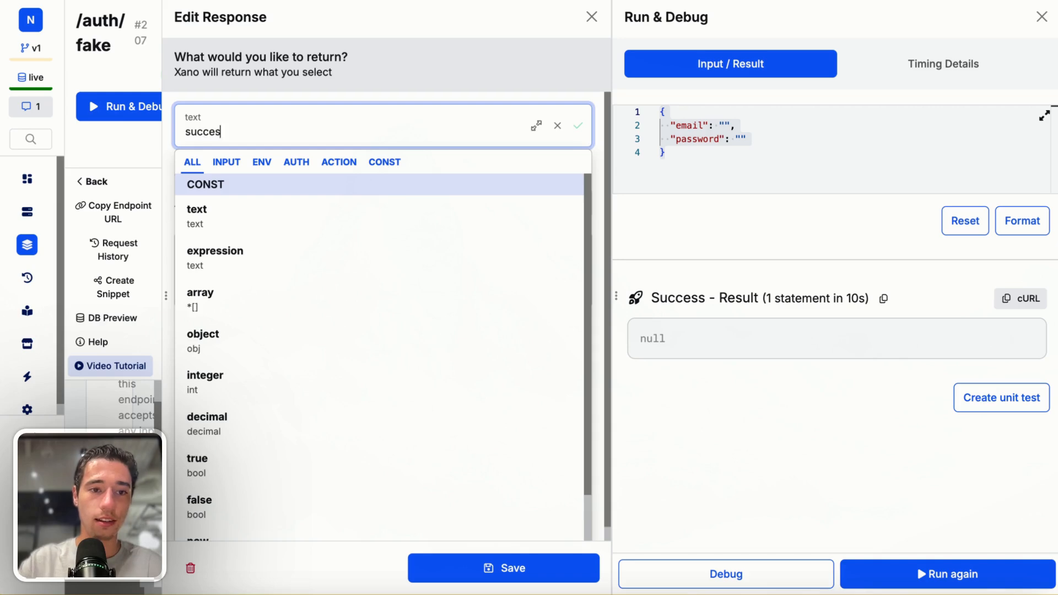
type("s")
left_click(342, 35)
left_click(490, 565)
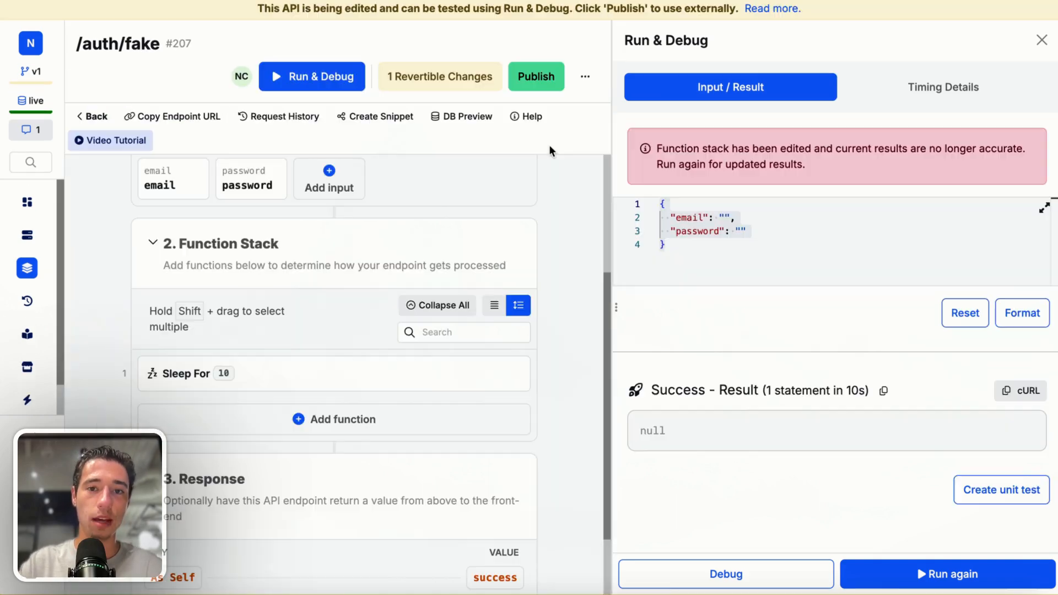
Publish the updated endpoint
left_click(534, 77)
left_click(889, 561)
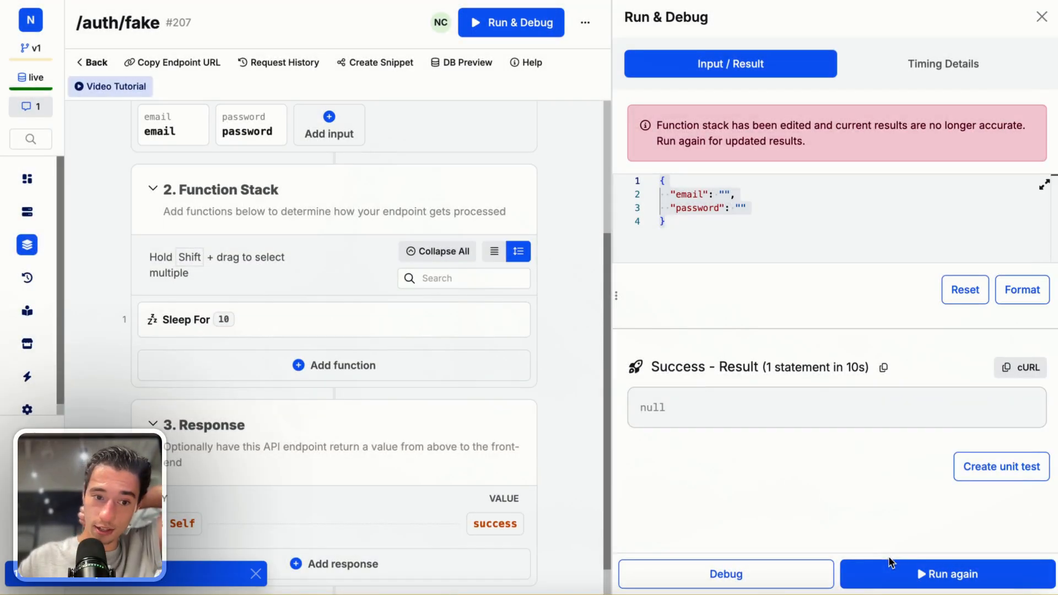
Switch back to Toddle and select the form element on the canvas
mouse_move(6, 292)
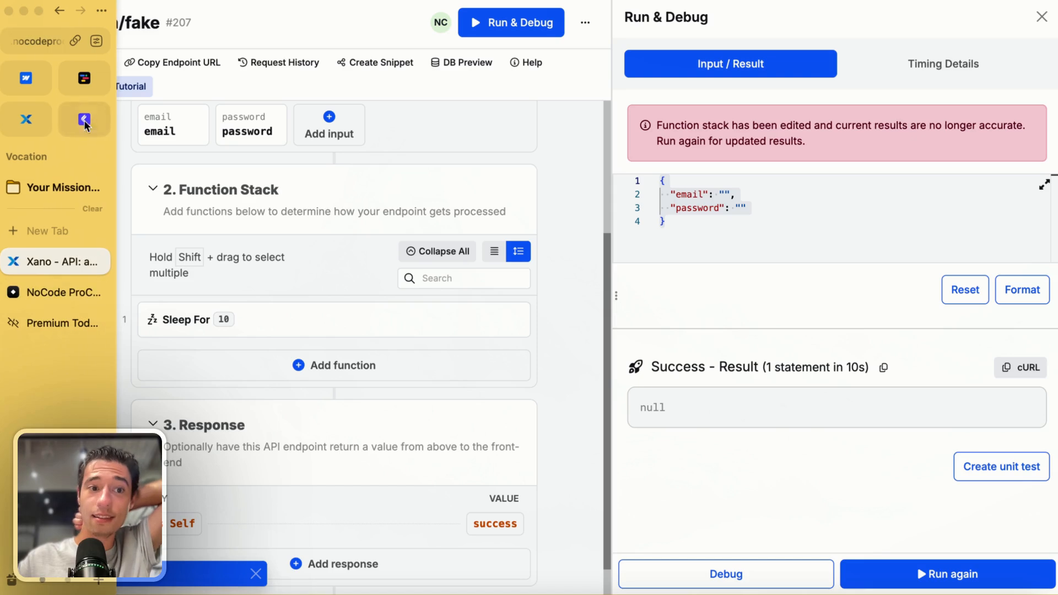
left_click(85, 80)
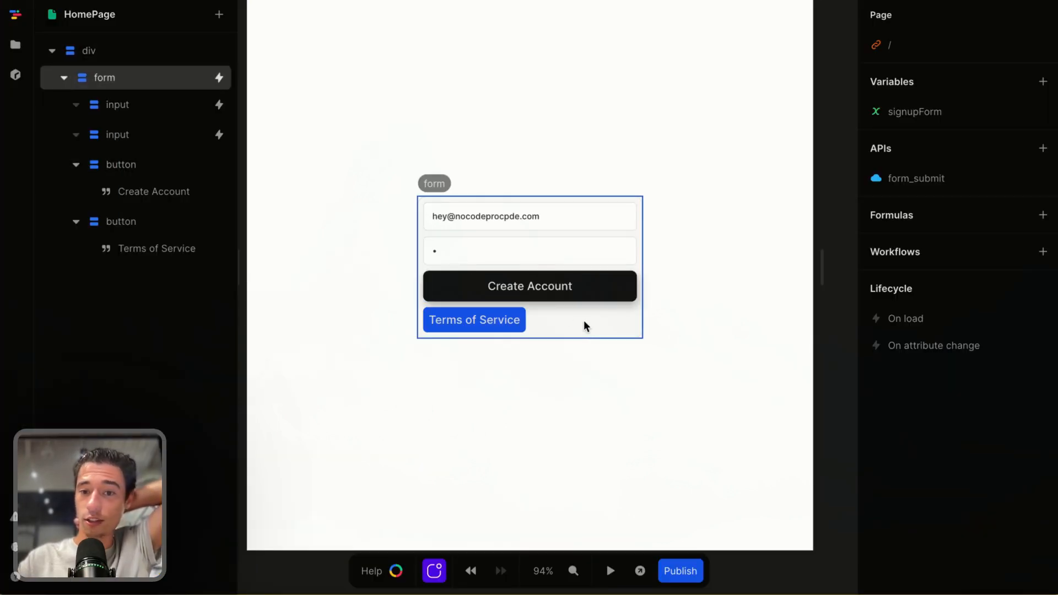
left_click(580, 311)
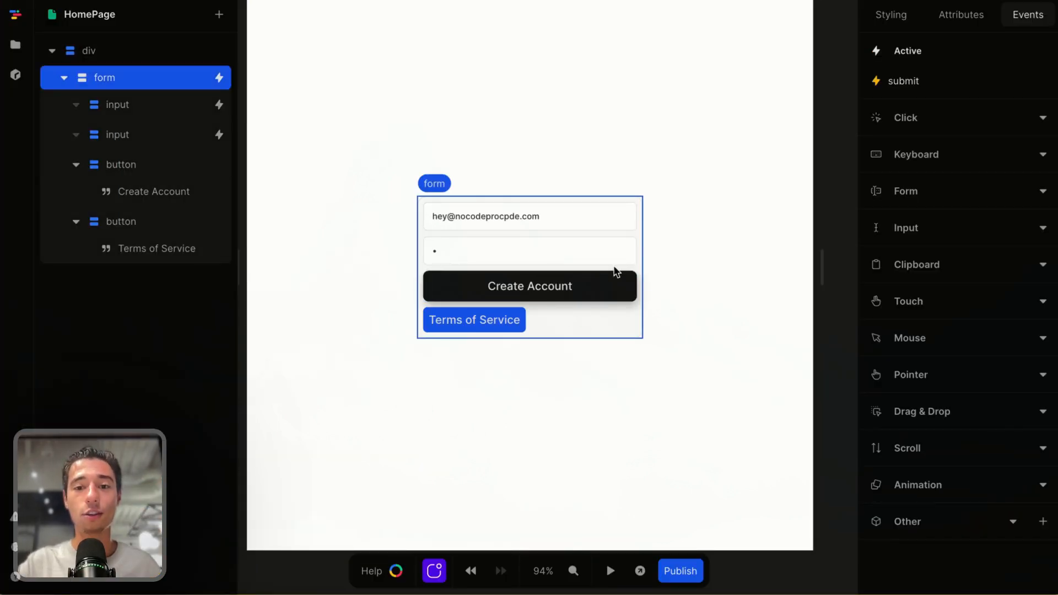
left_click(589, 289)
left_click(585, 330)
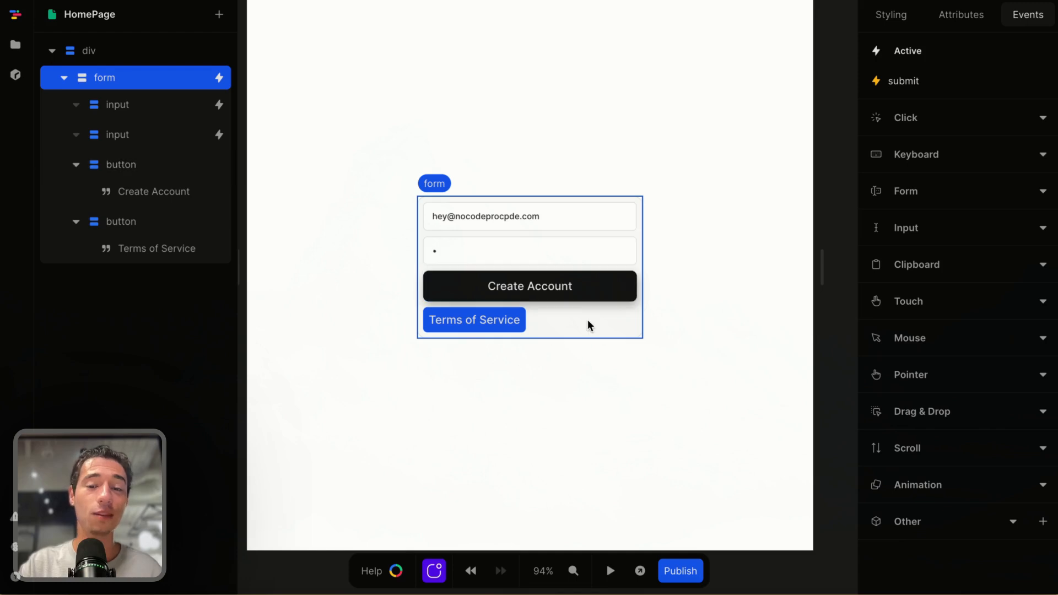
Search the web for css loaders, open the CSS loaders and Spinners site, and copy a spinner's HTML
mouse_move(2, 248)
left_click(52, 231)
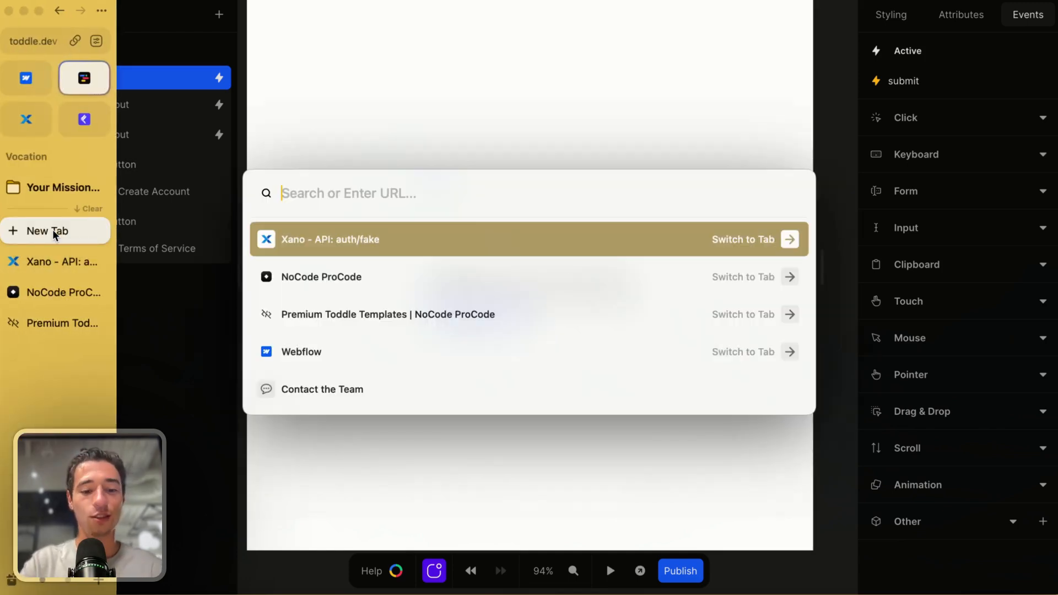
type("css loaders")
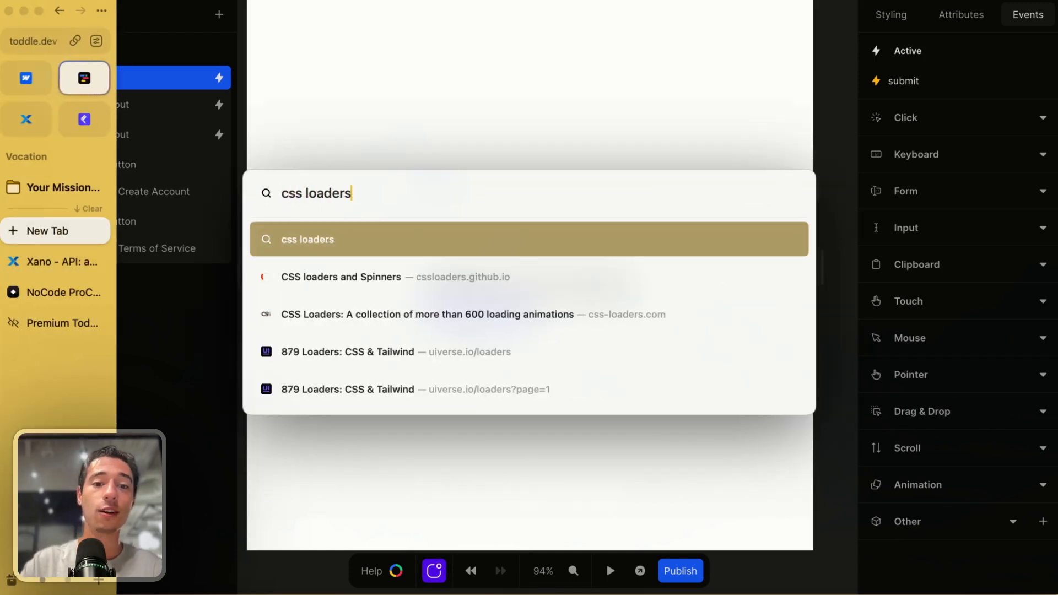
key("Return")
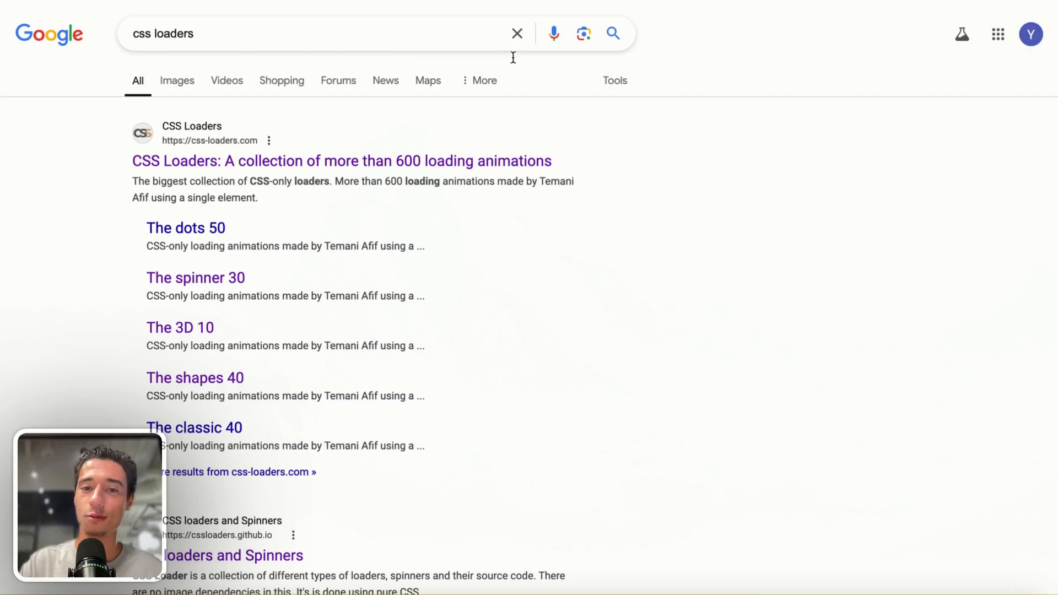
scroll(296, 295, "down", 4)
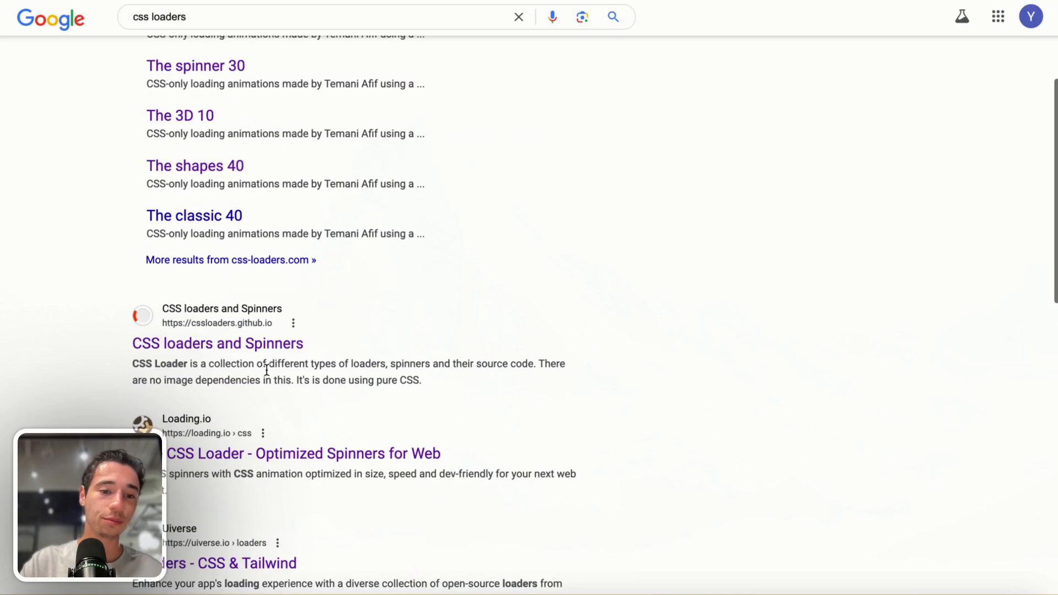
left_click(235, 348)
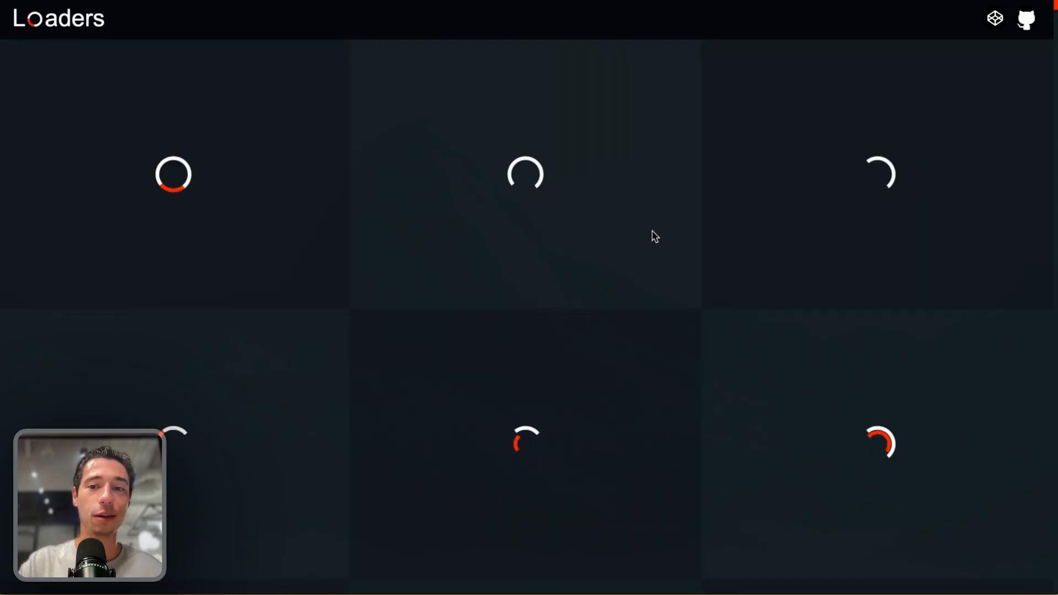
left_click(855, 196)
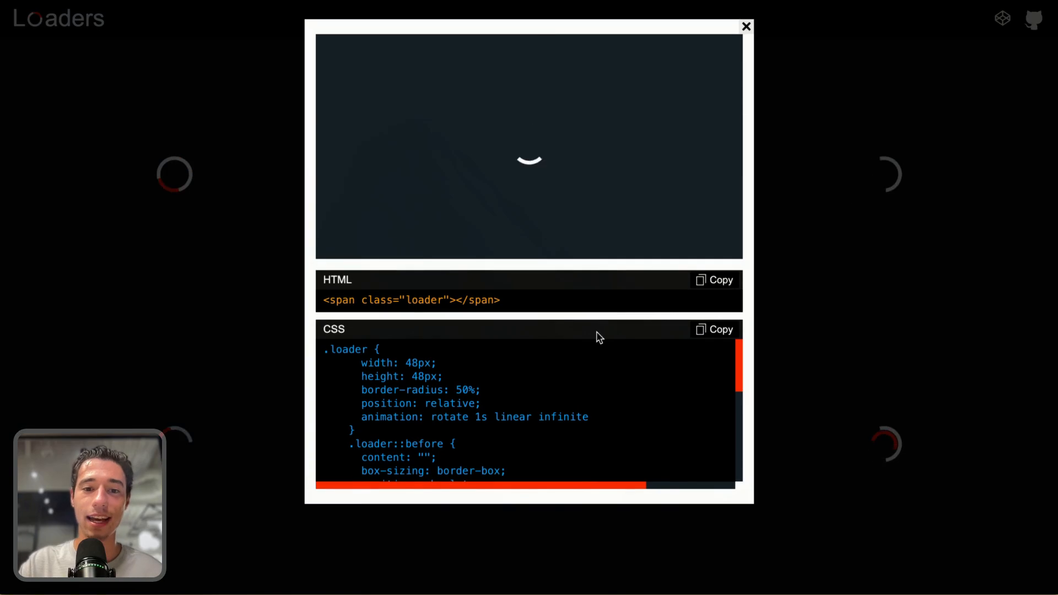
left_click(717, 279)
Switch to Toddle and paste the loader span into the Create Account button
mouse_move(1, 110)
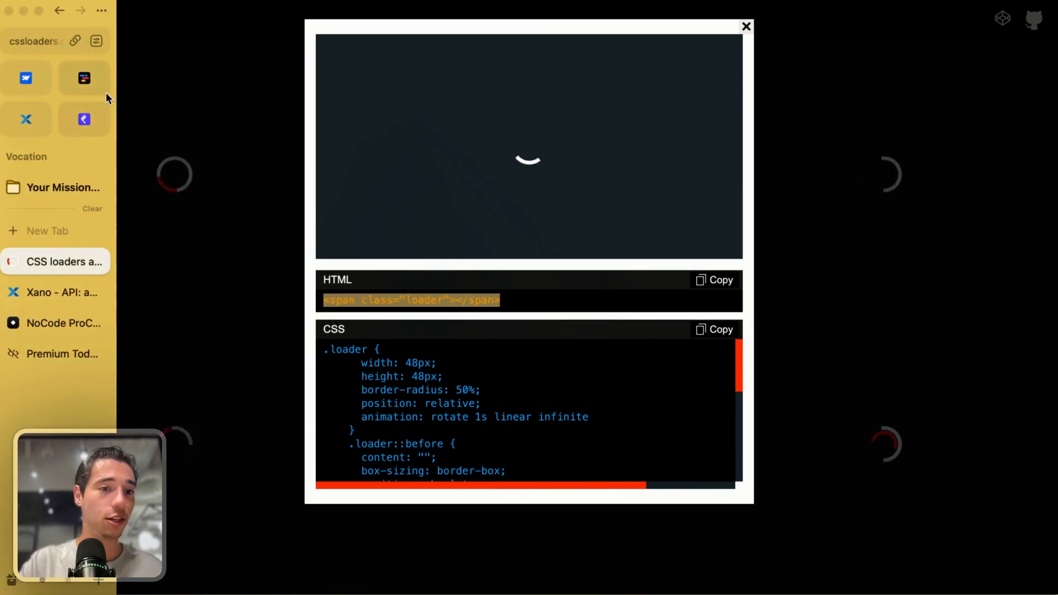
left_click(85, 79)
left_click(610, 292)
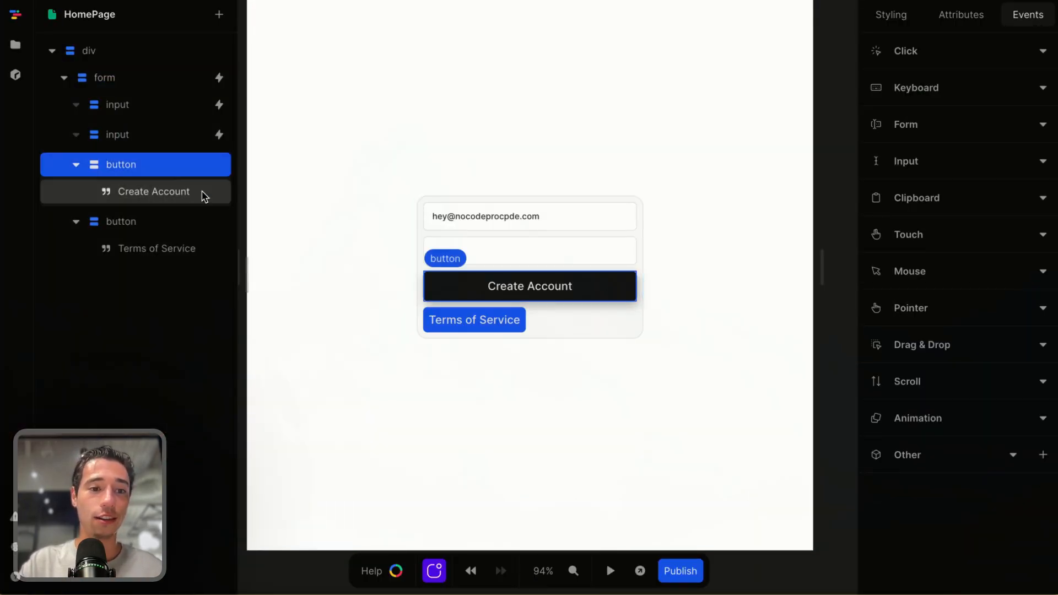
left_click(126, 221)
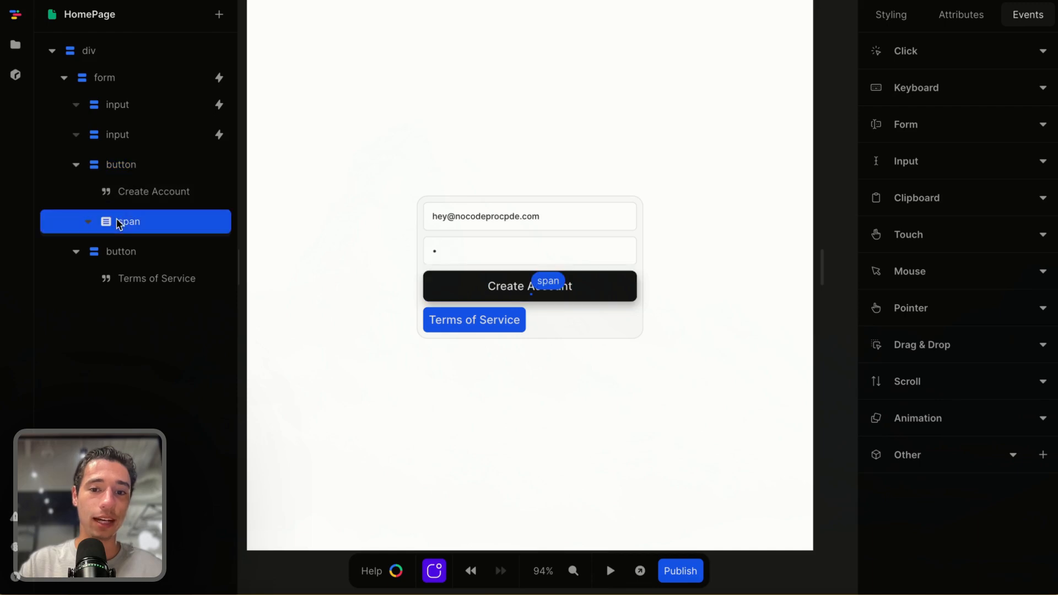
Copy the spinner's CSS and paste it as the text of a new style element inside the loader span
mouse_move(3, 248)
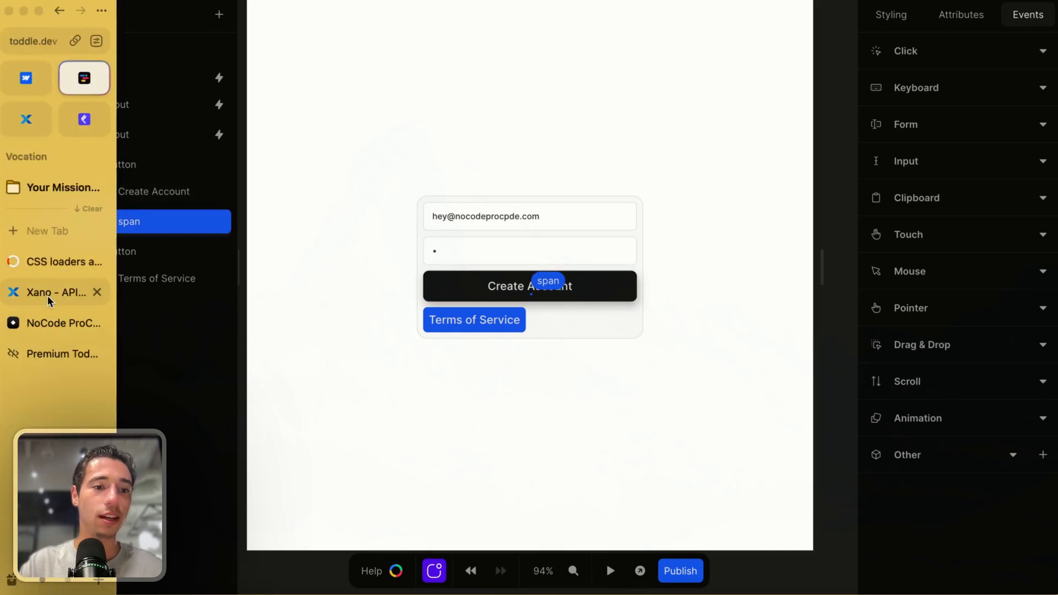
left_click(41, 262)
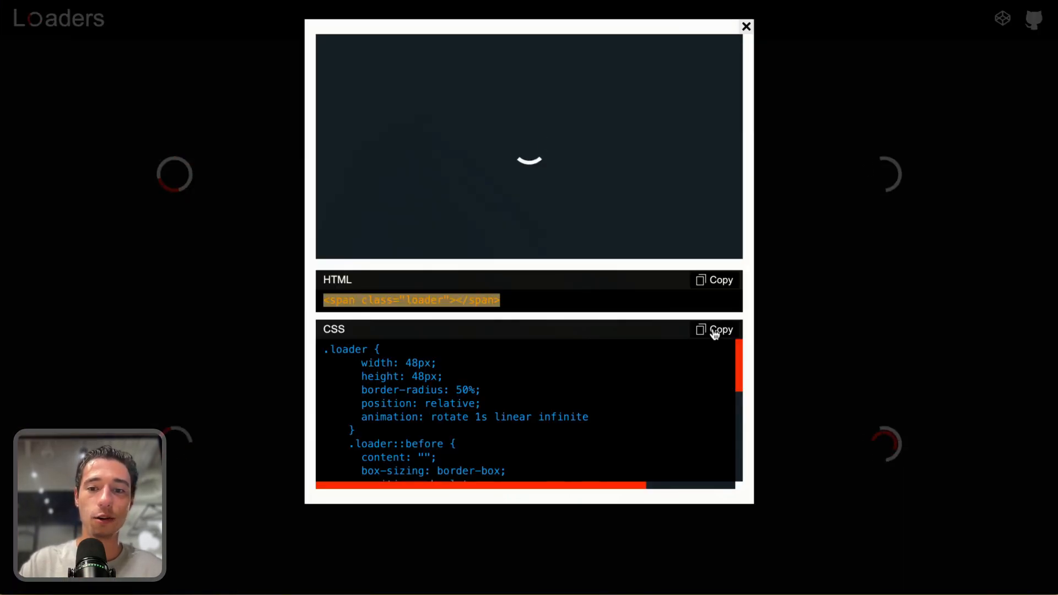
left_click(715, 331)
mouse_move(5, 299)
left_click(84, 78)
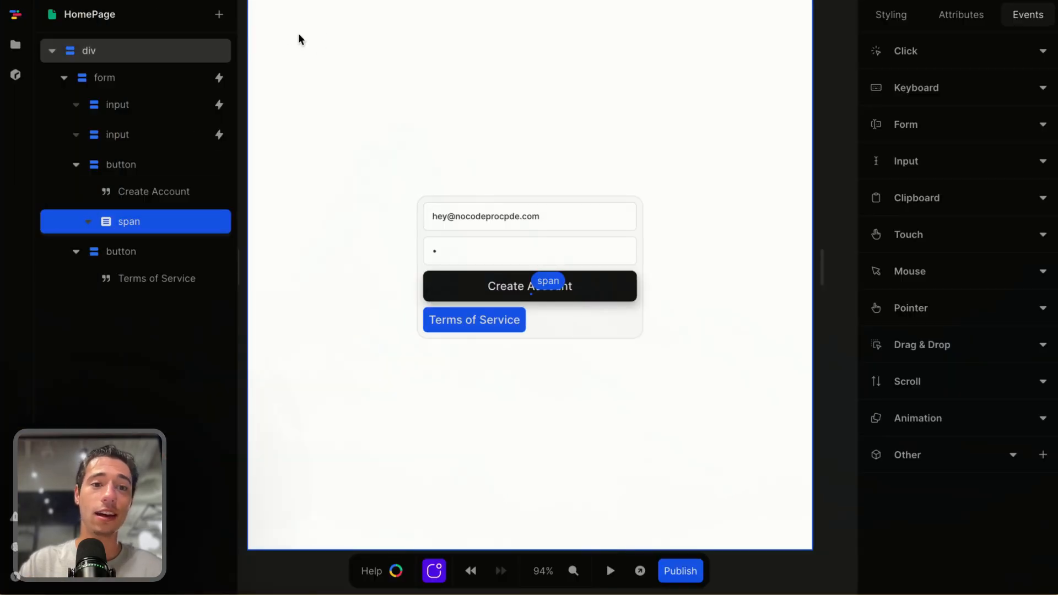
left_click(219, 15)
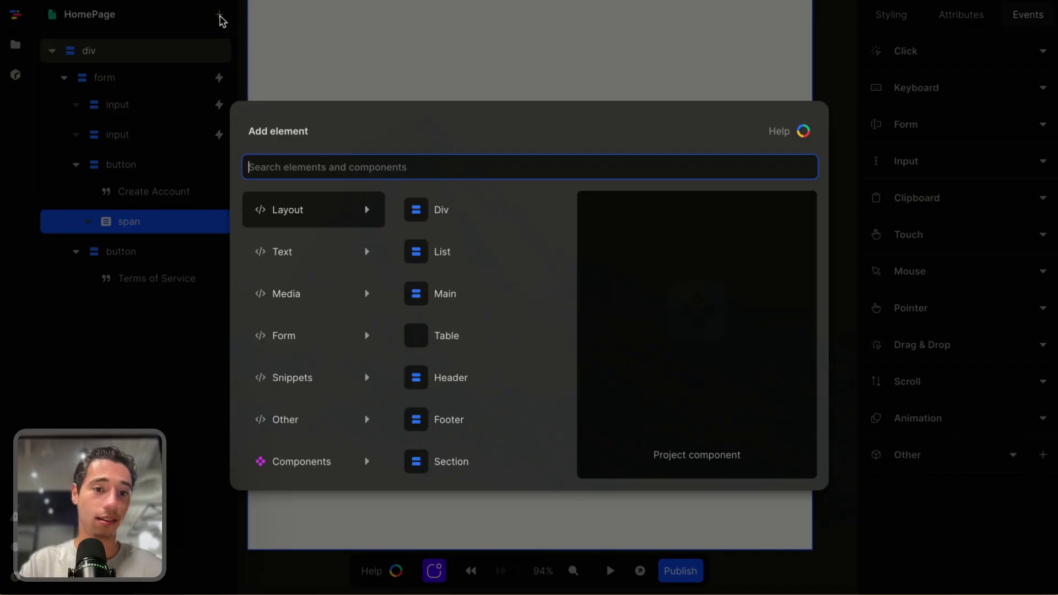
type("st")
left_click(294, 214)
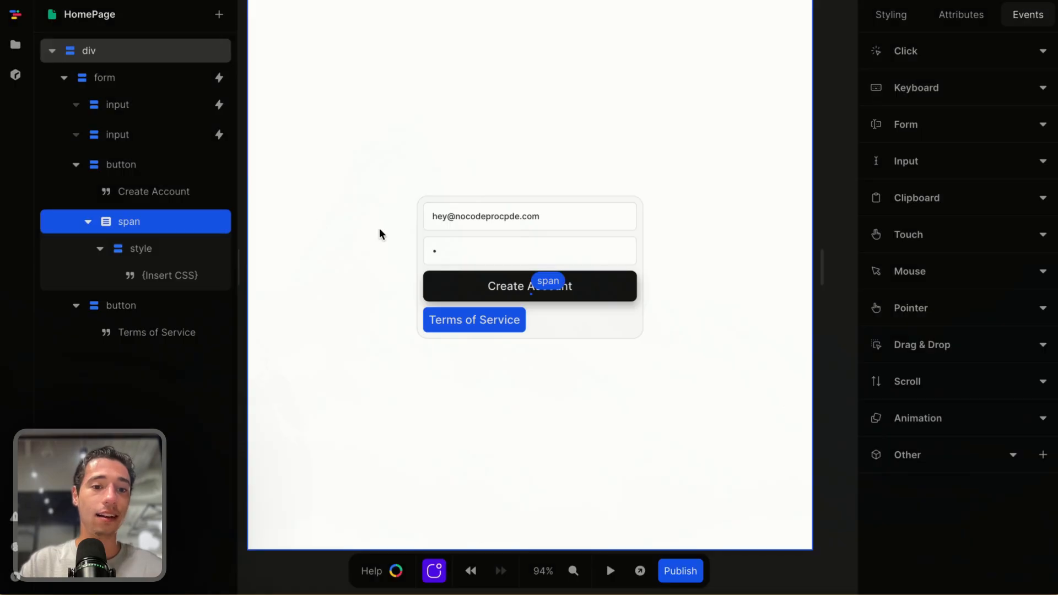
left_click(137, 280)
left_click(934, 97)
key("BackSpace")
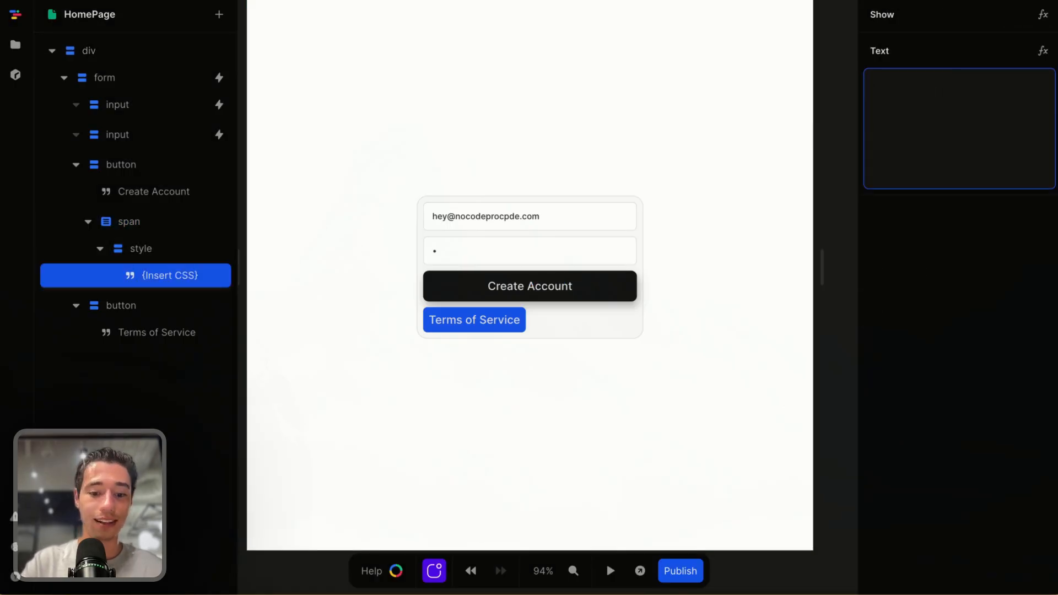
key("ctrl+v")
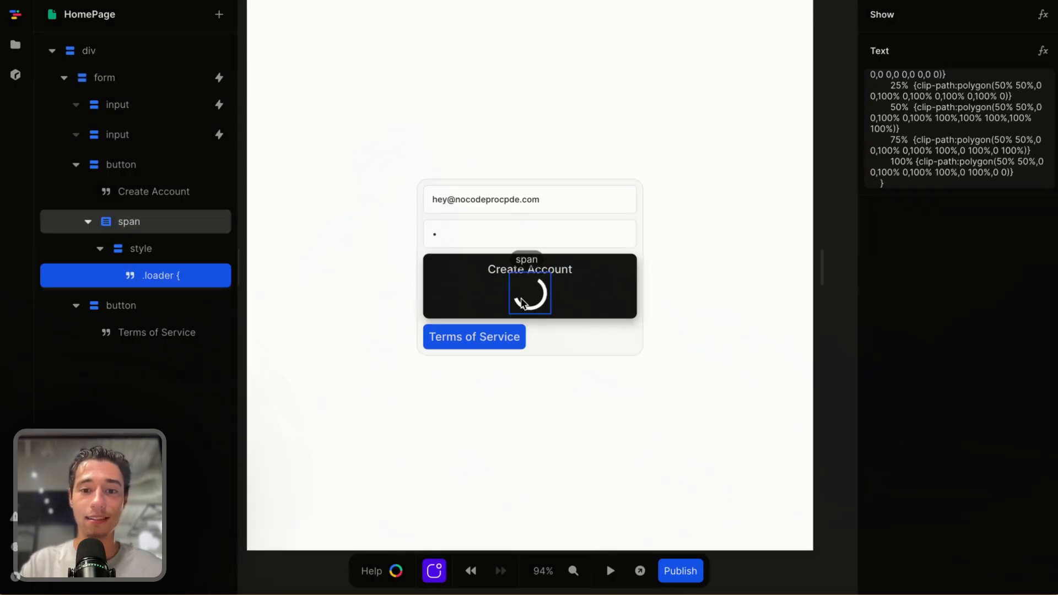
Lay out the Create Account button's contents horizontally with a 0.5rem gap
left_click(538, 284)
left_click(891, 15)
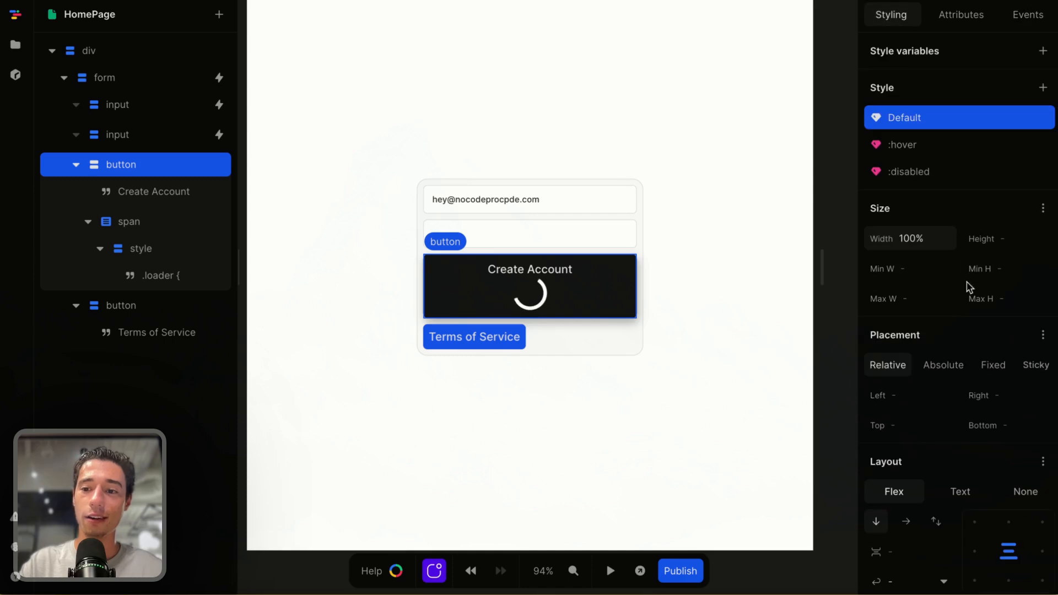
left_click(905, 521)
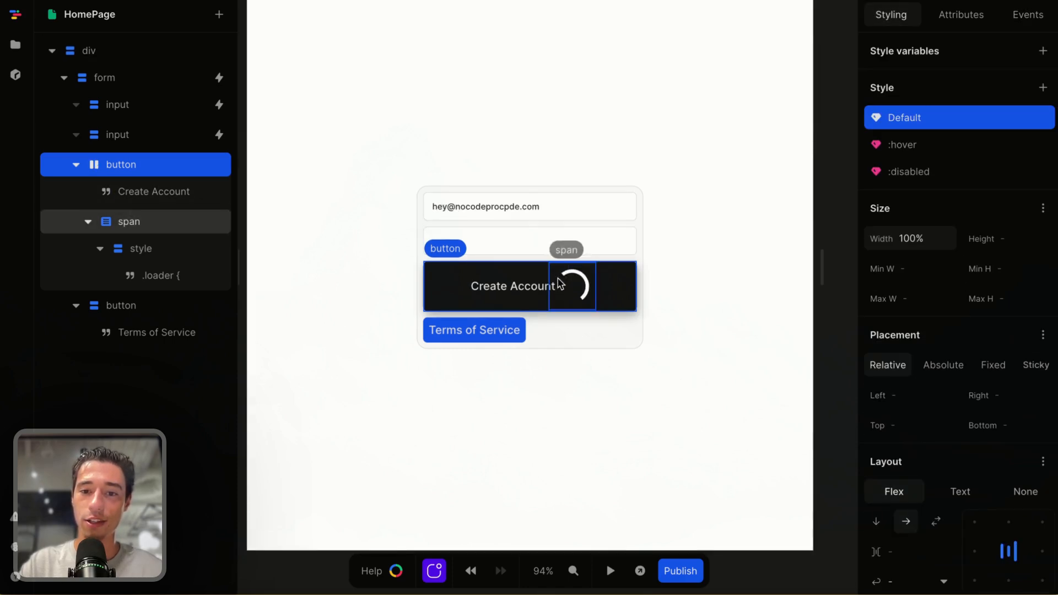
scroll(919, 521, "down", 2)
left_click(911, 455)
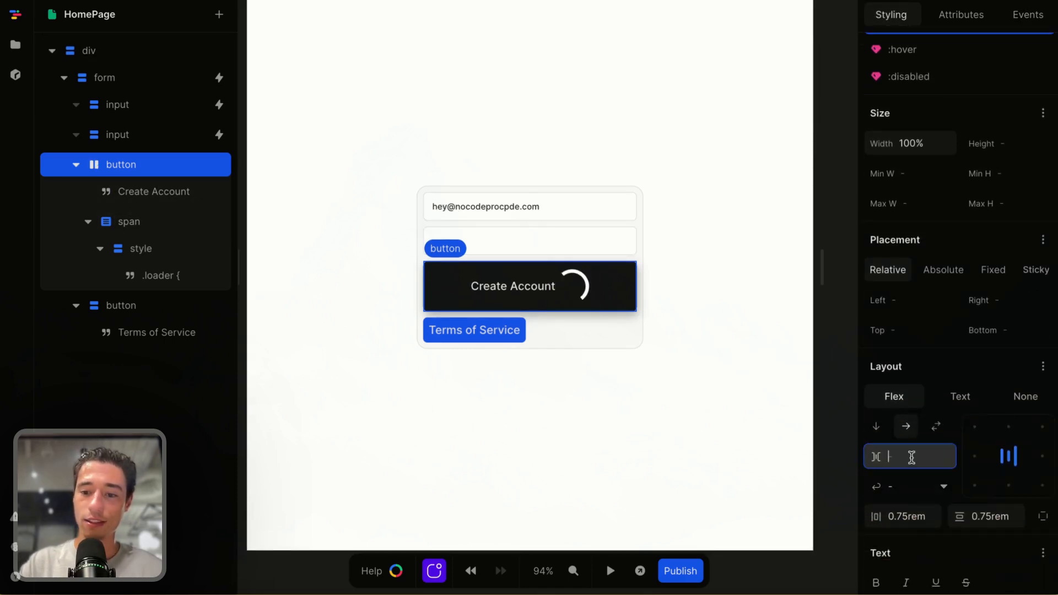
type("0.5rem")
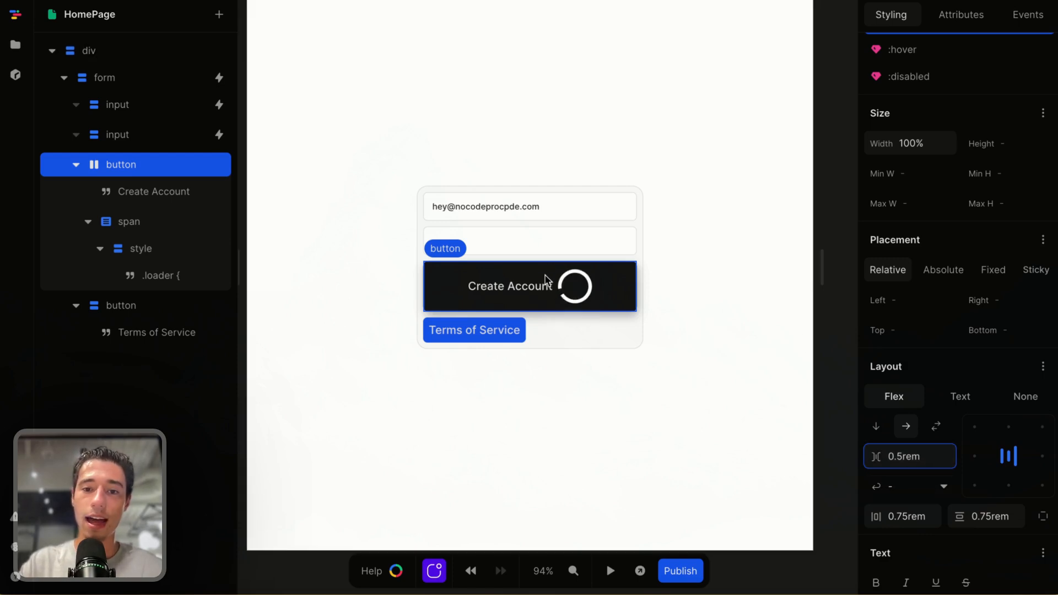
Search the web for relume icons and open the Relume Icons library's search
left_click(44, 229)
type("re")
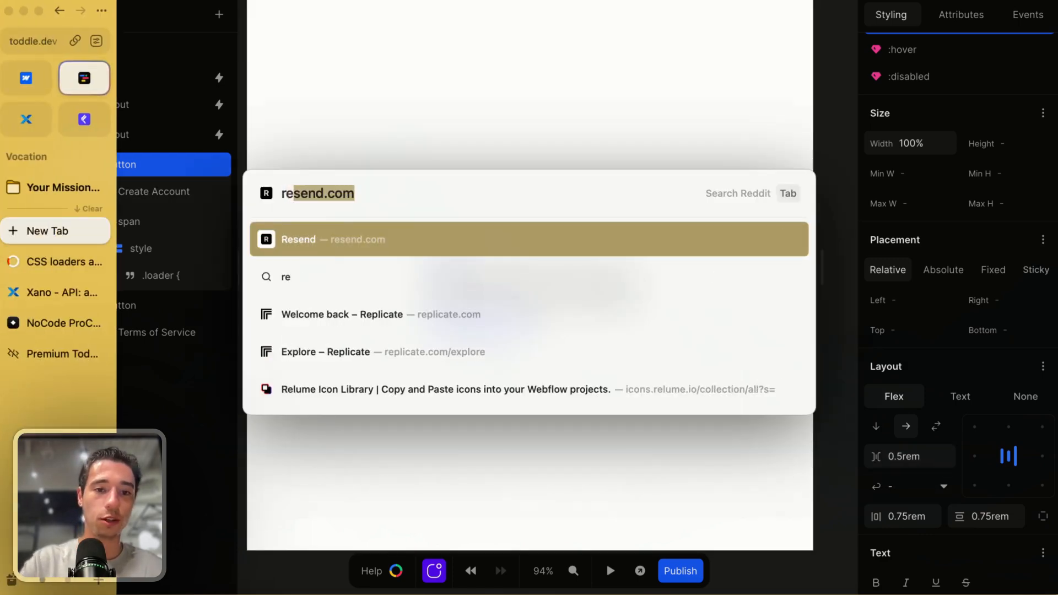
key("BackSpace")
type("l")
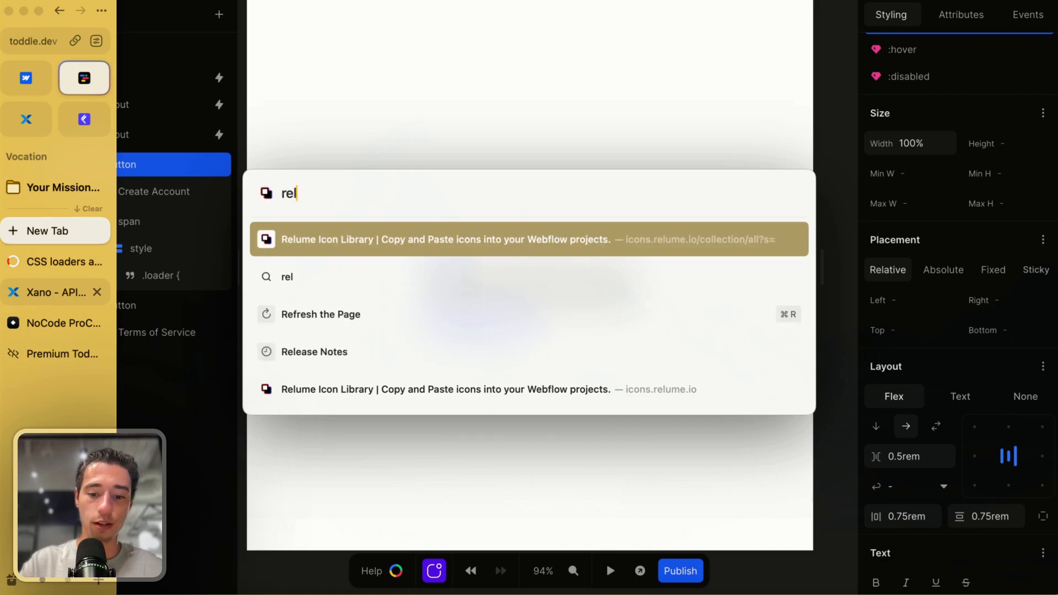
type("umeucon")
key("BackSpace")
key("BackSpace")
key("BackSpace")
key("BackSpace")
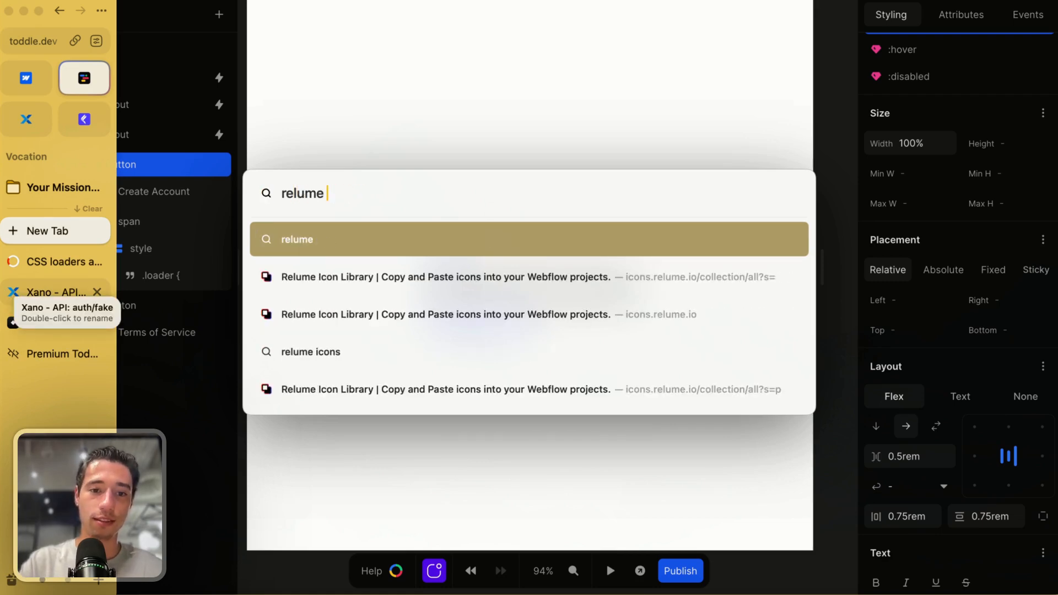
type("icons")
key("Return")
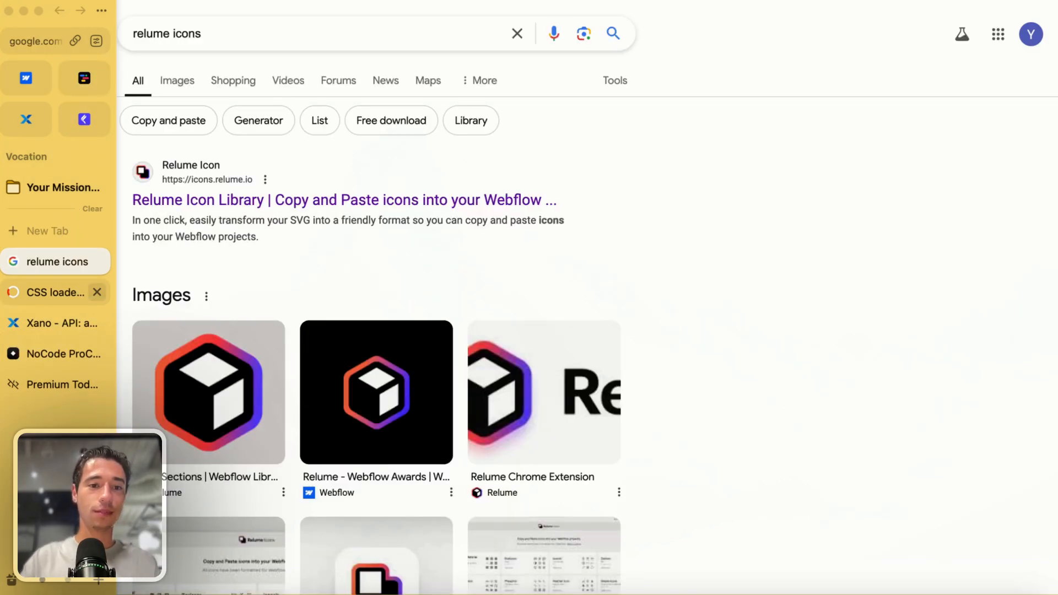
left_click(189, 202)
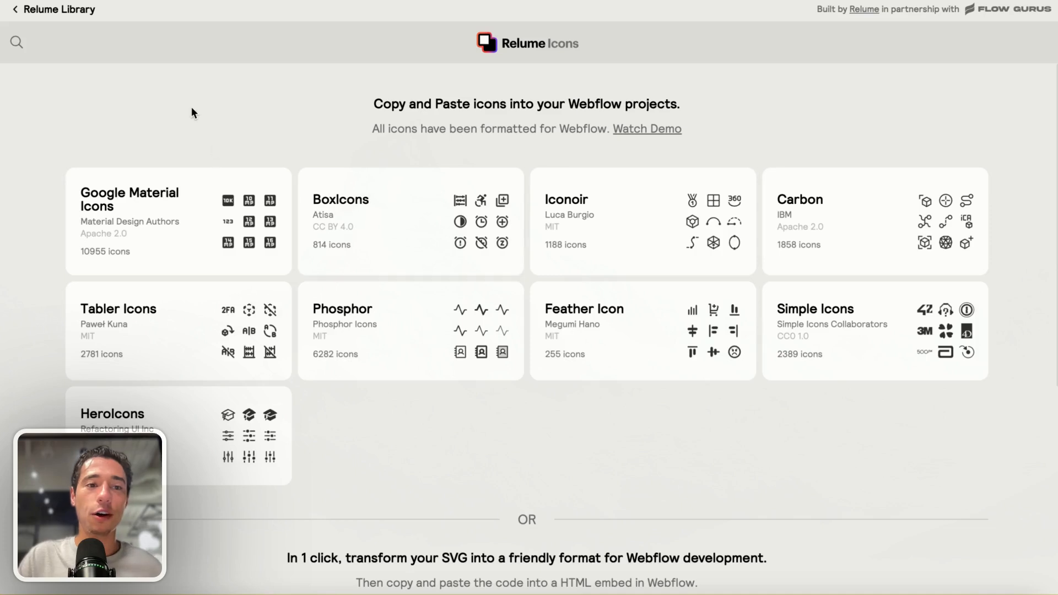
left_click(19, 42)
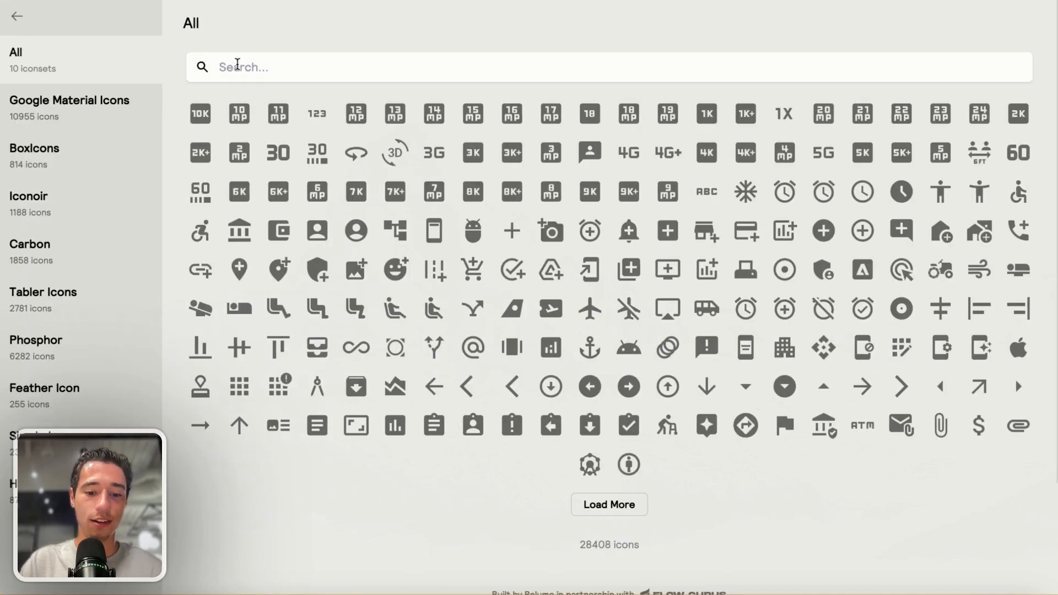
Search the icons for send and copy the send-alt icon at XSmall 24px size
type("send")
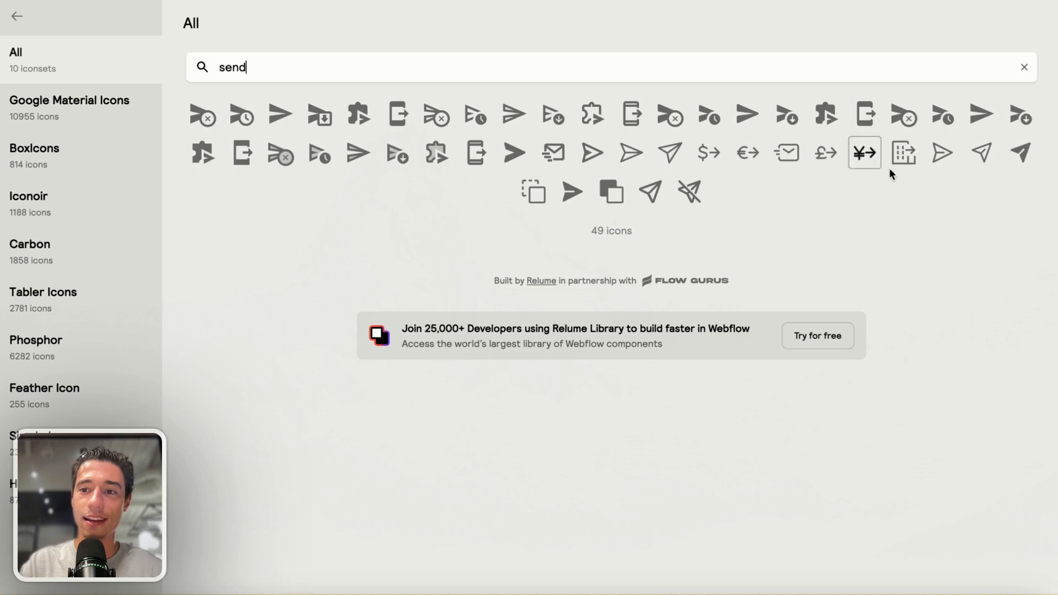
left_click(981, 153)
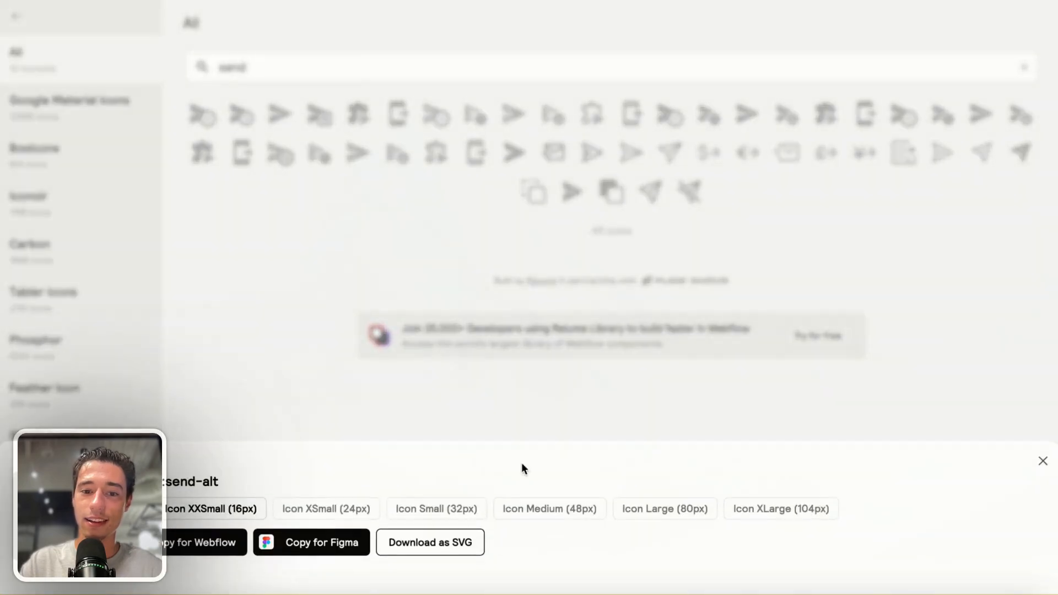
left_click(333, 521)
left_click(326, 541)
left_click(541, 326)
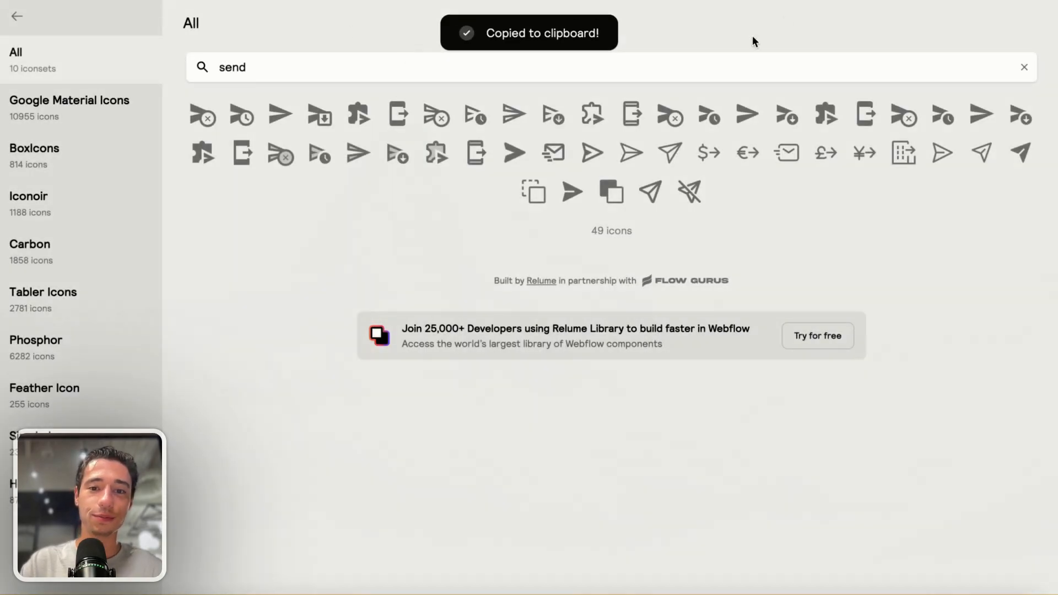
Switch to Toddle and paste the send icon into the Create Account button
mouse_move(48, 179)
left_click(85, 88)
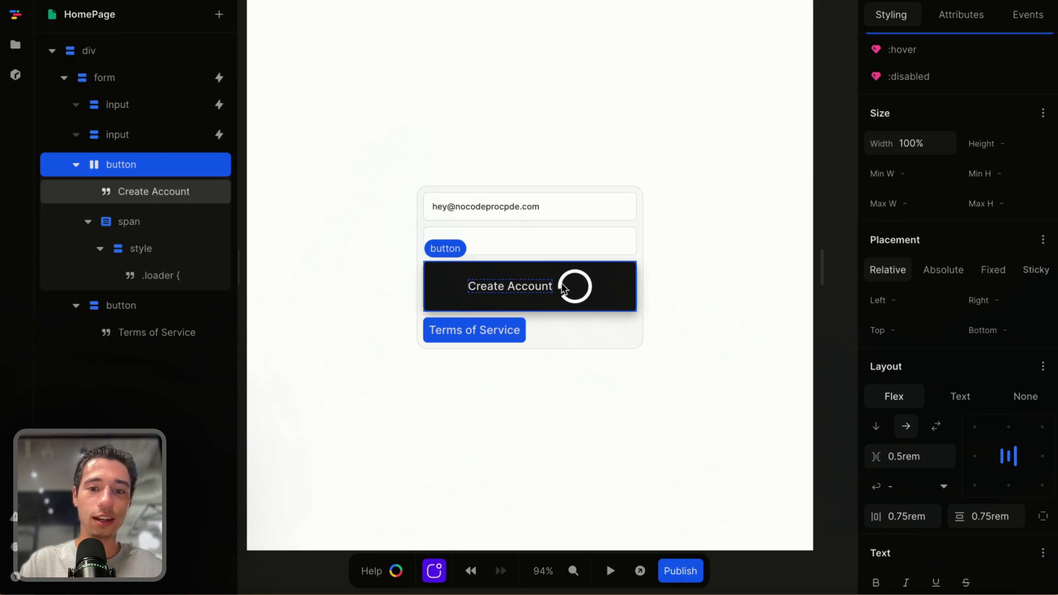
key("ctrl+v")
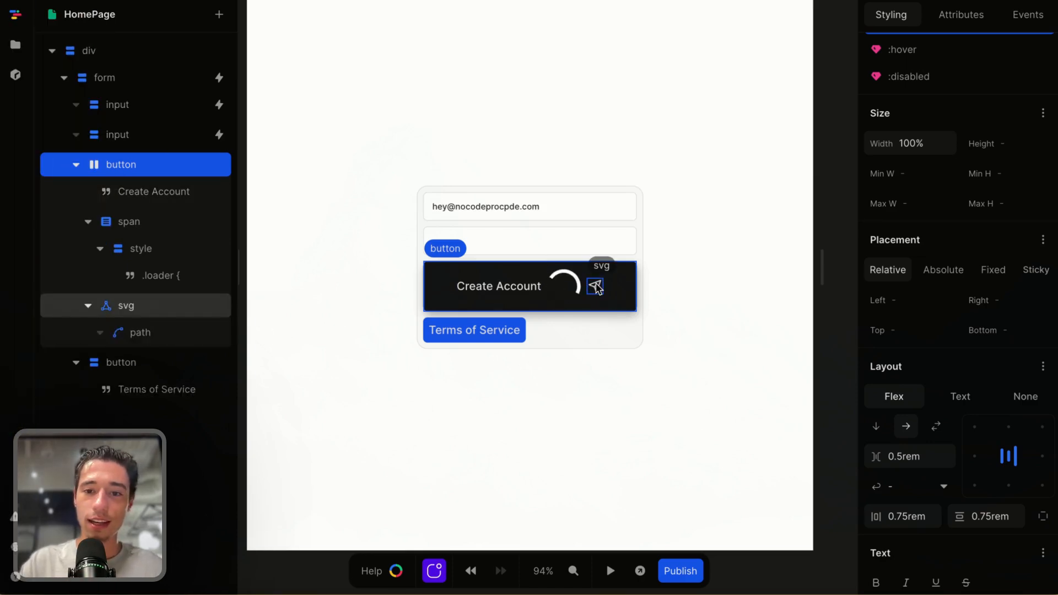
Review the attributes of the svg icon, the loader span and its style element
left_click(595, 287)
left_click(595, 285)
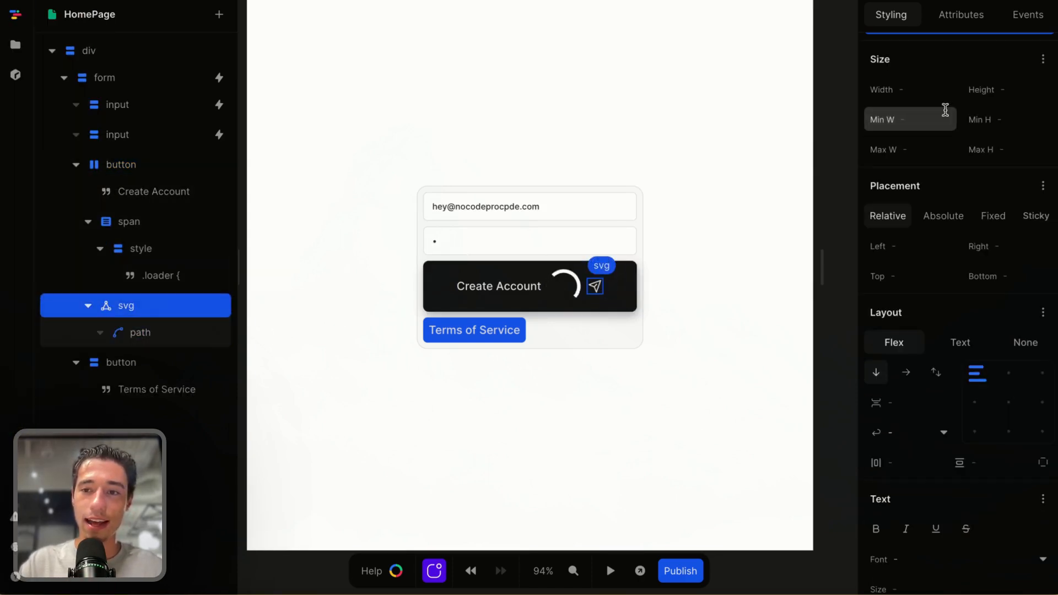
left_click(968, 20)
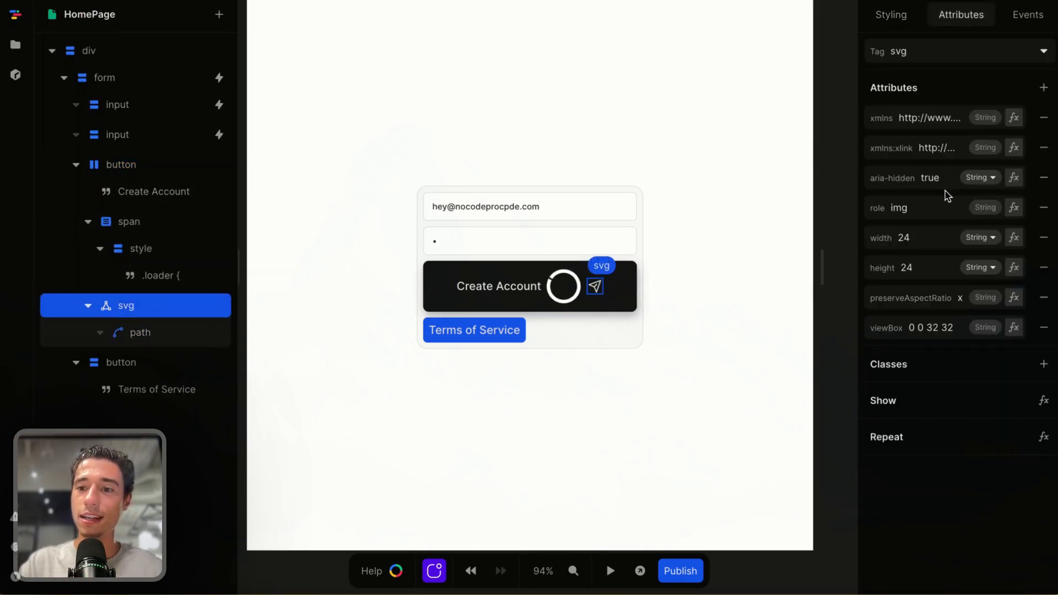
left_click(558, 285)
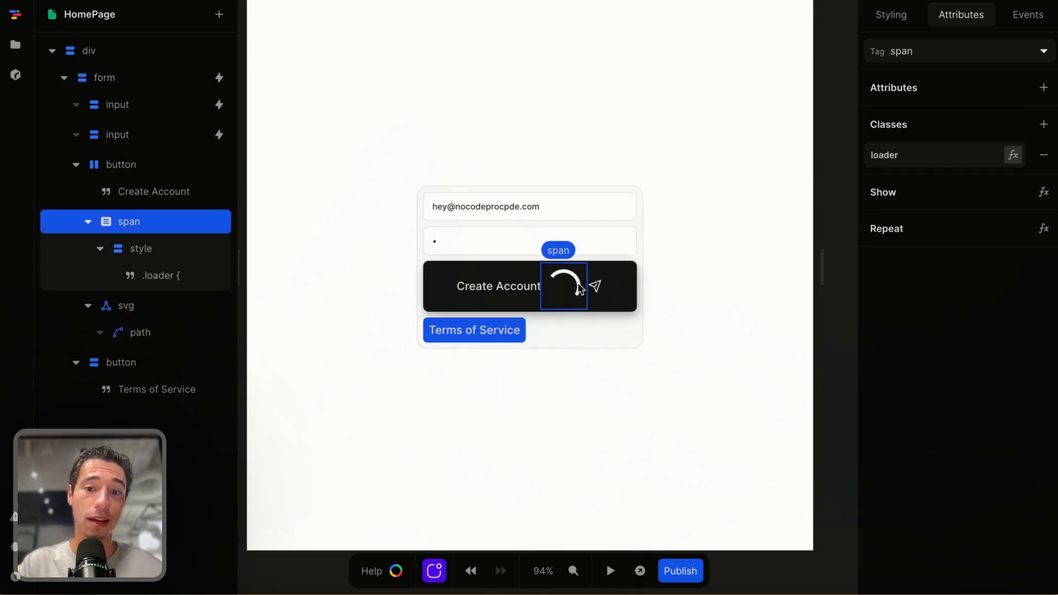
left_click(140, 249)
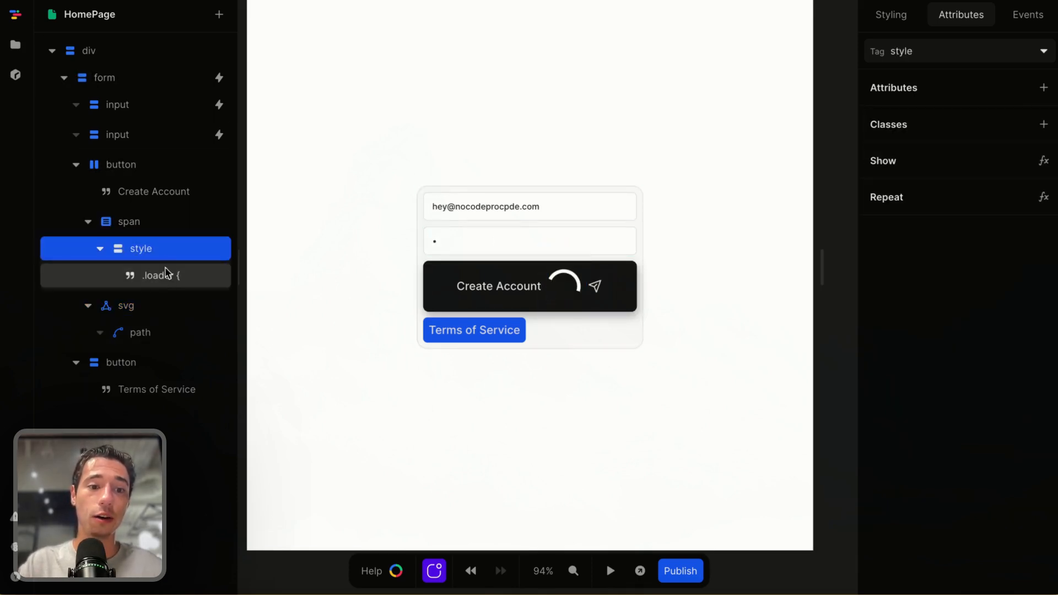
Edit the loader's style text to set its width and height to 24px
left_click(166, 275)
left_click_drag(870, 80, 953, 118)
left_click(927, 92)
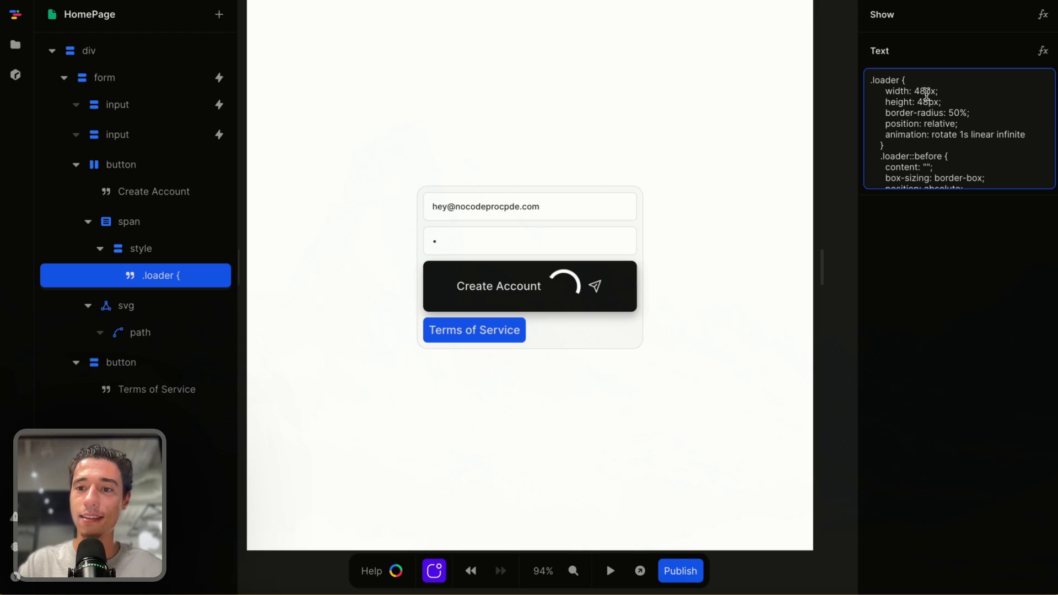
left_click(920, 91)
key("BackSpace")
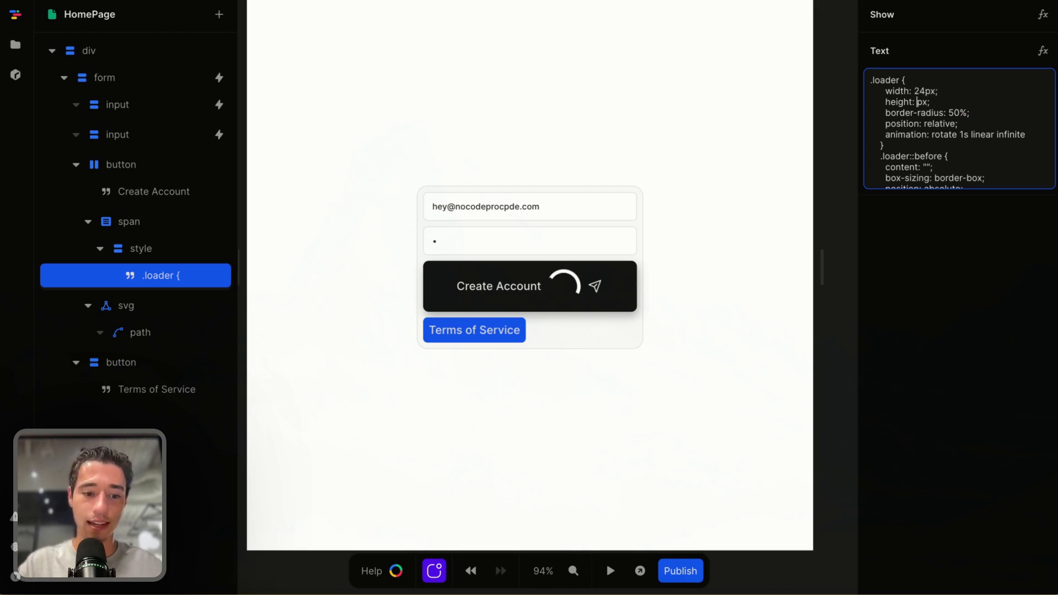
type("24")
left_click(970, 283)
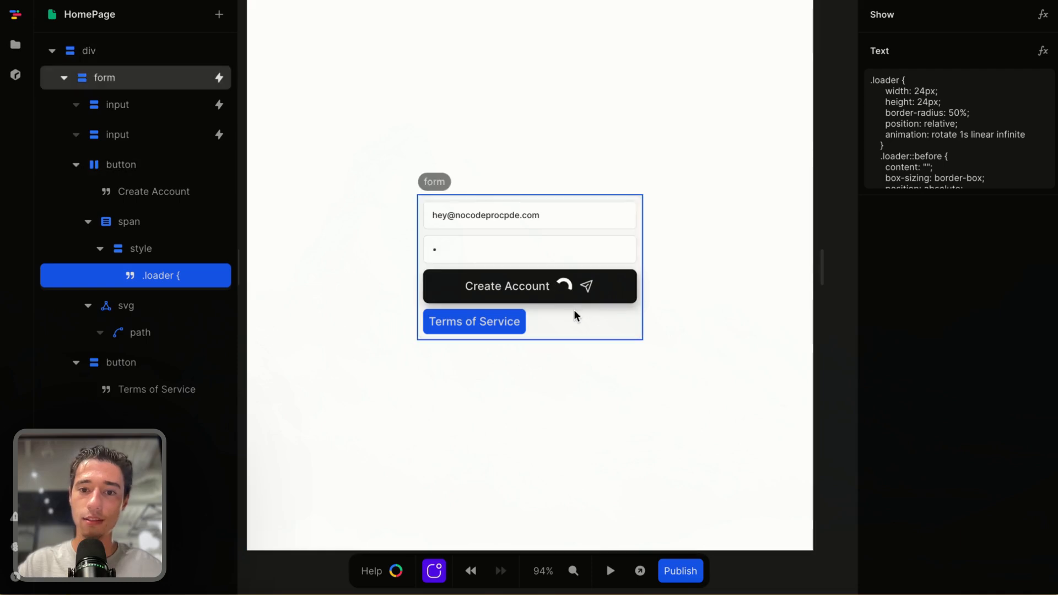
Change the border of the loader's ::before rule to 2px solid #FFF
scroll(953, 132, "down", 3)
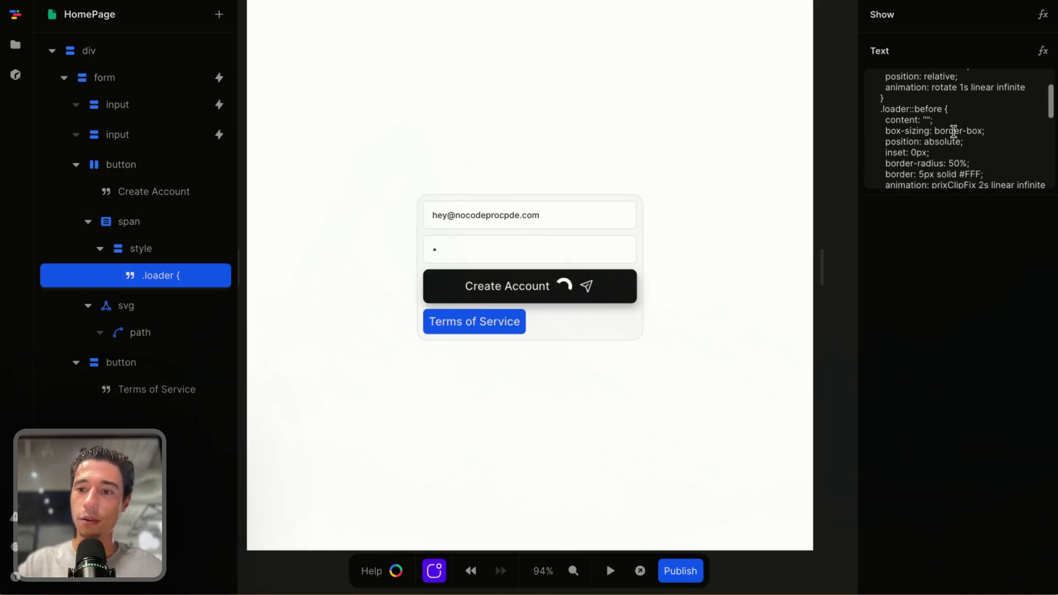
scroll(954, 131, "down", 1)
left_click(923, 143)
key("ctrl+a")
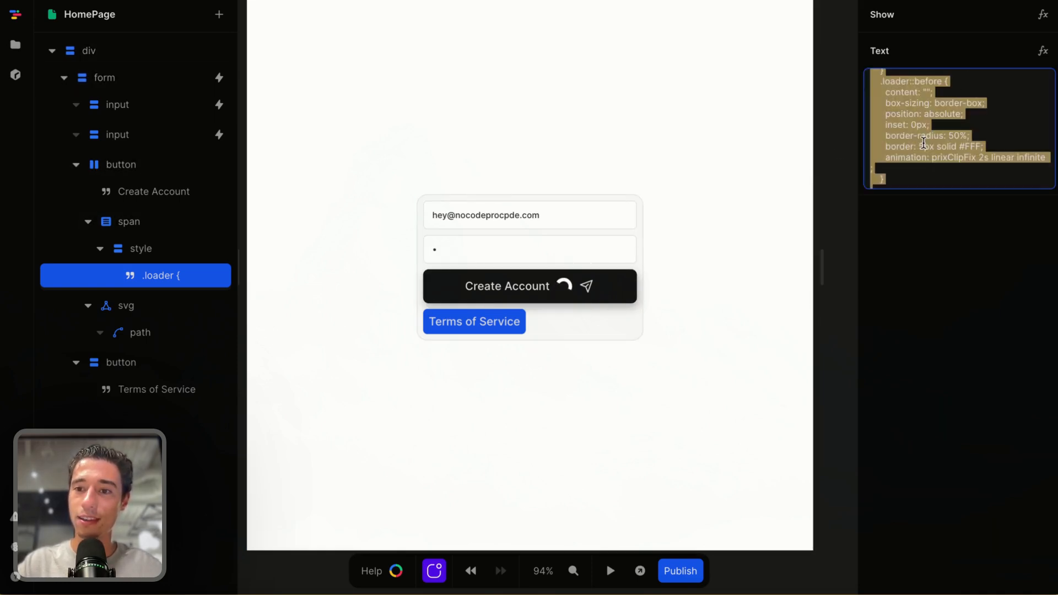
left_click(924, 145)
key("BackSpace")
type("2")
left_click(944, 297)
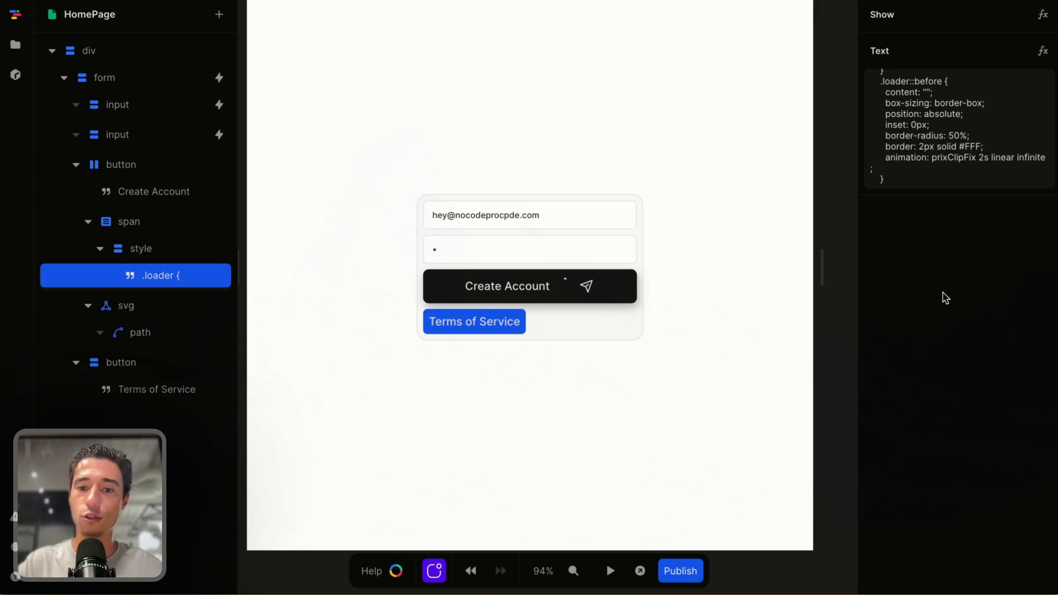
Set the Create Account button's flex gap to 0.75rem
left_click(681, 329)
left_click(567, 286)
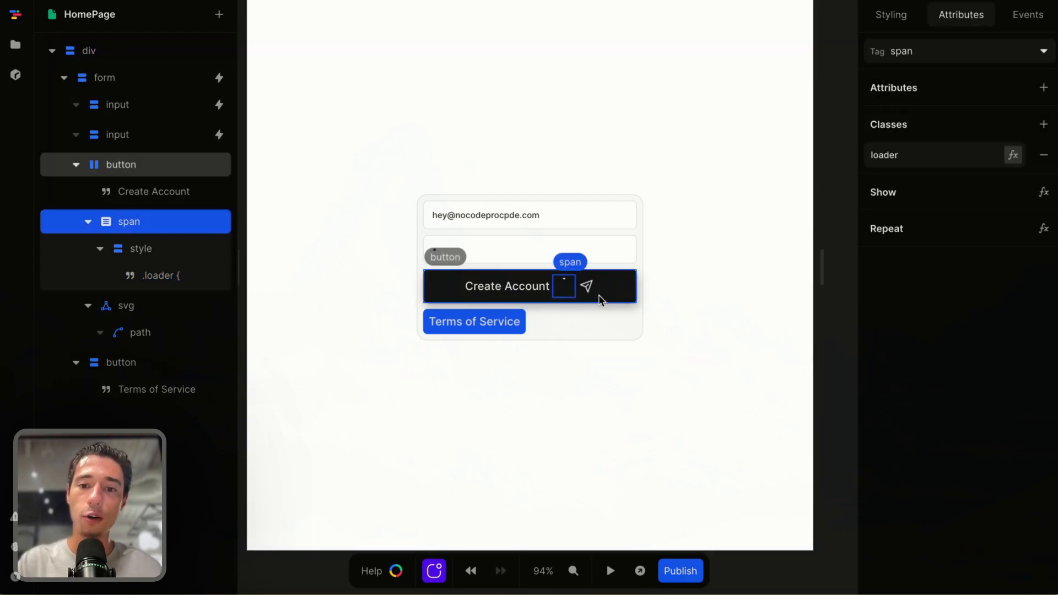
left_click(586, 288)
left_click(908, 8)
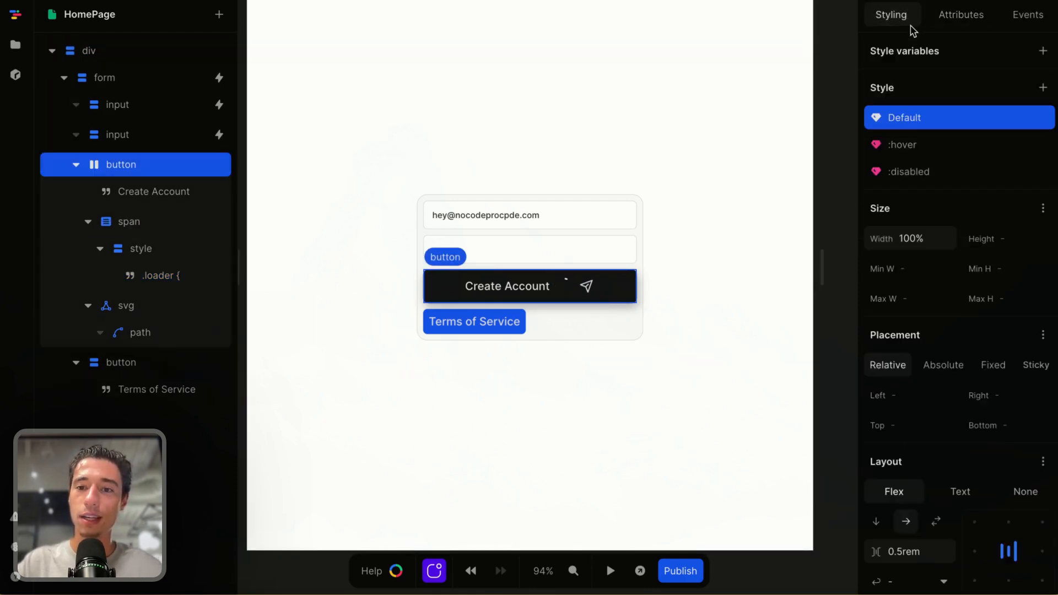
scroll(928, 342, "down", 3)
left_click(904, 436)
left_click(903, 435)
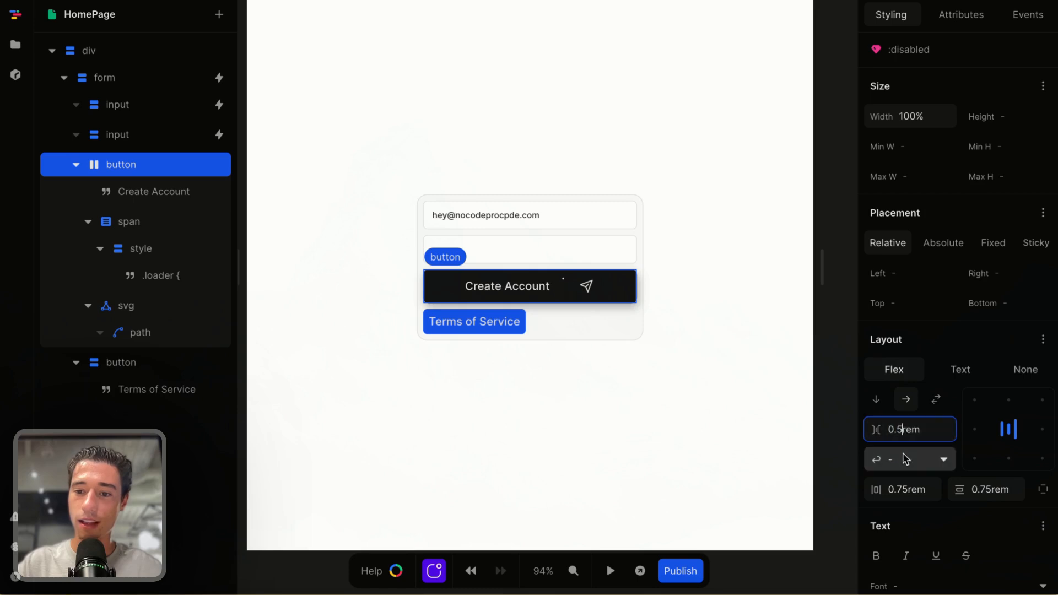
left_click(623, 344)
left_click(591, 291)
left_click(599, 298)
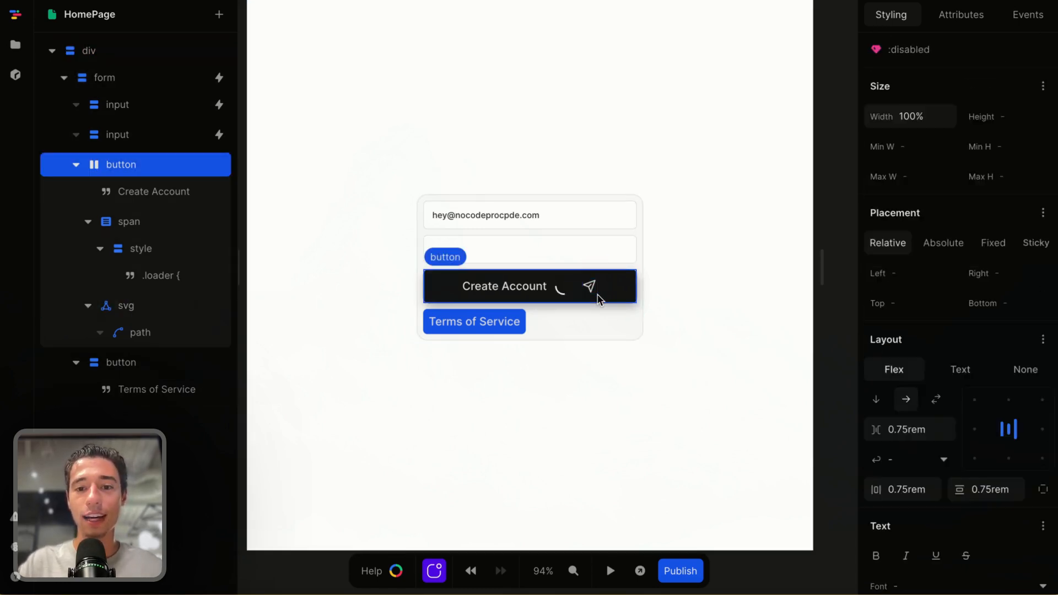
Show the send icon svg only when form_submit is not loading, using a Not of isLoading
left_click(564, 290)
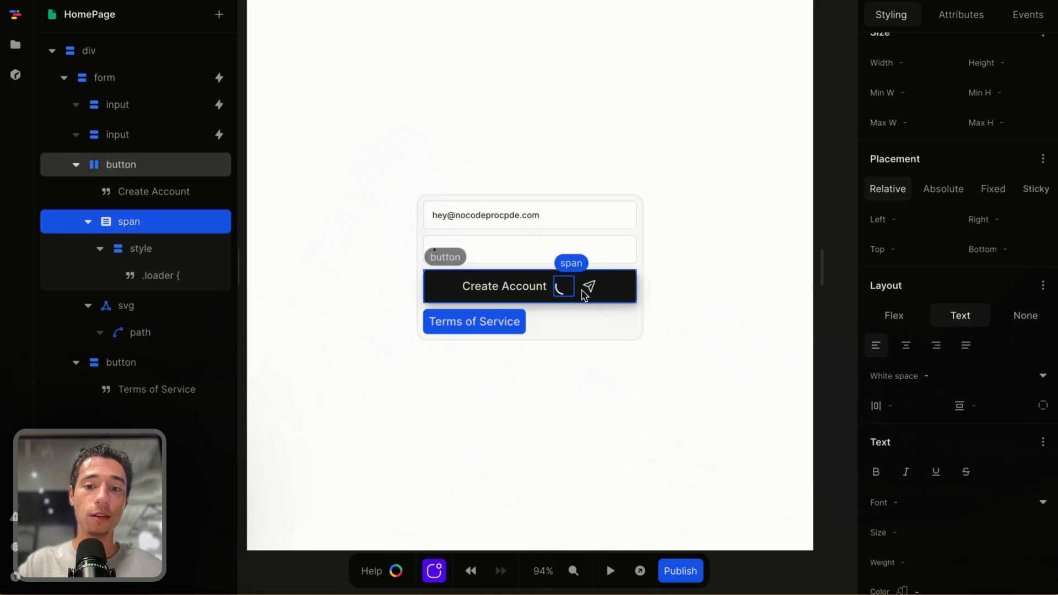
left_click(599, 294)
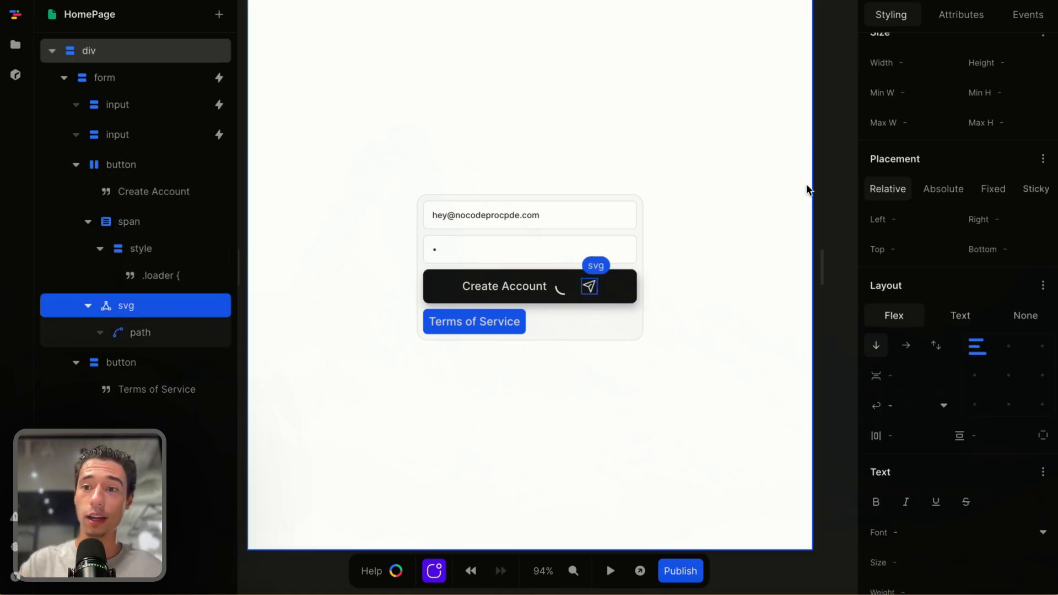
left_click(965, 16)
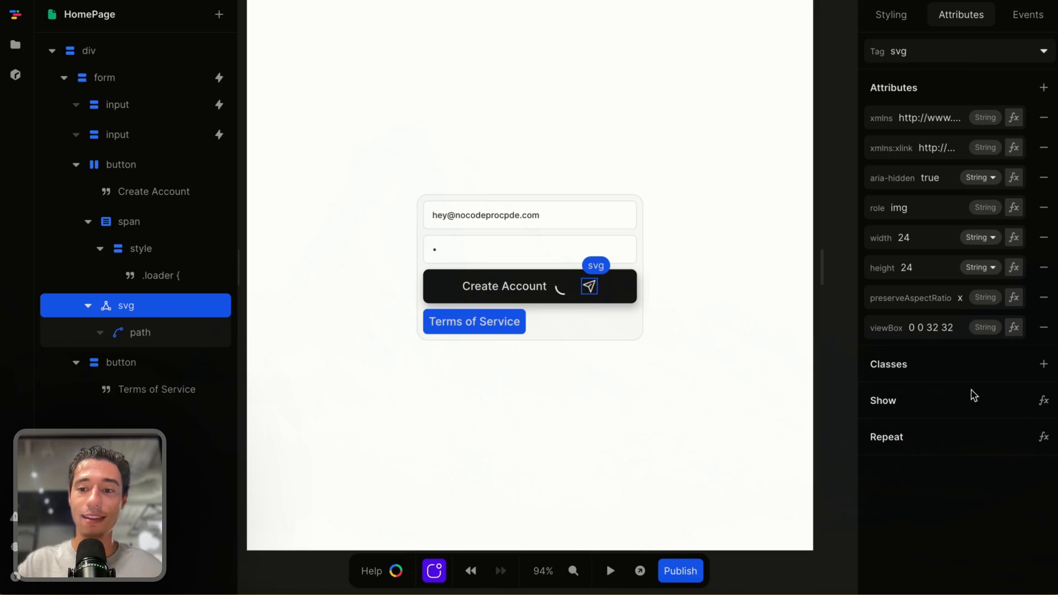
left_click(1043, 400)
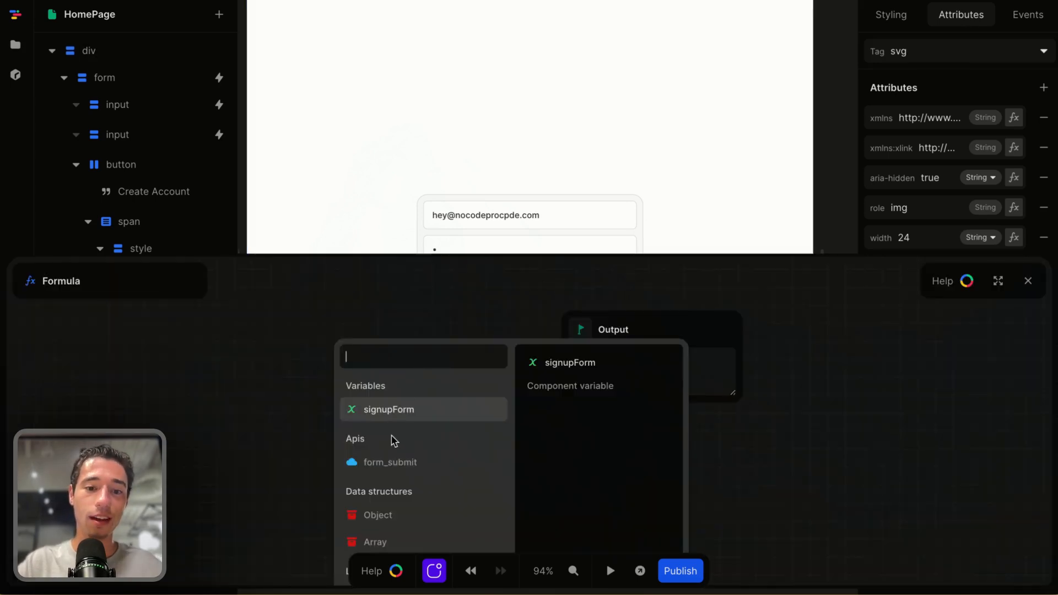
left_click(403, 462)
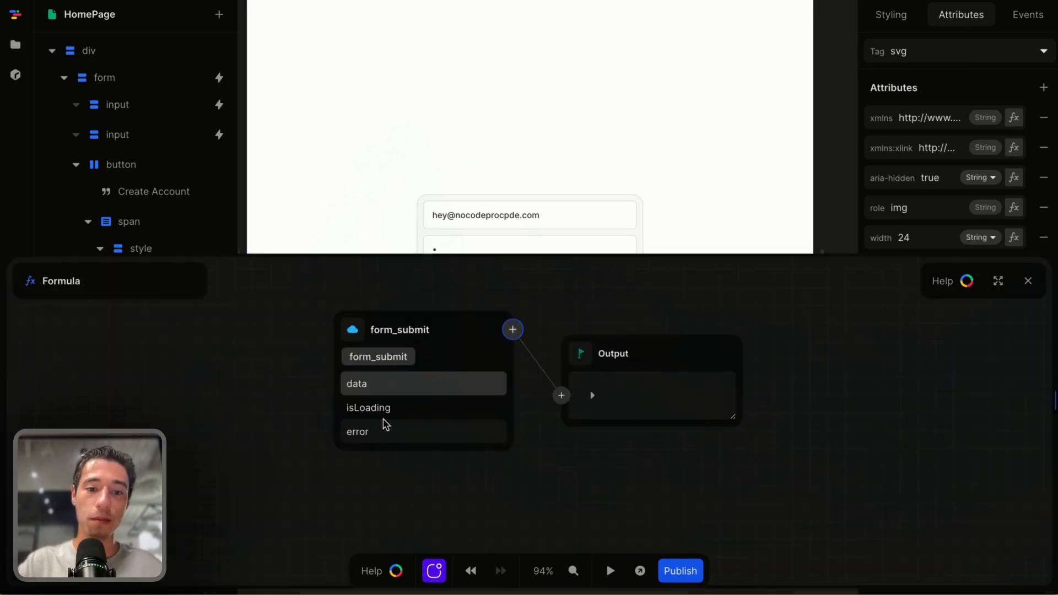
left_click(384, 411)
left_click(514, 329)
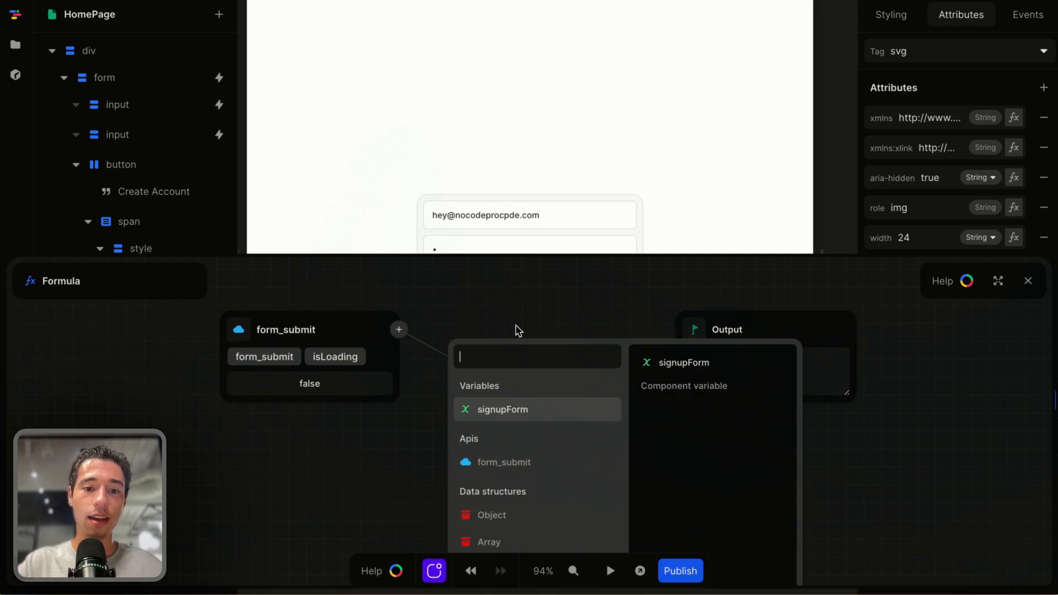
type("not")
left_click(505, 393)
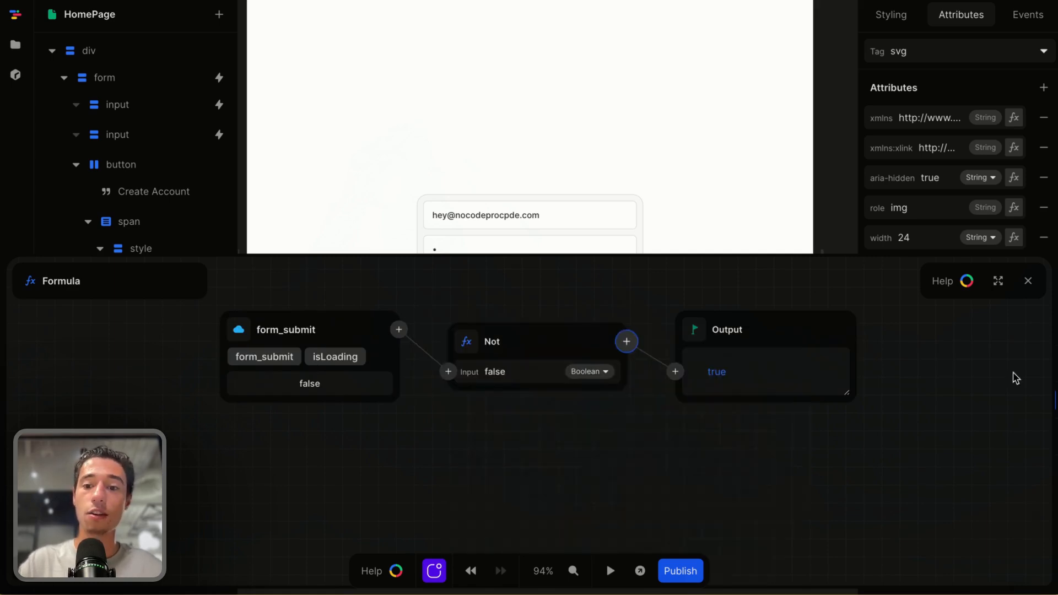
left_click(1028, 281)
Show the loader span only while form_submit isLoading is true
left_click(602, 359)
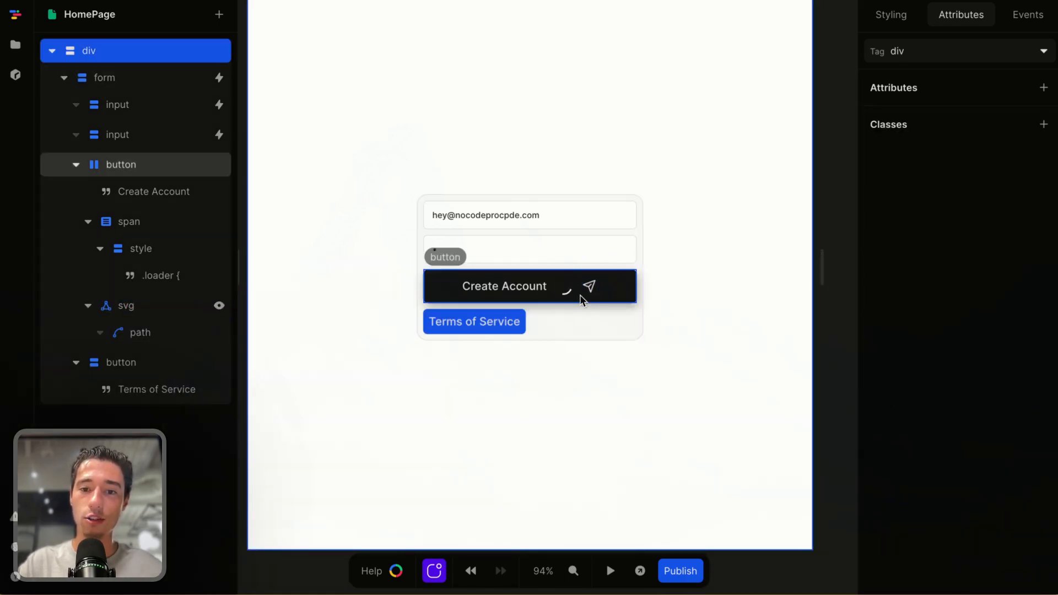
left_click(563, 287)
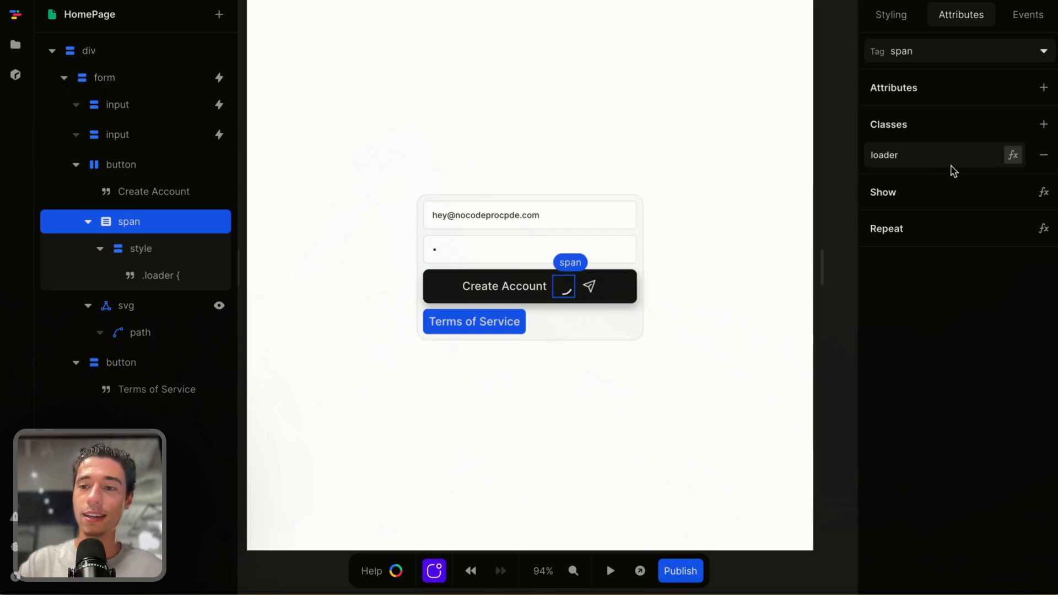
left_click(1043, 192)
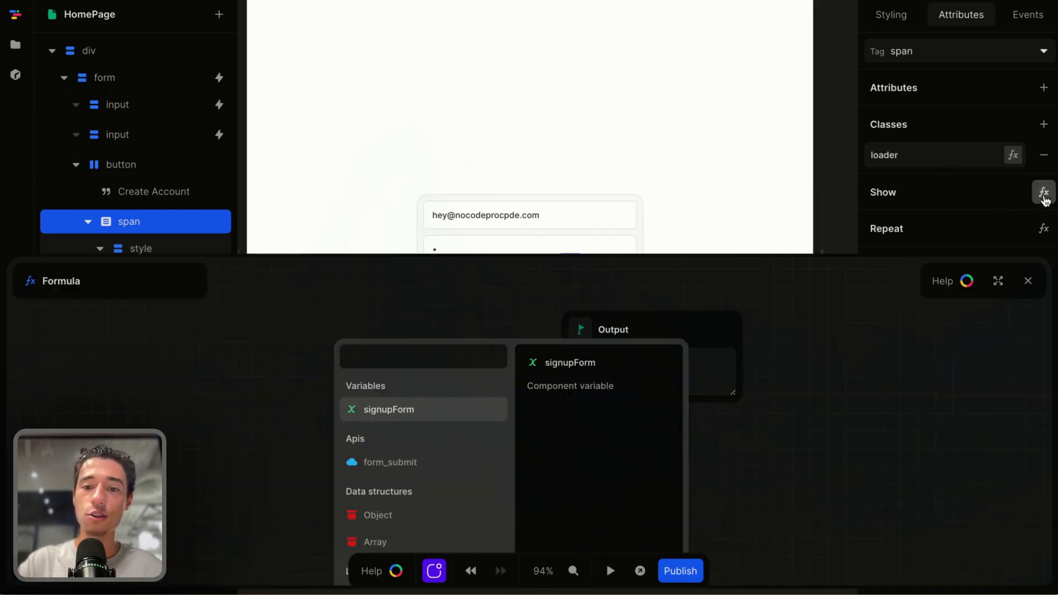
left_click(392, 462)
left_click(371, 411)
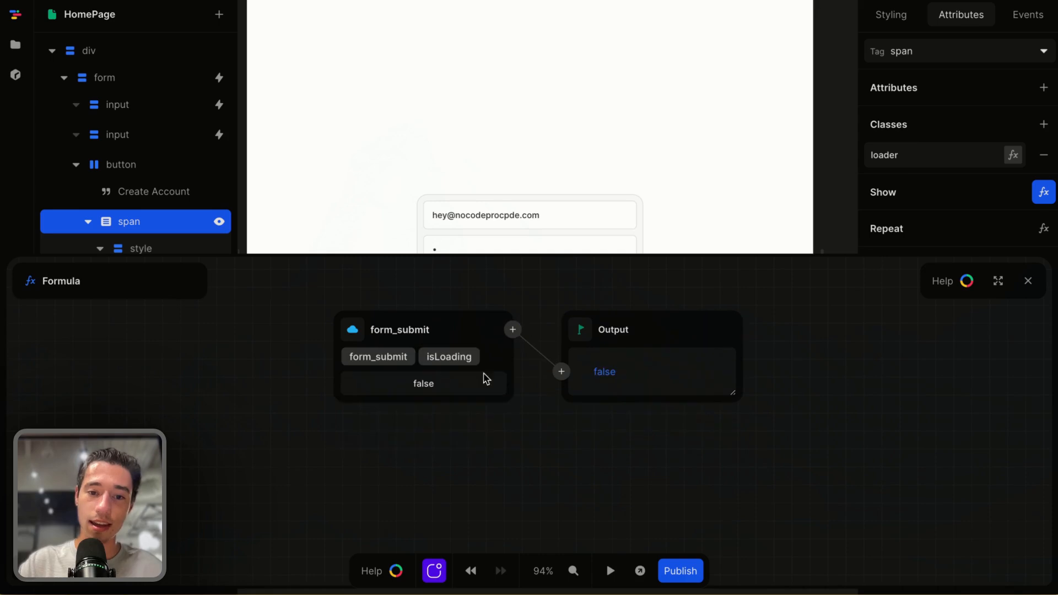
left_click(1028, 280)
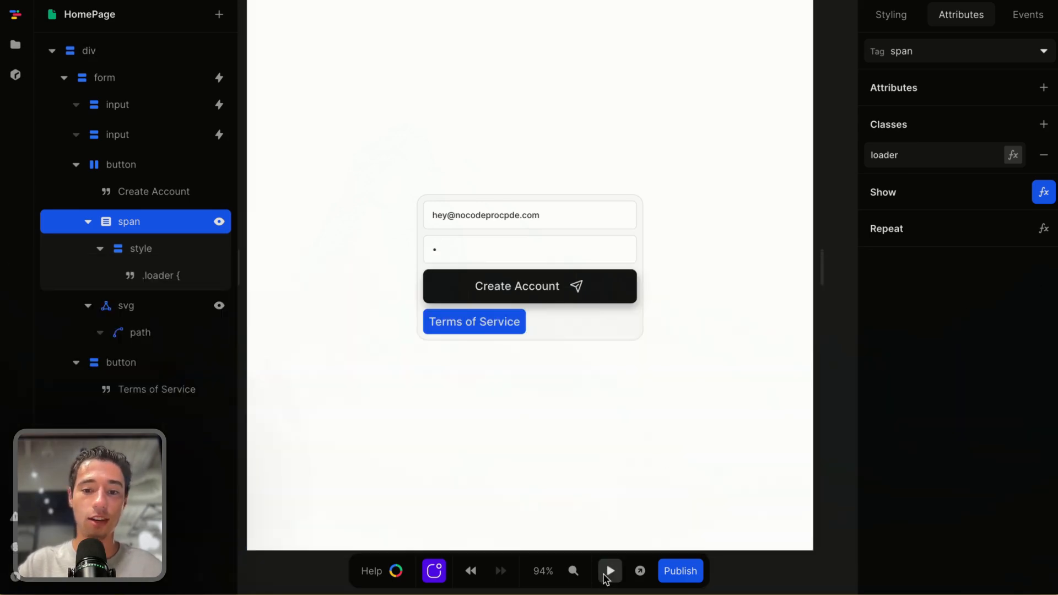
Preview the page and try the Create Account button
left_click(610, 571)
left_click(631, 286)
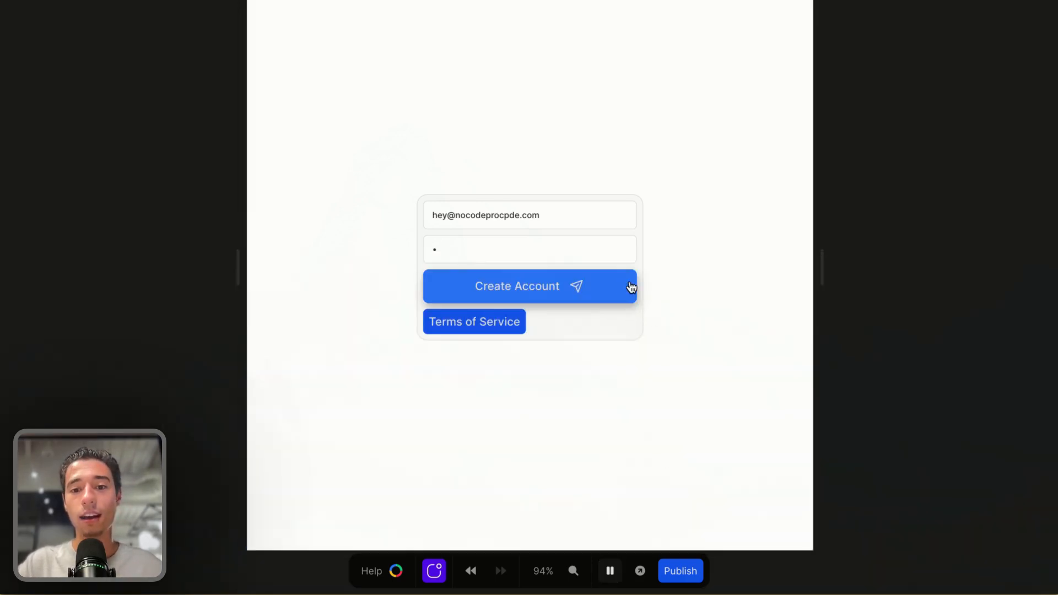
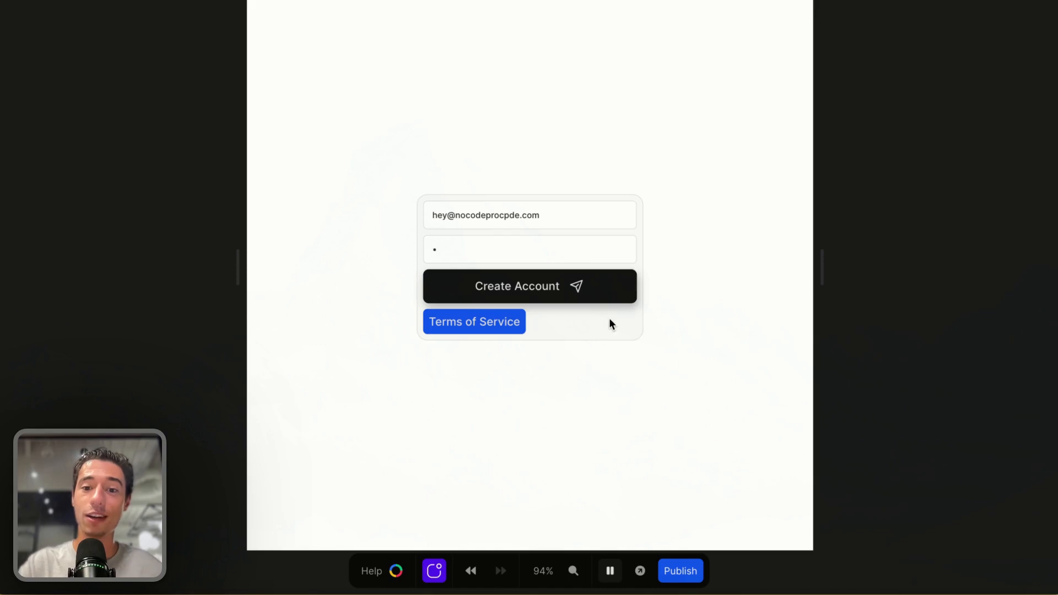
Add a confetti action to the On success branch of the form's submit workflow calling form_submit
left_click(610, 571)
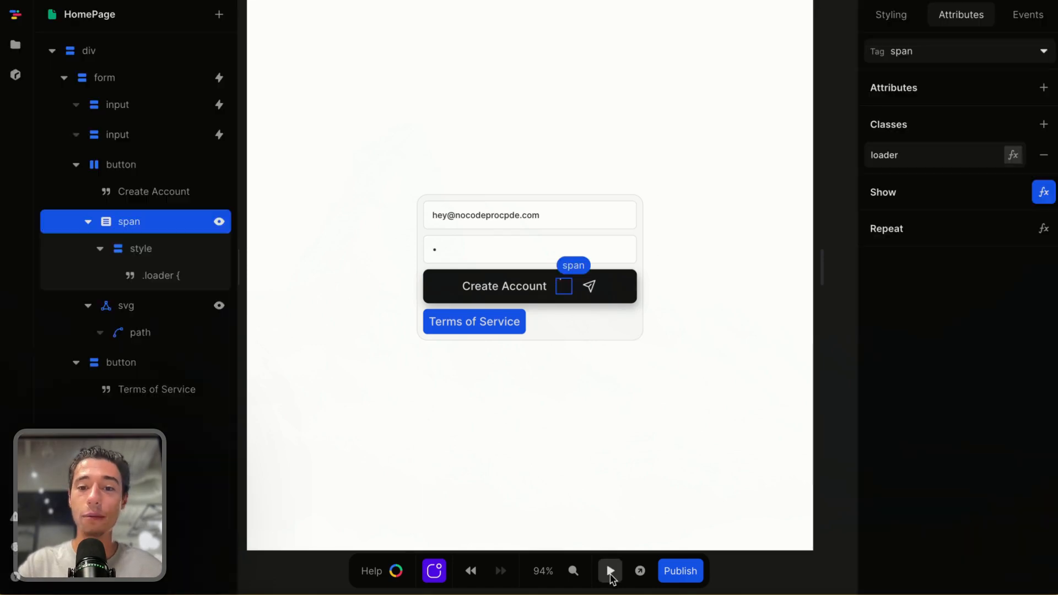
left_click(622, 337)
left_click(1028, 14)
left_click(949, 85)
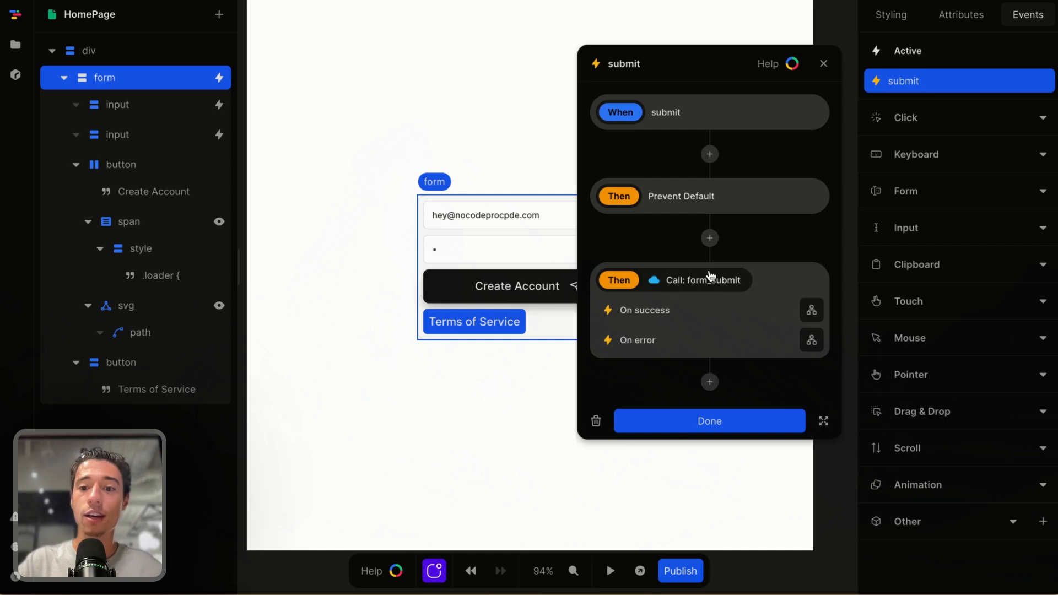
left_click(811, 310)
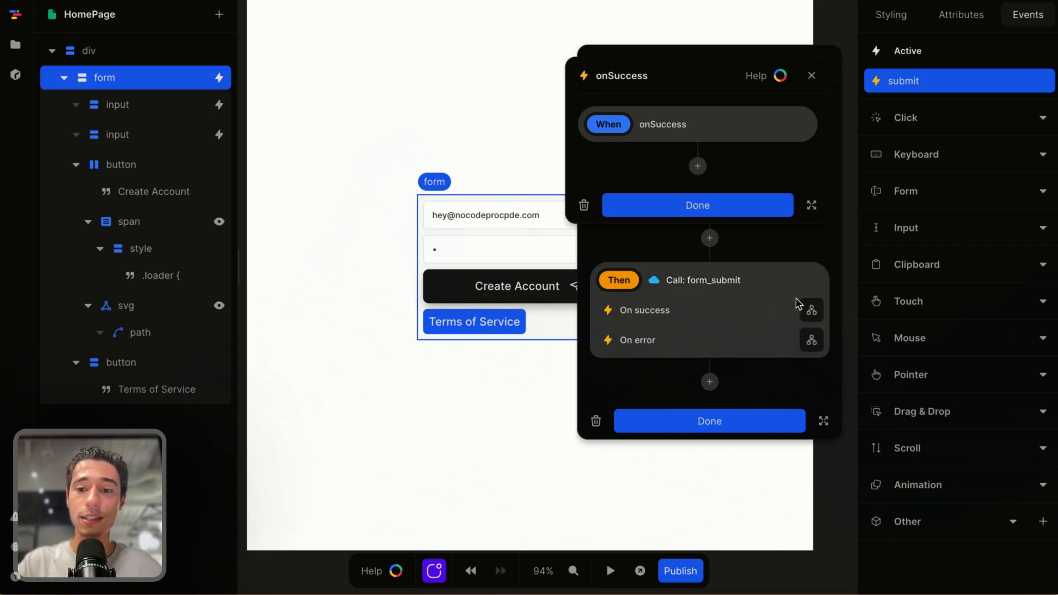
left_click(698, 166)
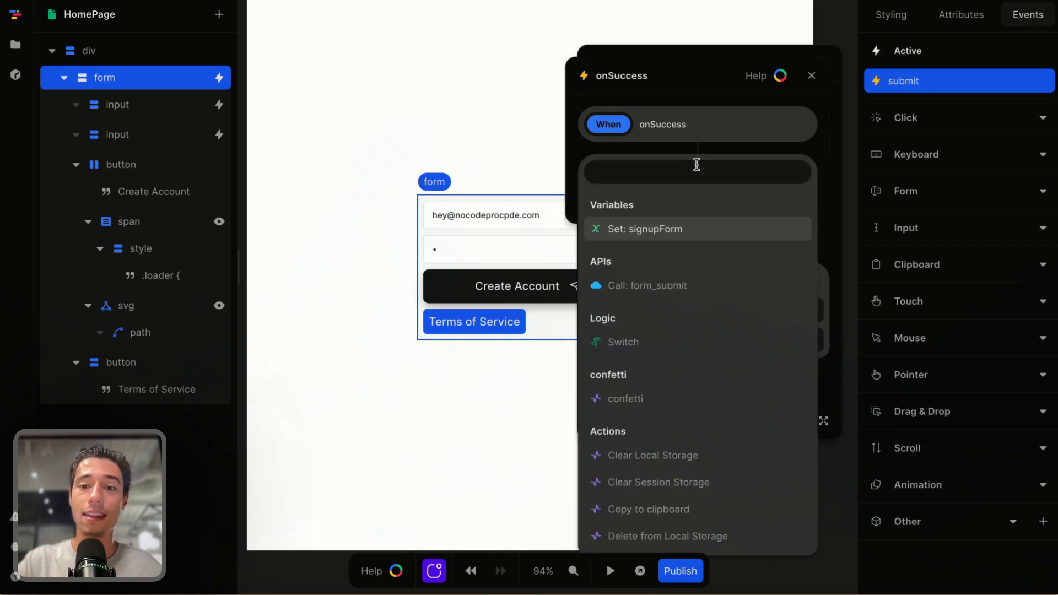
type("con")
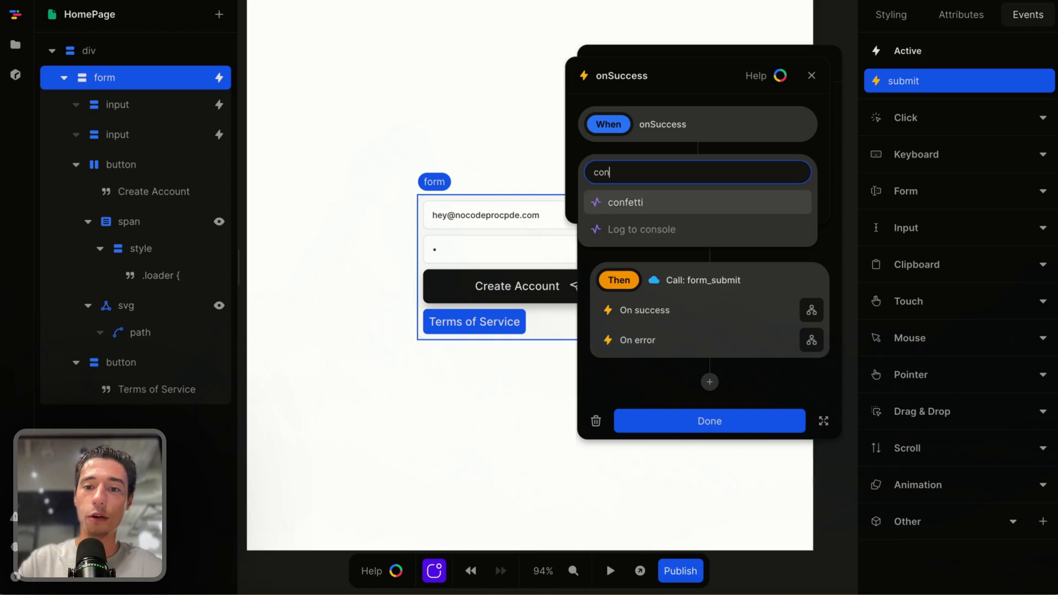
left_click(661, 202)
left_click(679, 34)
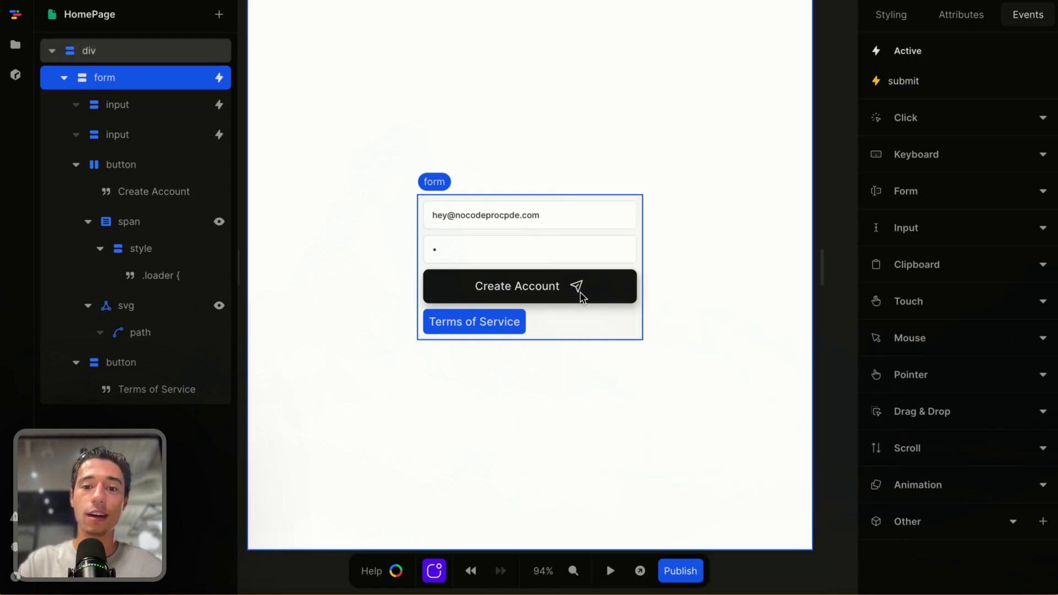
Preview the page and try the Create Account button
left_click(610, 571)
left_click(518, 282)
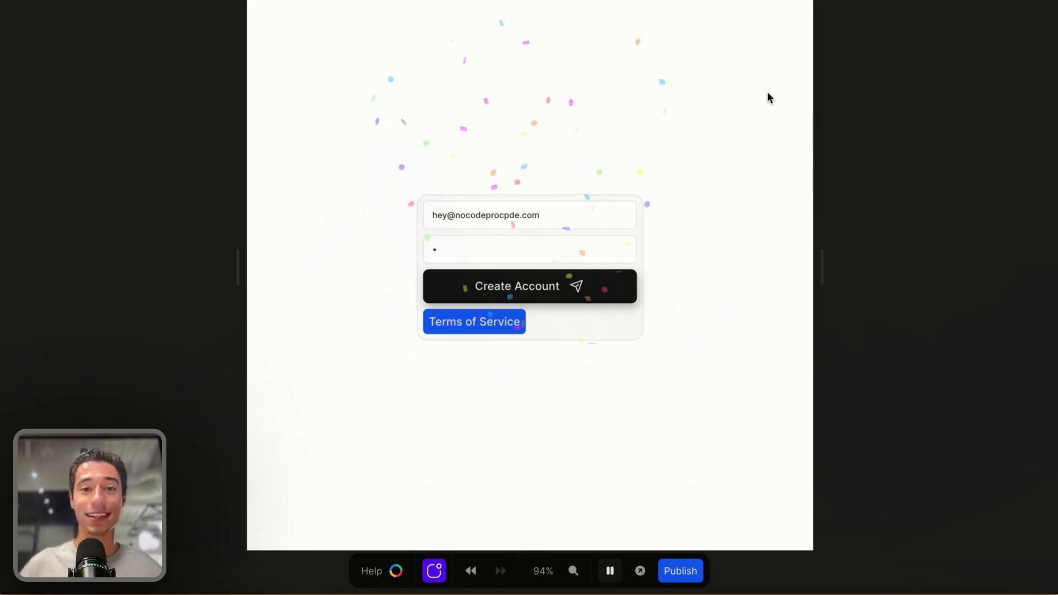
Inspect the attributes of the Terms of Service and Create Account buttons, toggling preview in between
left_click(609, 571)
left_click(512, 324)
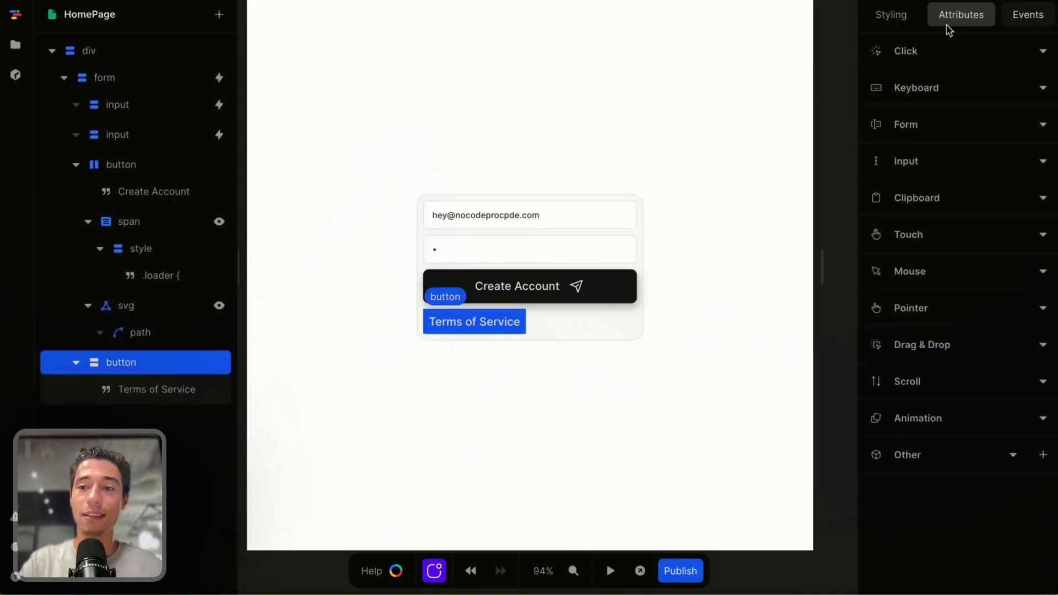
left_click(977, 12)
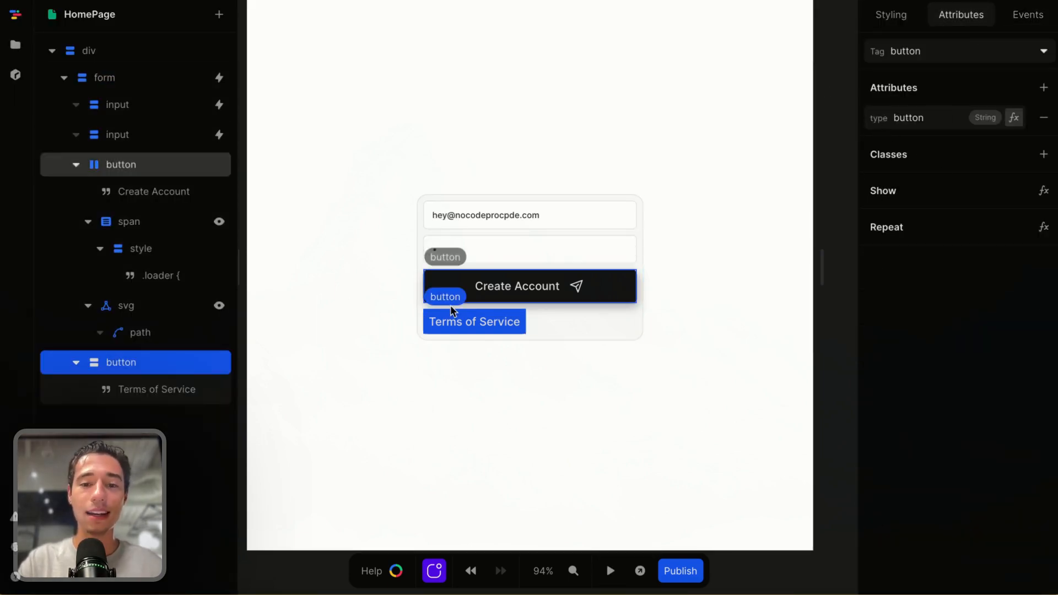
left_click(610, 571)
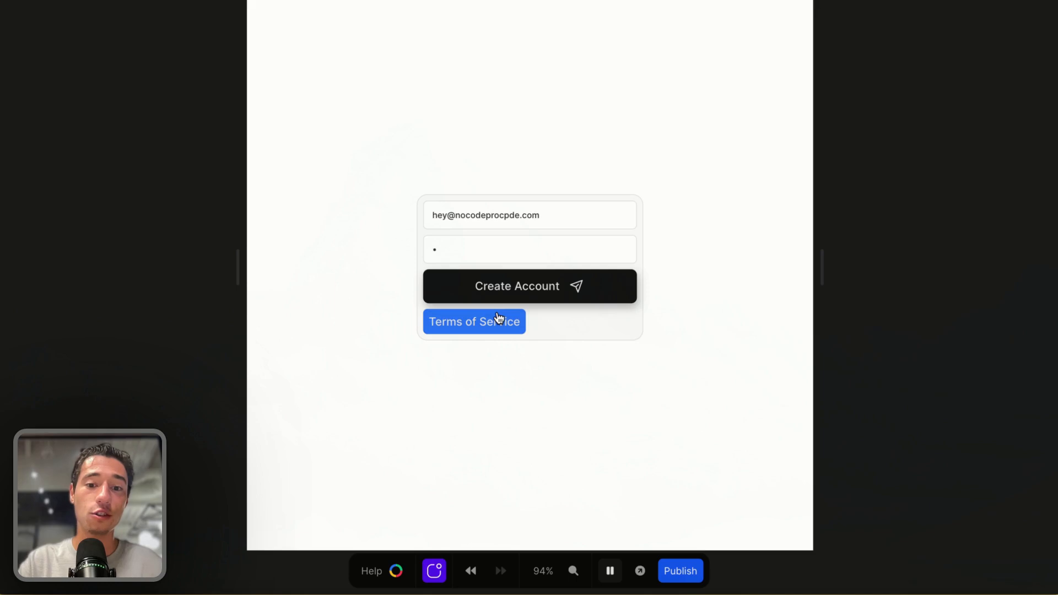
left_click(610, 571)
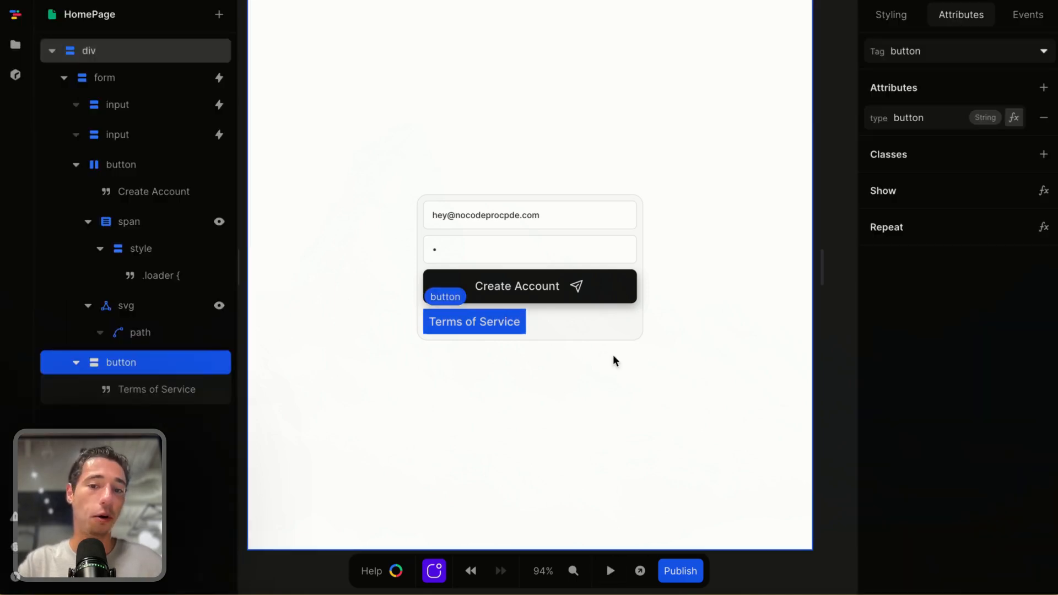
left_click(614, 295)
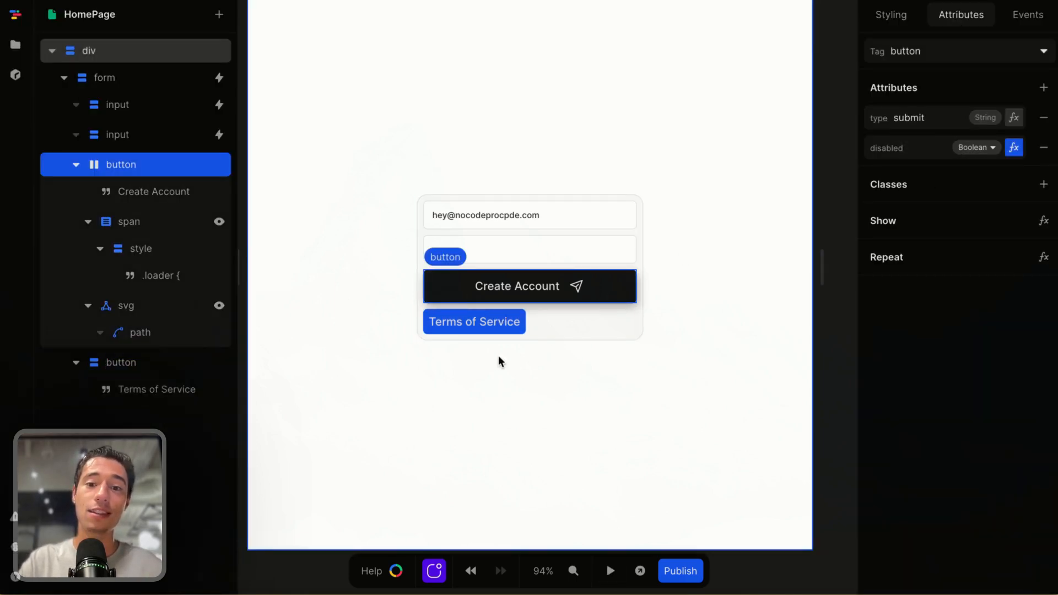
Delete the Terms of Service button and its text from the form
left_click(514, 326)
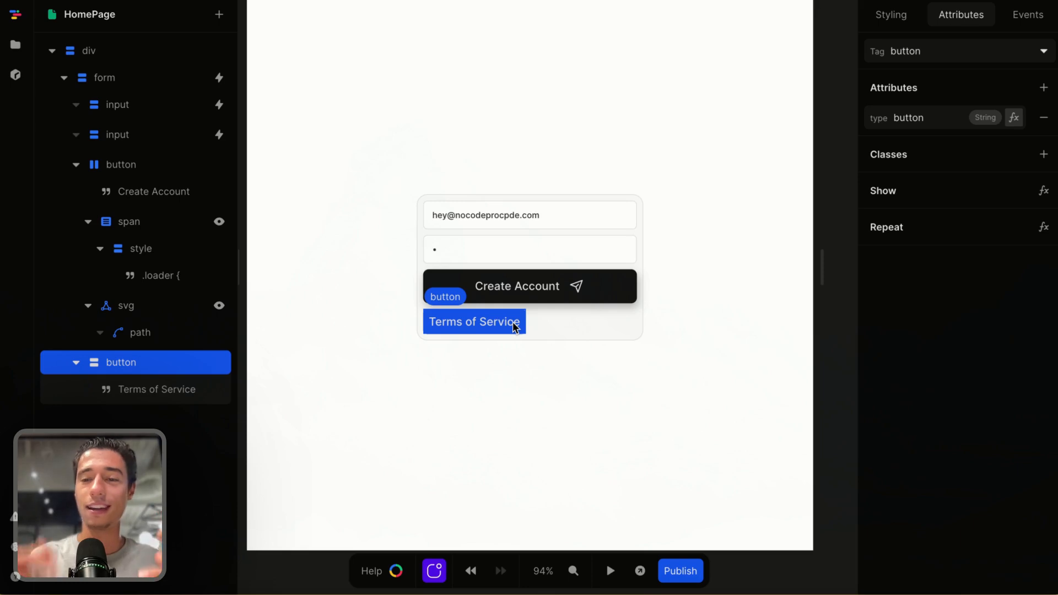
left_click(514, 325)
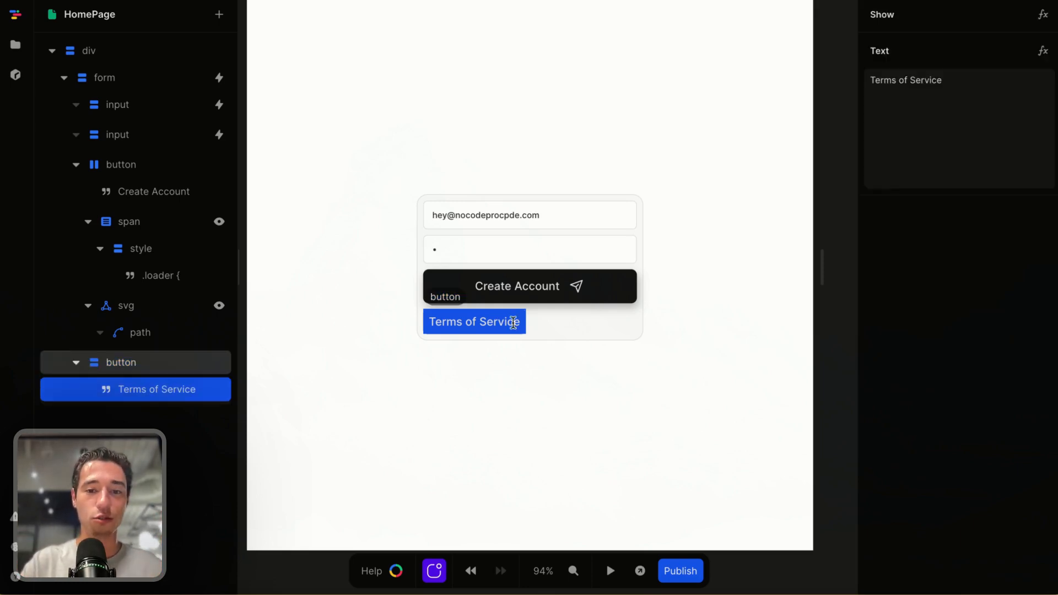
key("Delete")
left_click(429, 322)
key("Delete")
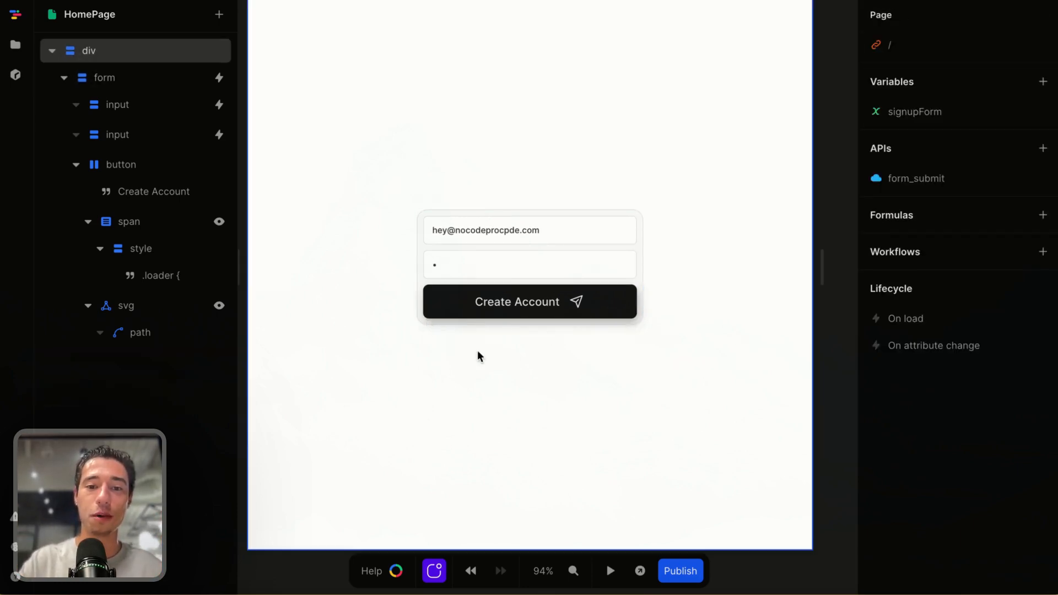
Preview the page and submit the form to check the confetti
left_click(590, 485)
left_click(611, 570)
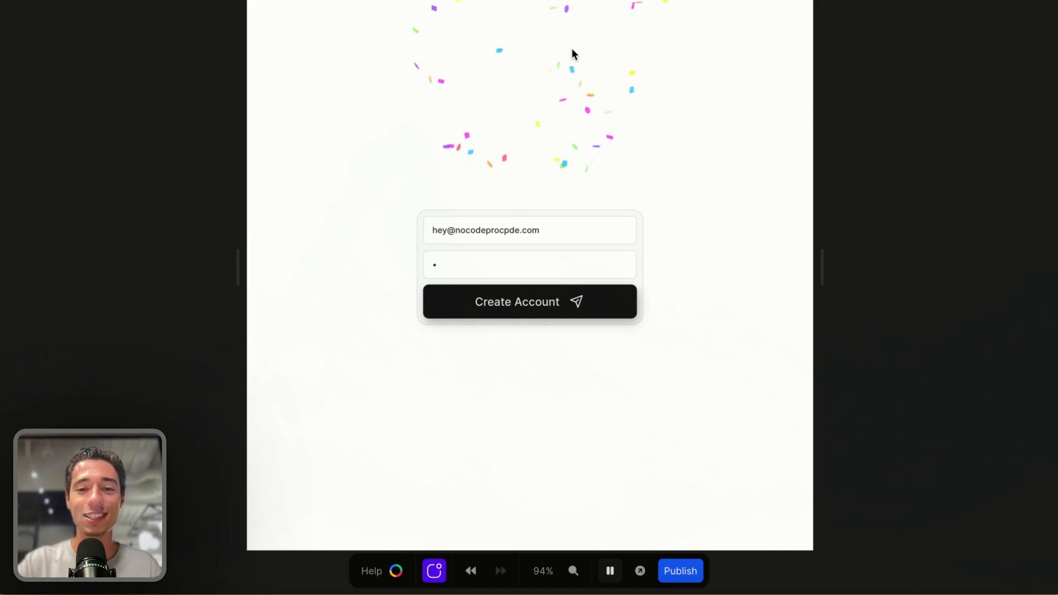
Switch to the NoCode ProCode community tab and open its Feed
mouse_move(2, 248)
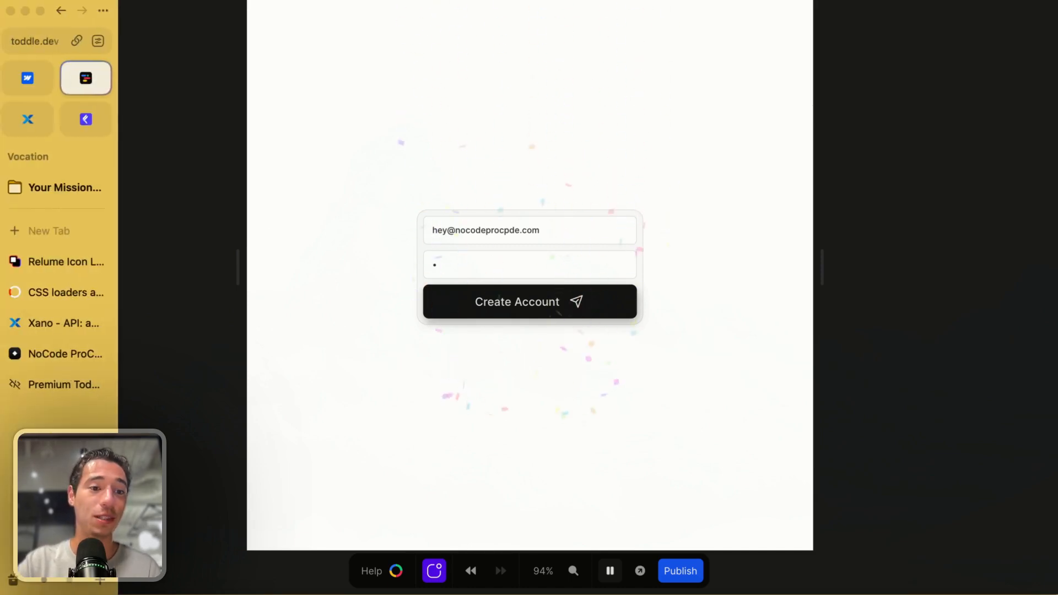
left_click(43, 353)
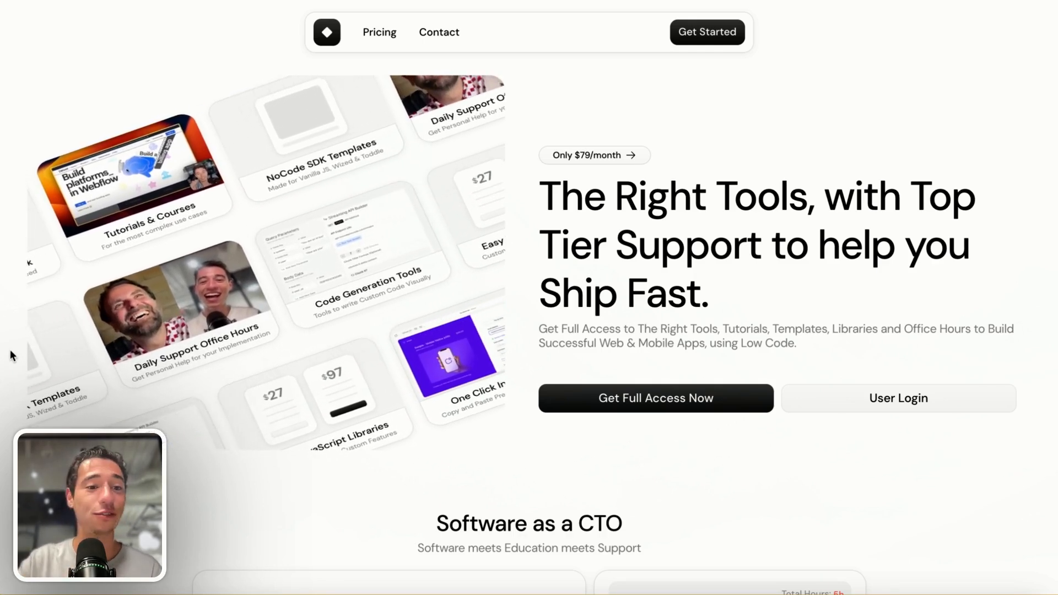
mouse_move(1, 359)
left_click(44, 384)
scroll(386, 330, "down", 2)
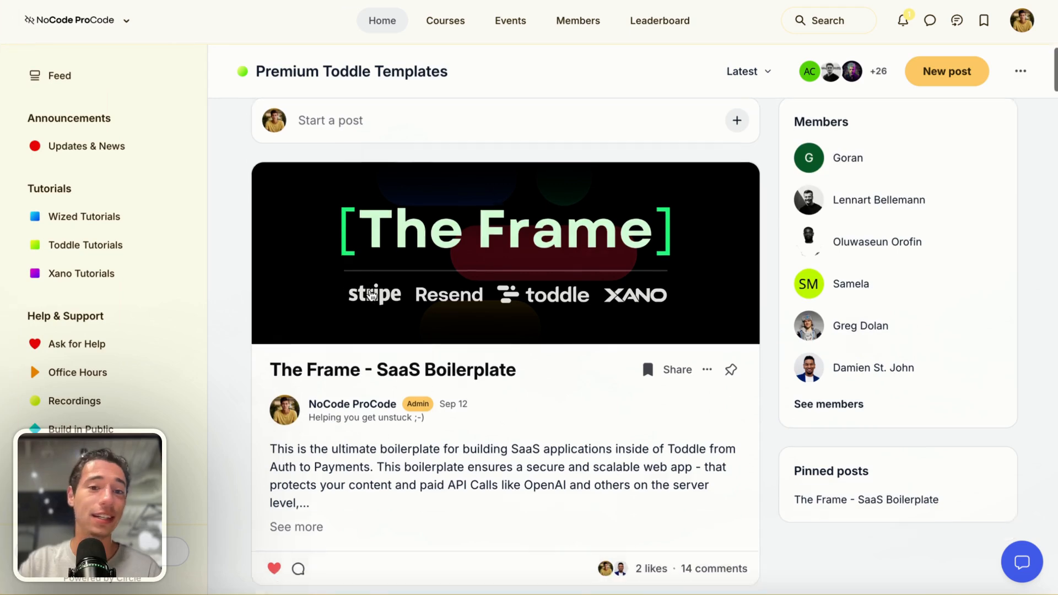
scroll(370, 295, "up", 2)
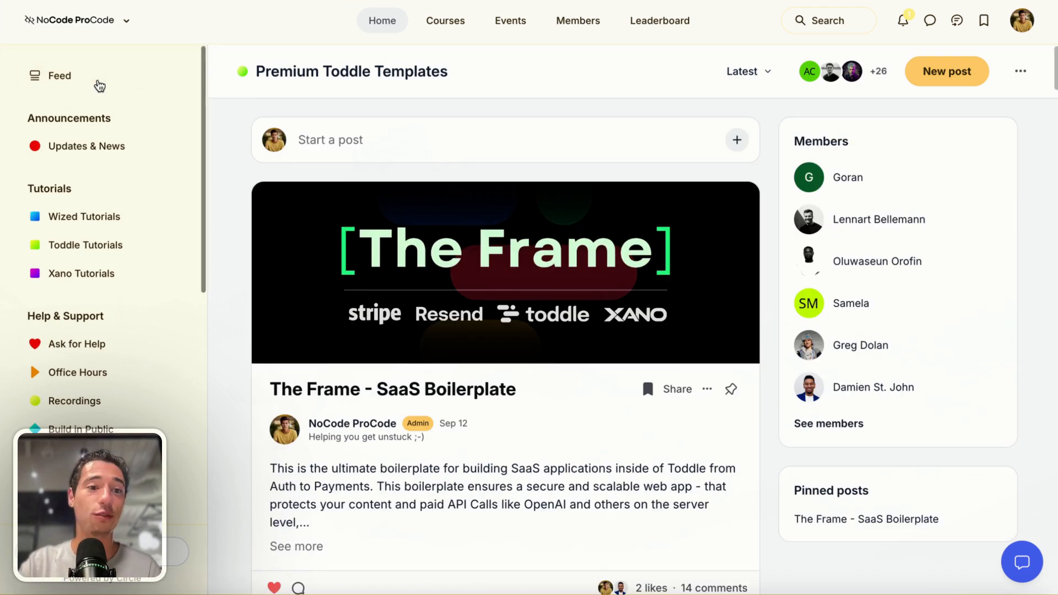
left_click(66, 82)
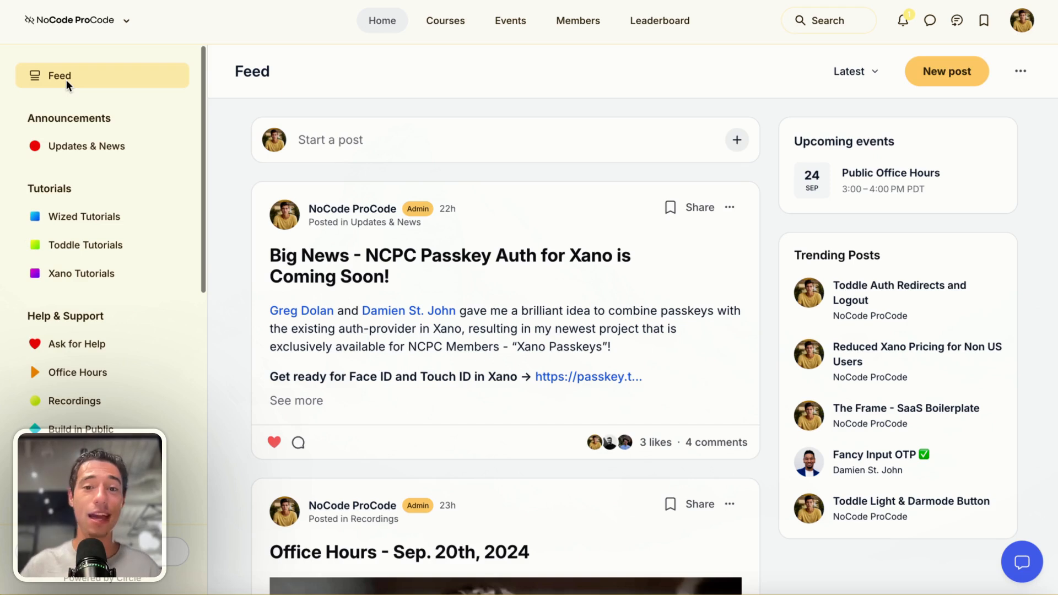
Scroll the Feed and open the passkey link in the NCPC Passkey Auth post
scroll(123, 336, "down", 3)
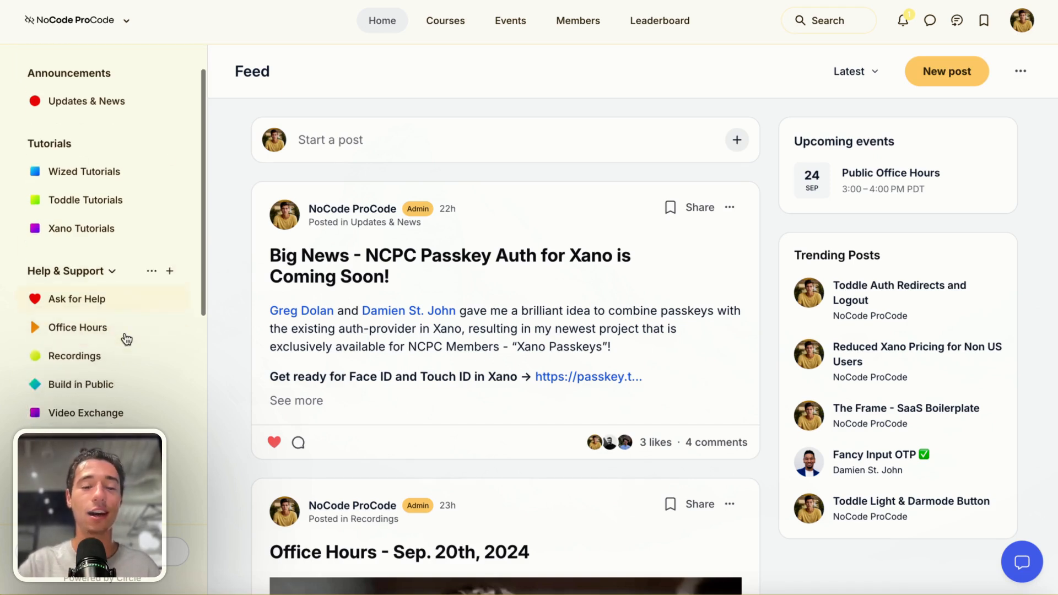
scroll(174, 371, "down", 5)
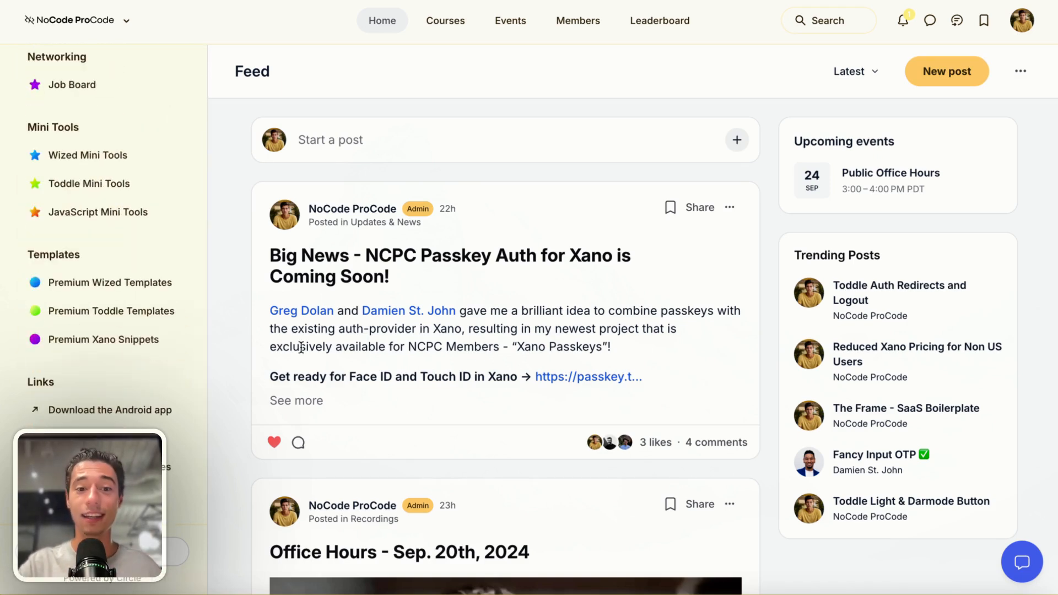
left_click(567, 377)
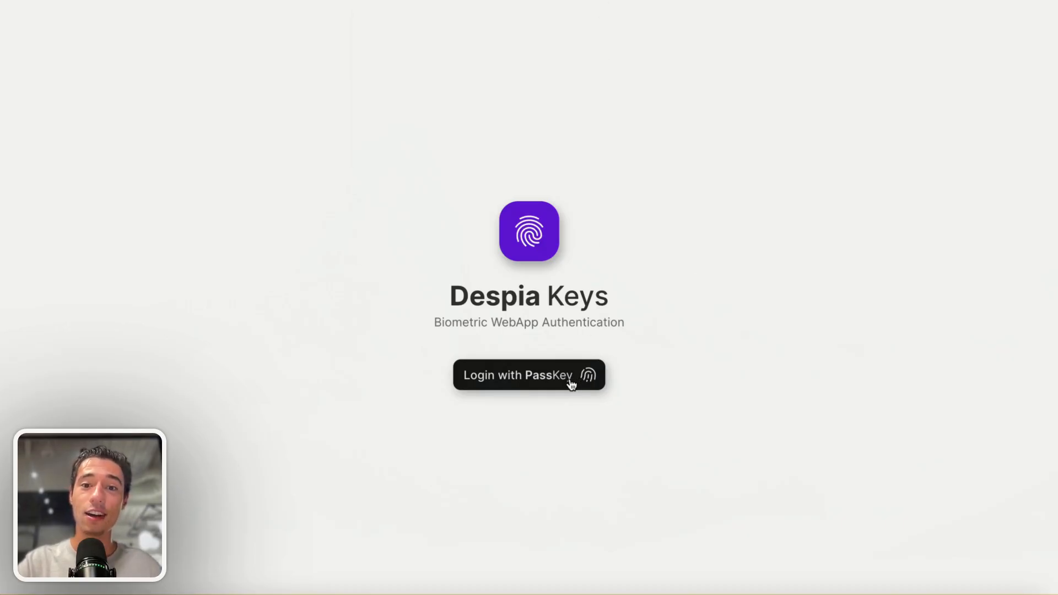
Try Login with PassKey on the Despia Keys demo, dismiss the passkey prompt, and go back to the Feed
left_click(571, 384)
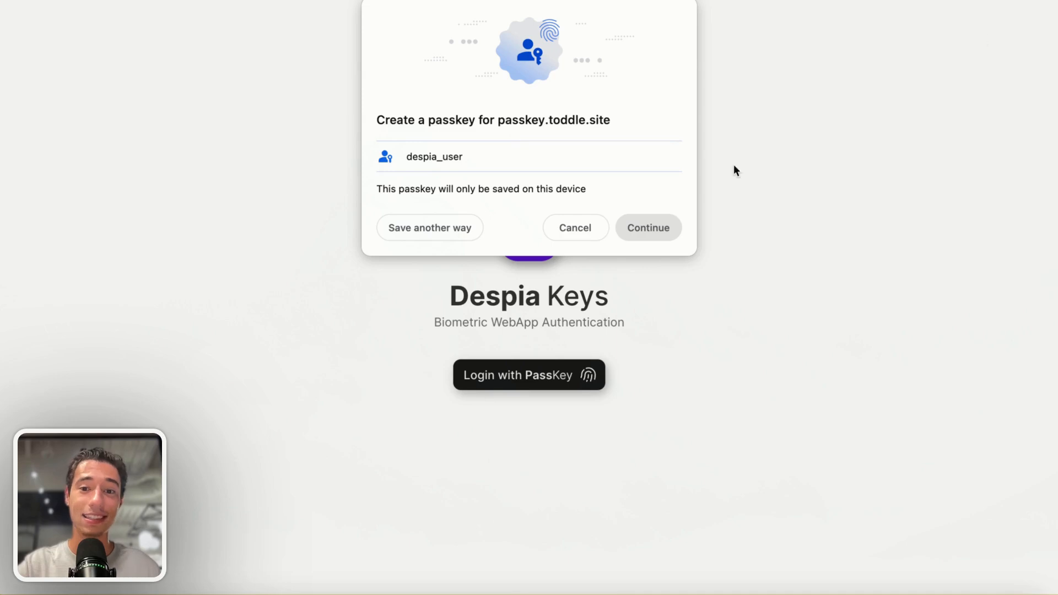
left_click(559, 227)
mouse_move(5, 17)
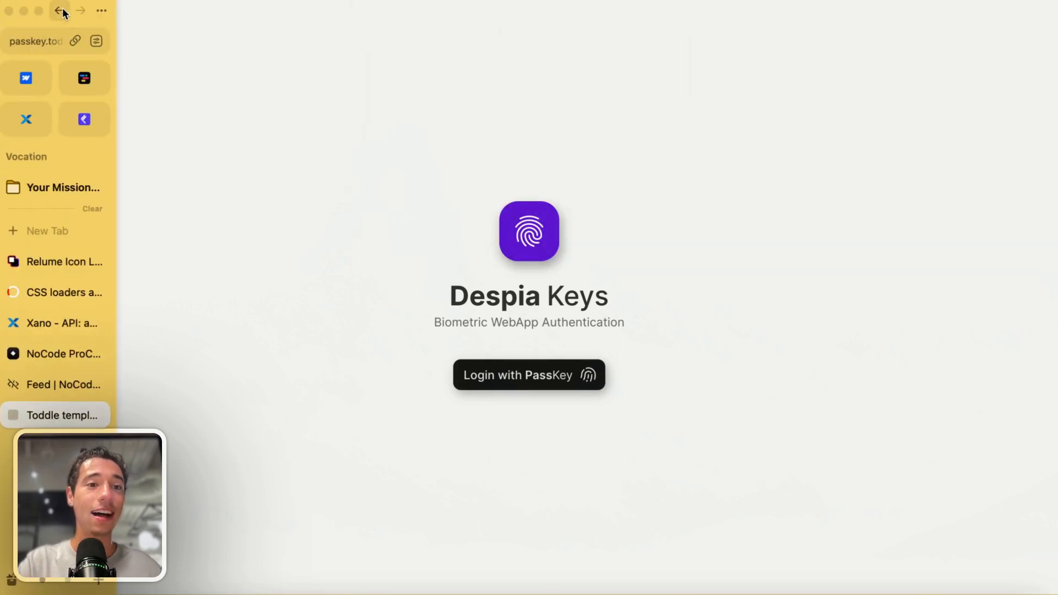
left_click(60, 10)
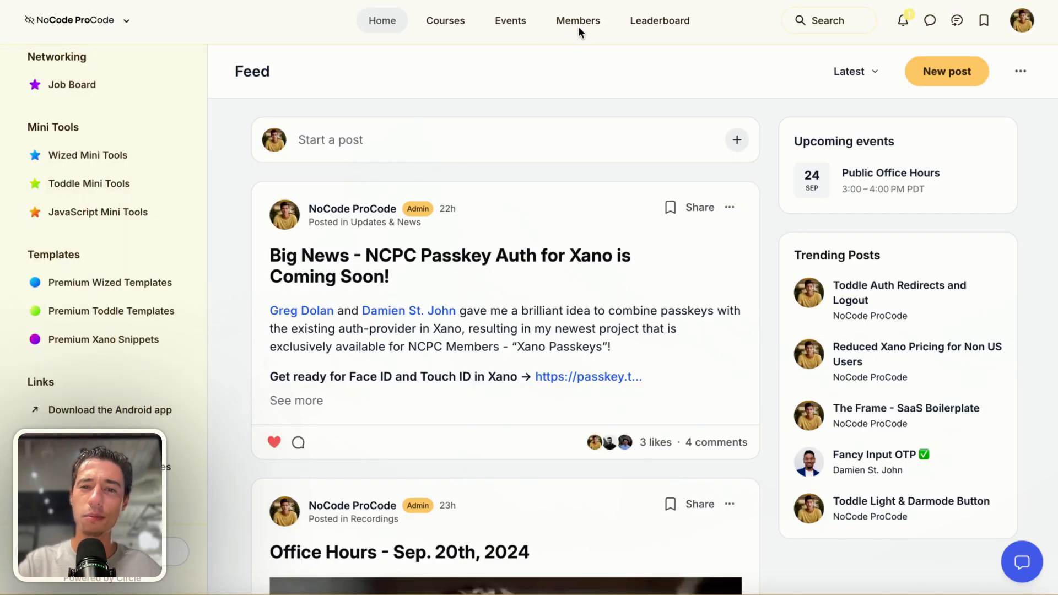
Browse the Feed posts and the Toddle Tutorials space
scroll(512, 308, "down", 20)
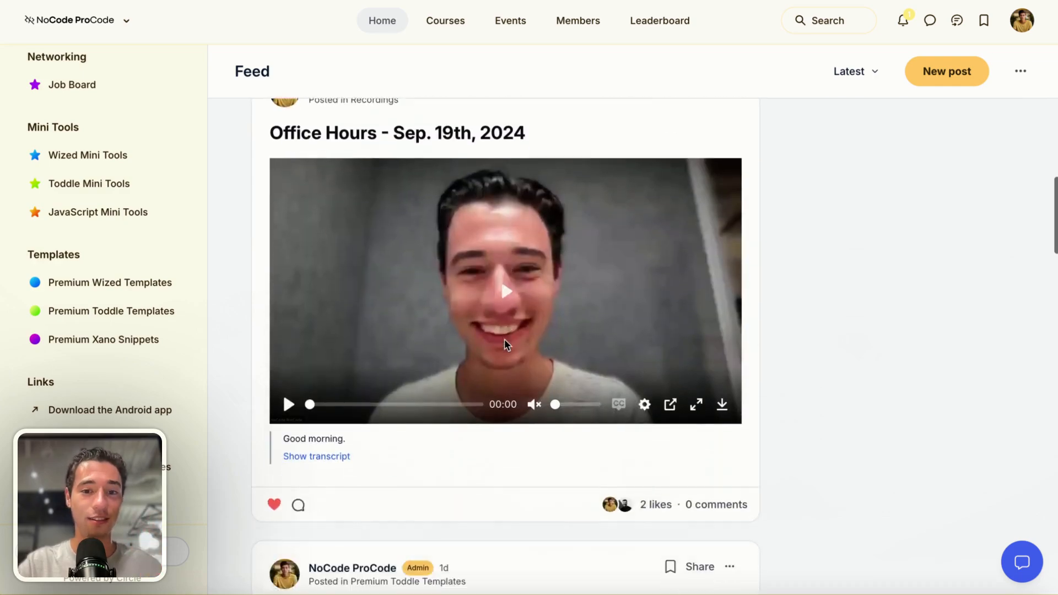
scroll(506, 345, "down", 15)
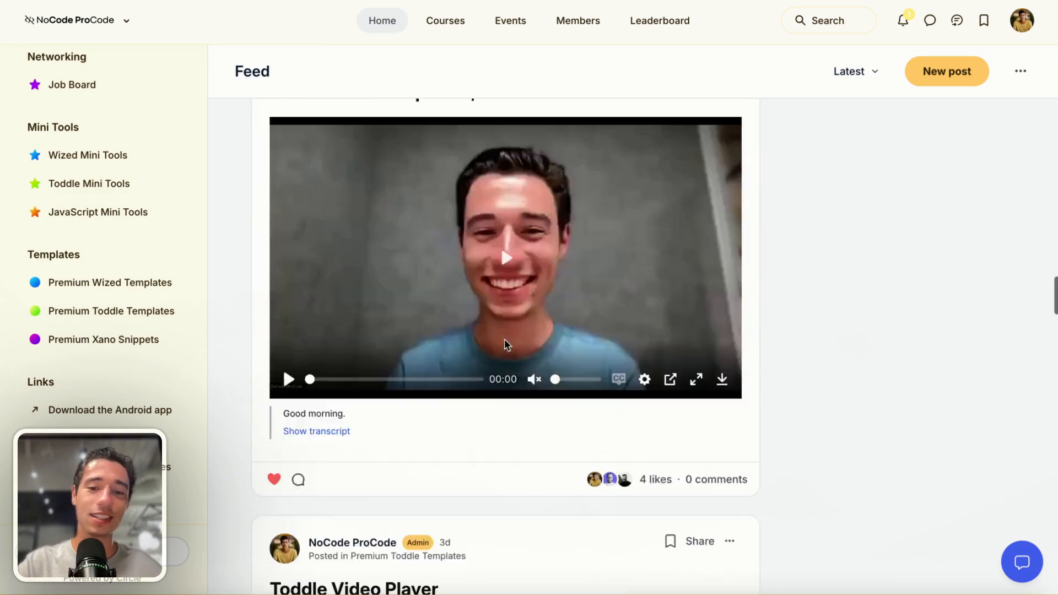
scroll(506, 345, "down", 15)
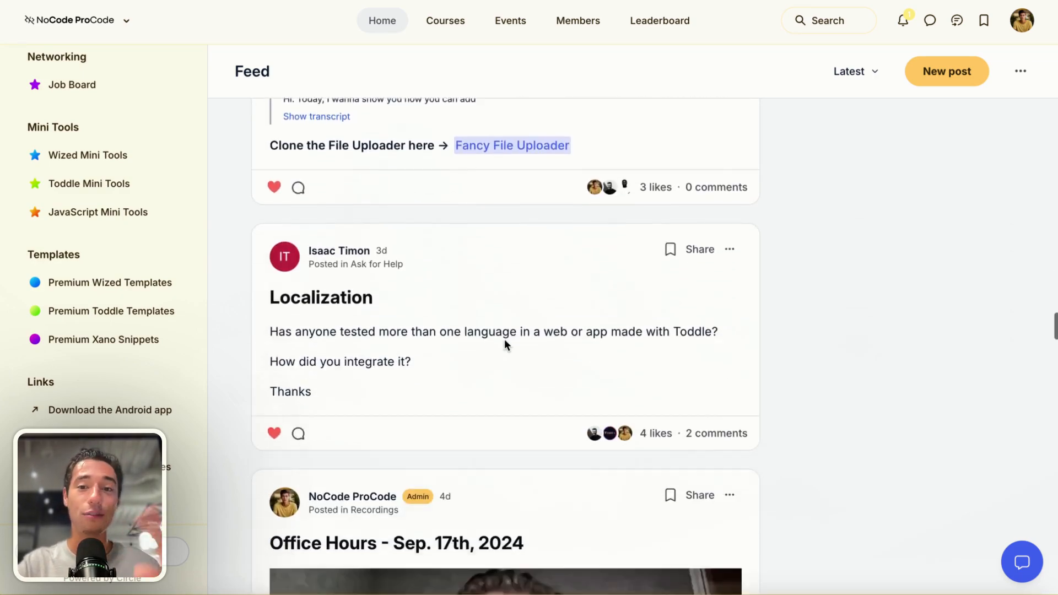
scroll(505, 339, "down", 10)
scroll(113, 167, "up", 10)
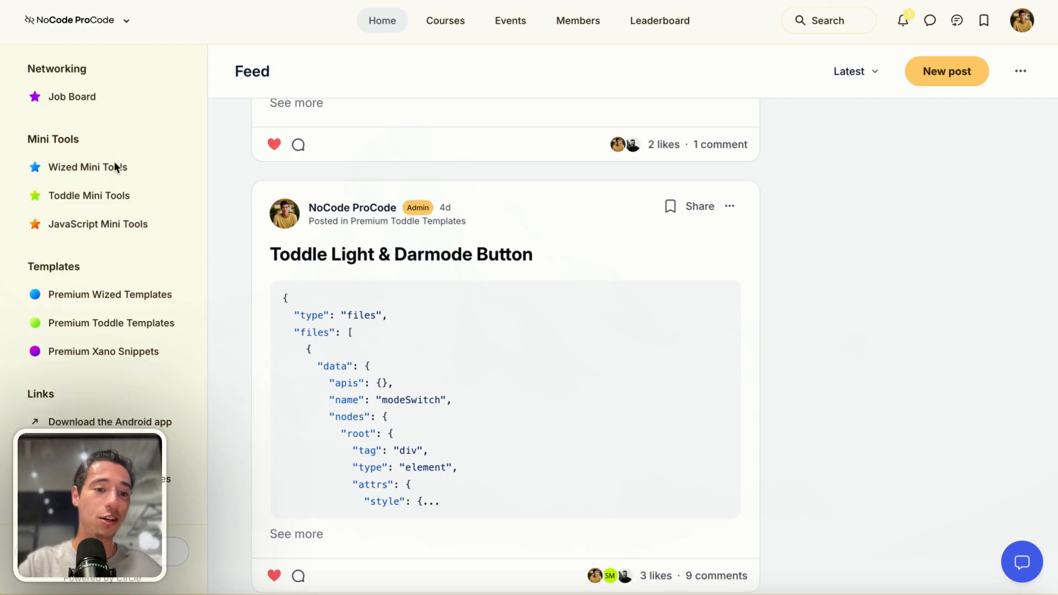
left_click(90, 246)
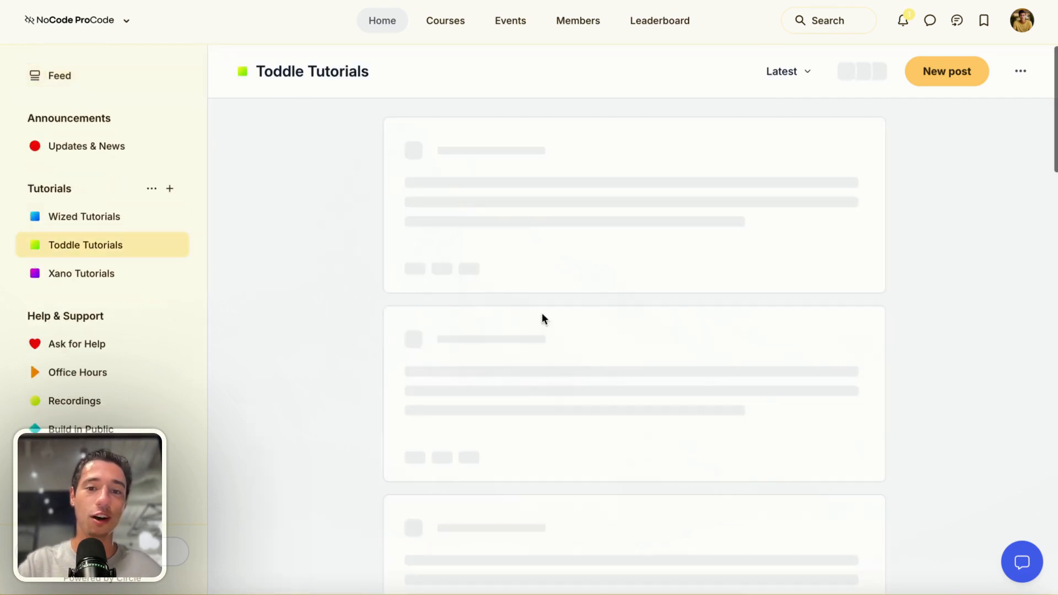
scroll(572, 361, "down", 20)
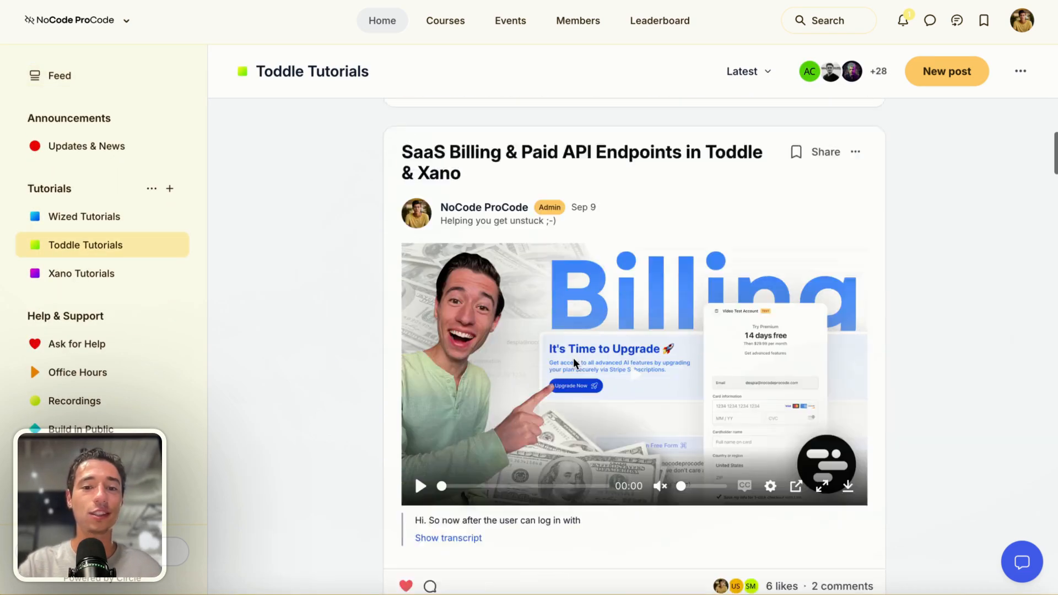
scroll(574, 358, "down", 20)
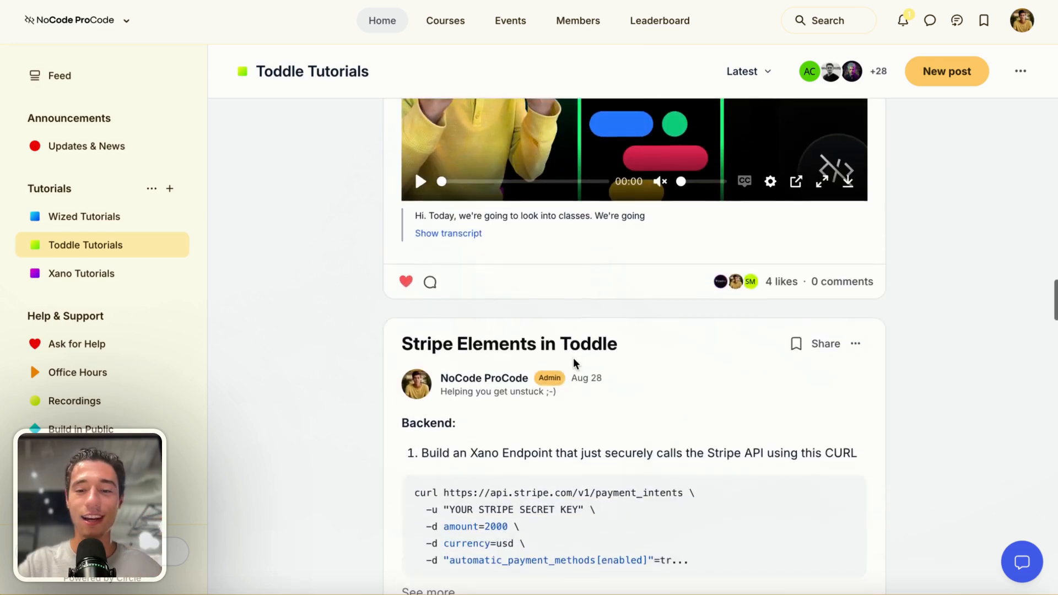
scroll(573, 360, "down", 11)
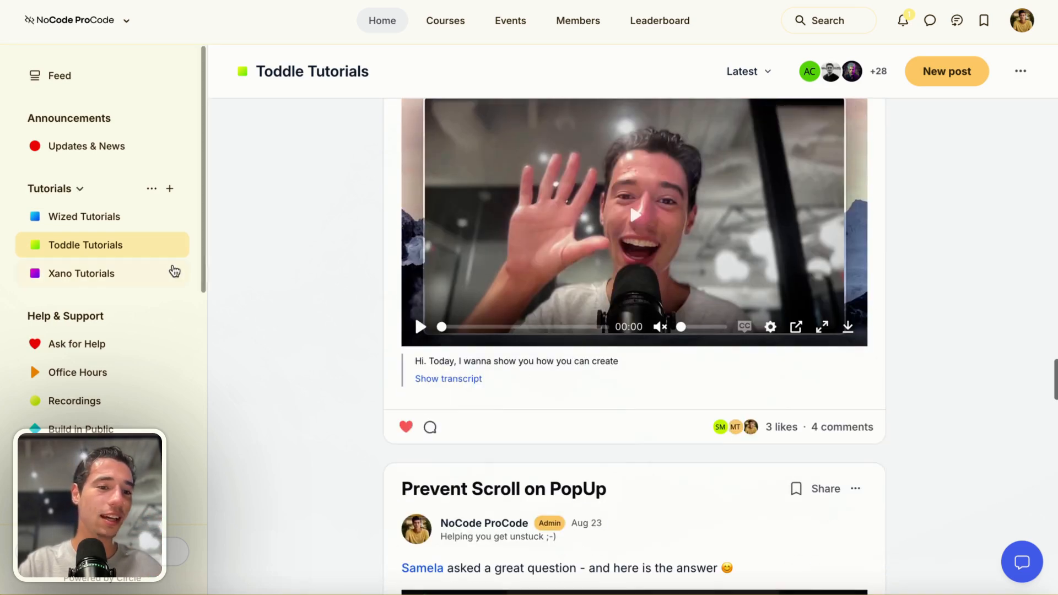
Browse the Xano Tutorials, Office Hours and Premium Wized Templates spaces
left_click(98, 270)
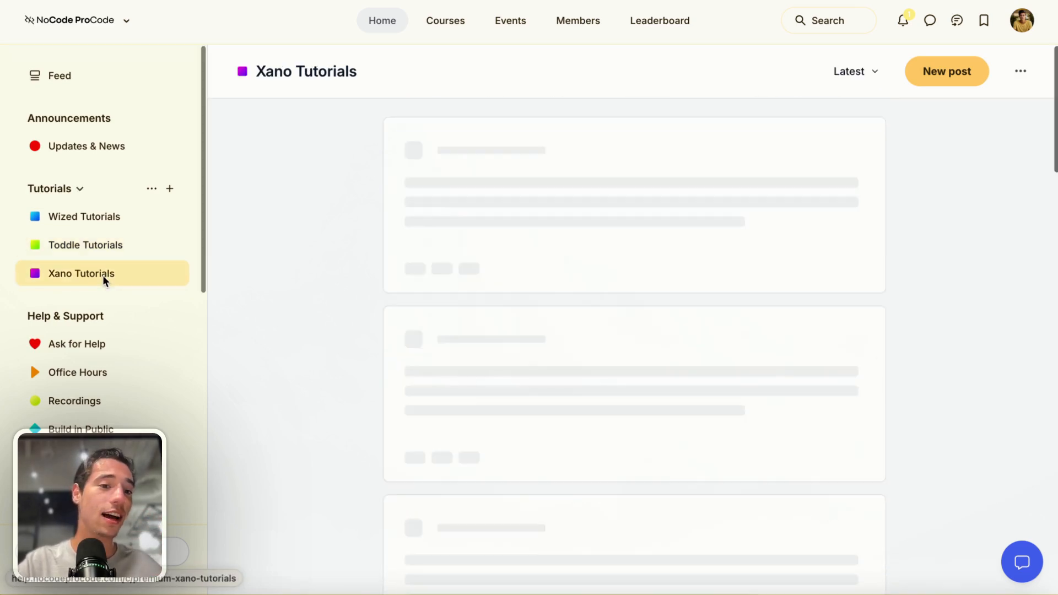
left_click(103, 374)
scroll(71, 364, "down", 6)
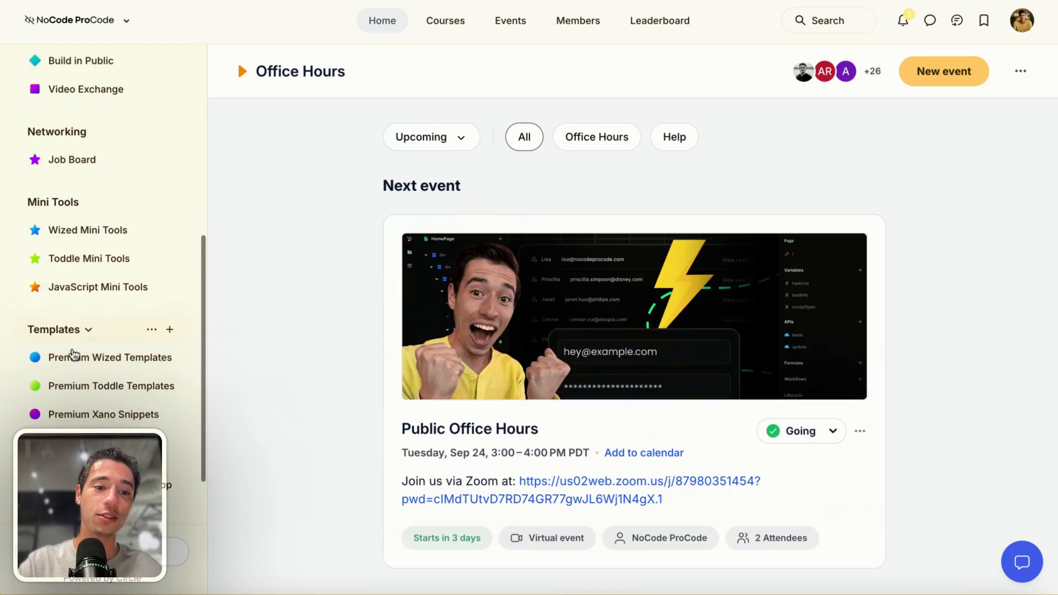
left_click(69, 368)
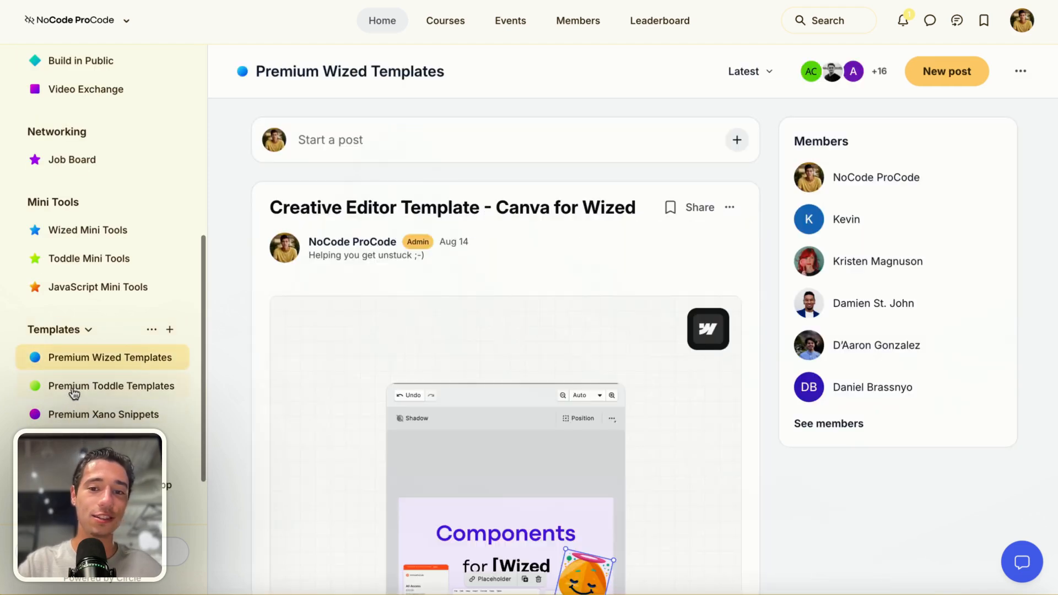
Open Premium Toddle Templates and scroll to the Fancy File Uploader post
left_click(76, 387)
scroll(617, 420, "down", 15)
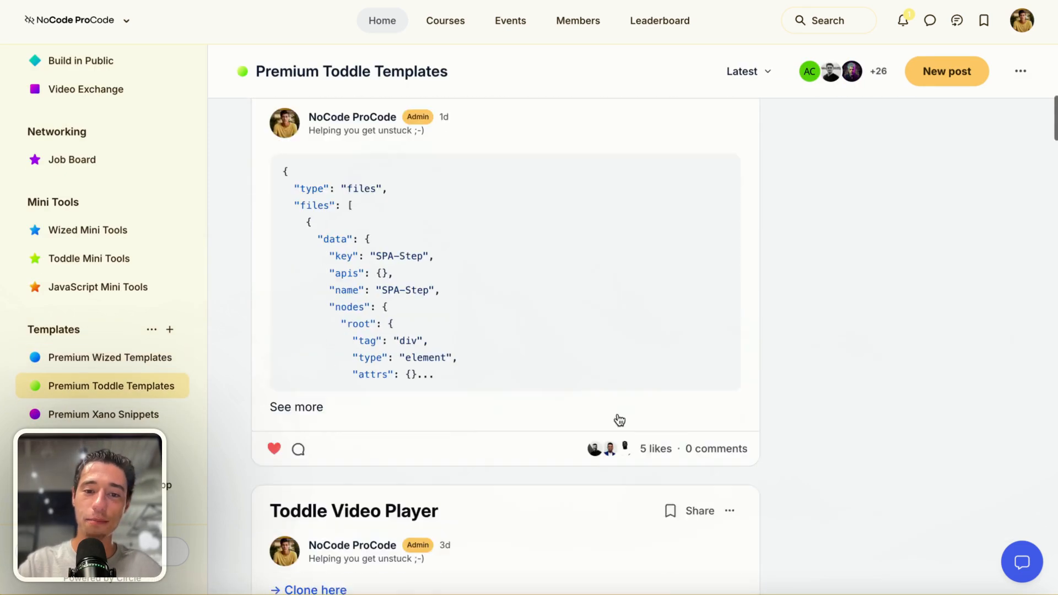
scroll(619, 420, "down", 20)
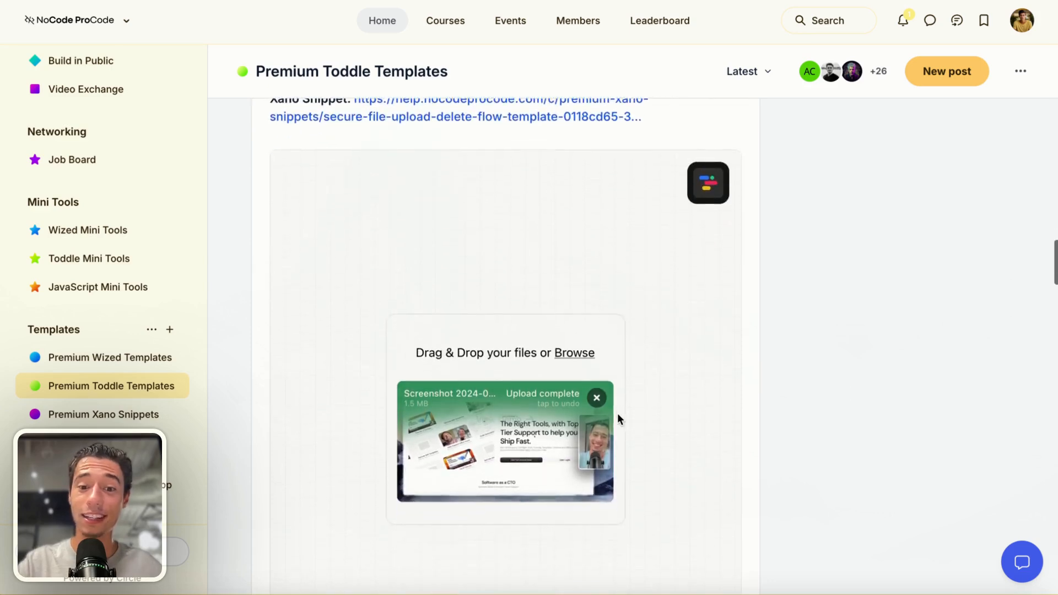
scroll(618, 415, "up", 5)
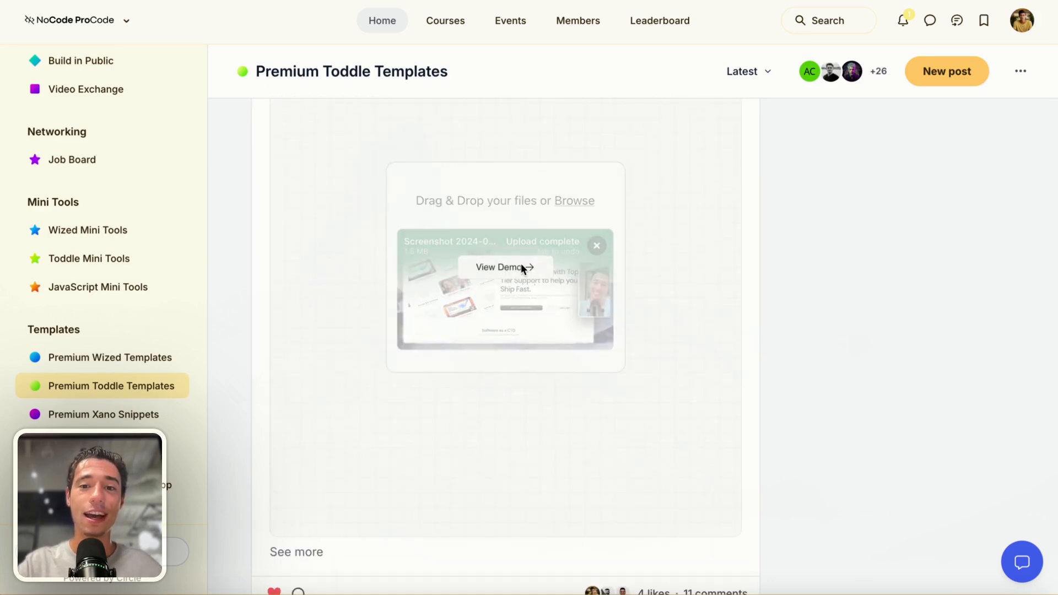
Try the Fancy File Uploader demo by uploading a screenshot from the Desktop and removing the upload
left_click(522, 264)
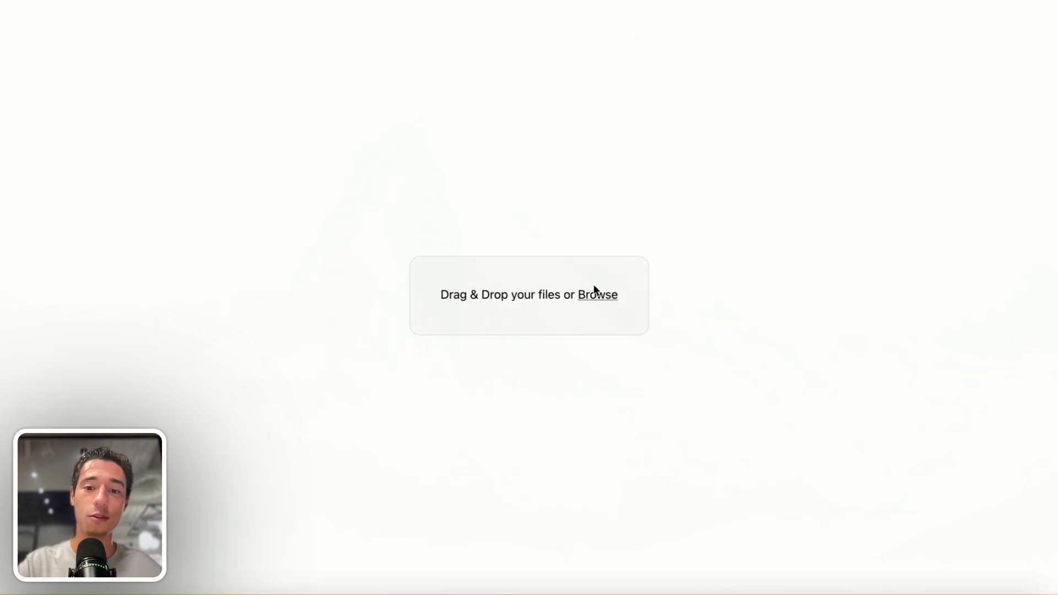
left_click(590, 293)
left_click(538, 197)
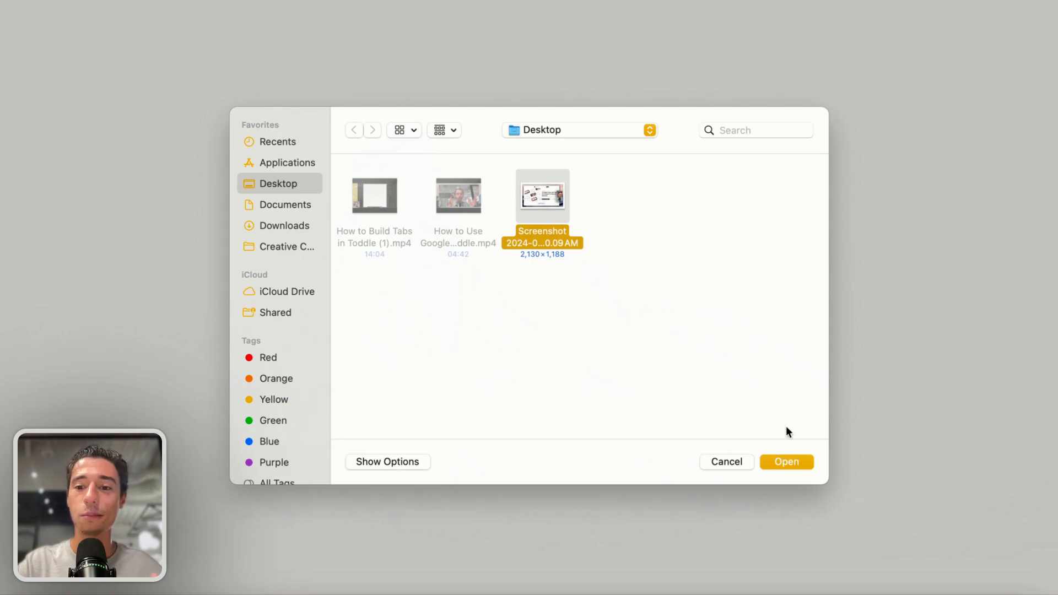
left_click(786, 462)
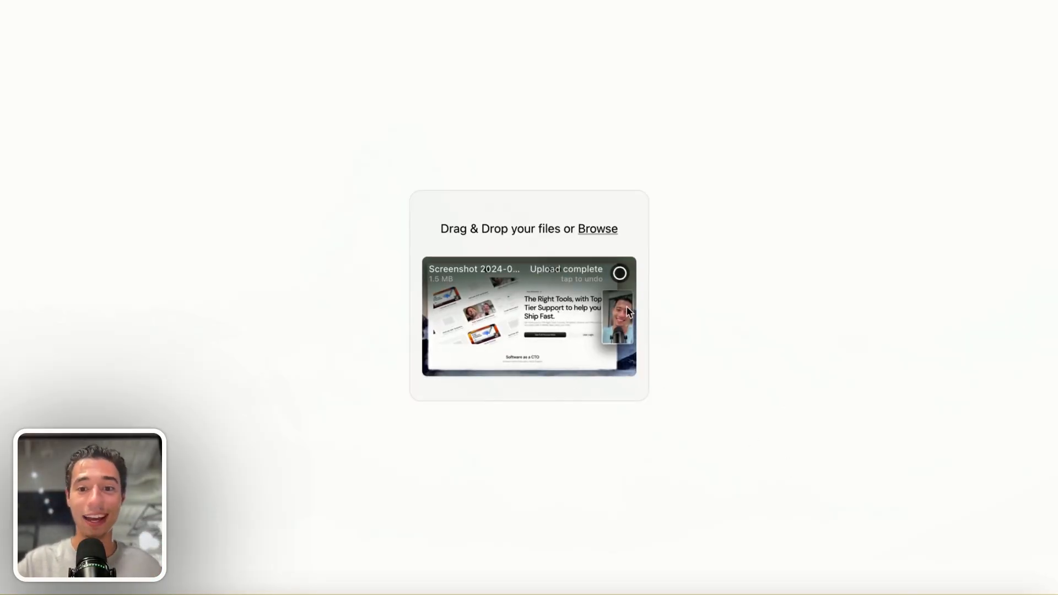
left_click(620, 273)
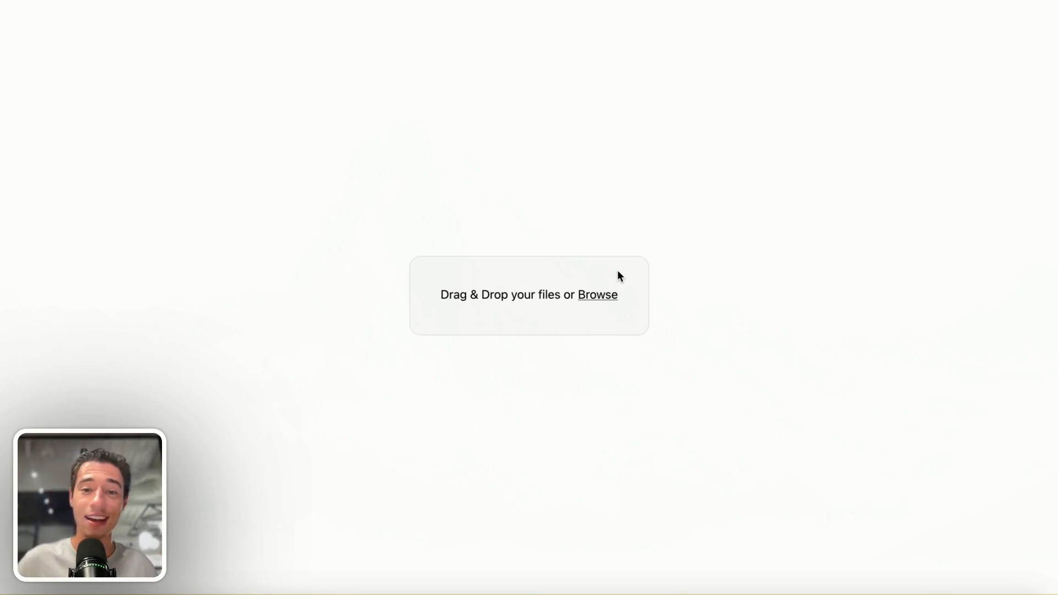
Return to the Premium Toddle Templates space and scroll through its posts
mouse_move(1, 187)
left_click(62, 11)
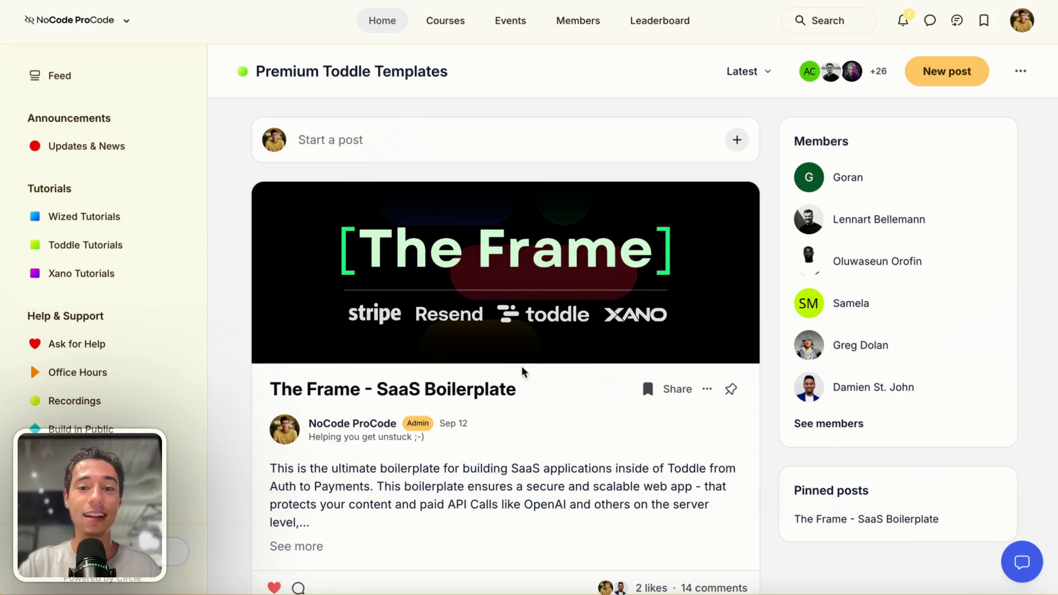
scroll(470, 313, "down", 3)
scroll(469, 313, "down", 15)
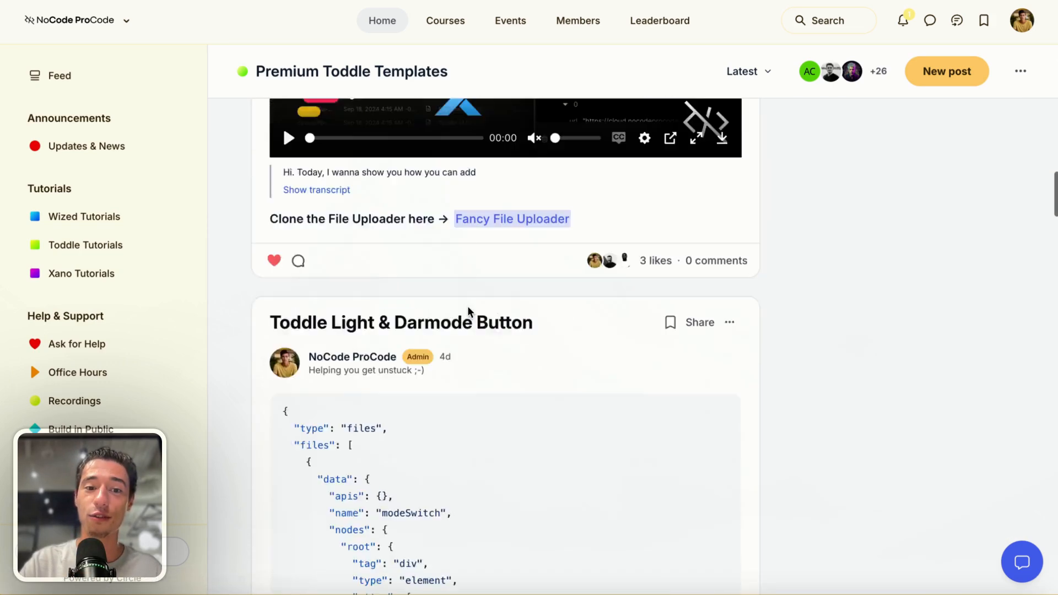
scroll(145, 170, "down", 3)
scroll(132, 160, "up", 3)
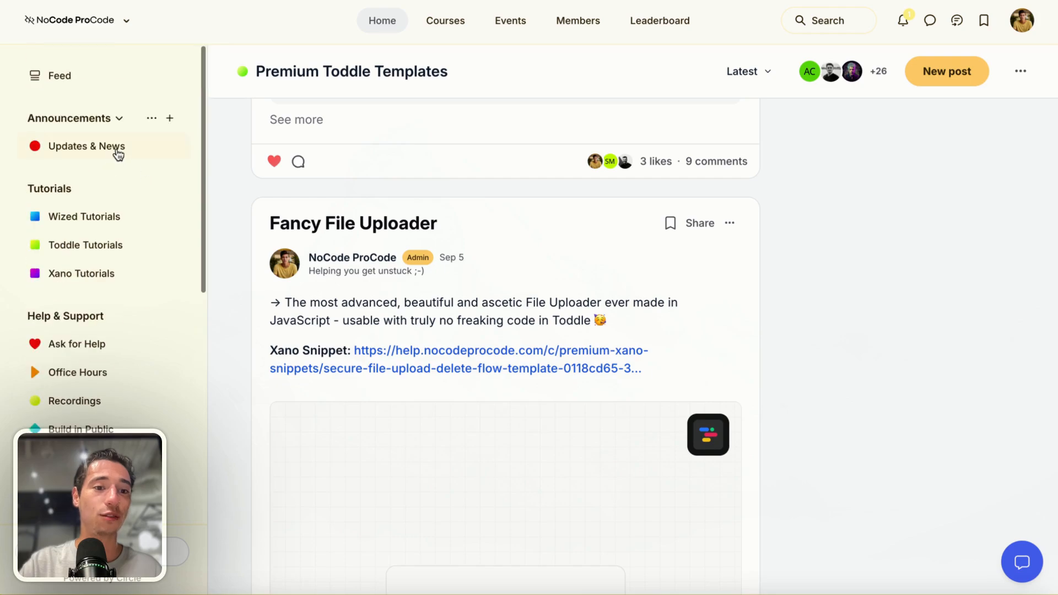
Open the Feed and scroll through the recent community posts
left_click(62, 76)
scroll(519, 365, "down", 15)
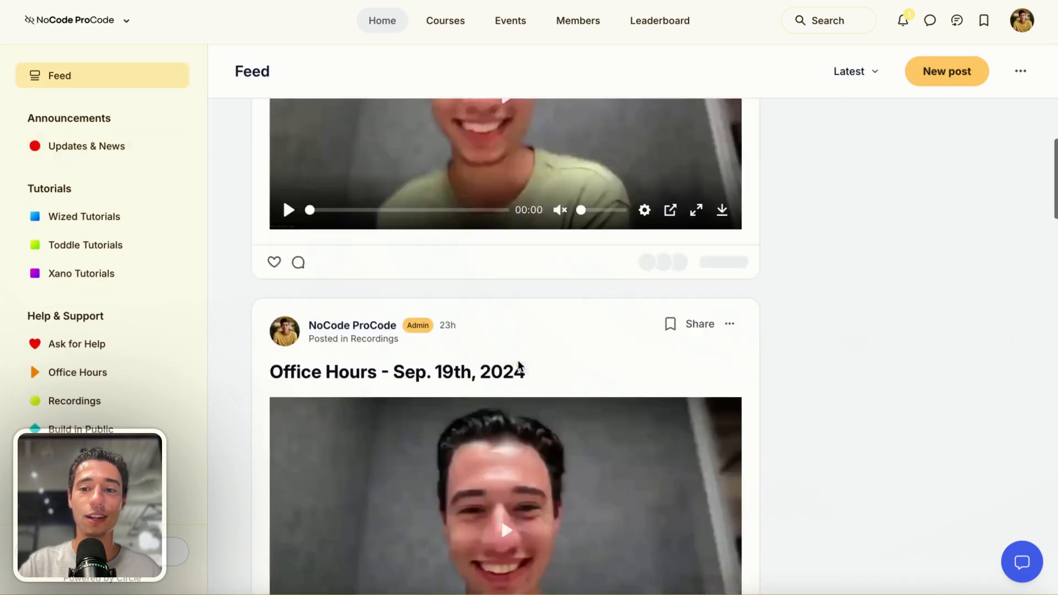
scroll(518, 365, "down", 15)
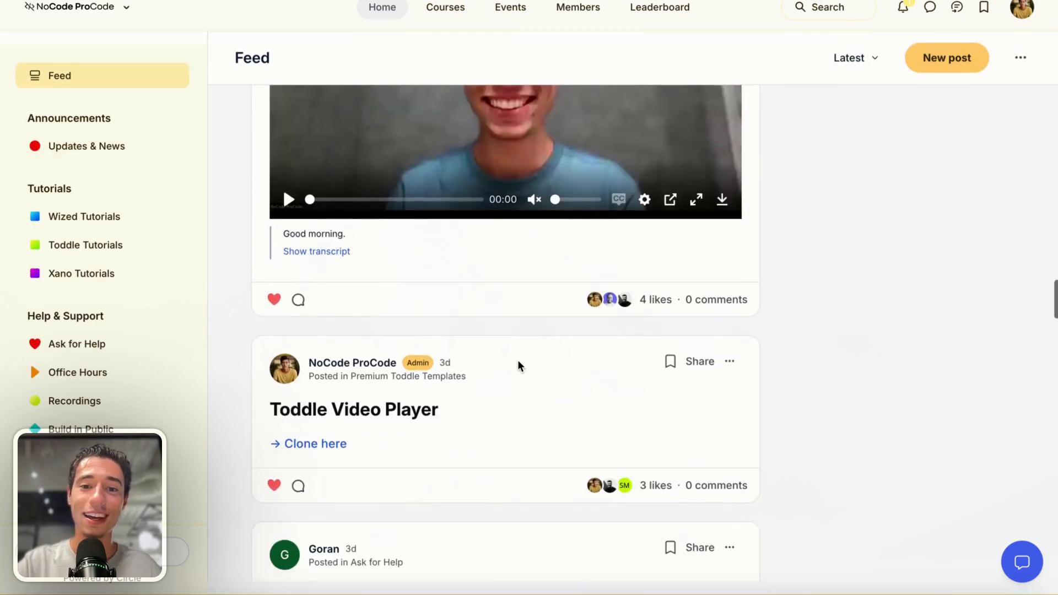
scroll(517, 366, "up", 12)
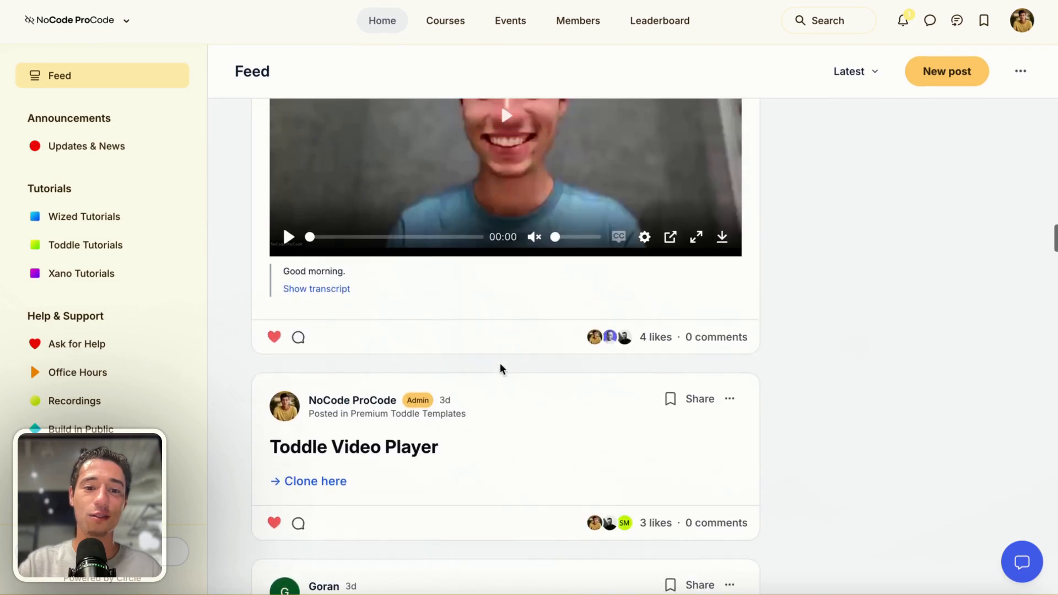
scroll(501, 368, "down", 15)
scroll(439, 445, "down", 20)
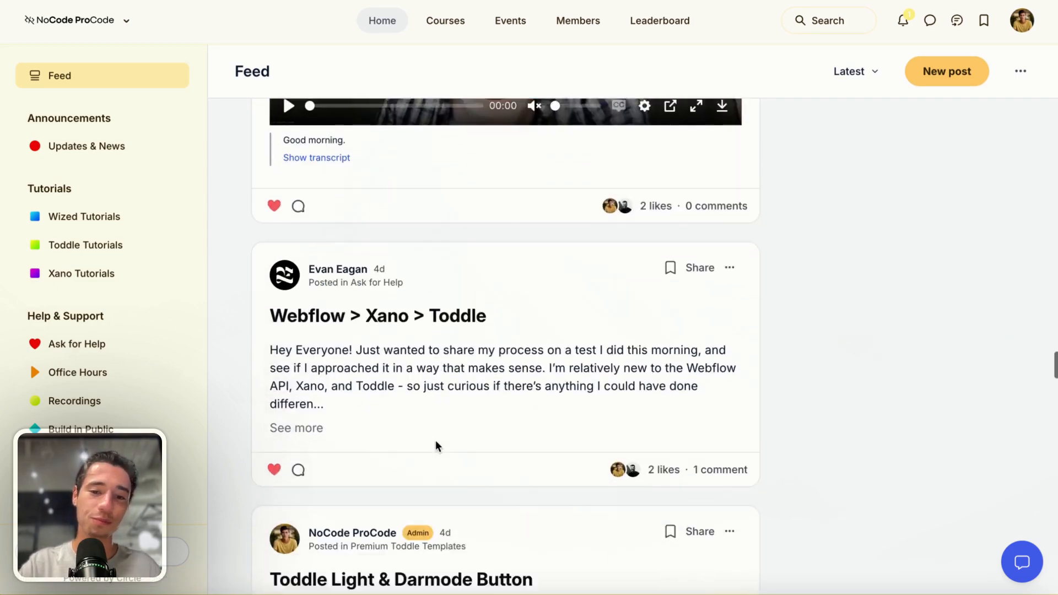
scroll(435, 445, "down", 20)
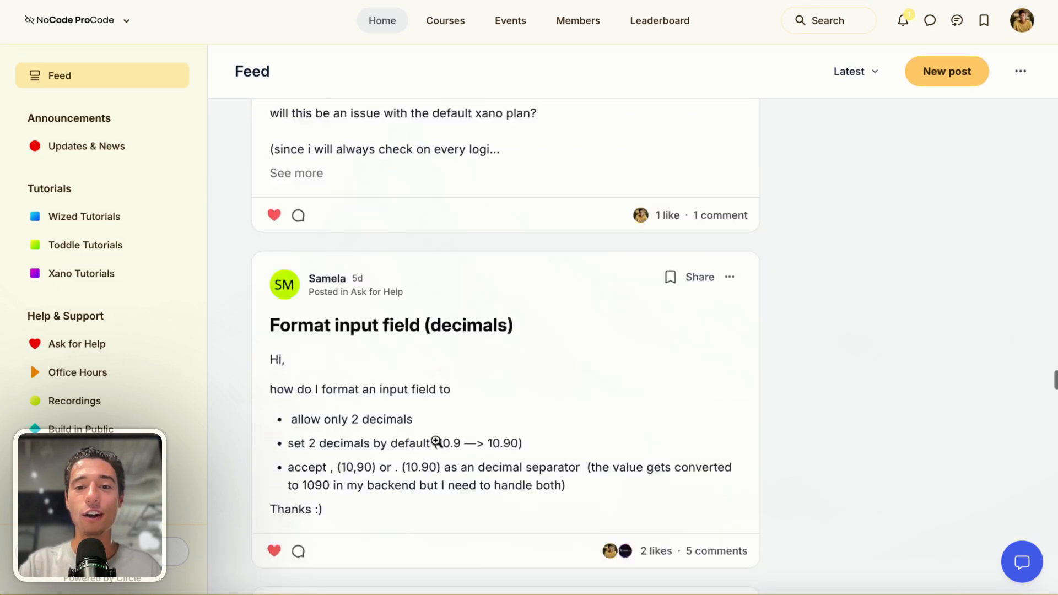
scroll(436, 445, "down", 20)
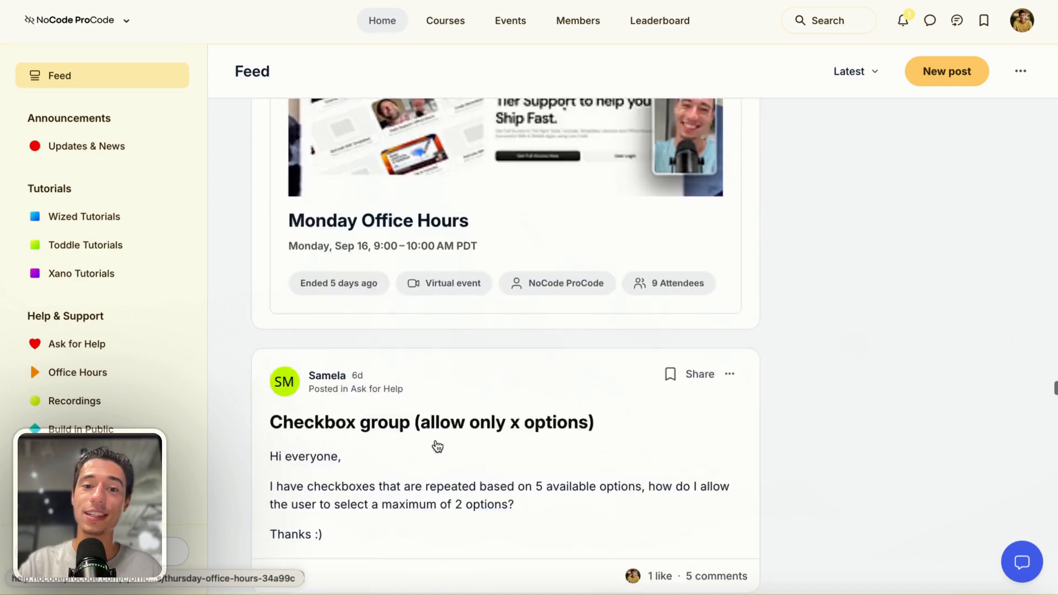
scroll(435, 446, "down", 20)
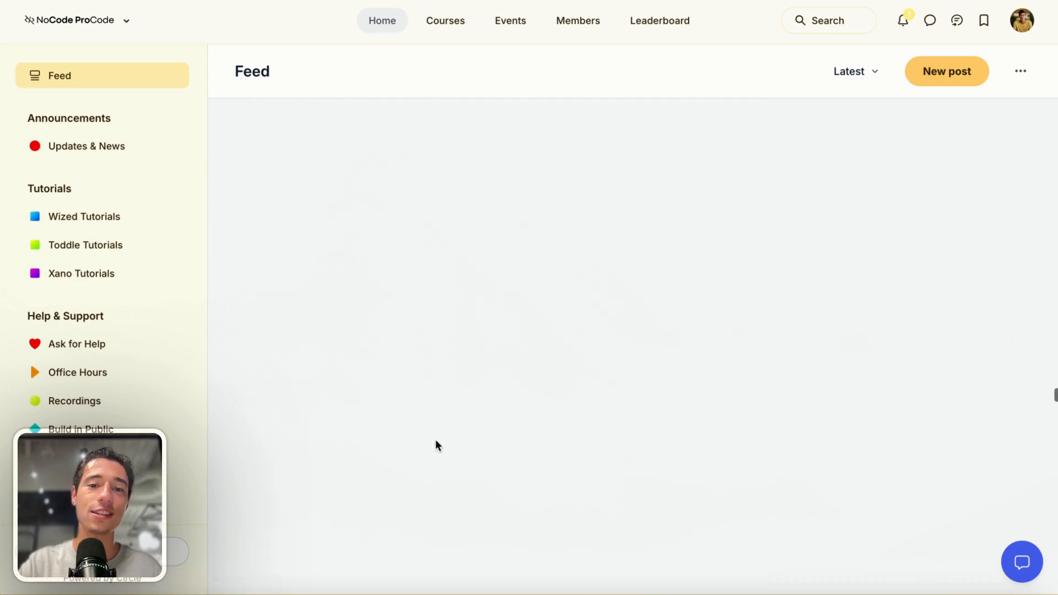
scroll(436, 444, "down", 20)
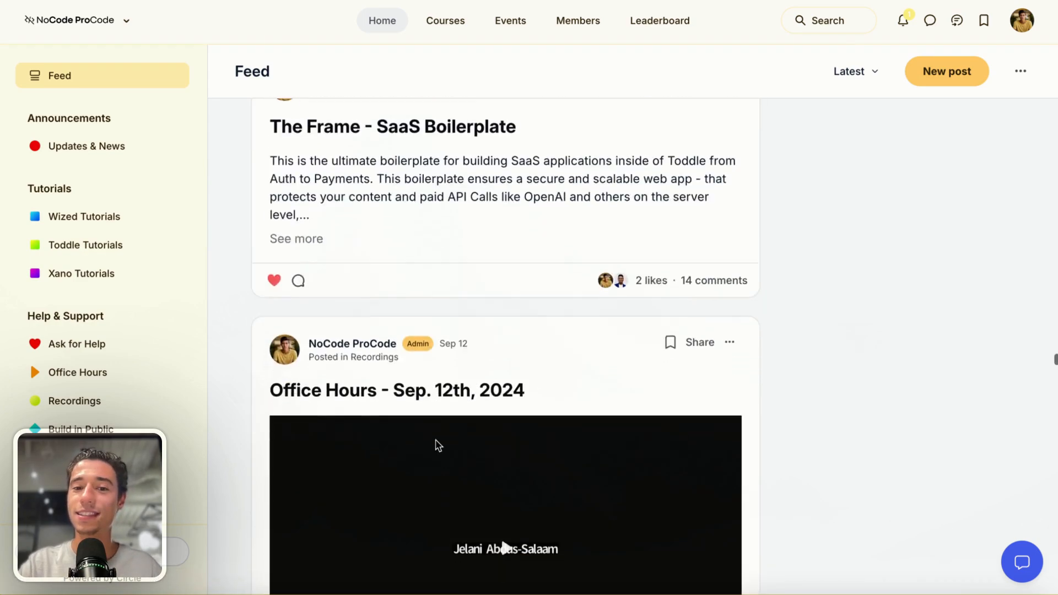
scroll(437, 445, "down", 20)
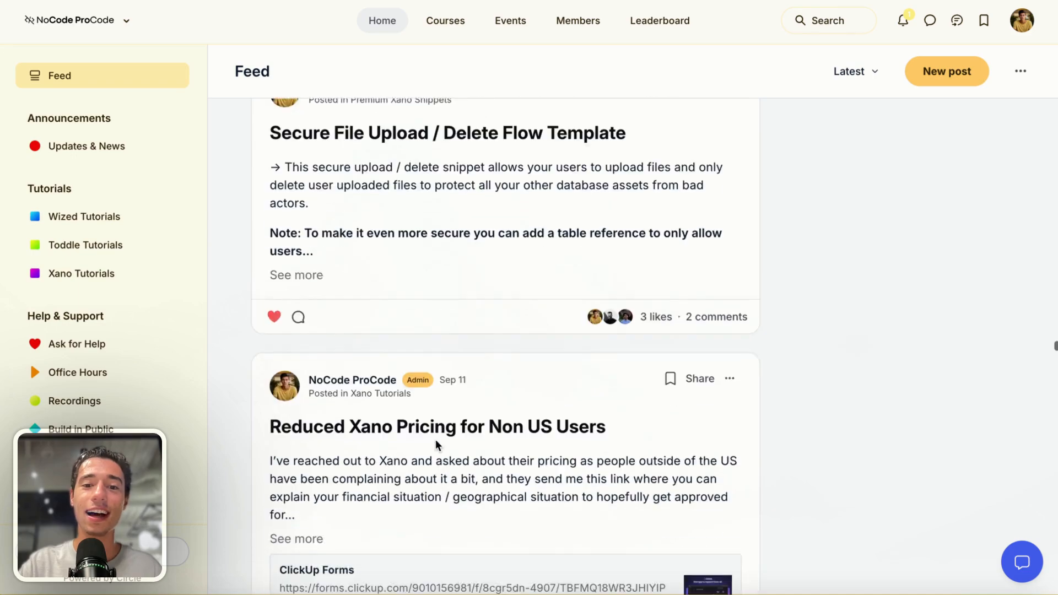
scroll(435, 445, "down", 20)
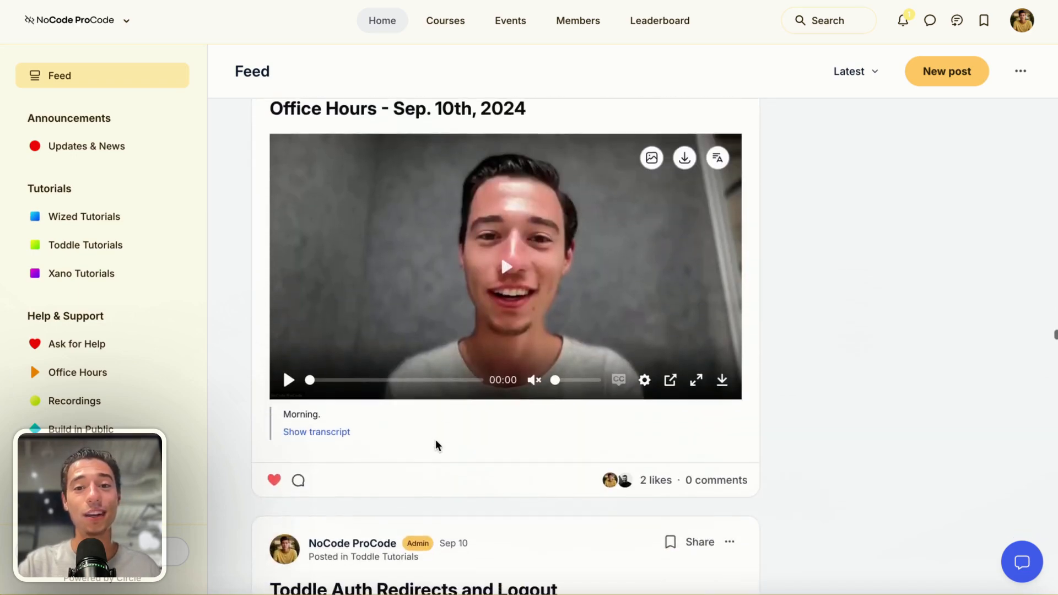
scroll(436, 445, "down", 20)
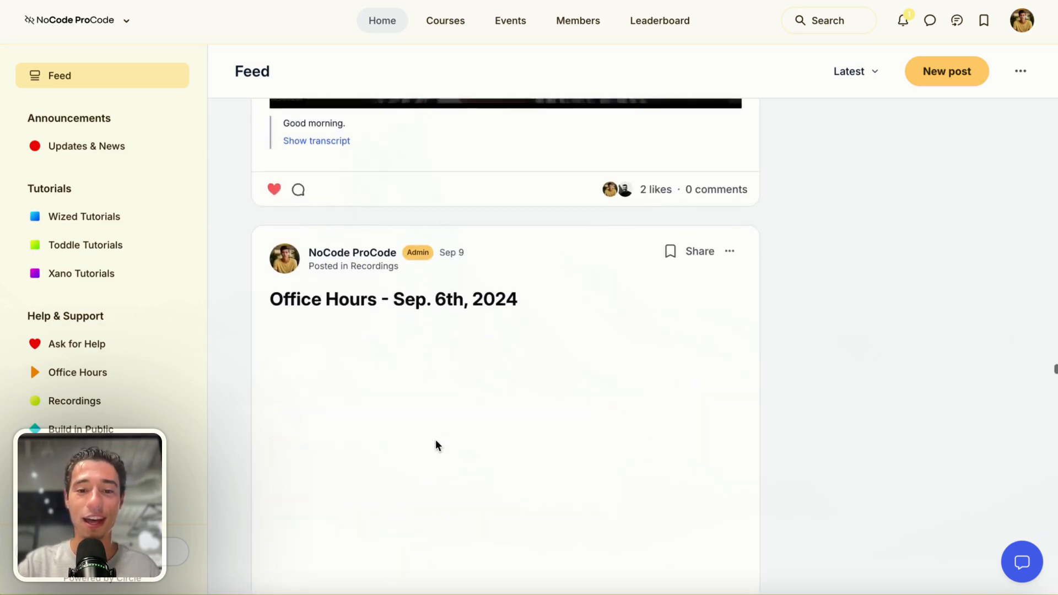
scroll(436, 444, "down", 15)
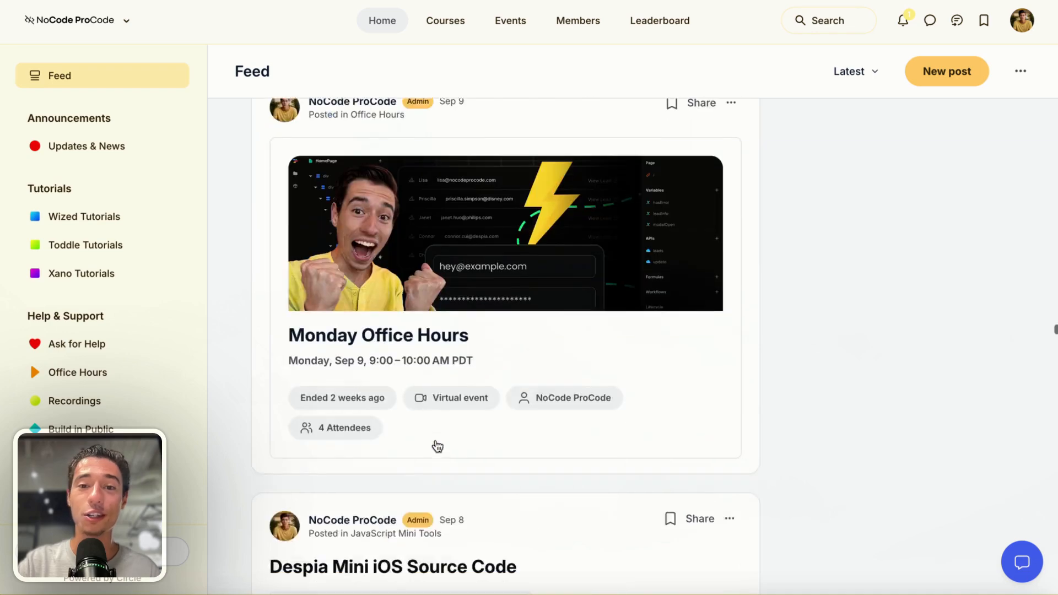
scroll(437, 445, "down", 15)
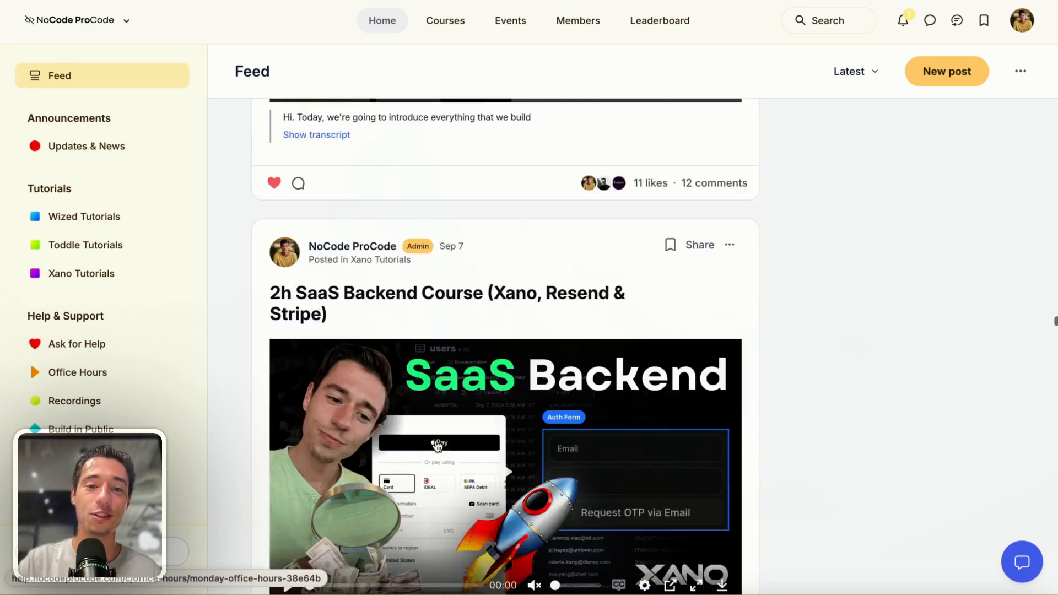
Scroll further down the Feed through the early September and late August posts
scroll(435, 445, "down", 15)
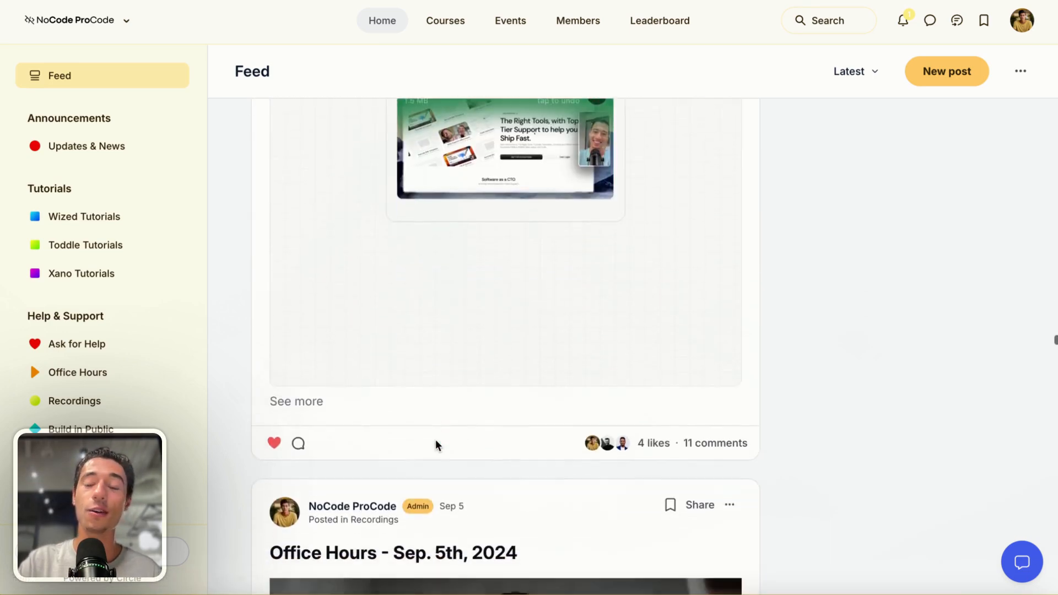
scroll(435, 440, "up", 3)
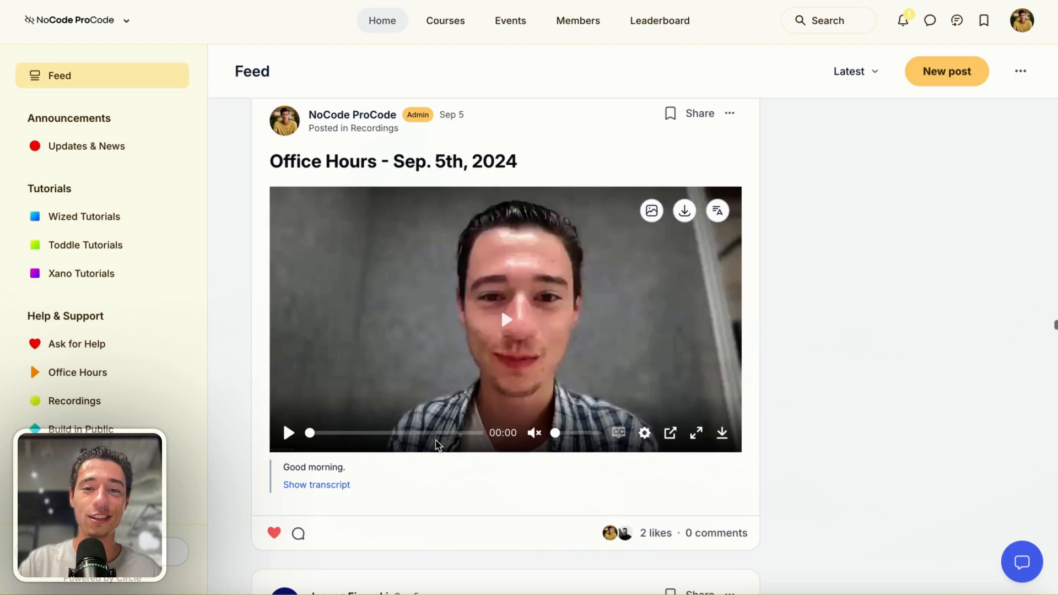
scroll(436, 445, "down", 10)
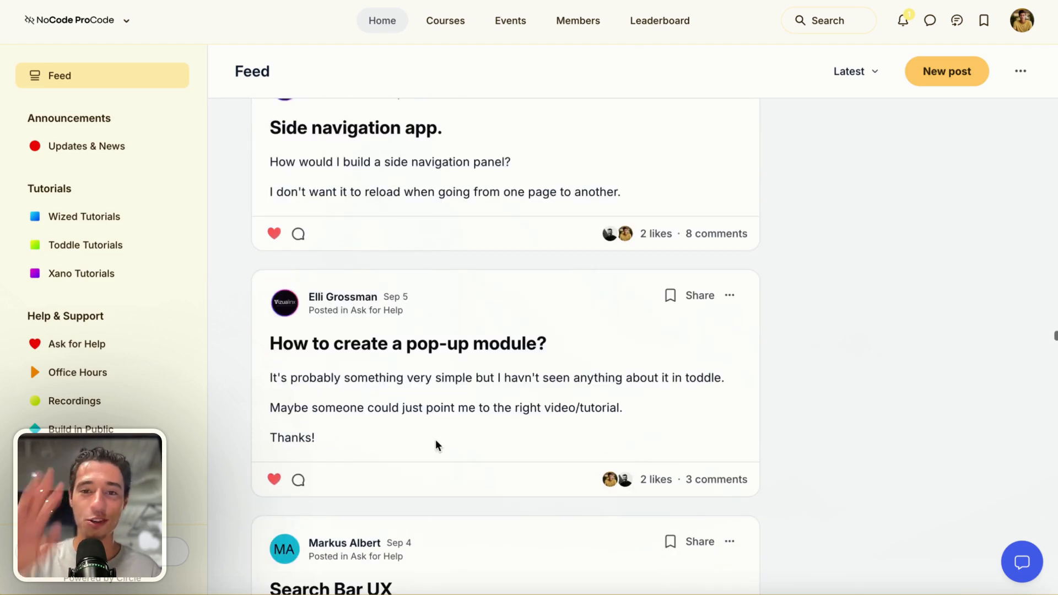
scroll(436, 445, "down", 10)
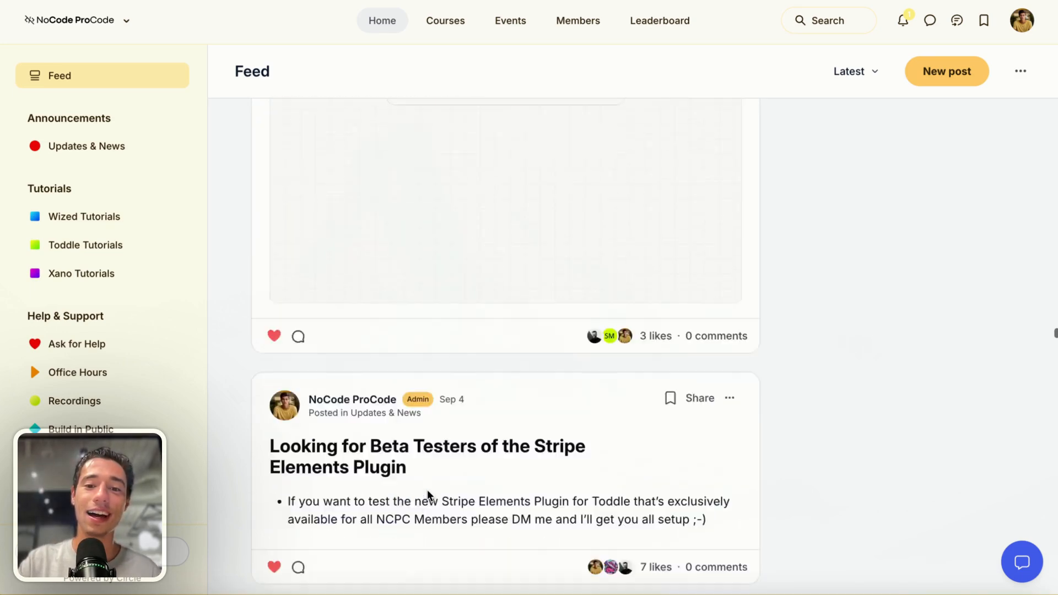
scroll(427, 494, "down", 15)
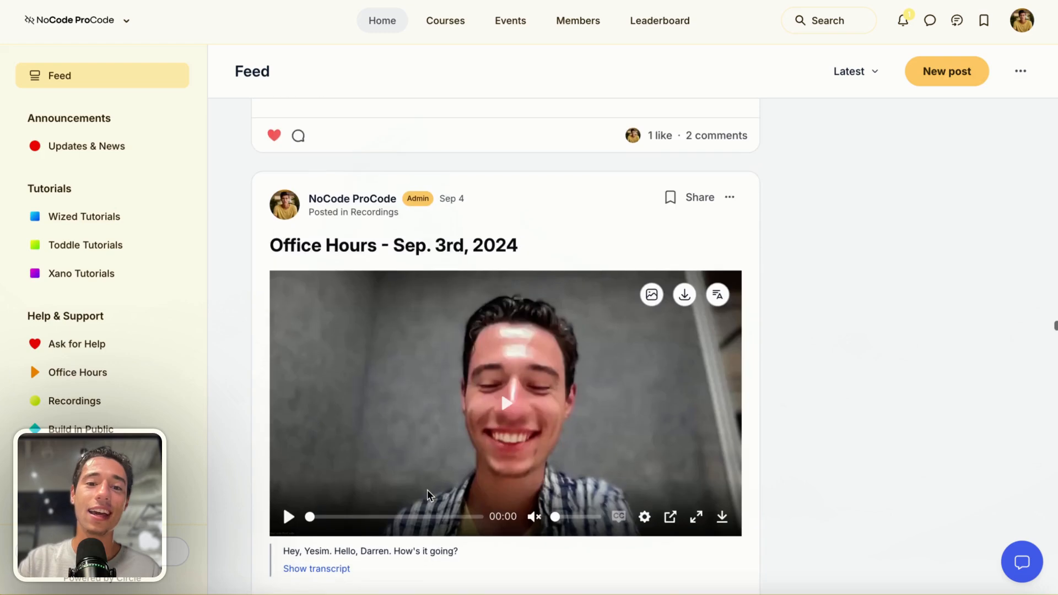
scroll(430, 495, "down", 15)
scroll(428, 494, "down", 15)
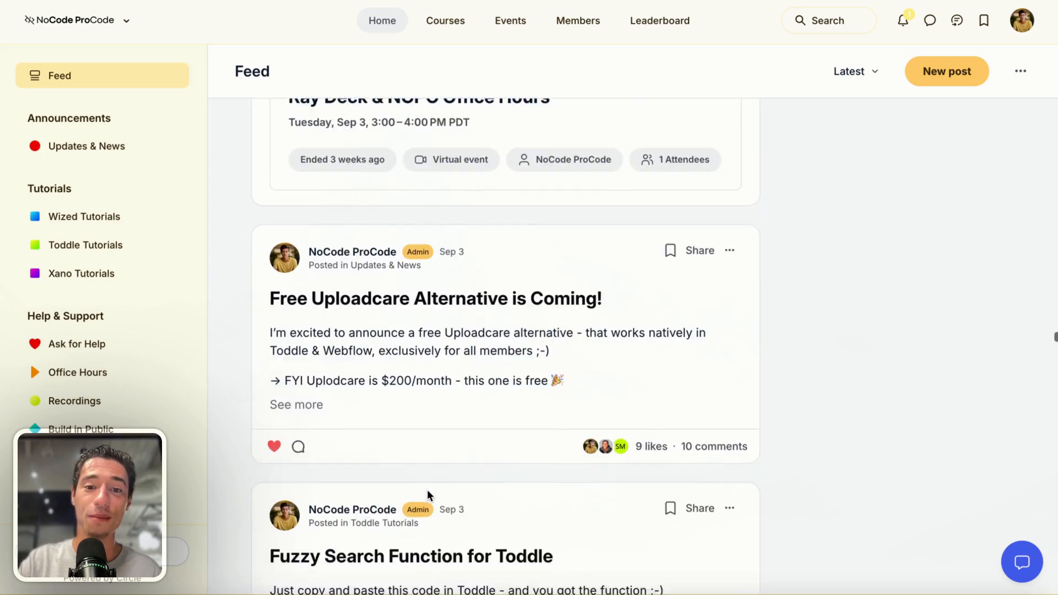
scroll(428, 494, "down", 15)
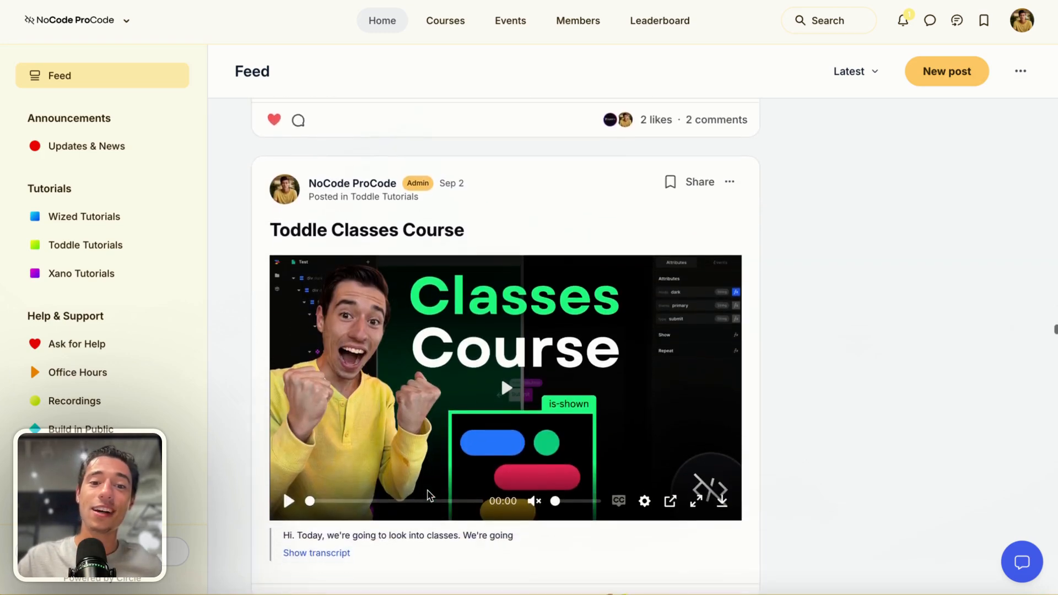
scroll(430, 495, "down", 15)
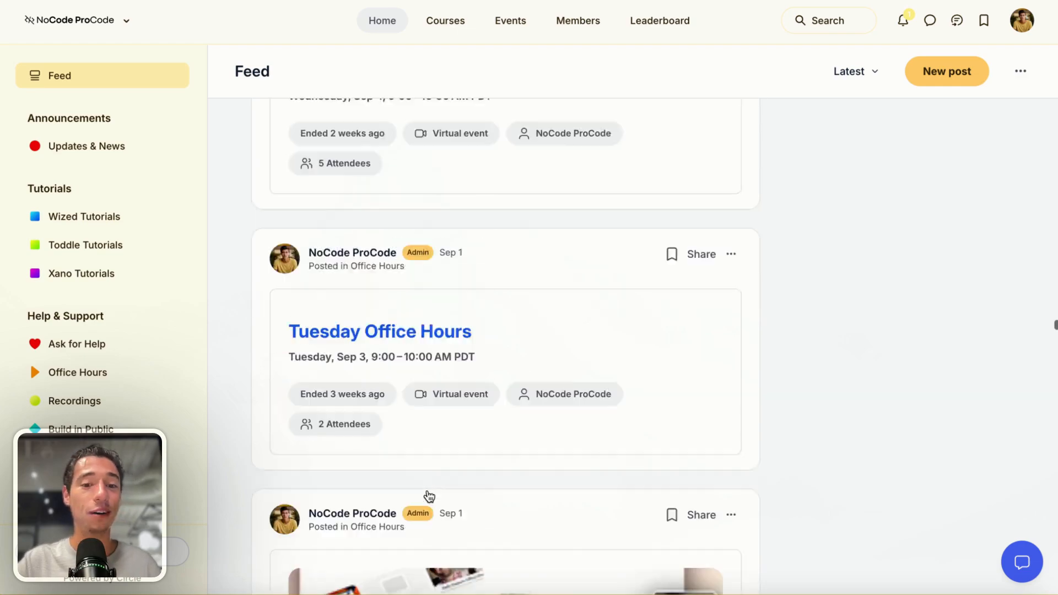
scroll(430, 496, "down", 12)
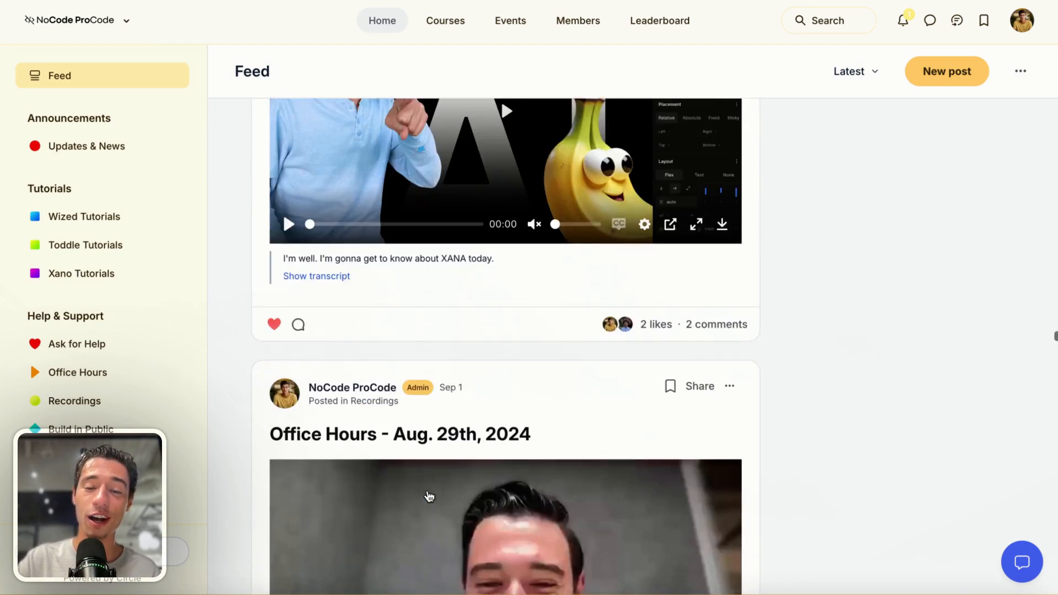
scroll(429, 497, "down", 12)
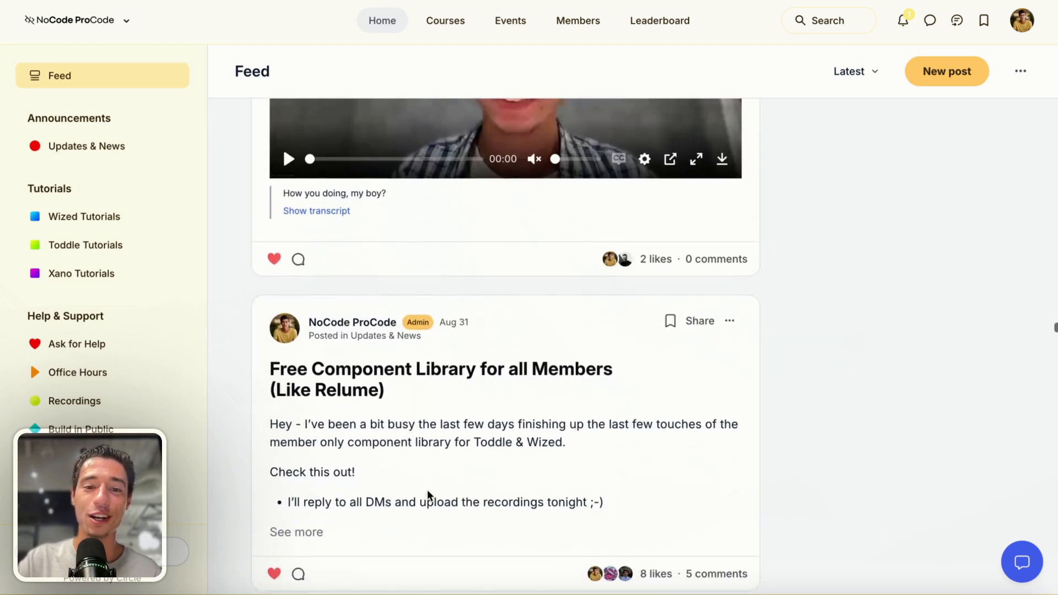
scroll(430, 496, "down", 12)
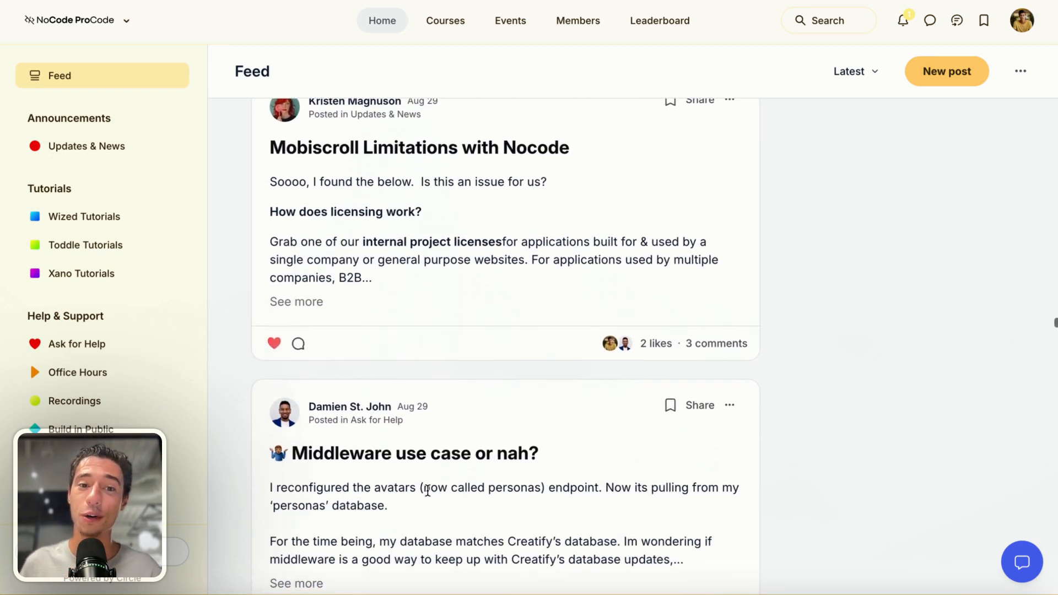
scroll(428, 493, "down", 15)
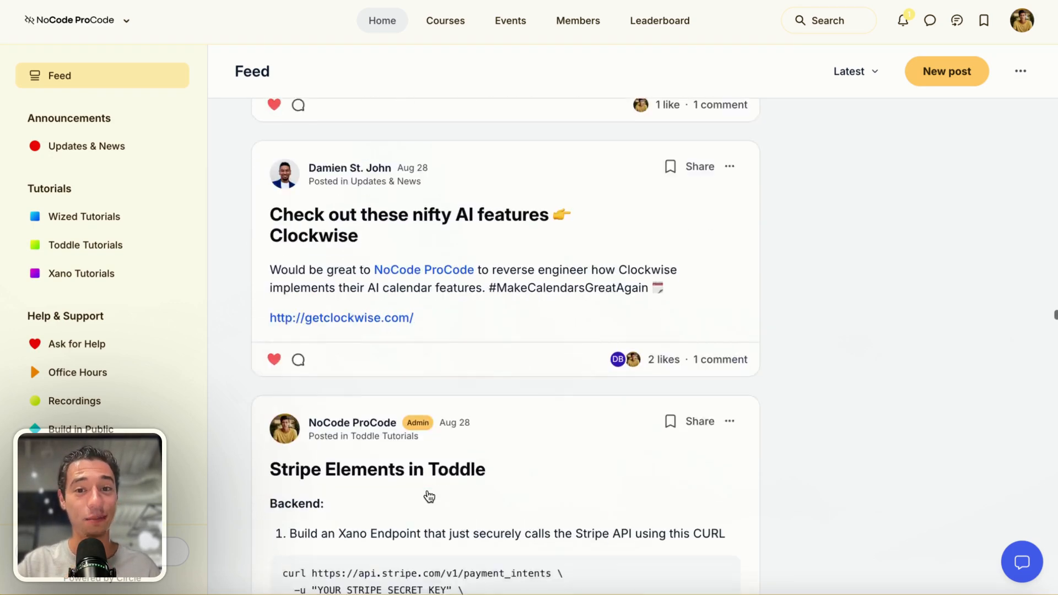
scroll(430, 496, "down", 1)
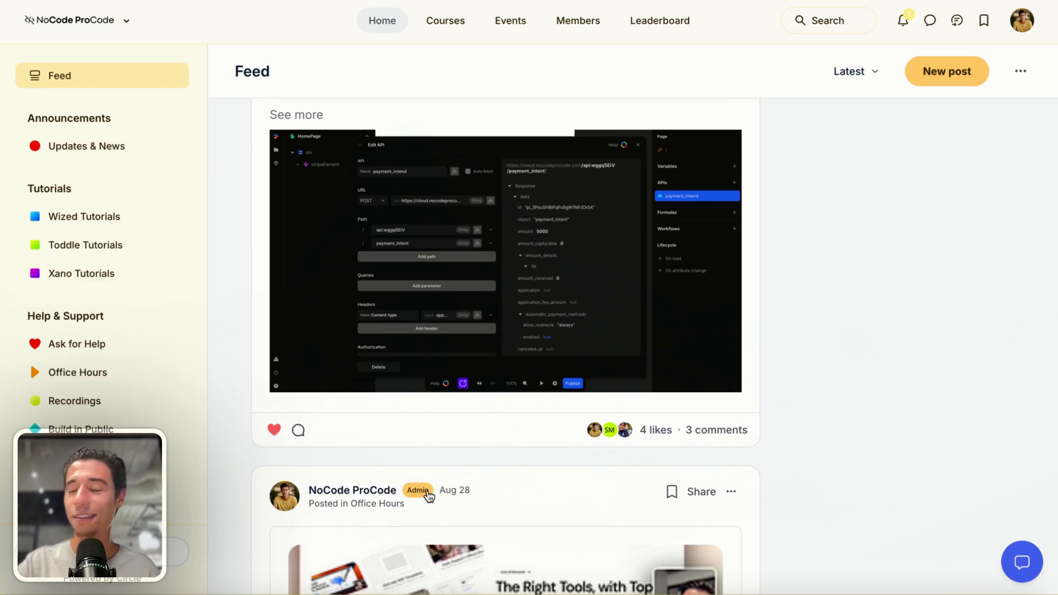
scroll(429, 495, "down", 7)
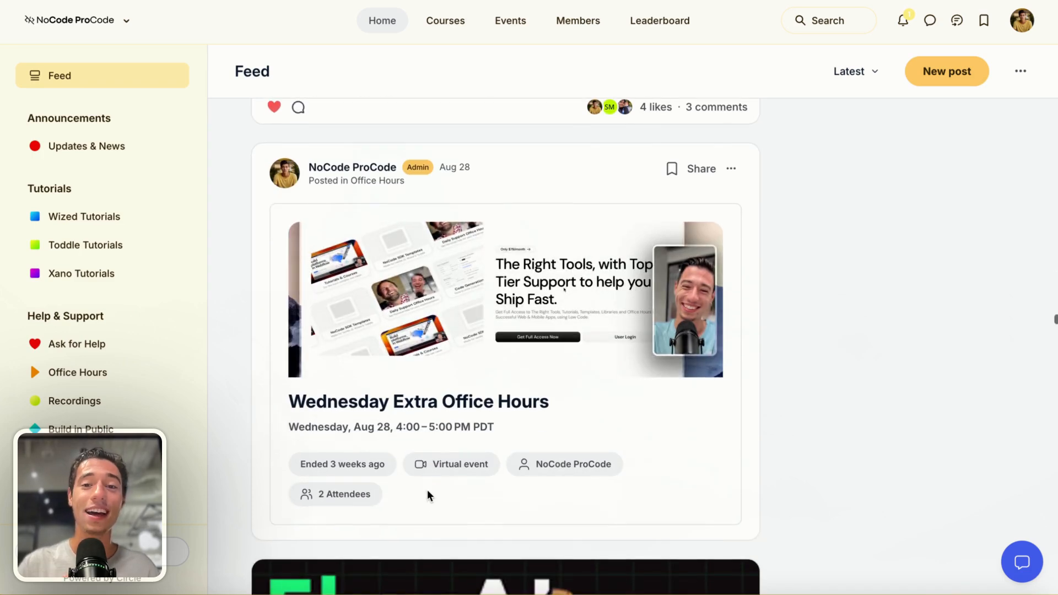